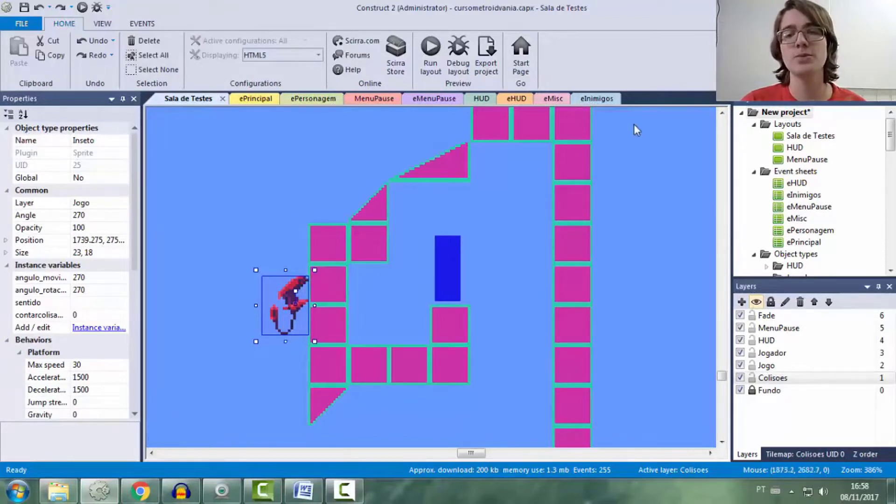
Collapse the sub-events and the main For each Inseto event in the eInimigos event sheet
click(603, 99)
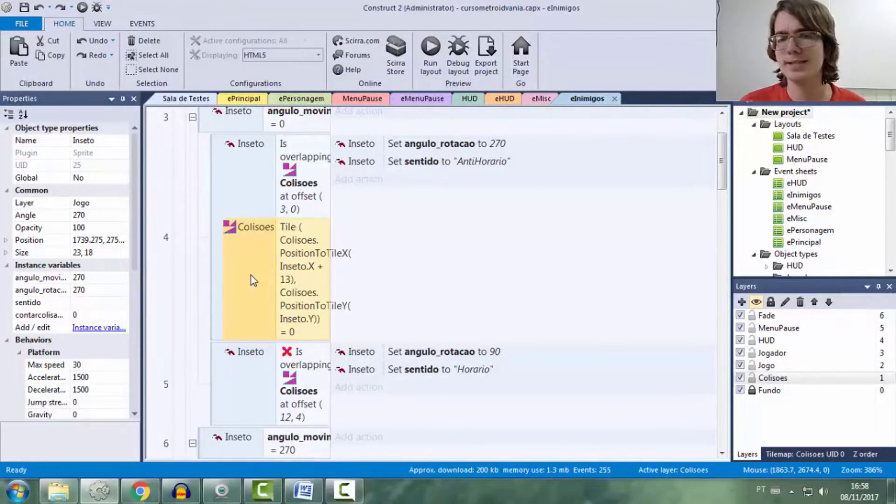
scroll(160, 332, up, 3)
click(187, 184)
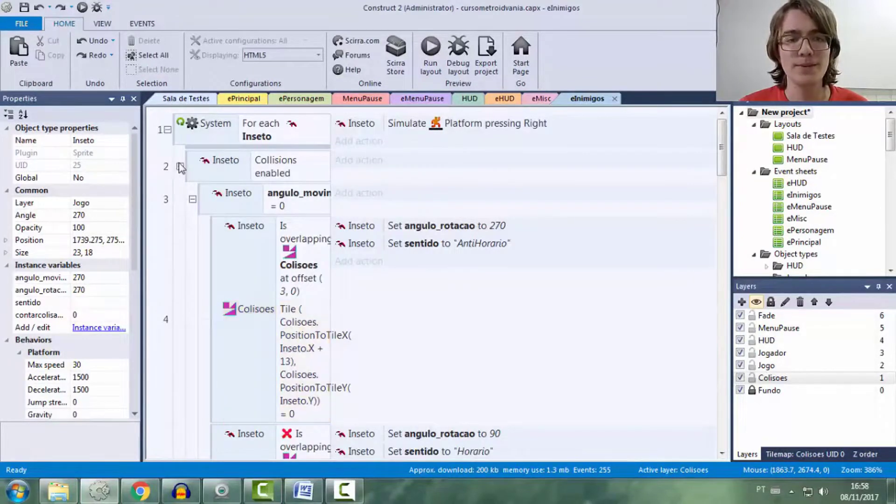
click(180, 166)
click(180, 214)
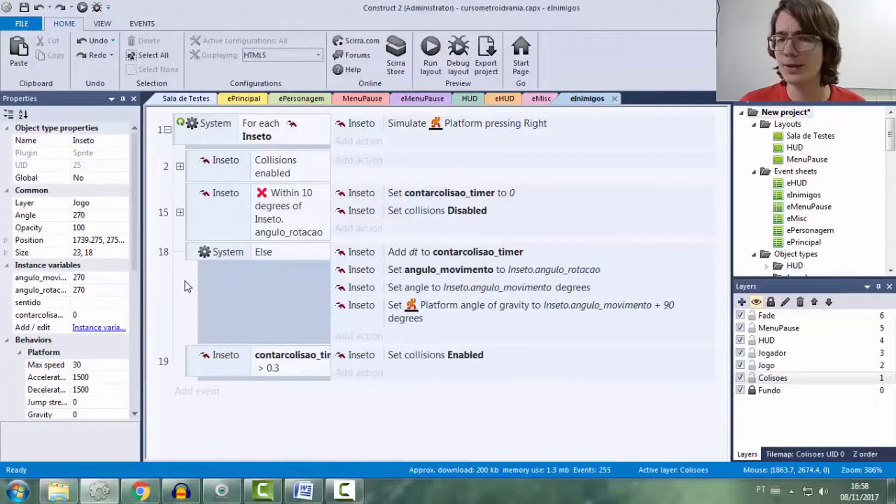
click(168, 129)
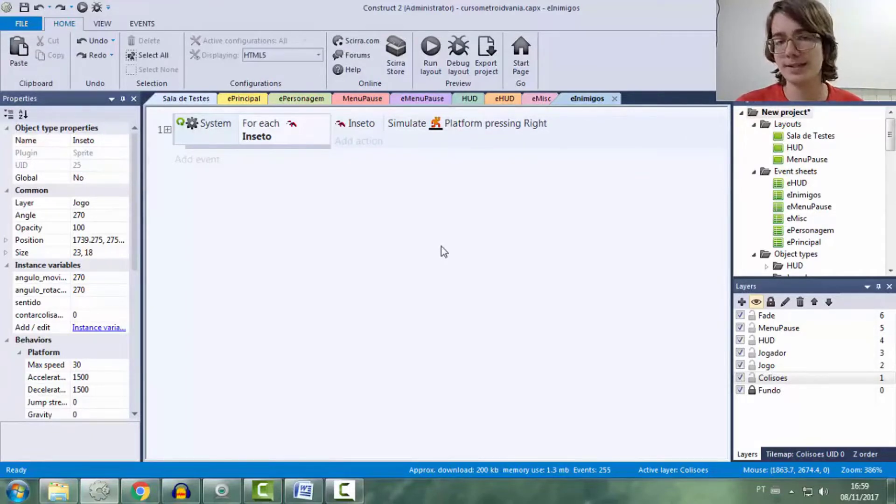
Return to the Sala de Testes layout, lock the Colisoes layer and make Jogo the active layer
click(195, 100)
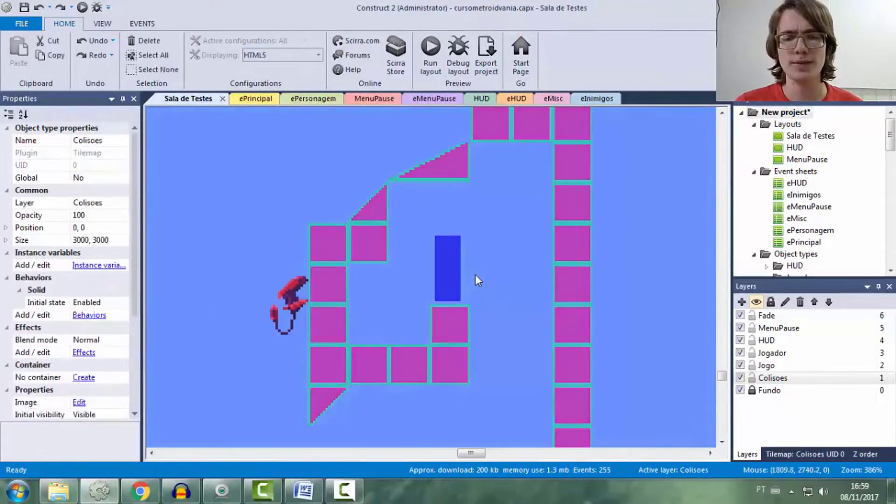
scroll(480, 296, down, 3)
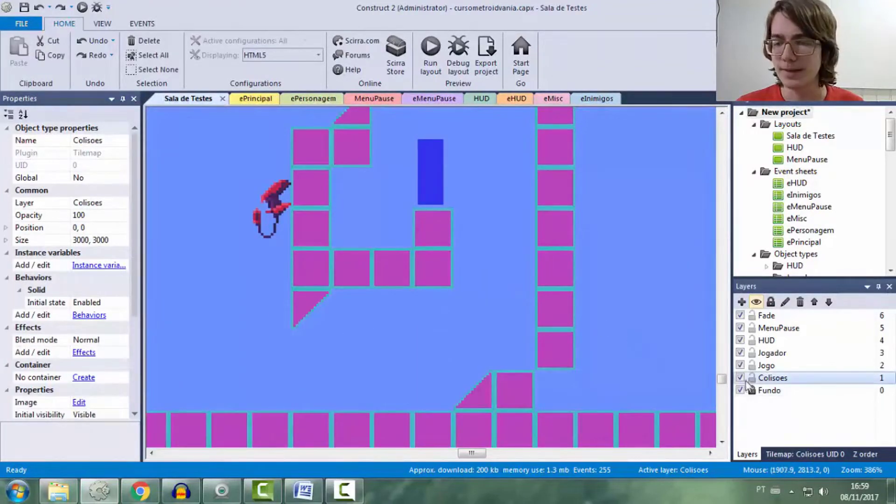
click(752, 378)
click(773, 365)
click(524, 360)
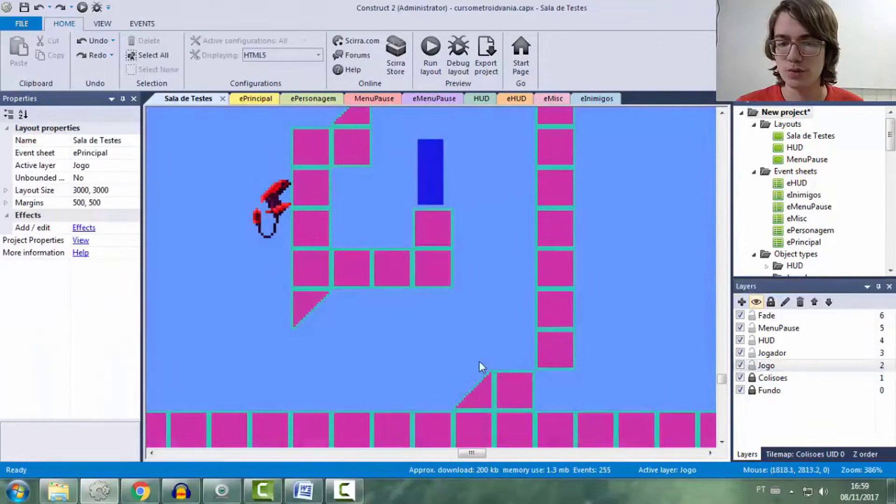
Insert a Sprite object named Atirador on the Jogo layer, just above the tiled floor
double_click(508, 365)
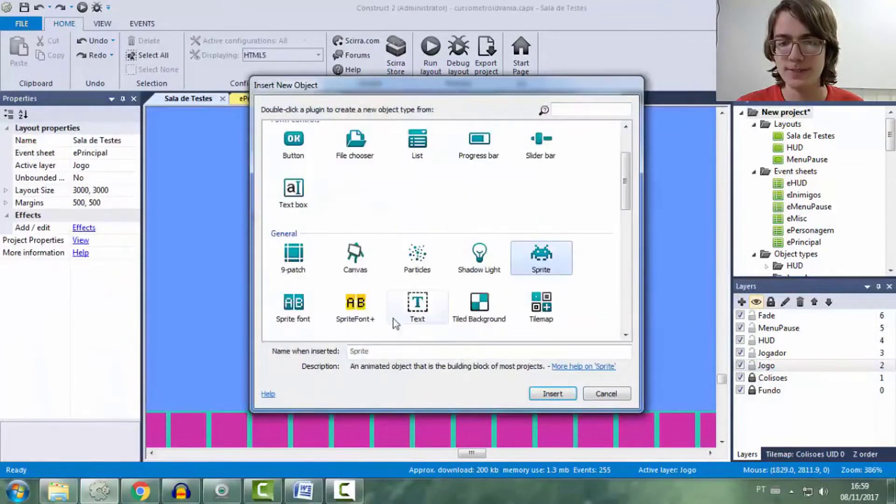
click(387, 351)
text(Ativador)
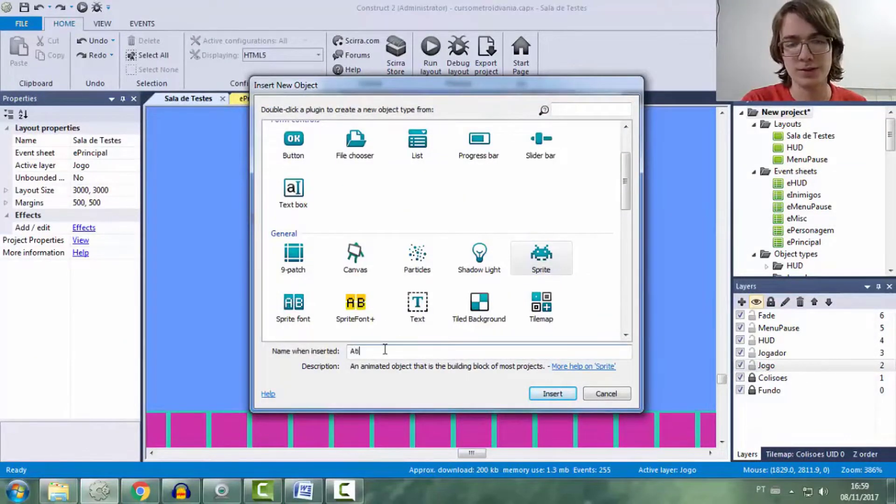
key(Return)
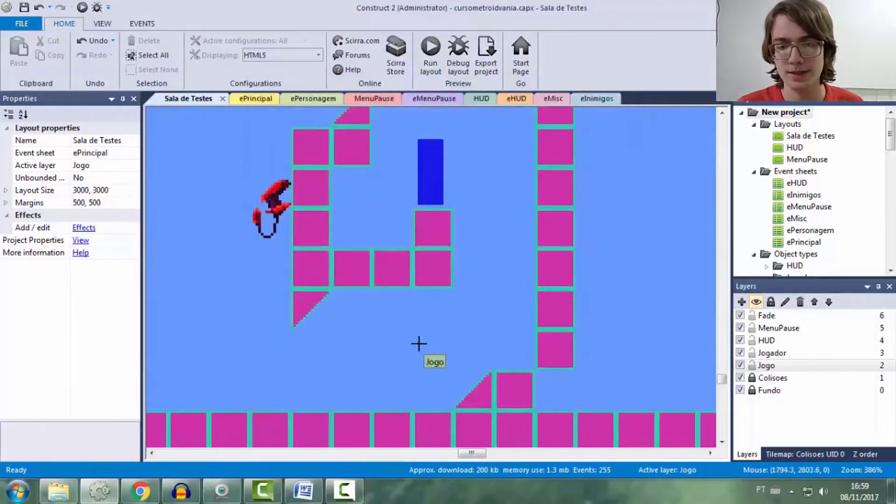
click(366, 402)
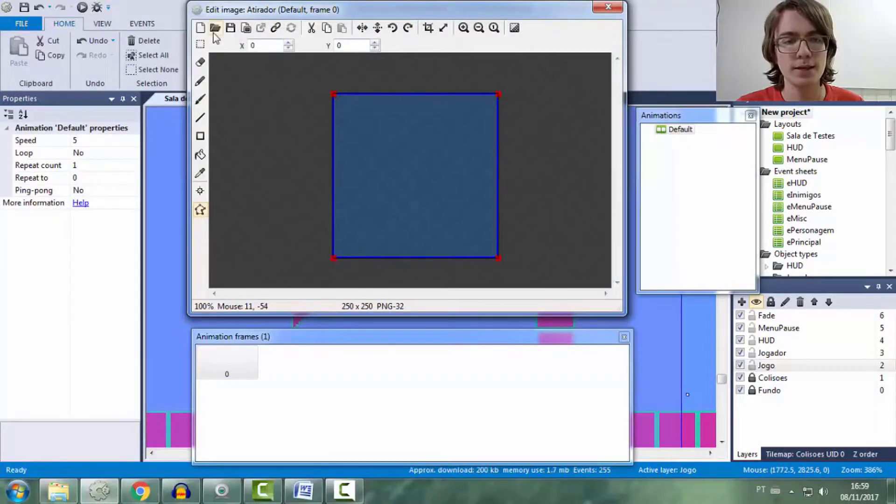
Rename the sprite's Default animation as Repouso
right_click(677, 132)
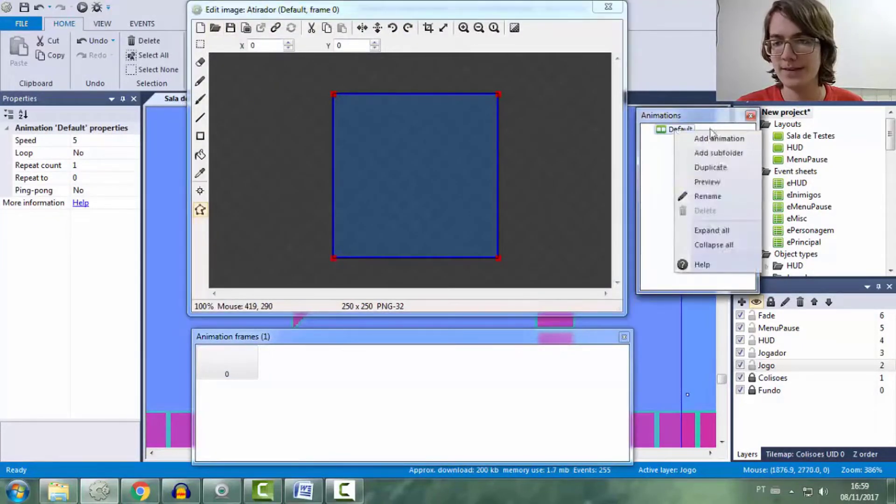
click(715, 198)
key(BackSpace)
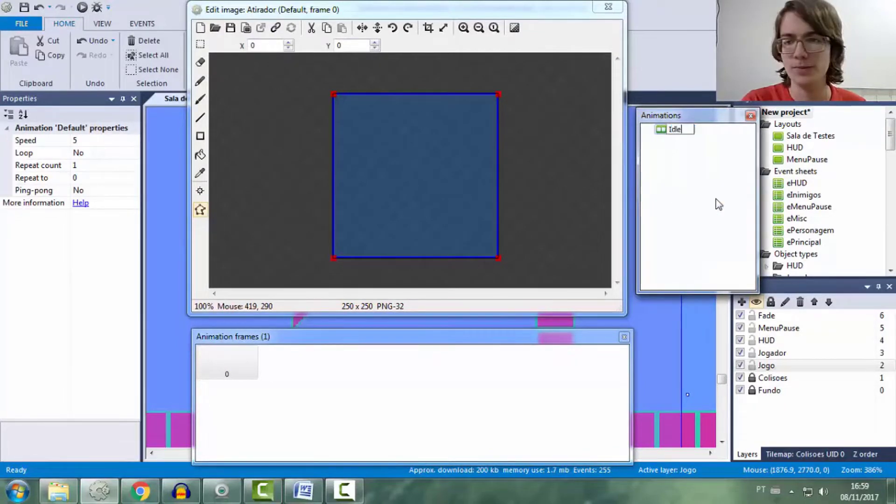
text(Repous)
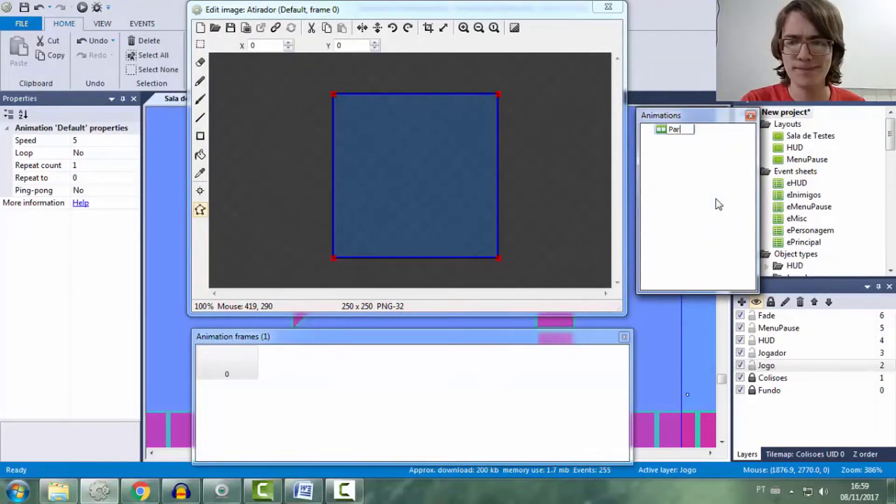
text(o)
key(Return)
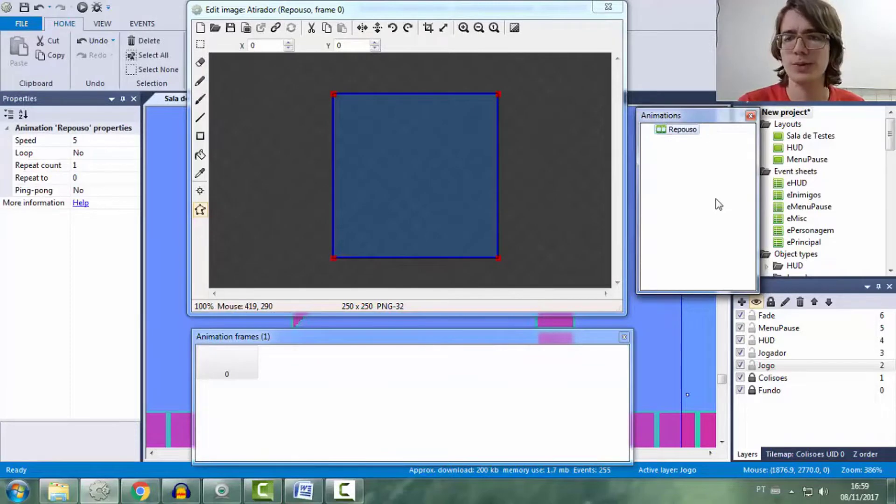
Import images 1 and 2 from the Atirador Normal Idle folder as Repouso frames and delete the original blank frame
click(310, 405)
right_click(308, 386)
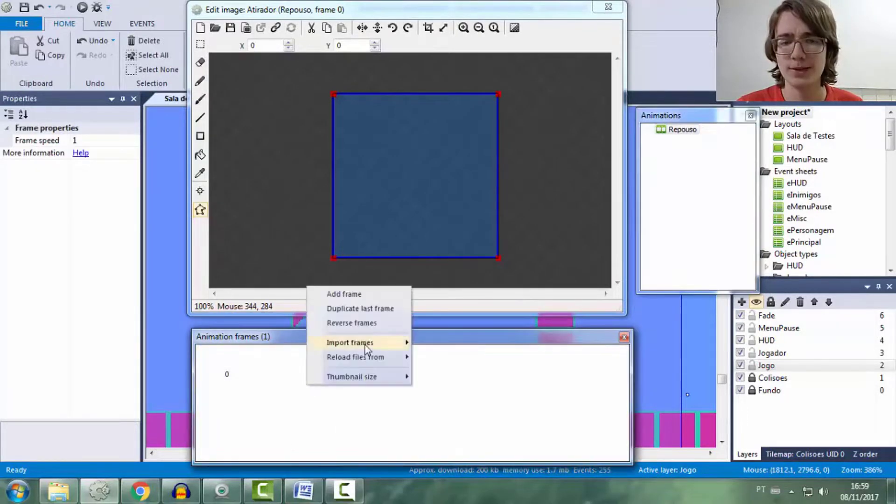
mouse_move(369, 345)
click(460, 342)
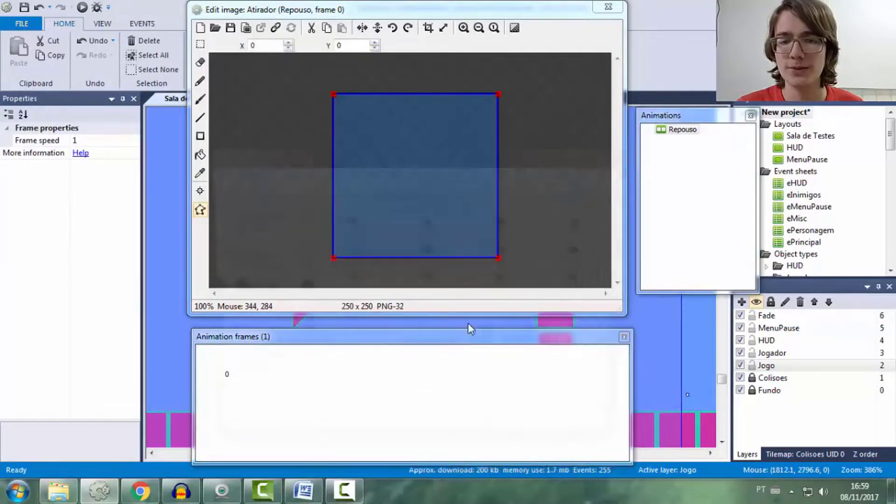
click(291, 174)
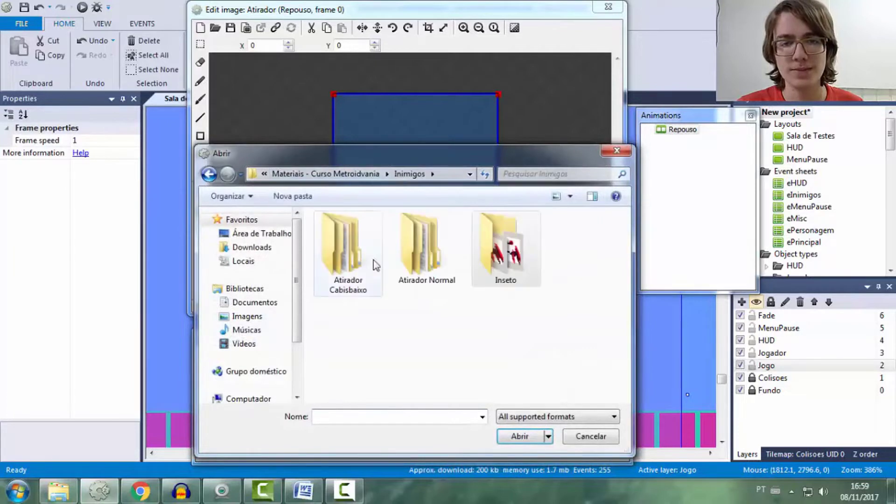
double_click(420, 247)
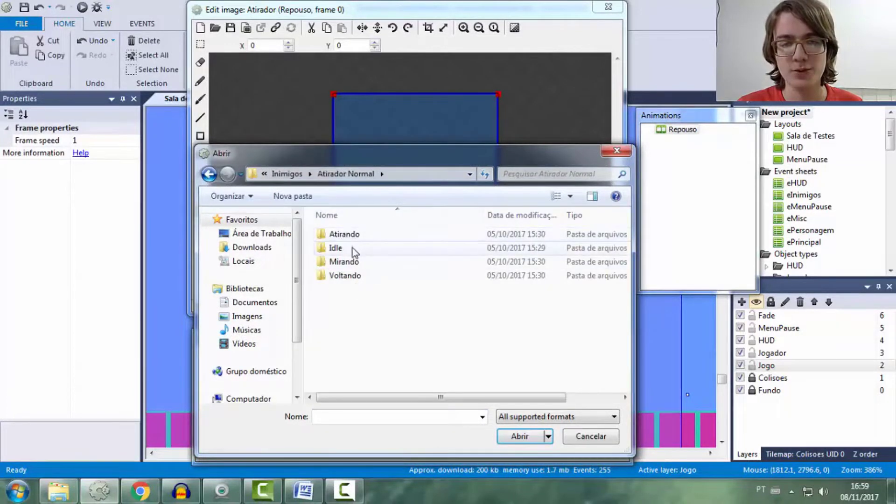
double_click(352, 248)
click(348, 252)
ctrl+click(410, 262)
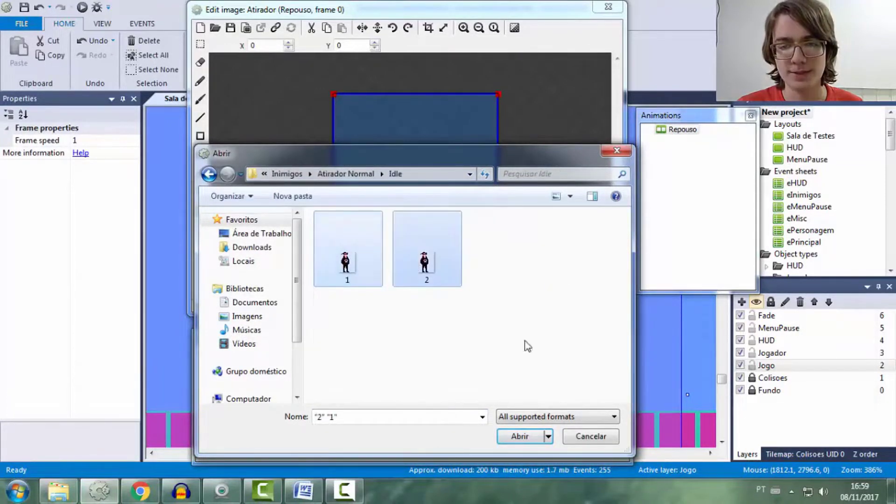
click(520, 436)
click(222, 371)
key(Delete)
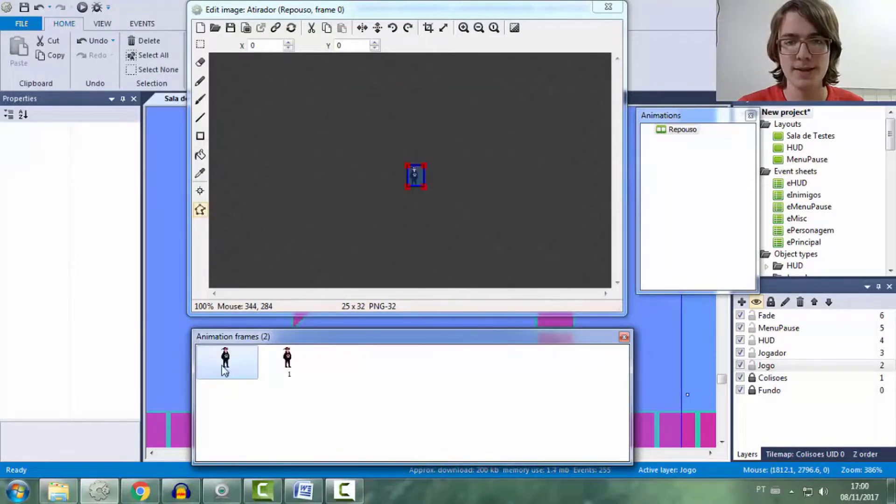
Set the Repouso animation to loop
scroll(544, 121, up, 3)
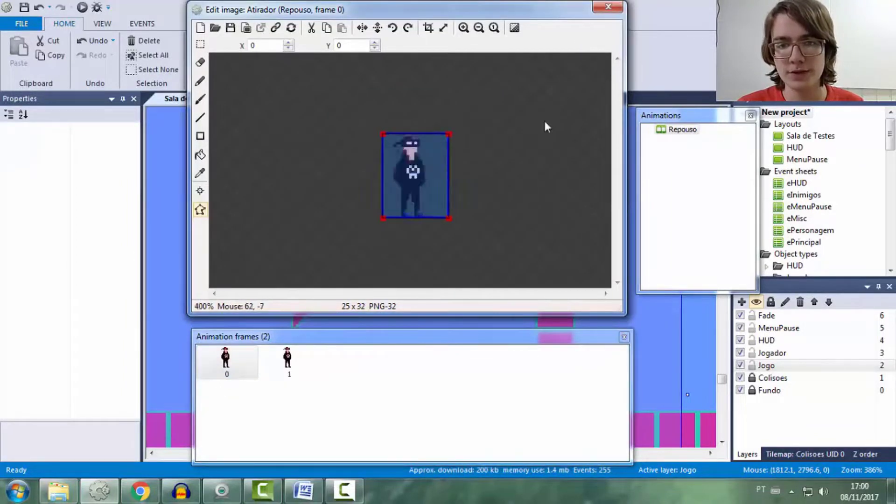
click(671, 136)
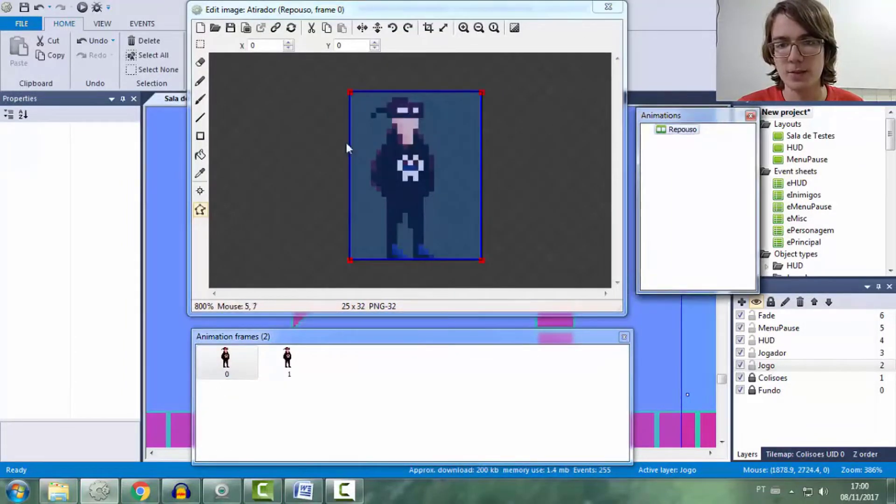
click(684, 130)
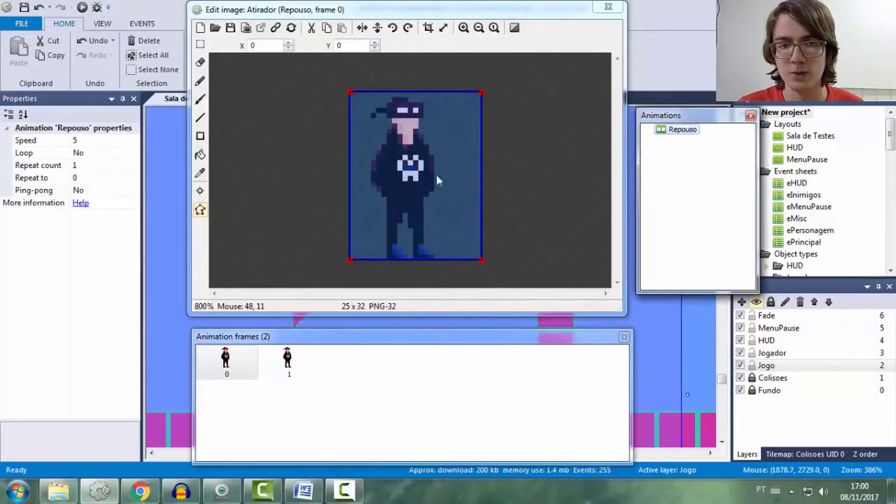
double_click(44, 152)
Preview the Repouso animation and compare the images of its two frames
click(676, 134)
right_click(675, 134)
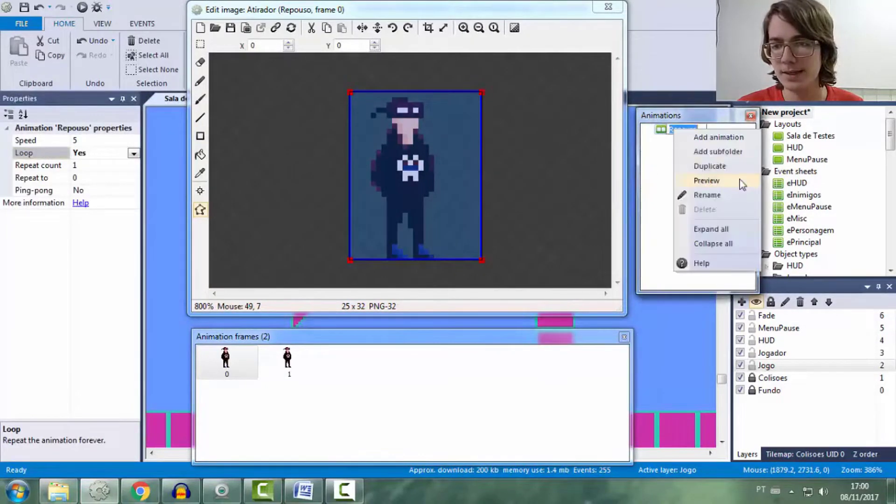
click(713, 181)
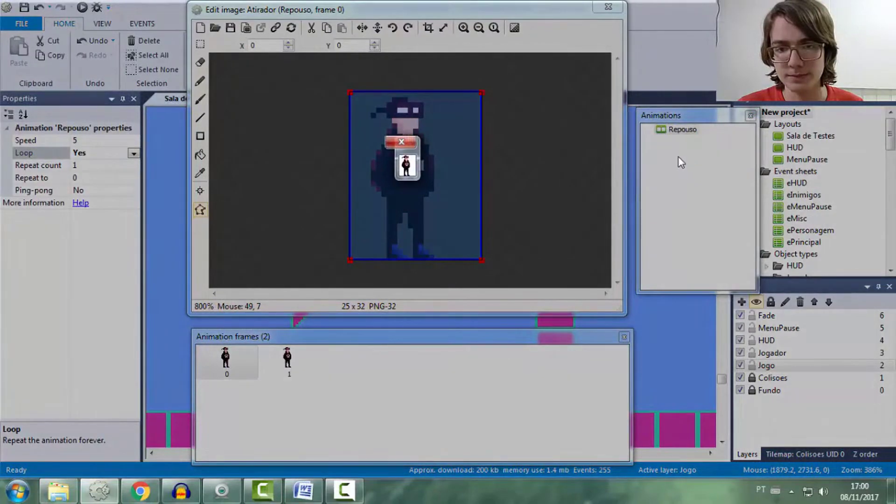
click(287, 360)
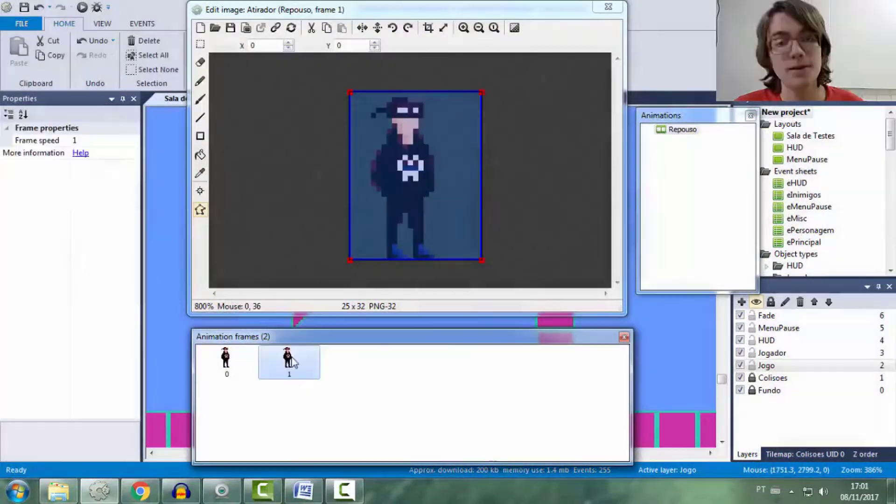
click(235, 367)
click(280, 362)
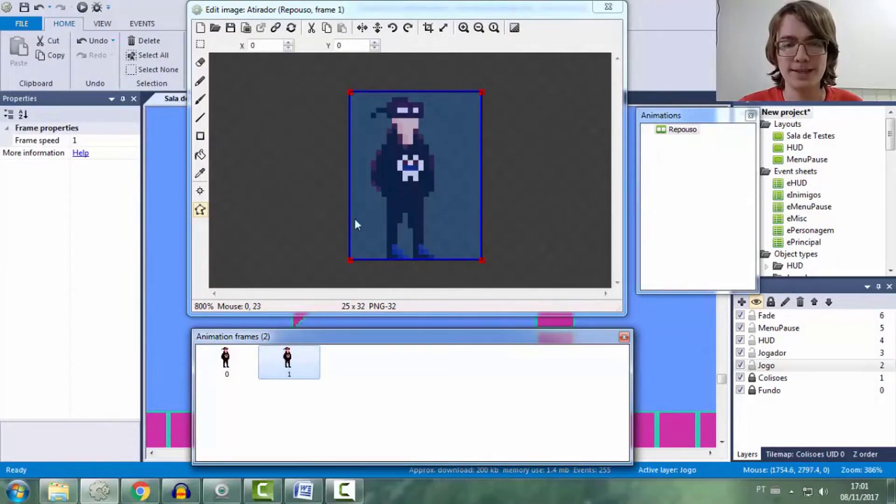
click(242, 361)
Replace the image of Repouso frame 1 with image 2 from the Atirador Normal Idle folder
click(281, 368)
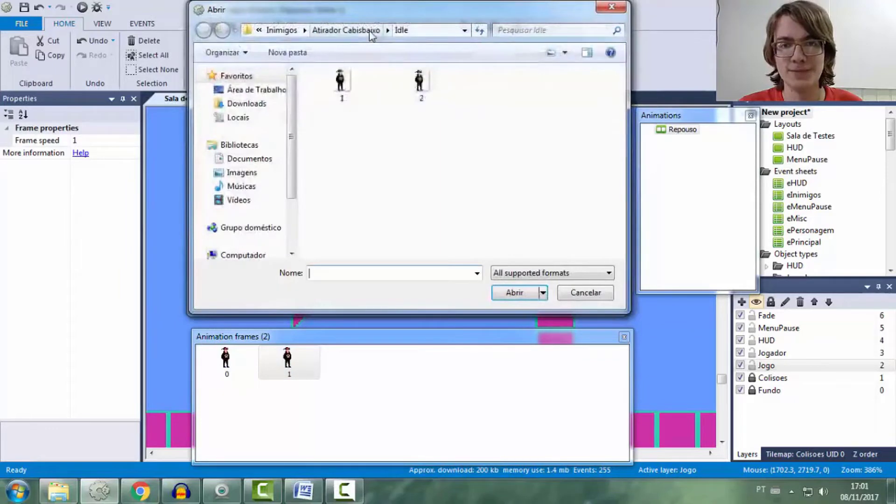
click(349, 31)
click(296, 30)
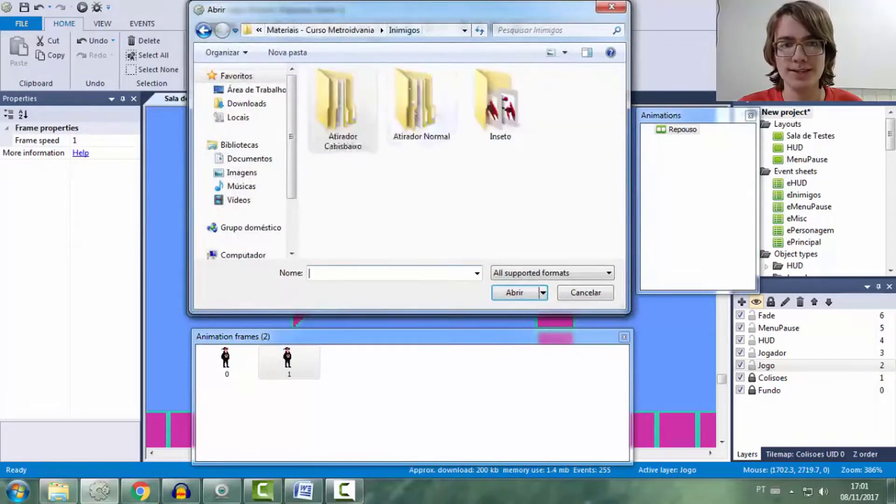
double_click(422, 102)
double_click(333, 118)
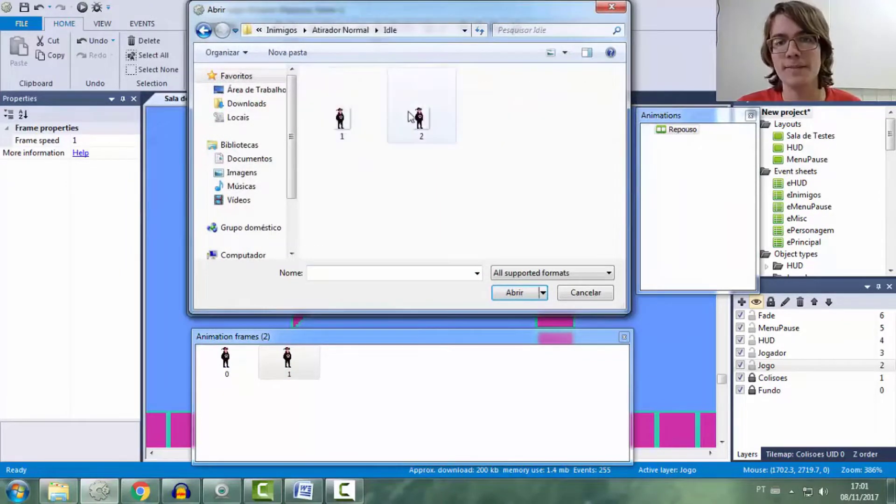
double_click(417, 122)
click(228, 359)
click(283, 360)
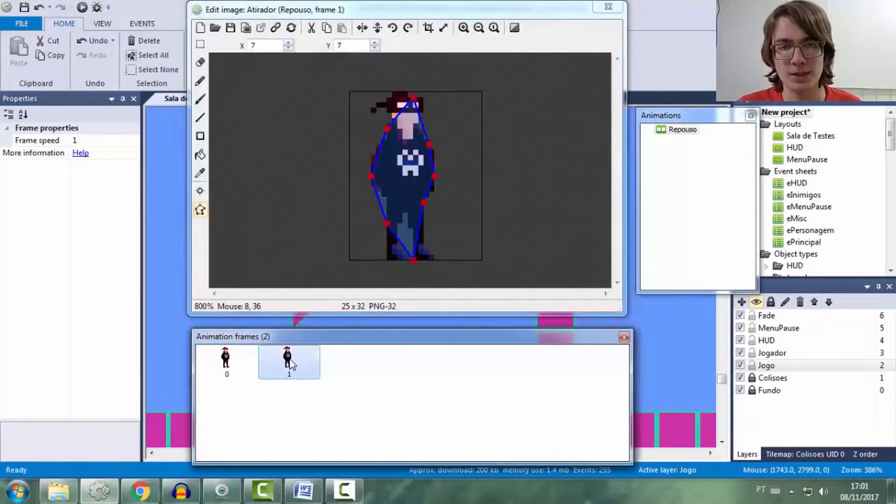
Apply frame 0's rectangular collision polygon to the whole Repouso animation and check it on frame 1
click(236, 368)
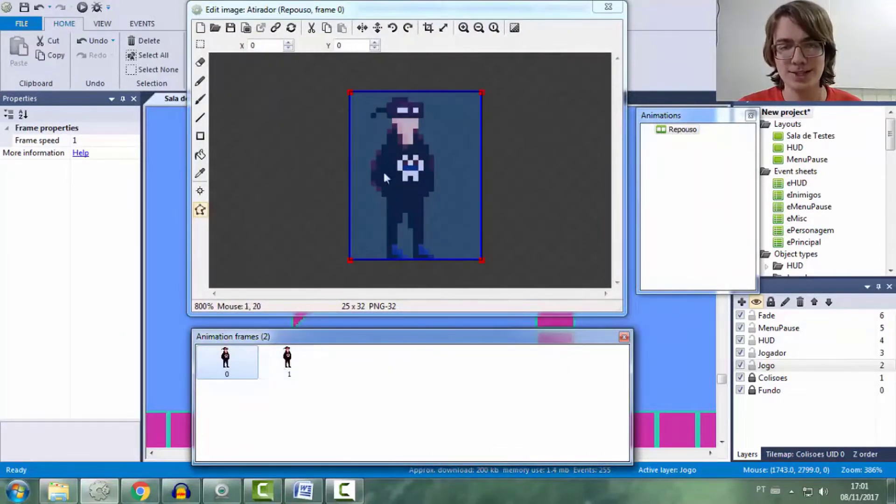
right_click(405, 156)
click(480, 260)
right_click(454, 222)
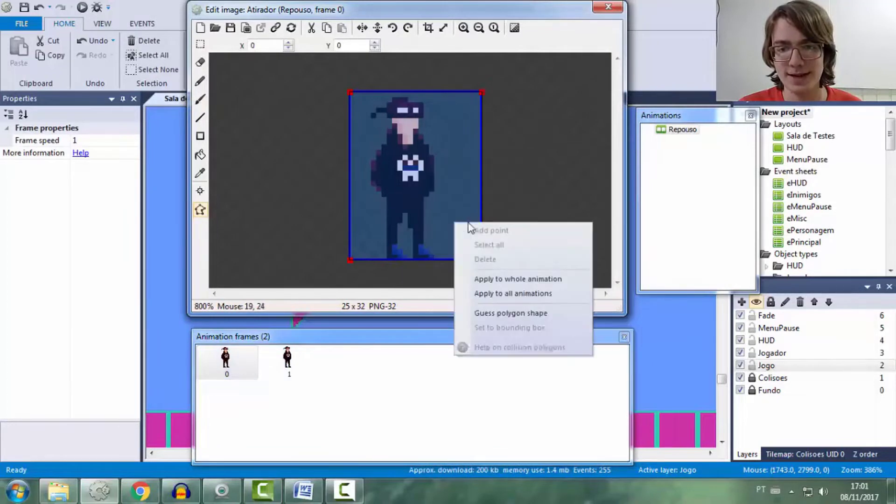
click(505, 278)
click(287, 359)
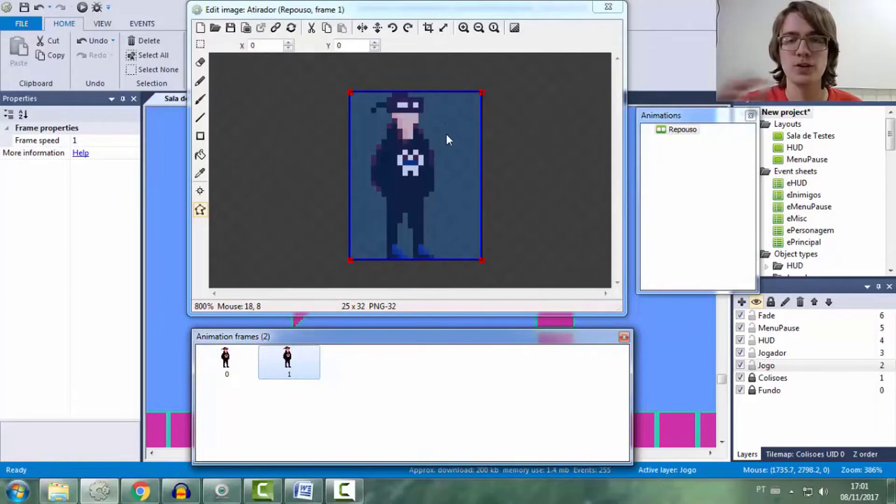
Preview the Repouso animation to check its playback speed
click(239, 363)
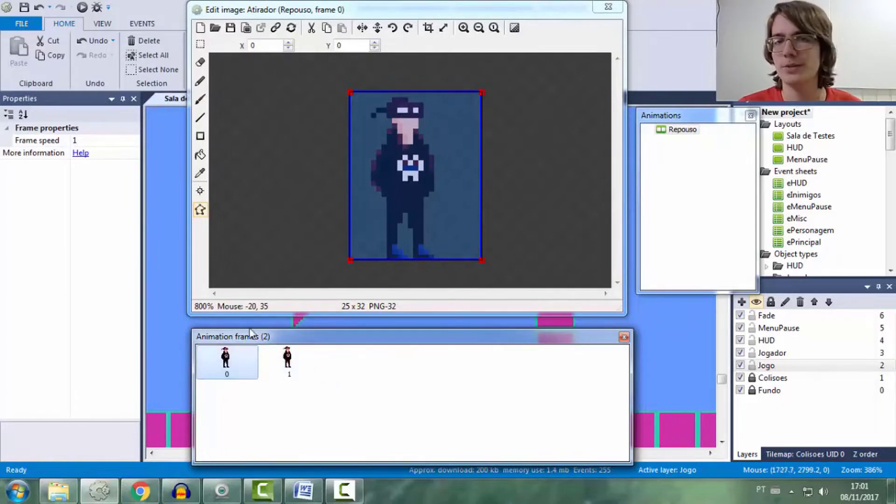
click(695, 132)
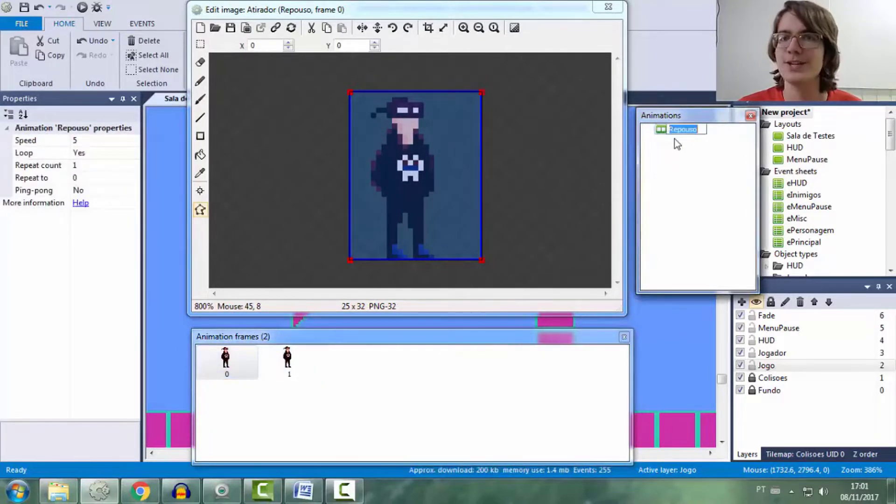
key(Return)
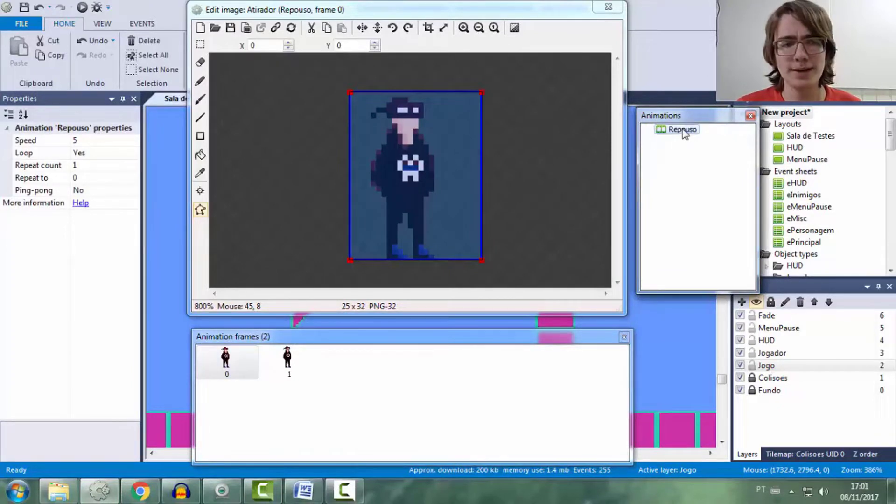
right_click(684, 134)
click(732, 184)
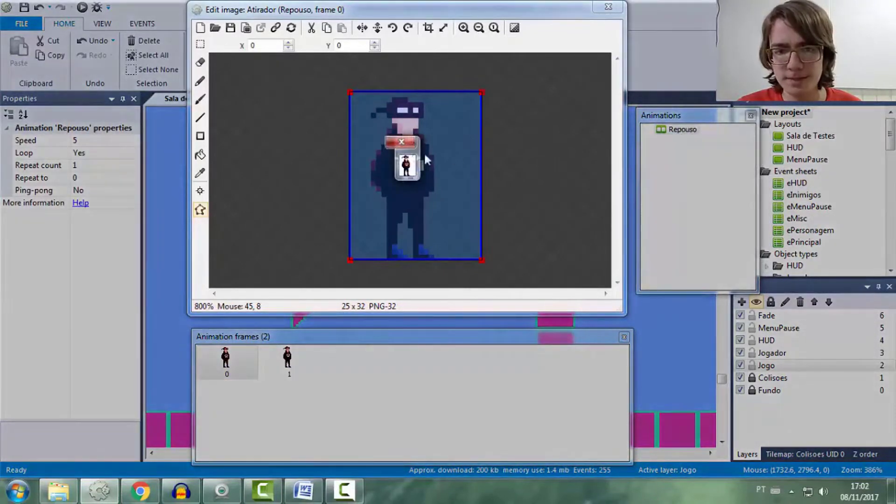
click(402, 142)
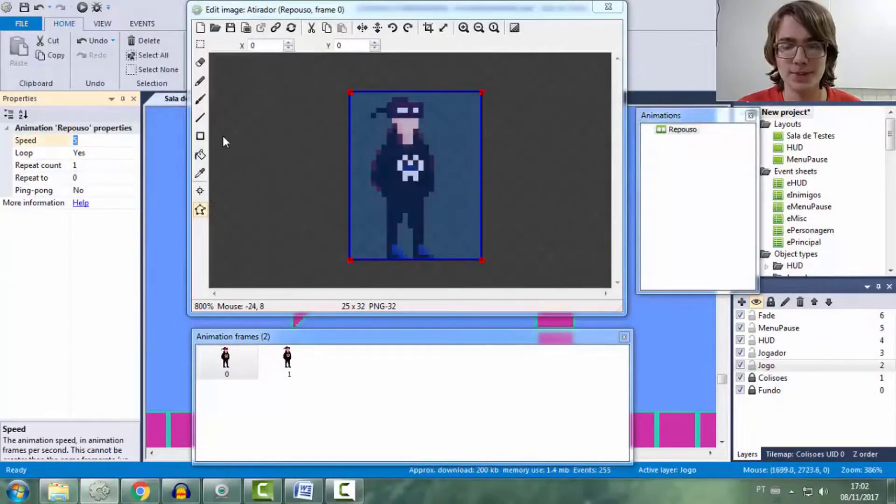
Set the Repouso animation's speed to 2 and preview the slower playback
text(2)
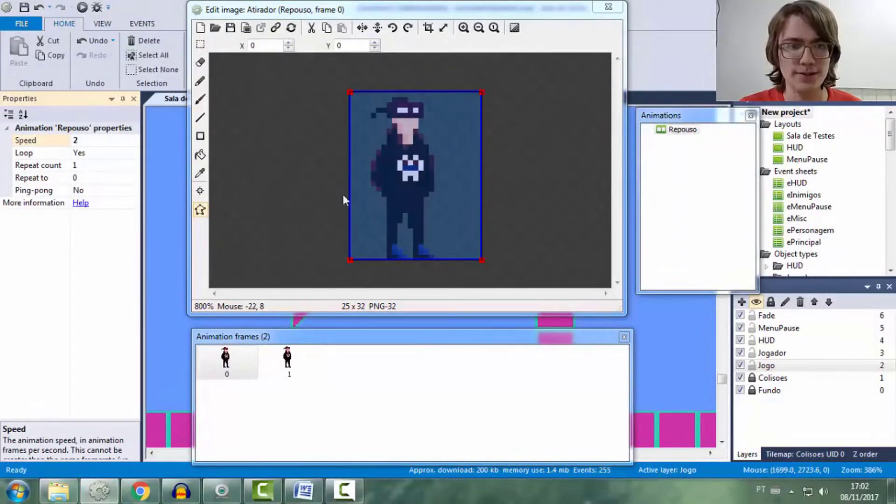
right_click(684, 132)
click(719, 185)
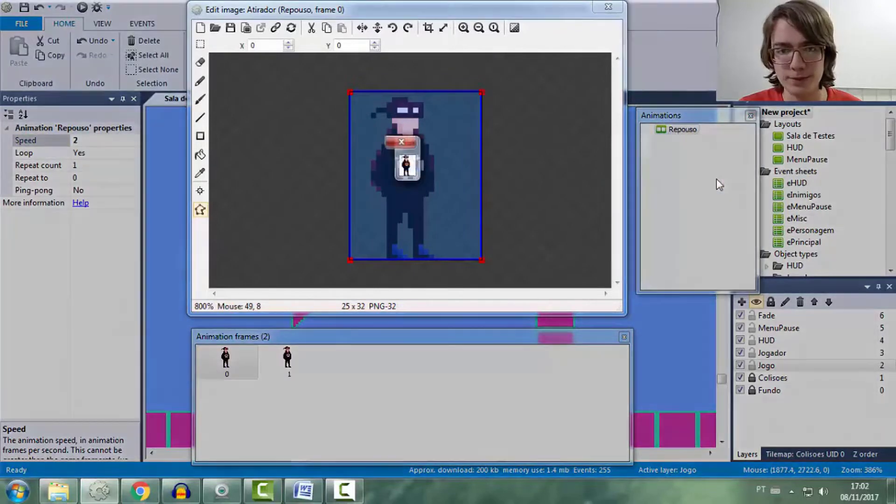
click(409, 147)
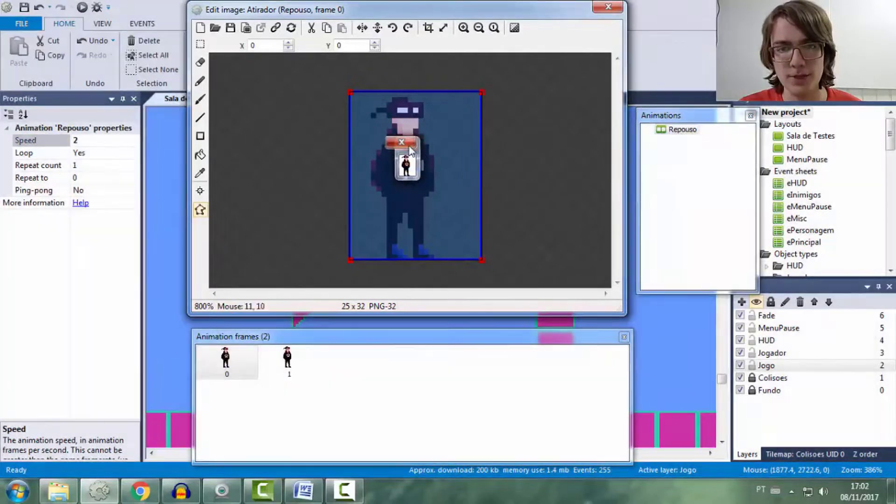
Turn off looping for the Repouso animation, set its repeat count to 3, and preview it
click(50, 154)
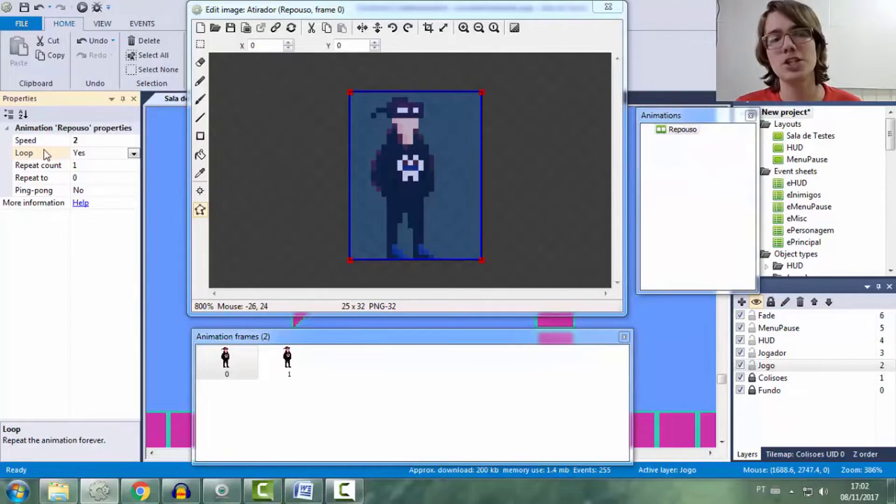
double_click(47, 154)
click(53, 168)
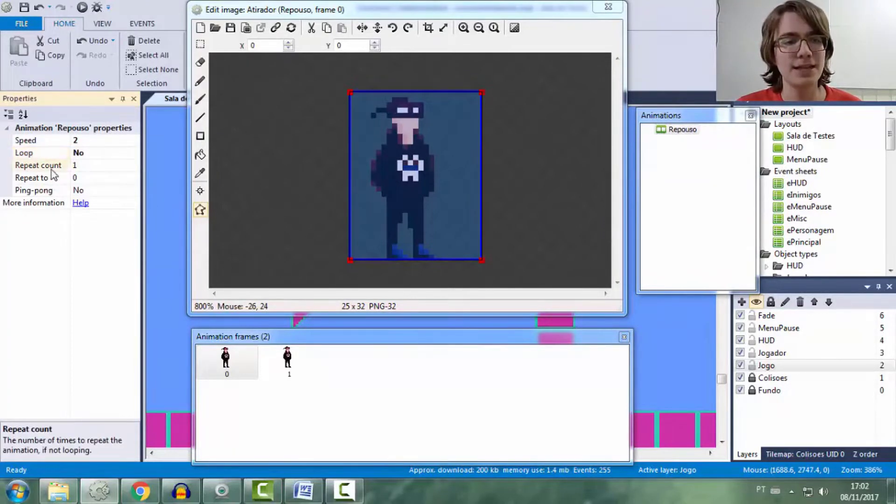
double_click(81, 169)
text(3)
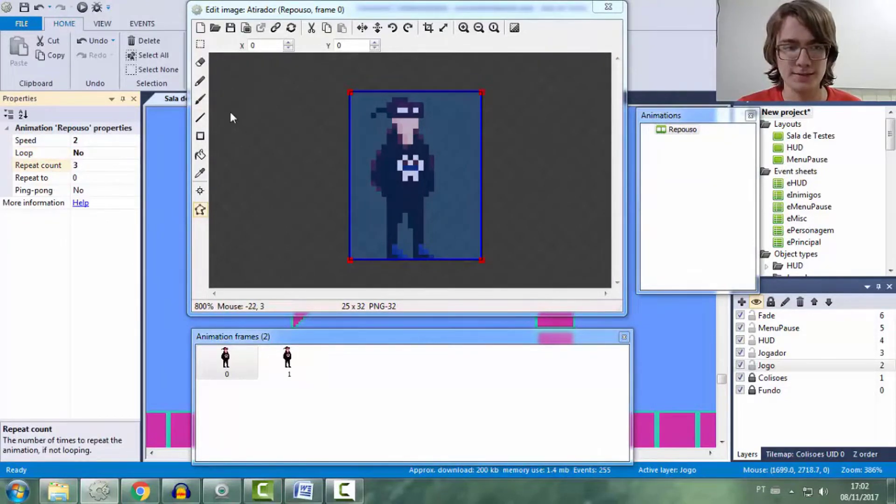
right_click(683, 132)
click(709, 183)
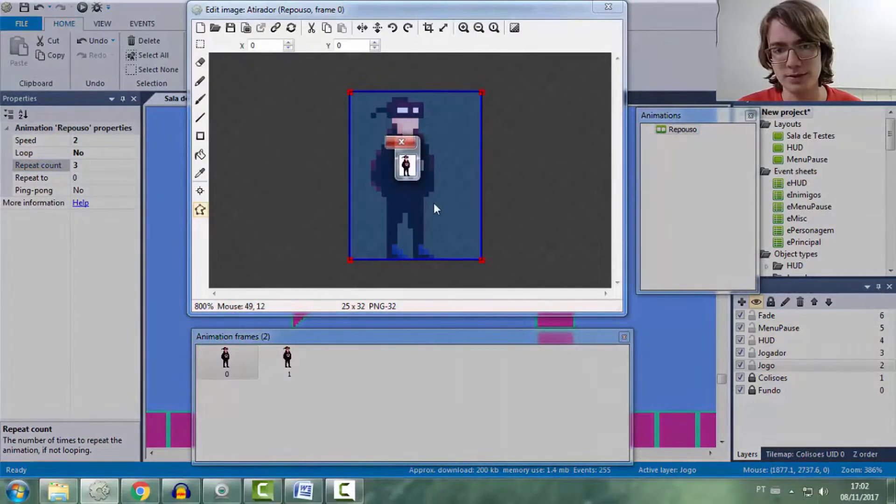
Move both left-hand points of Repouso frame 0's collision polygon inward to X 5, keeping the edge vertical
click(288, 359)
click(227, 363)
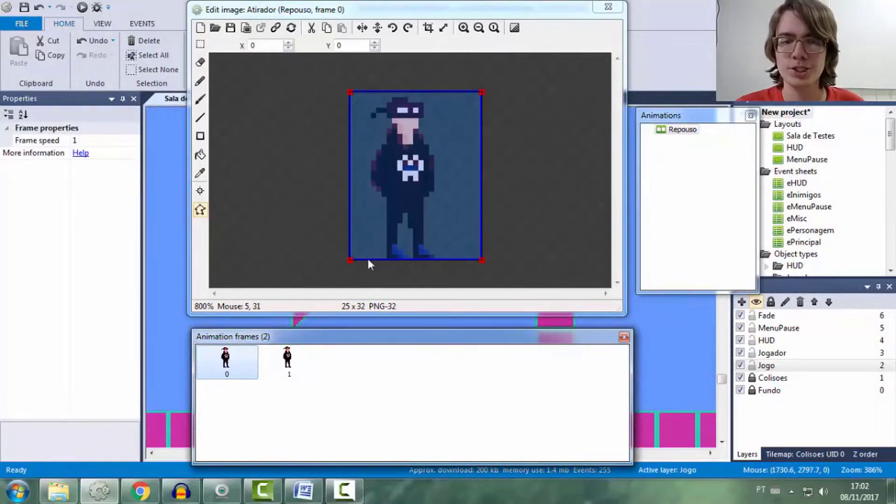
click(349, 259)
drag(350, 260, 376, 259)
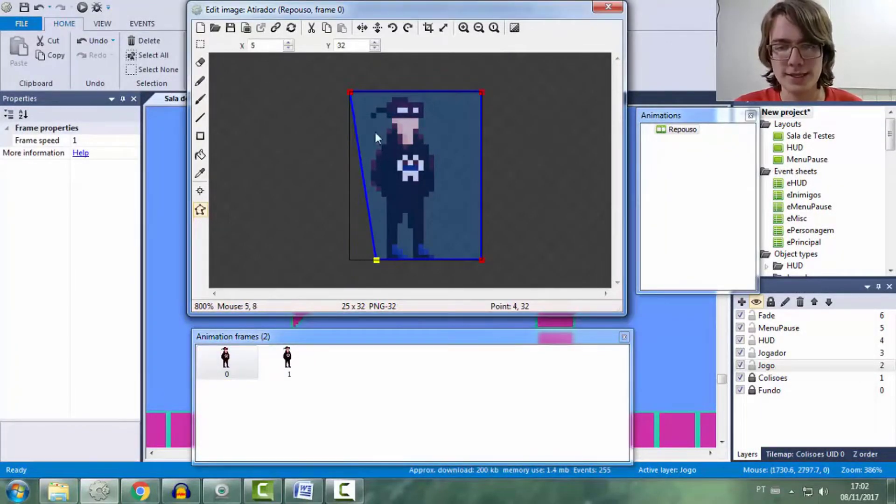
drag(351, 93, 376, 93)
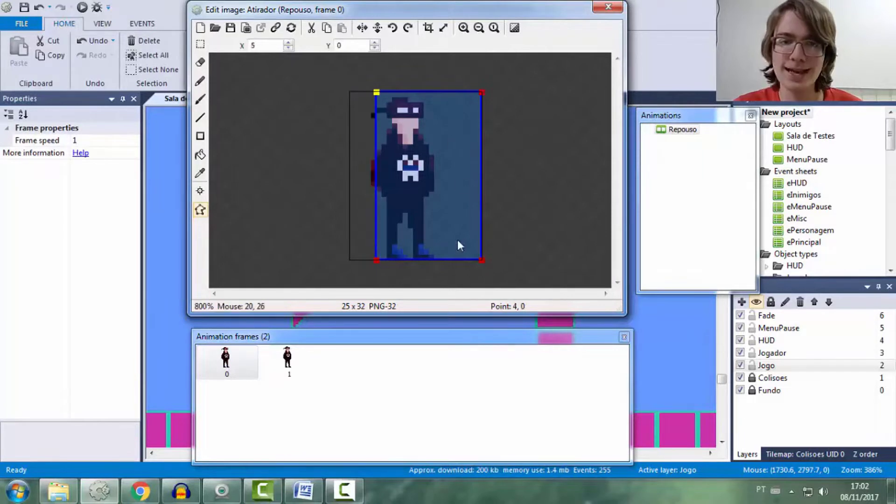
Move both right-hand points of frame 0's collision polygon inward to X 13 to narrow it around the body
key(Left)
key(Left)
key(Left)
key(Left)
key(Left)
key(Left)
key(Left)
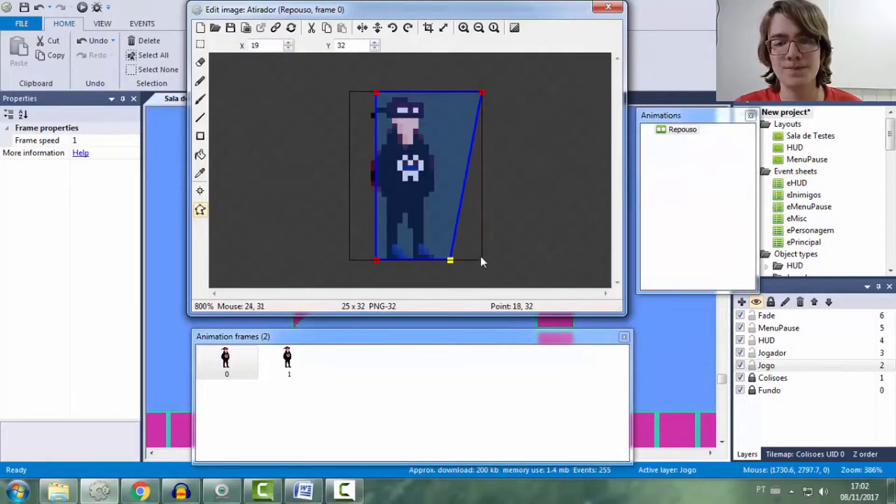
click(482, 93)
key(Left)
key(Left)
key(Left)
key(Left)
key(Left)
key(Left)
key(Left)
key(Left)
key(Left)
key(Left)
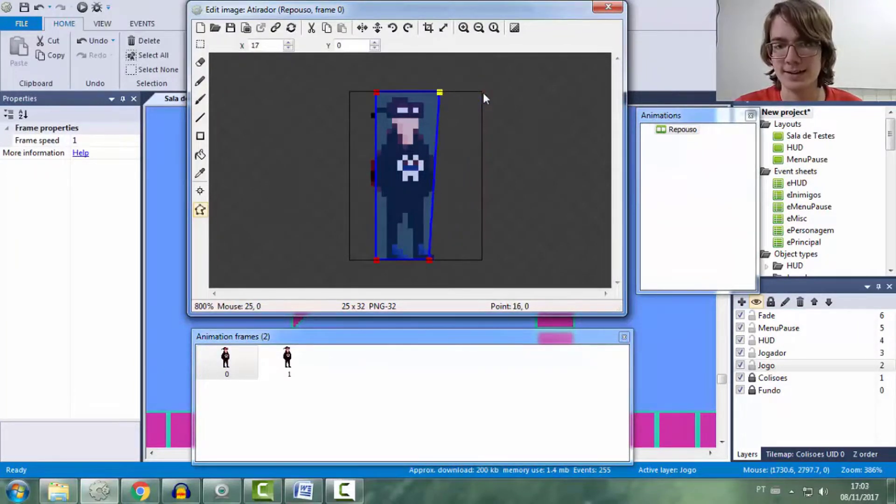
click(431, 260)
key(Left)
key(Left)
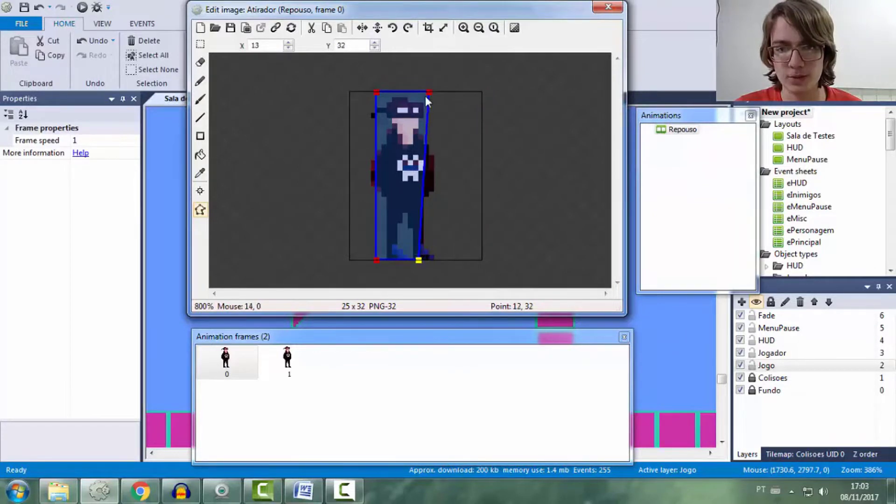
click(425, 96)
key(Left)
key(Left)
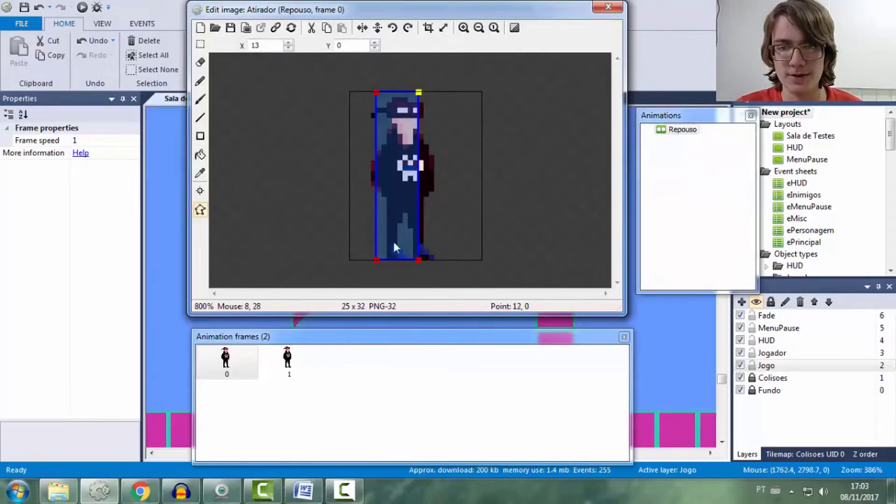
Shift all four points of frame 0's collision polygon one pixel to the right, putting its left edge at X 6
click(419, 260)
key(Right)
click(419, 93)
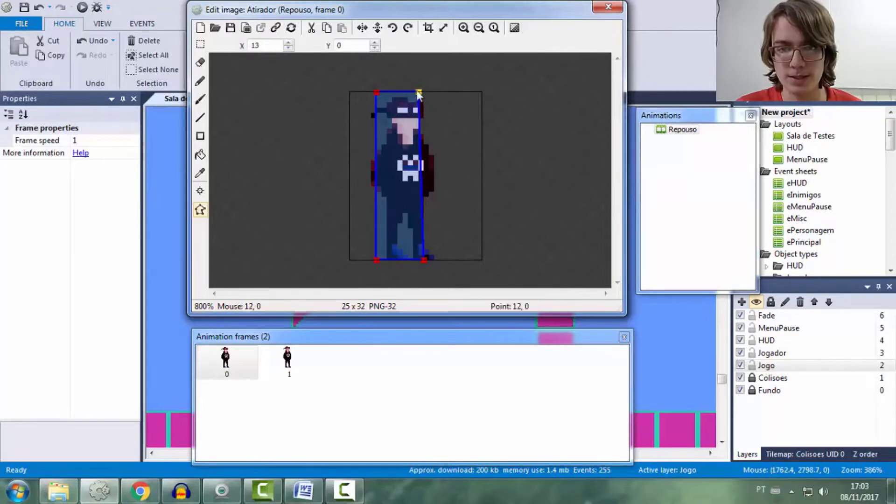
key(Right)
click(375, 259)
key(Right)
click(378, 92)
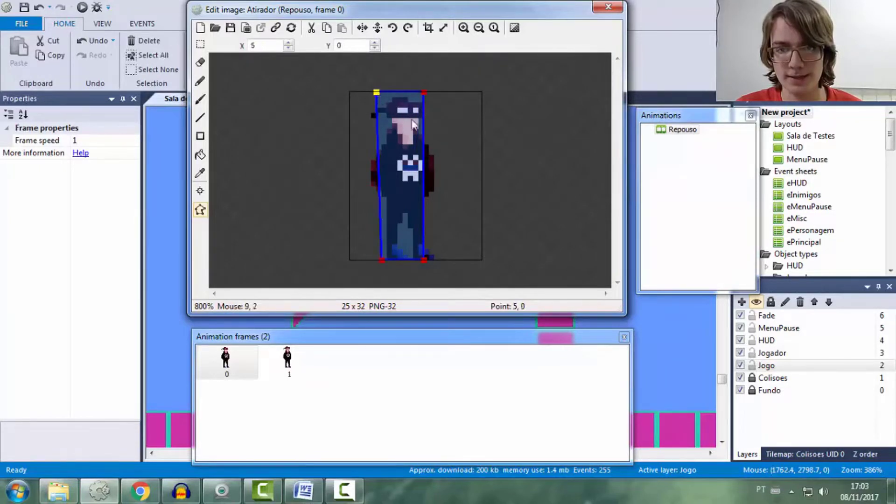
key(Right)
Apply frame 0's narrowed collision polygon to the whole Repouso animation
click(509, 276)
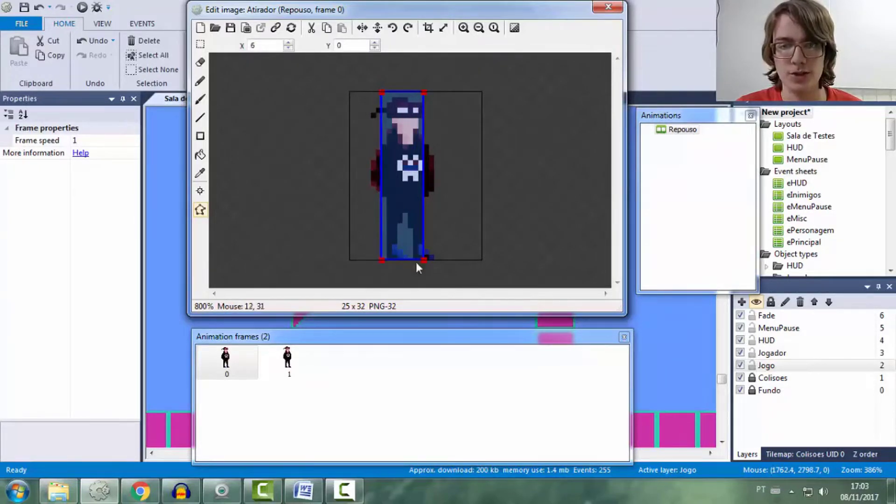
right_click(400, 171)
click(460, 212)
Add a second animation to the Atirador sprite and name it Apontando
click(683, 161)
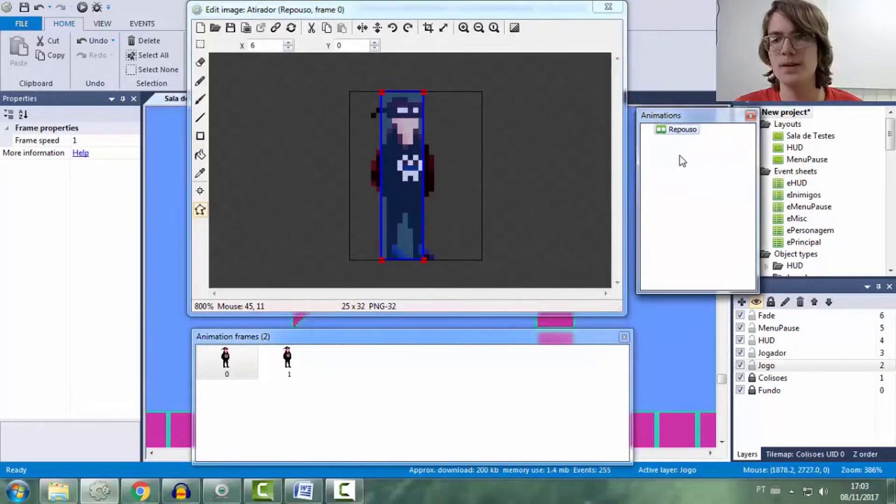
right_click(712, 160)
click(732, 168)
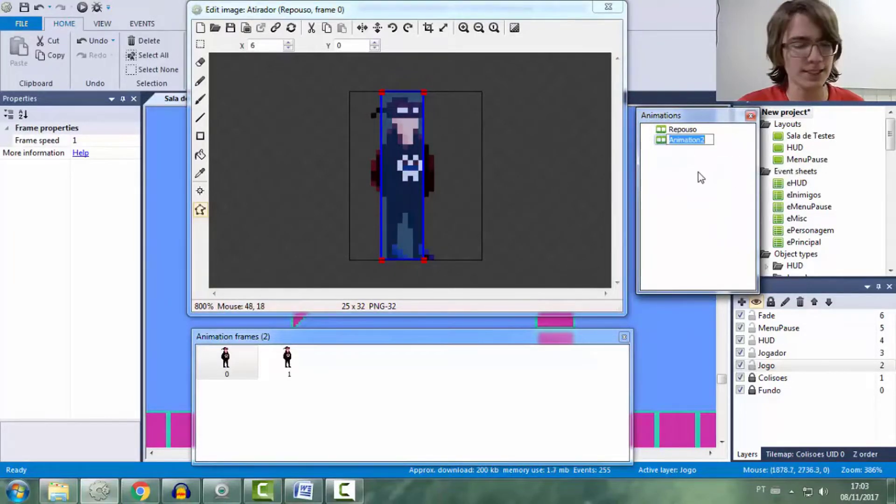
key(BackSpace)
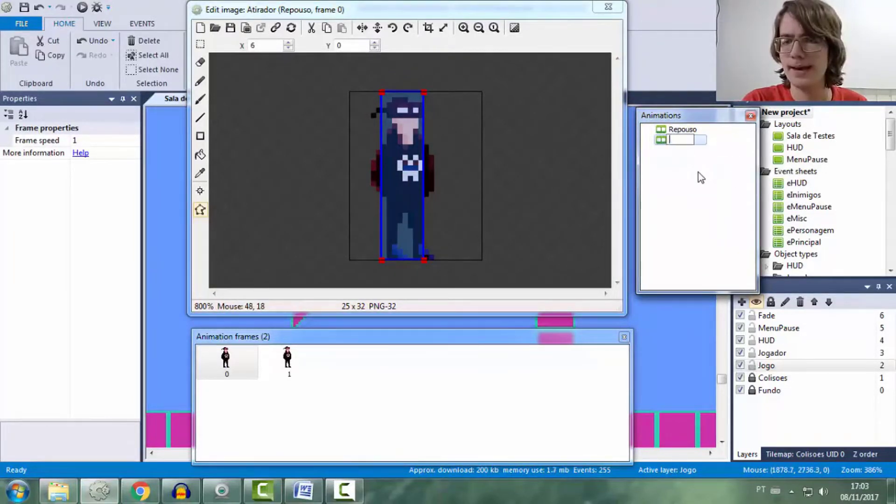
text(Apontado)
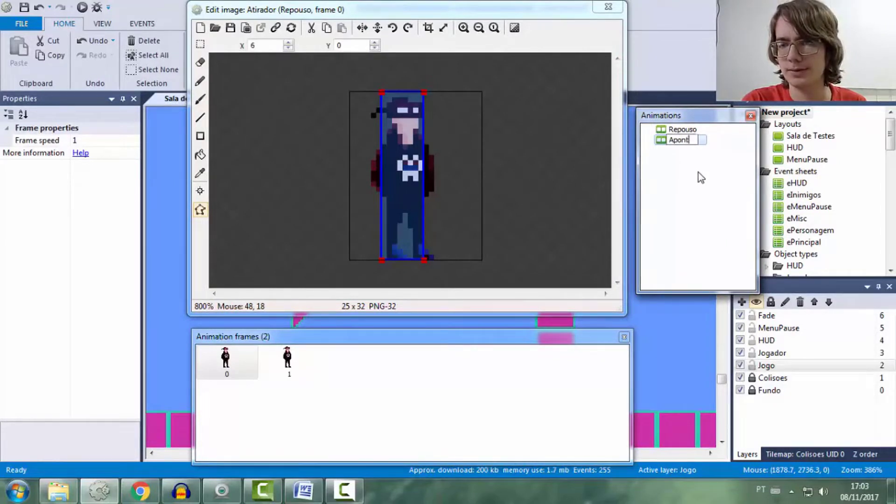
key(BackSpace)
key(BackSpace)
text(ndo)
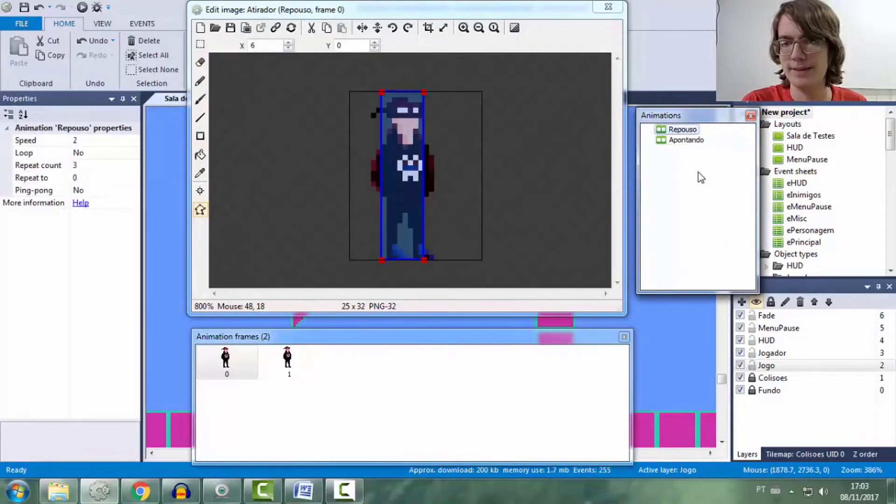
key(Return)
Import images 1 and 2 from the Atirador Normal Mirando folder as frames of the Apontando animation
click(689, 140)
right_click(445, 378)
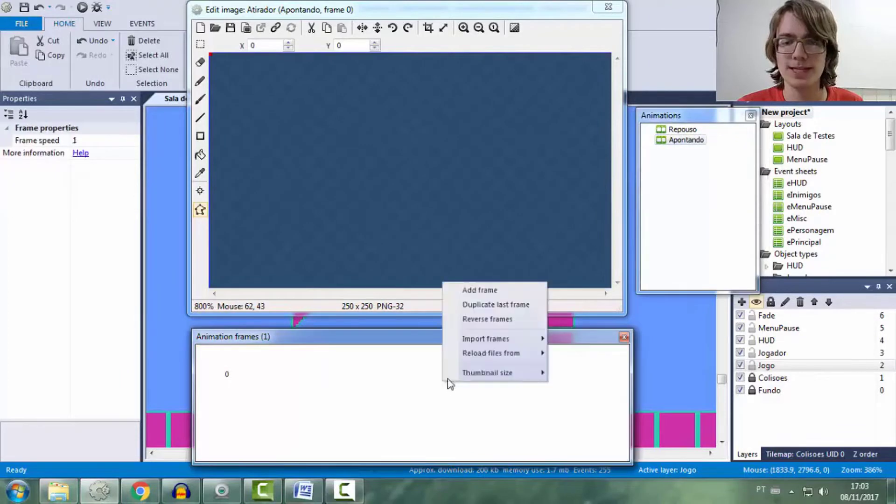
mouse_move(496, 339)
click(589, 338)
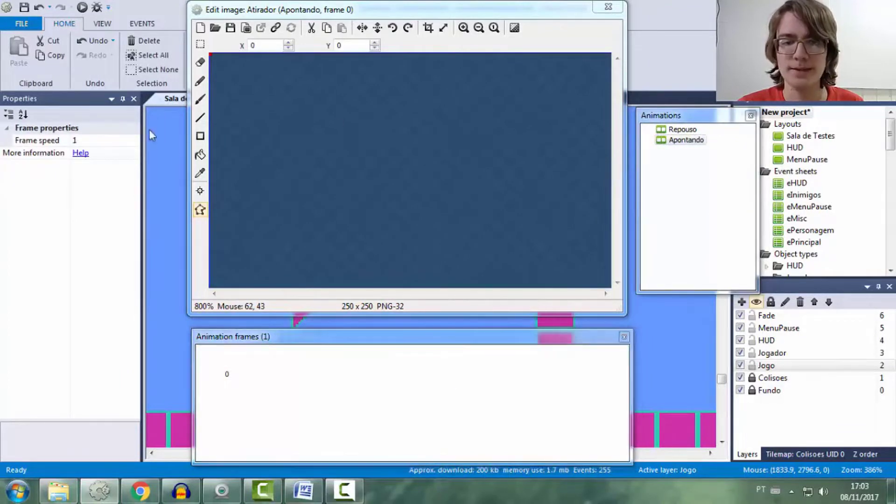
click(348, 174)
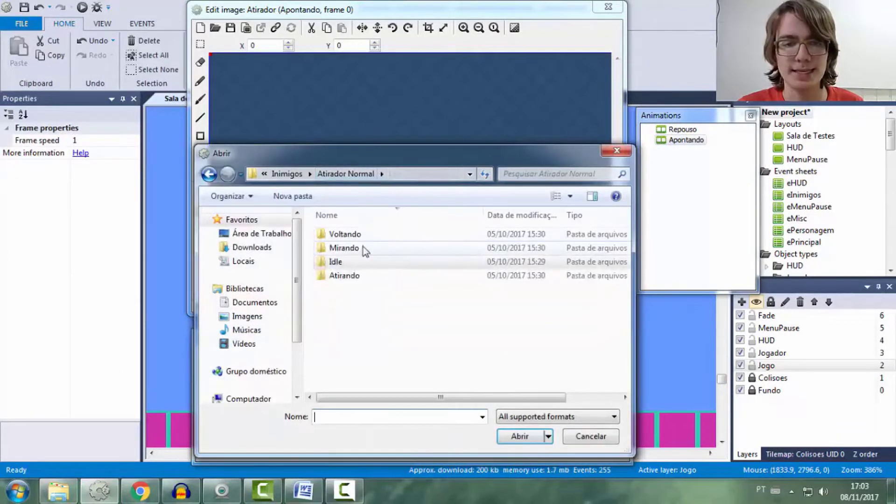
double_click(358, 252)
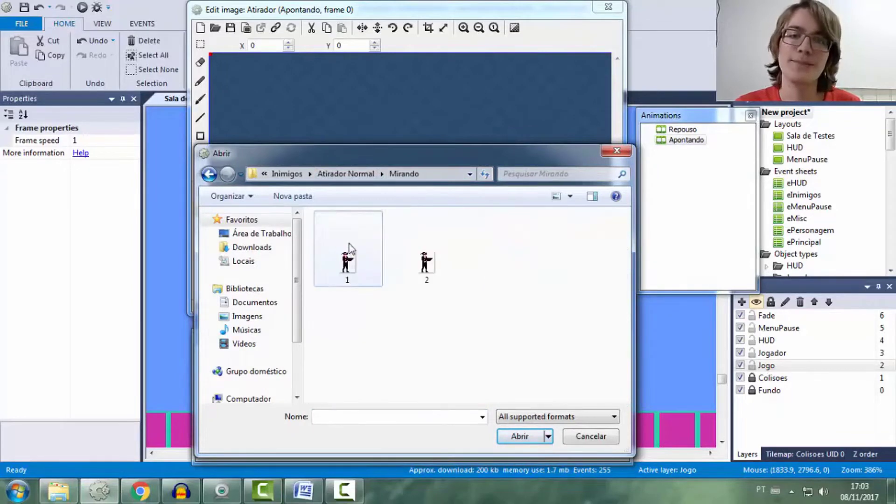
click(348, 247)
ctrl+click(409, 245)
click(520, 436)
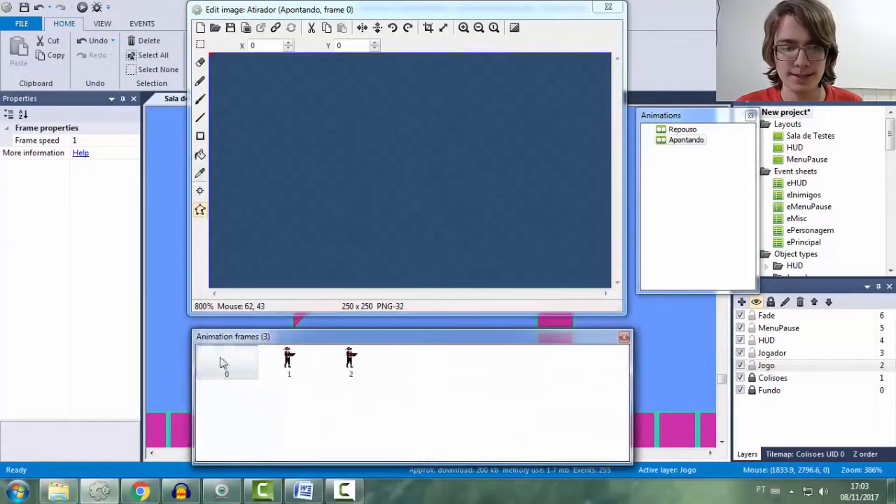
Delete the blank frame 0 from the Apontando animation and compare the two imported frames
key(Delete)
key(Right)
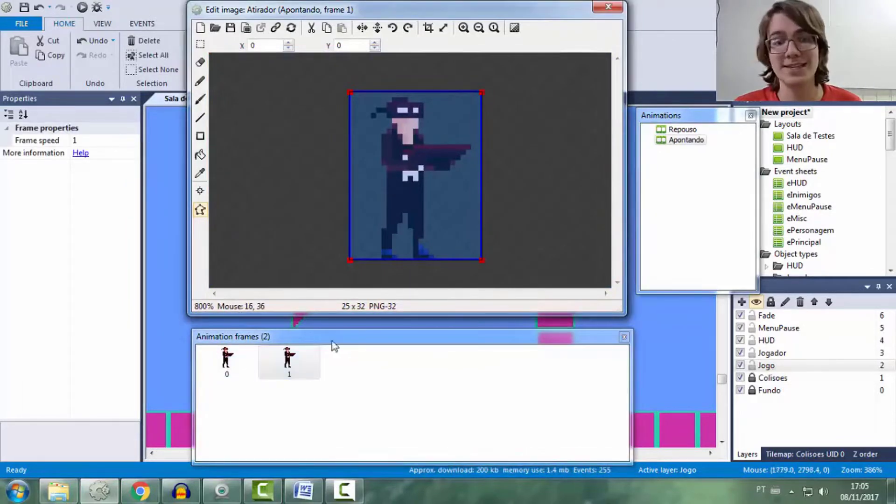
click(247, 364)
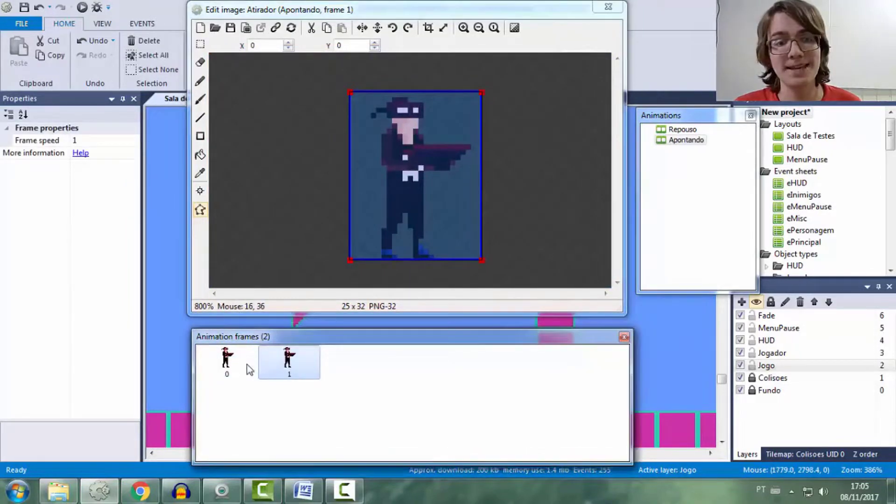
click(280, 361)
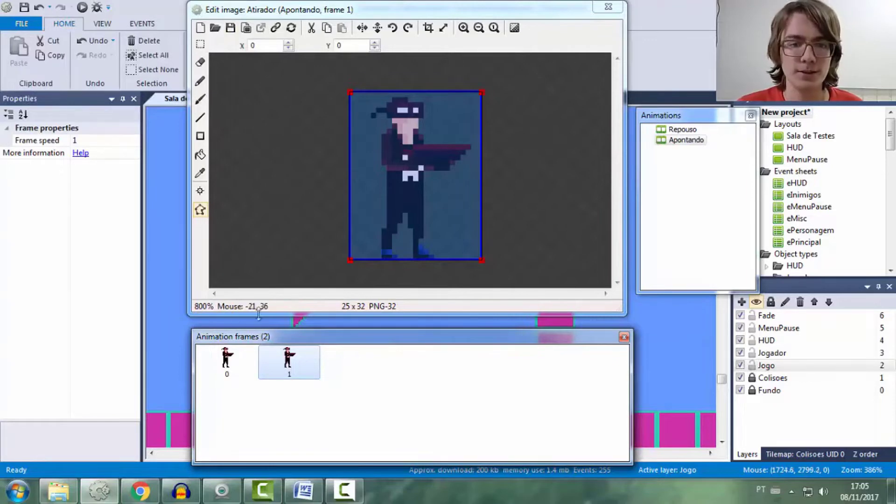
Load image 2 from the Atirador Normal Mirando folder into frame 1 of the Apontando animation and compare both frames
click(215, 28)
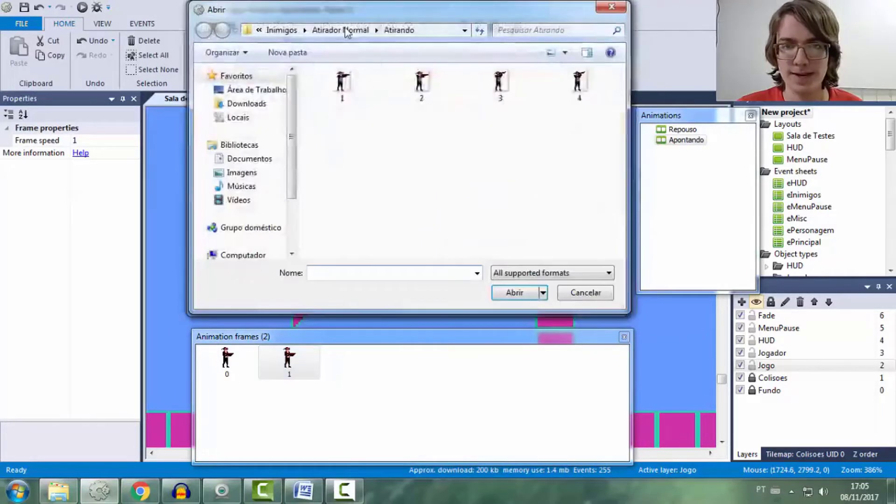
click(344, 30)
double_click(379, 106)
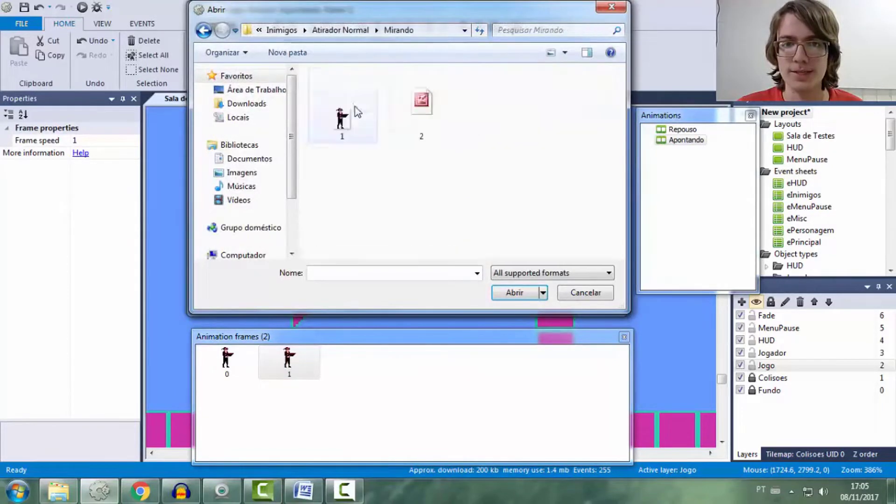
double_click(420, 119)
click(226, 369)
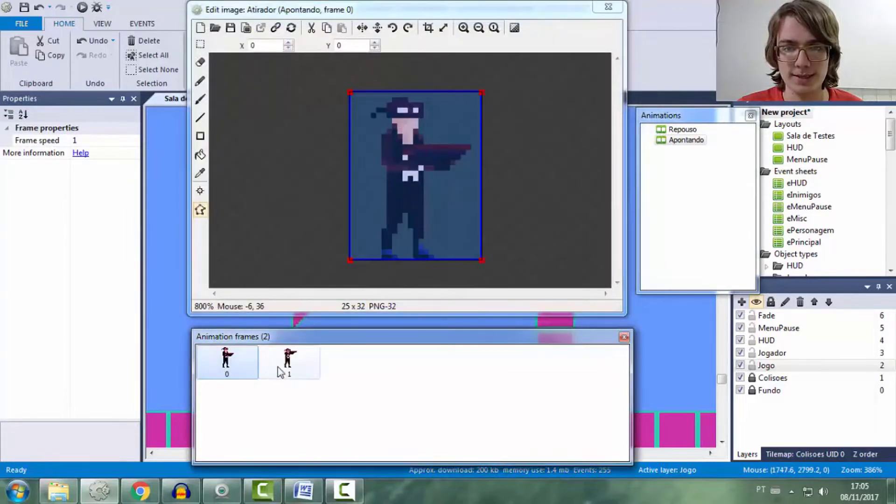
click(288, 364)
Rename the Apontando animation as Mirando
click(687, 140)
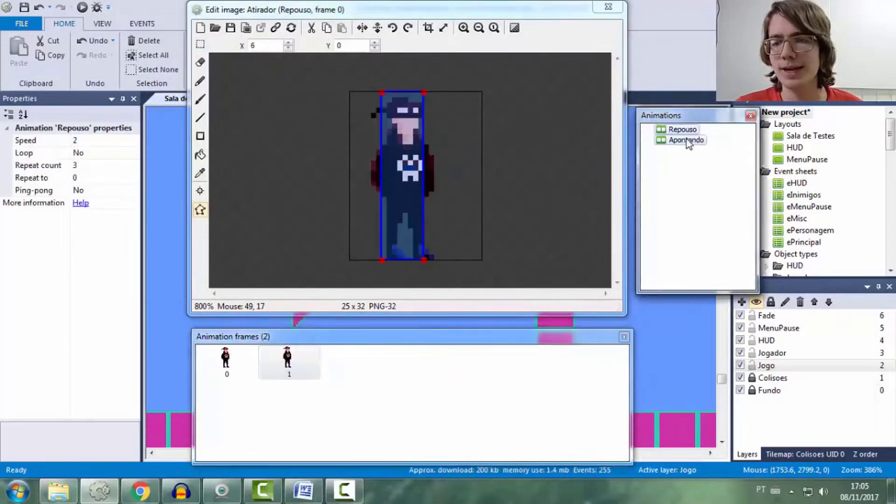
right_click(687, 139)
click(736, 206)
text(M)
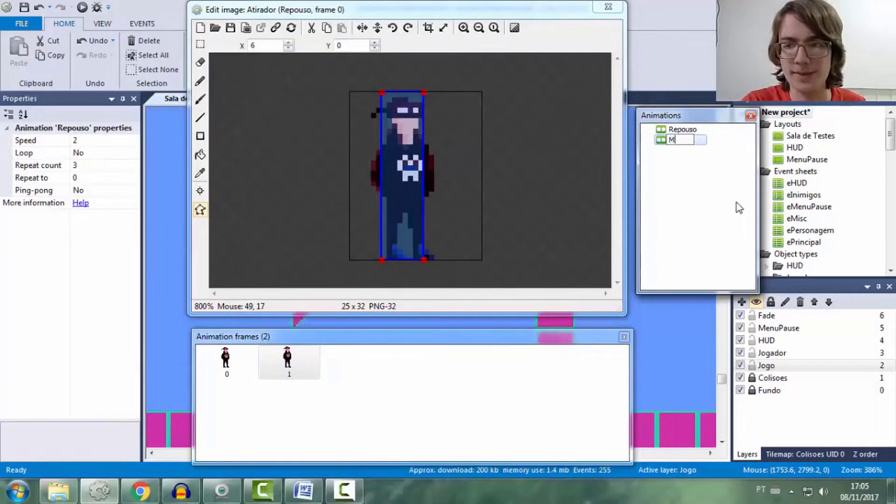
text(irando)
key(Return)
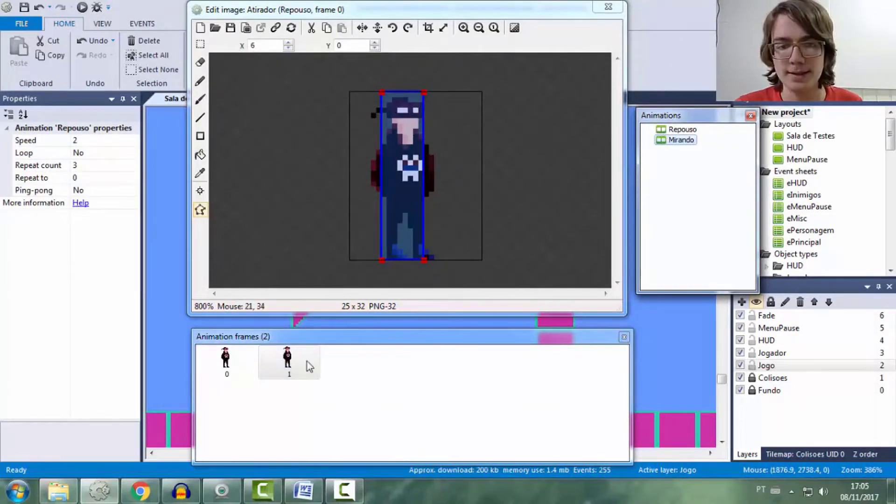
Apply the Repouso animation's narrowed collision polygon to all animations and check it on the Mirando frames
click(288, 362)
click(680, 138)
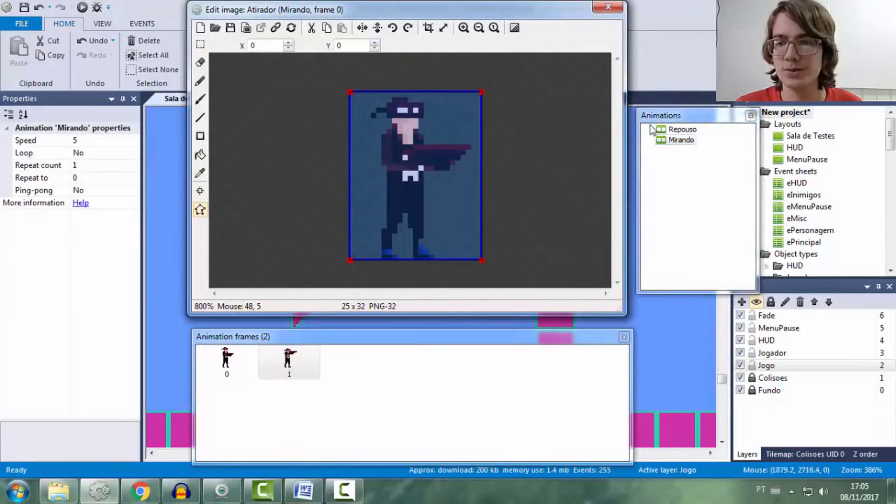
click(672, 129)
right_click(407, 166)
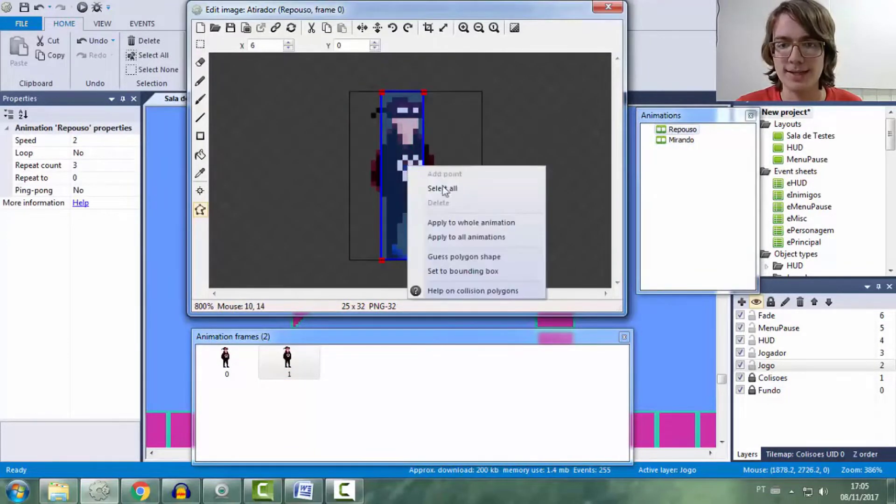
click(468, 237)
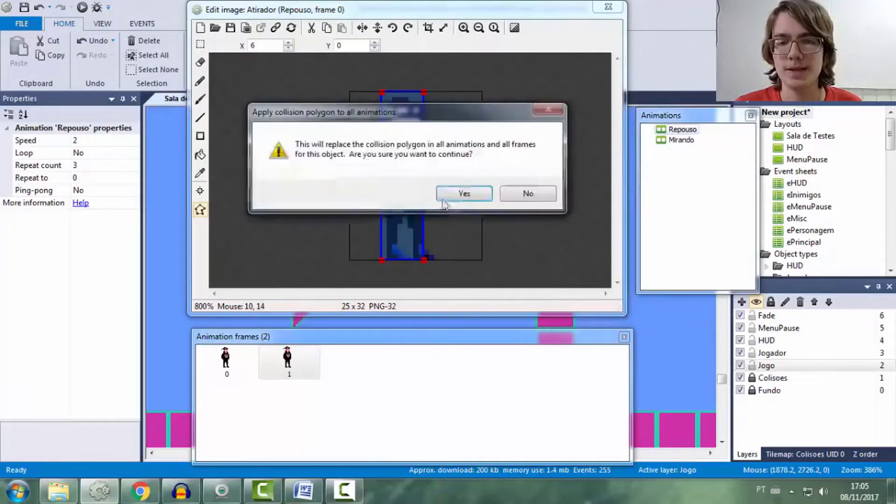
click(464, 192)
click(674, 140)
click(287, 360)
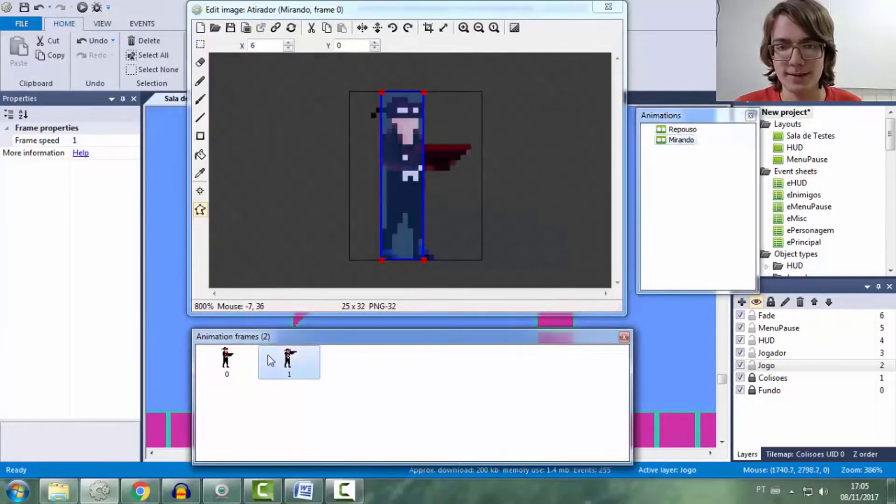
Add a third animation to the Atirador sprite and name it Atirando
right_click(689, 175)
click(724, 179)
text(Atirando)
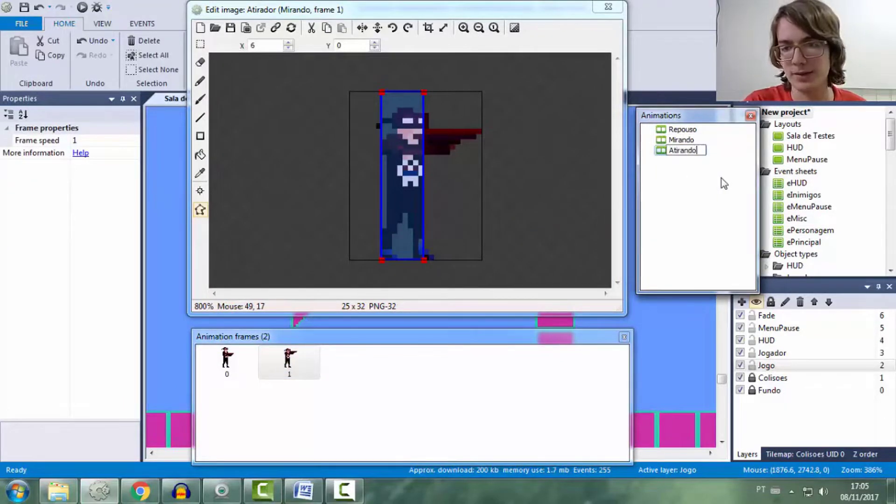
key(Return)
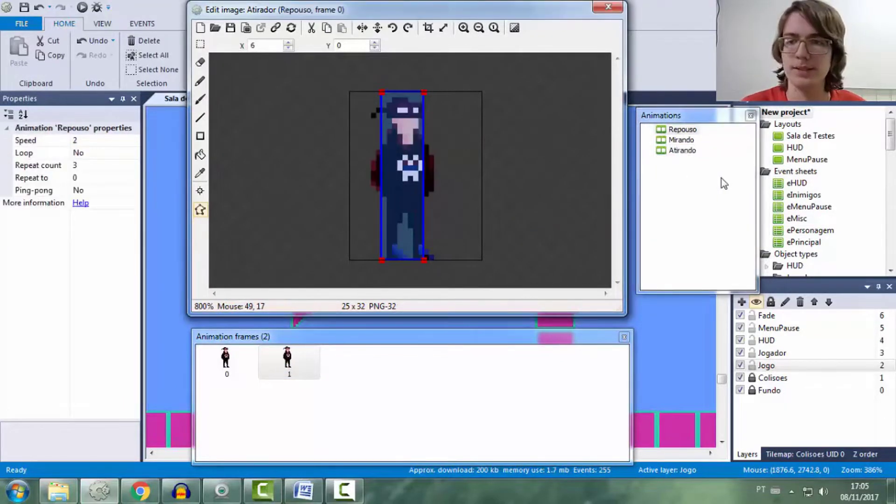
Start importing frames from files into the Atirando animation and open the Atirando folder inside Atirador Normal
click(683, 151)
right_click(385, 392)
mouse_move(434, 354)
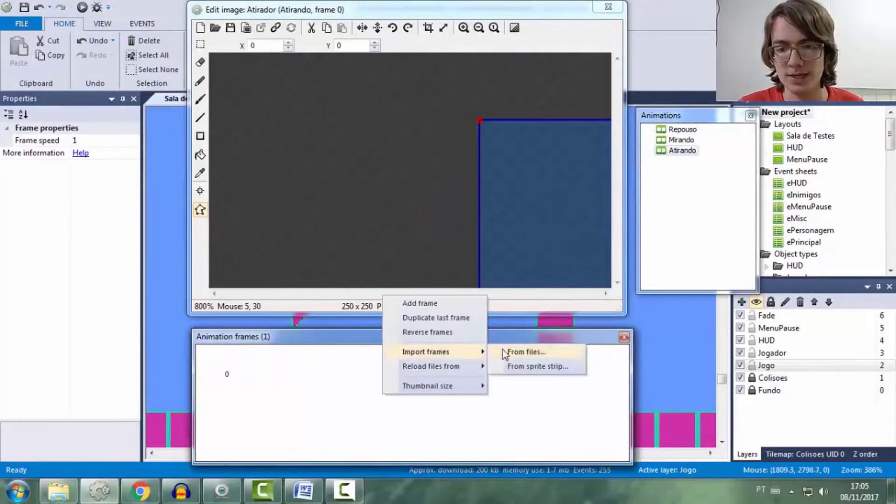
click(537, 350)
click(360, 181)
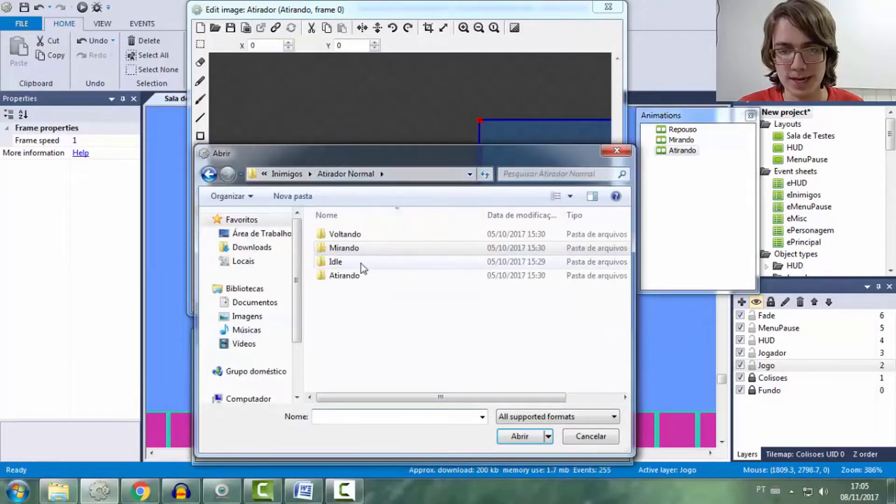
double_click(339, 274)
Delete image 4 from the Atirando image folder
click(346, 234)
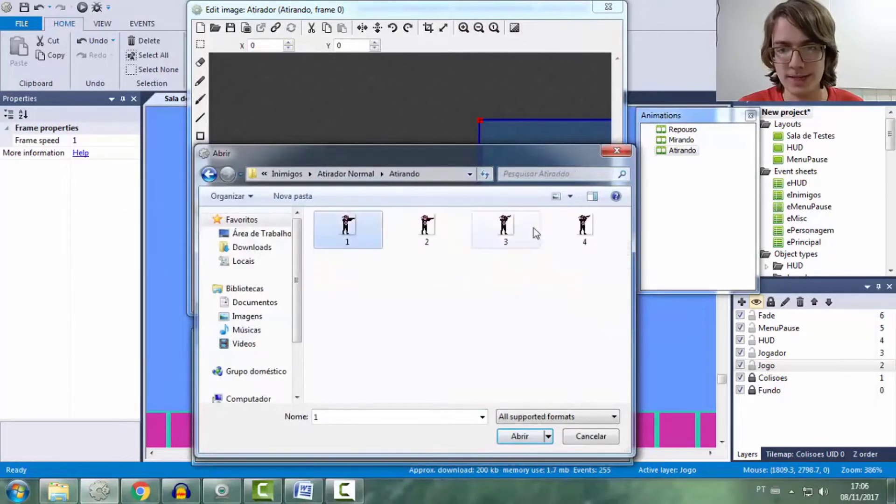
shift+click(522, 231)
click(582, 234)
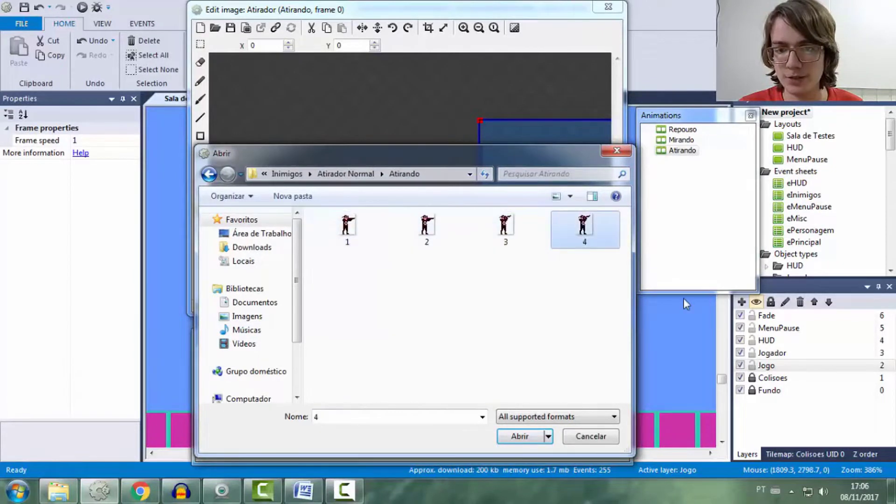
key(Delete)
key(Return)
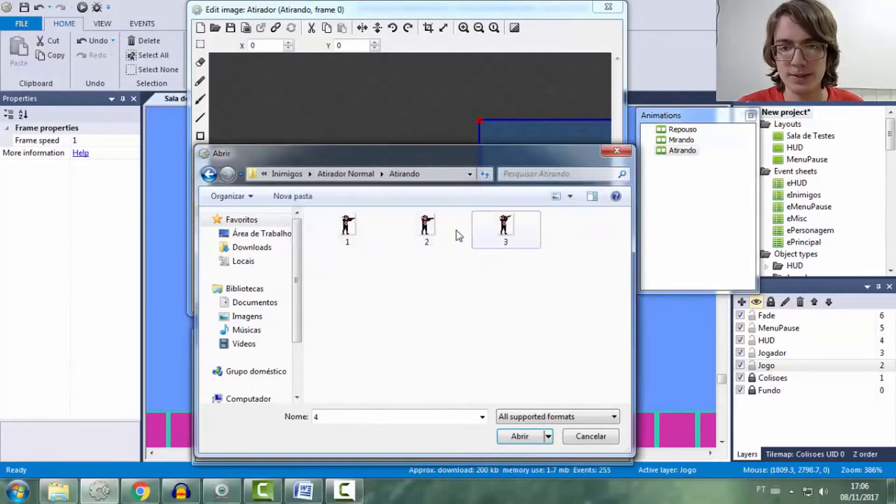
Import images 1 to 3 as frames of the Atirando animation and delete its blank frame 0
key(Home)
shift+click(505, 233)
click(510, 441)
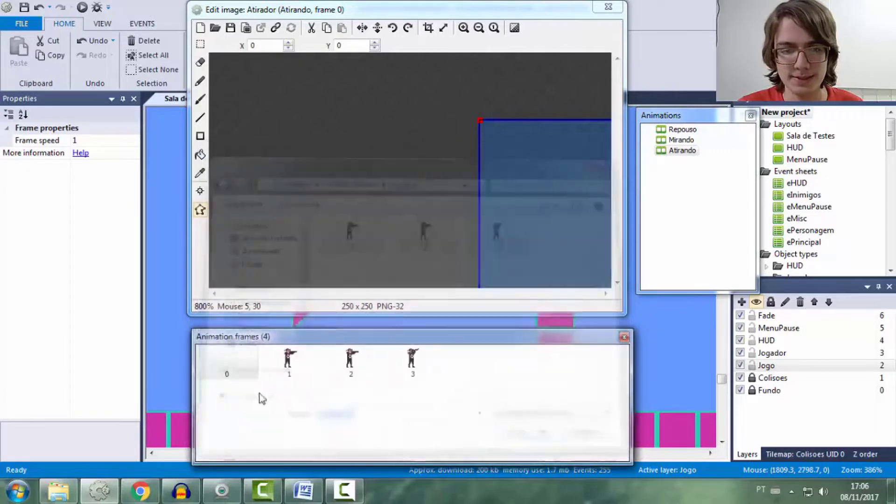
key(Delete)
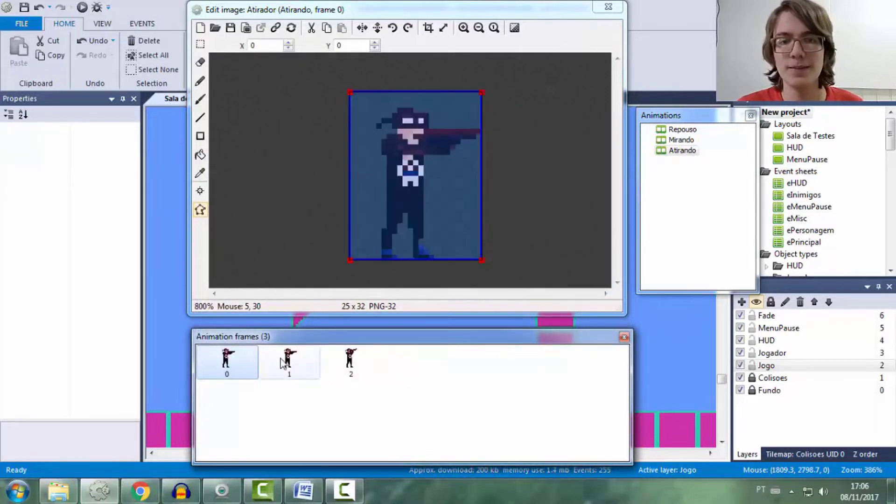
Examine the three Atirando frames in sequence to judge the shooting motion
click(288, 362)
click(343, 365)
click(228, 366)
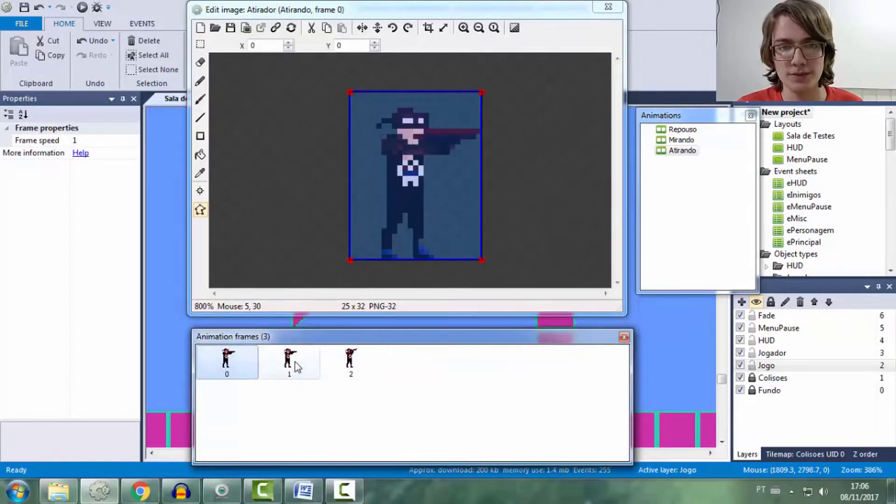
click(290, 362)
click(350, 362)
click(227, 362)
click(290, 362)
click(349, 361)
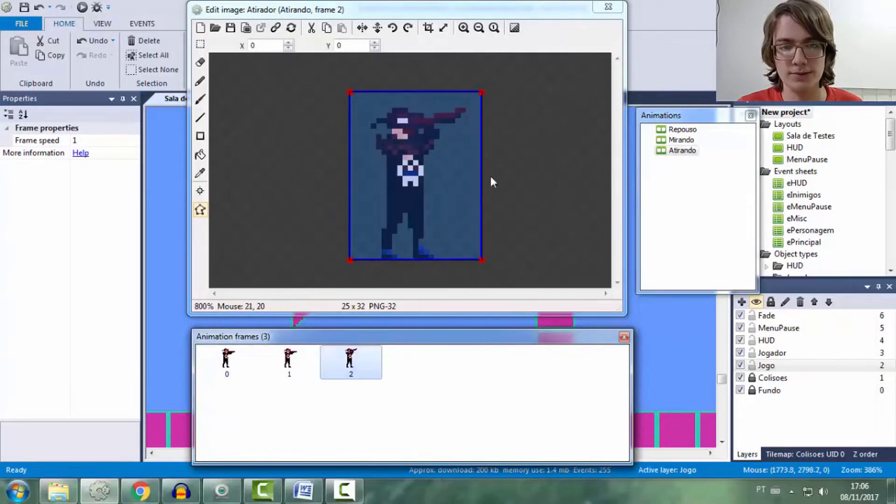
Preview the Mirando animation and close the preview
click(681, 139)
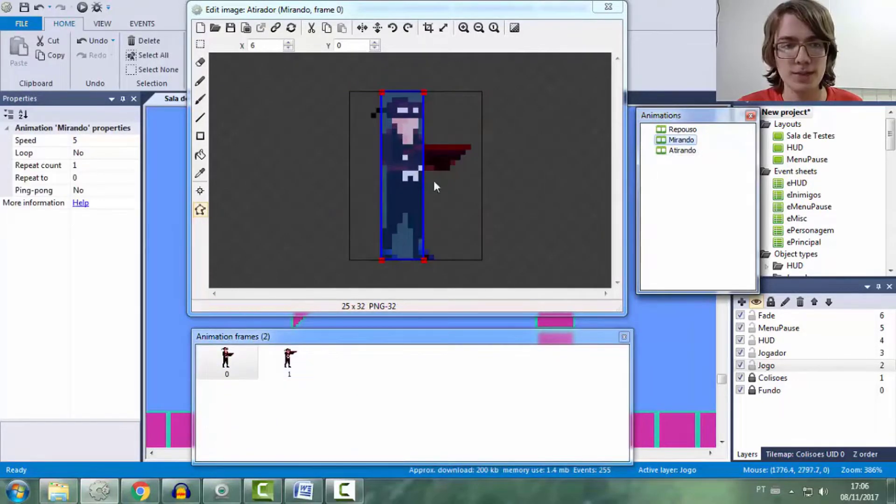
right_click(680, 140)
click(733, 192)
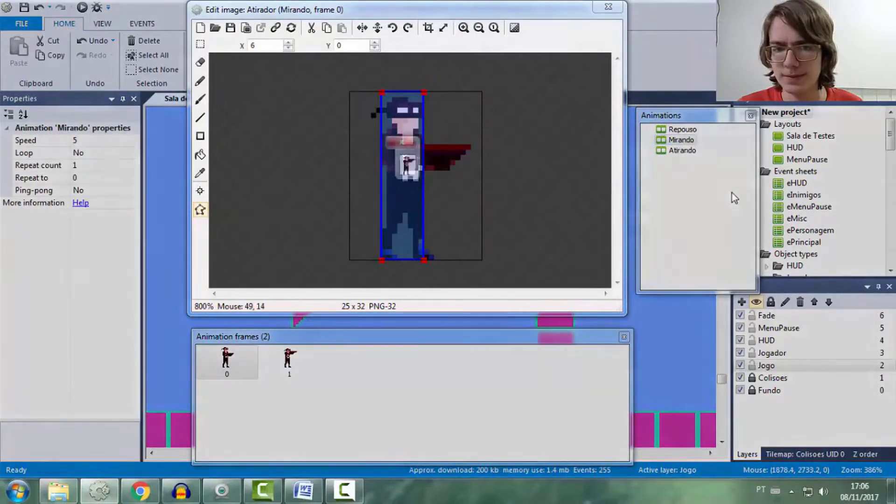
key(Escape)
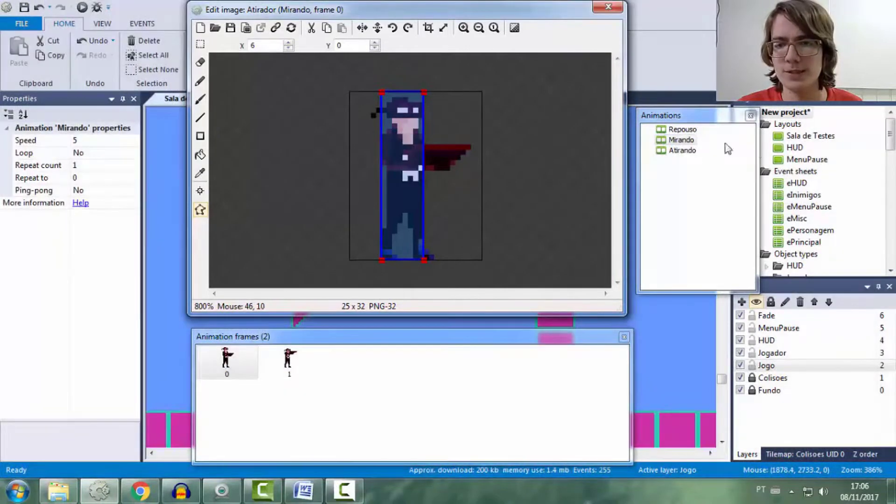
Set the Atirando animation's speed to 10 and its repeat count to 3
click(682, 151)
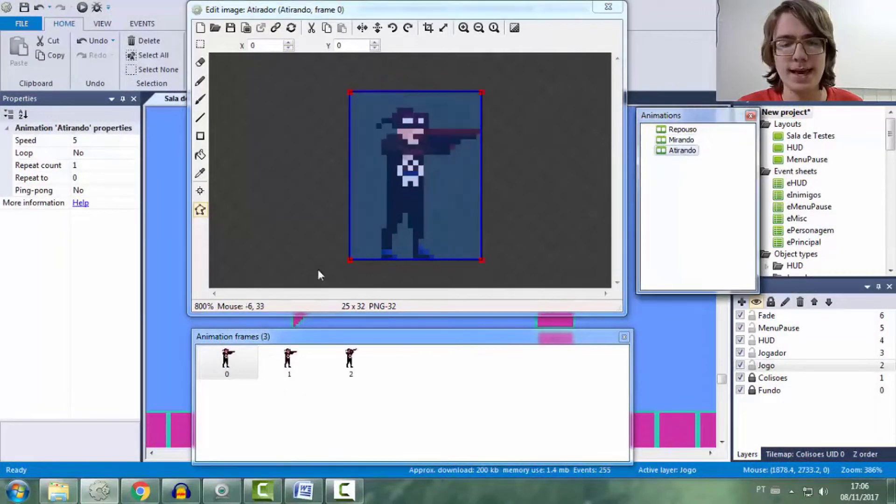
click(94, 142)
key(Return)
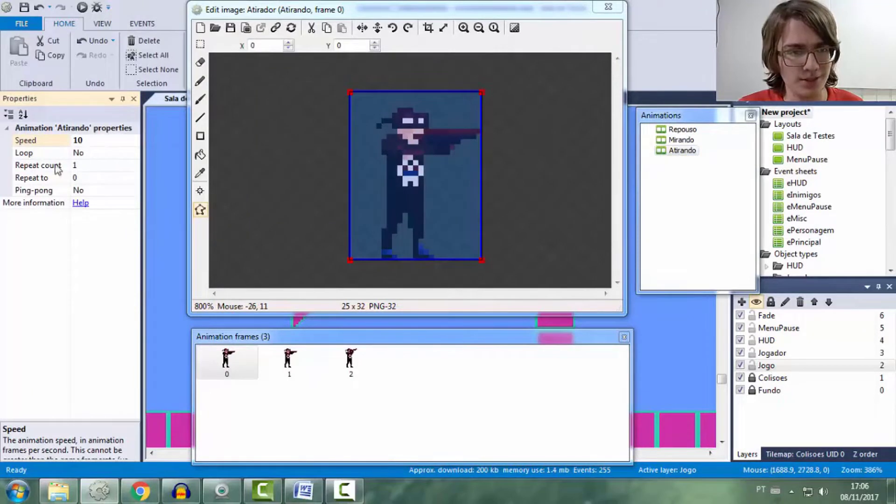
click(50, 181)
click(86, 165)
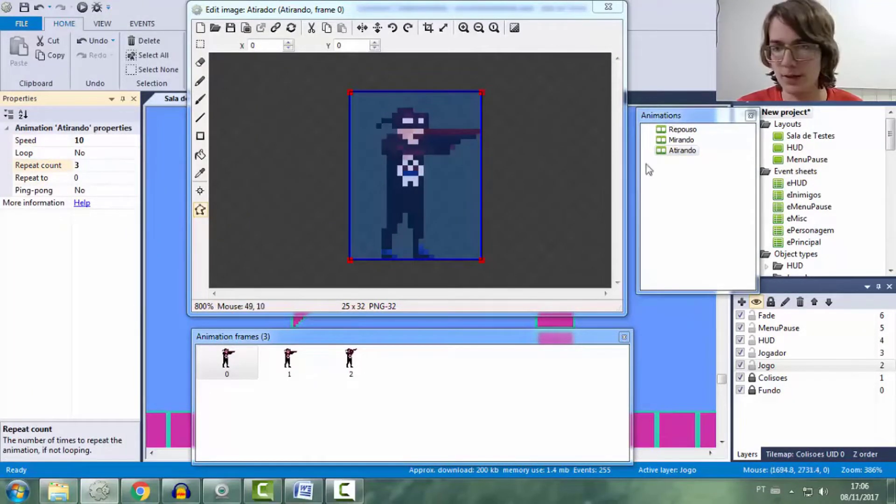
Preview the Atirando animation and close the preview
click(695, 167)
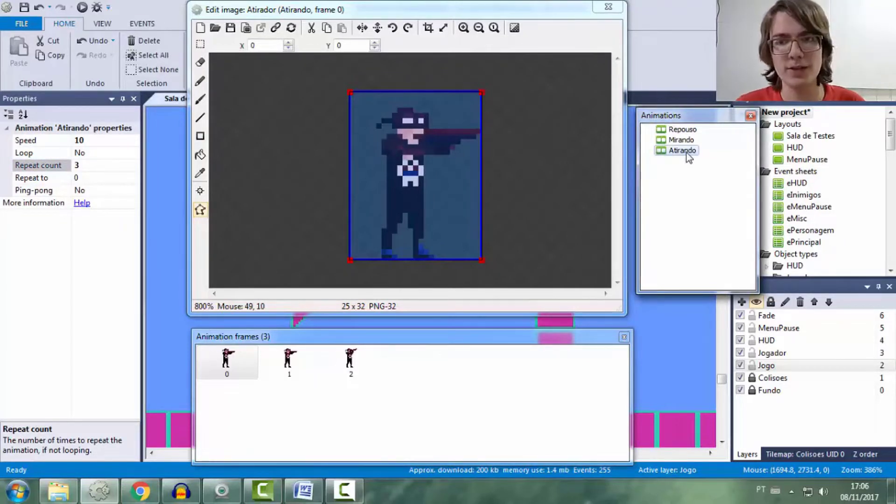
right_click(687, 153)
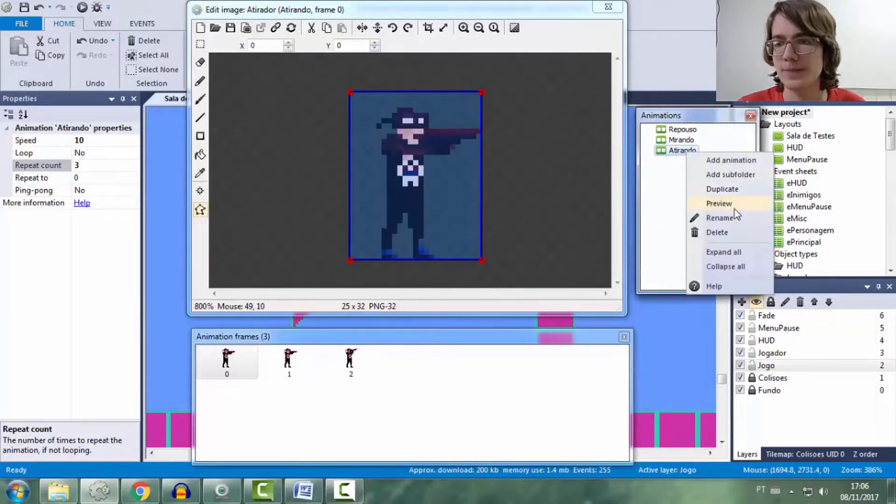
click(734, 207)
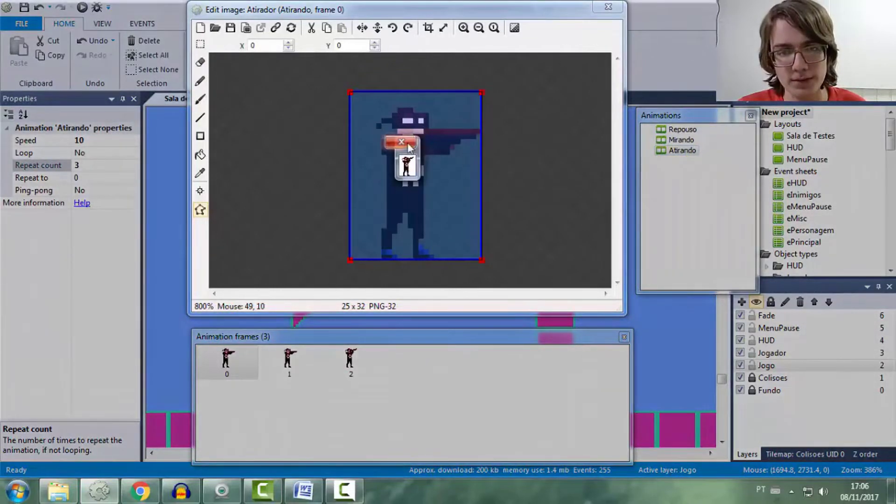
click(407, 145)
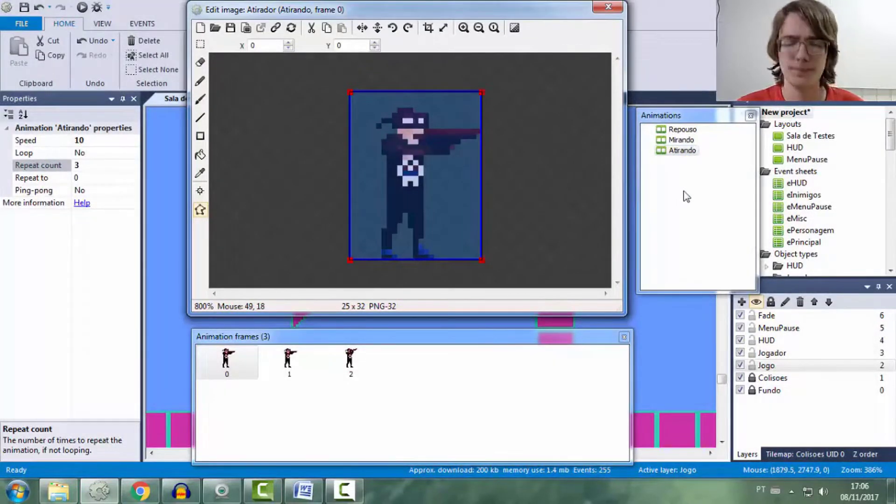
Apply the Mirando frame's collision polygon to all animations and check it on each Atirando frame
click(682, 140)
right_click(405, 189)
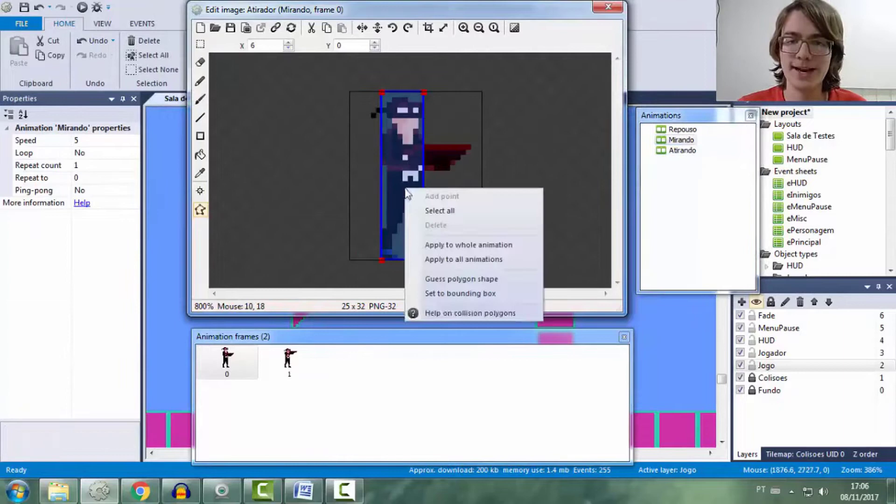
click(477, 261)
click(463, 194)
click(686, 152)
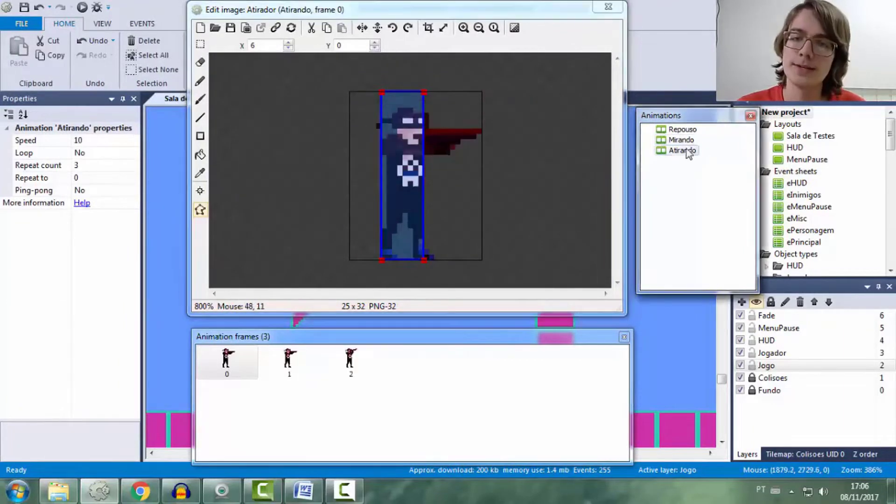
click(290, 360)
click(351, 361)
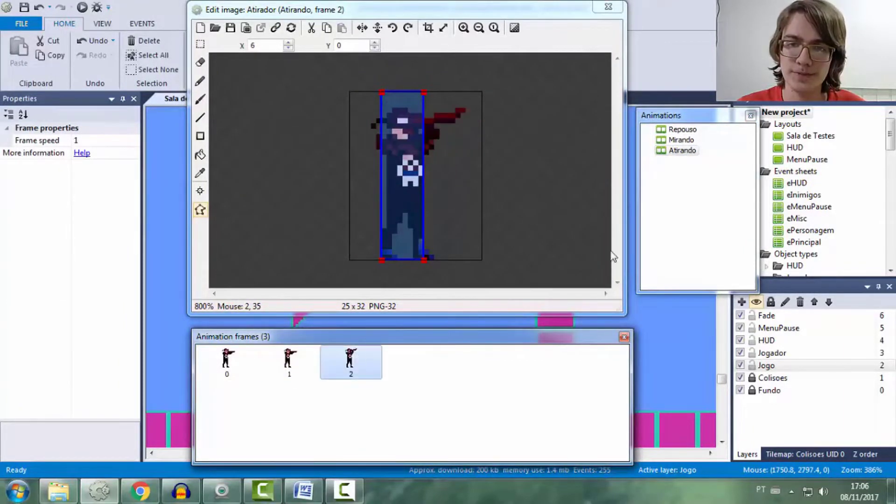
Add a new animation named Voltando to the Atirador sprite
right_click(690, 182)
click(705, 187)
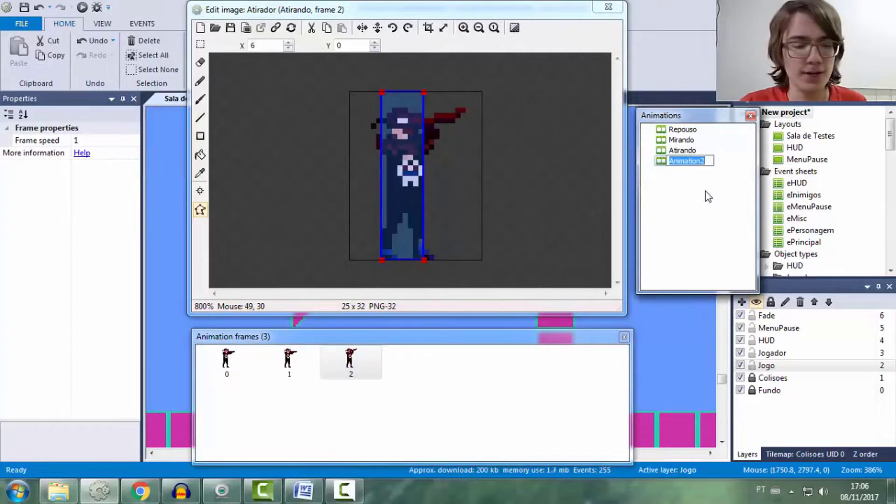
text(Voltando)
key(Return)
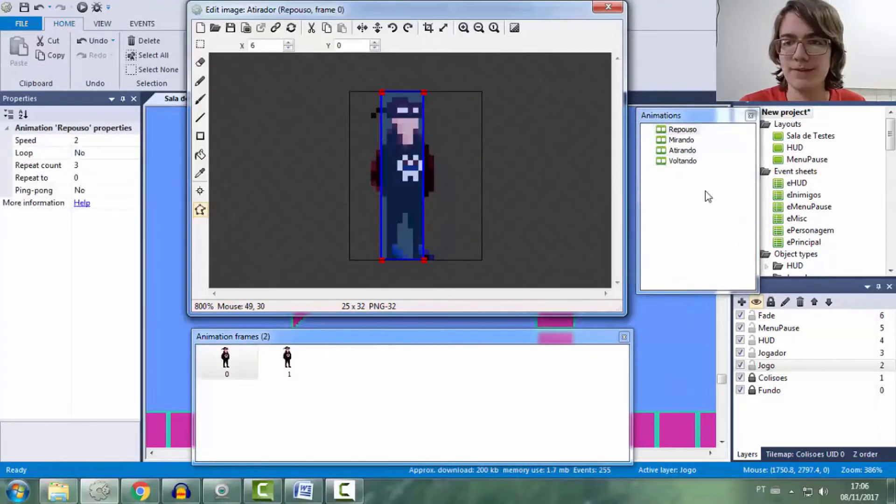
Import images 1 and 2 from the Atirador Normal/Voltando folder into the Voltando animation and remove its blank first frame
click(695, 162)
click(691, 141)
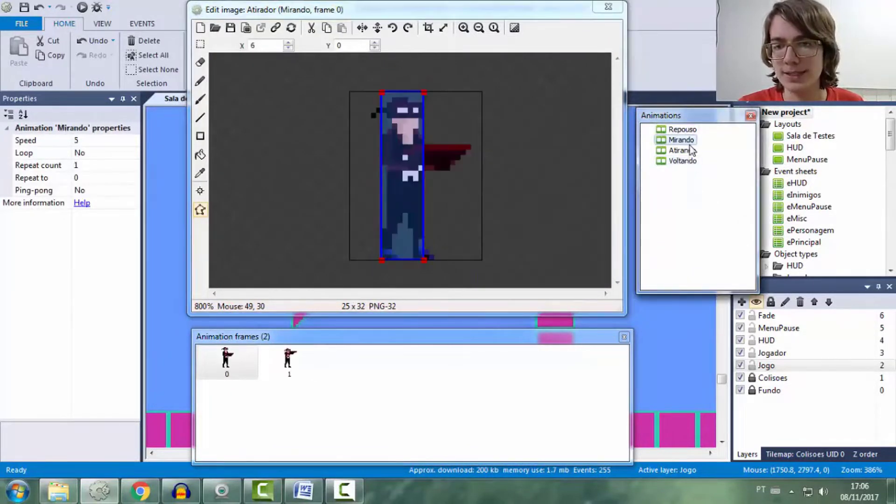
click(689, 151)
click(683, 160)
right_click(371, 384)
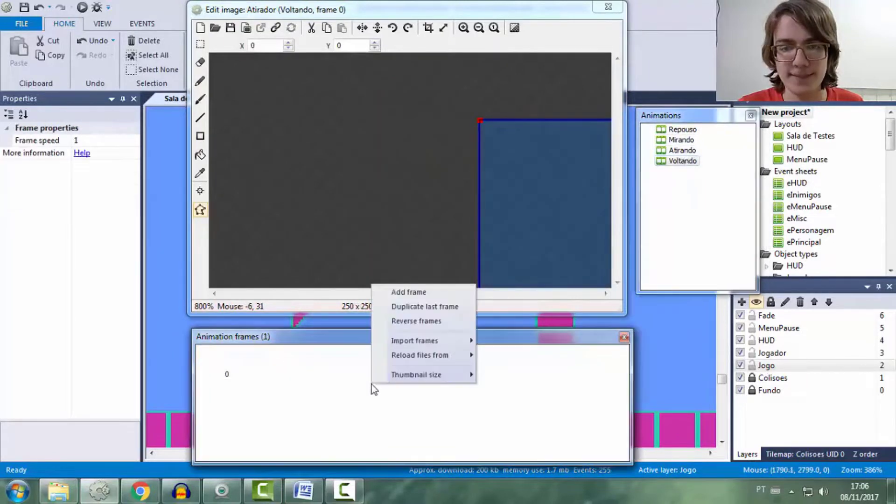
mouse_move(444, 346)
click(499, 341)
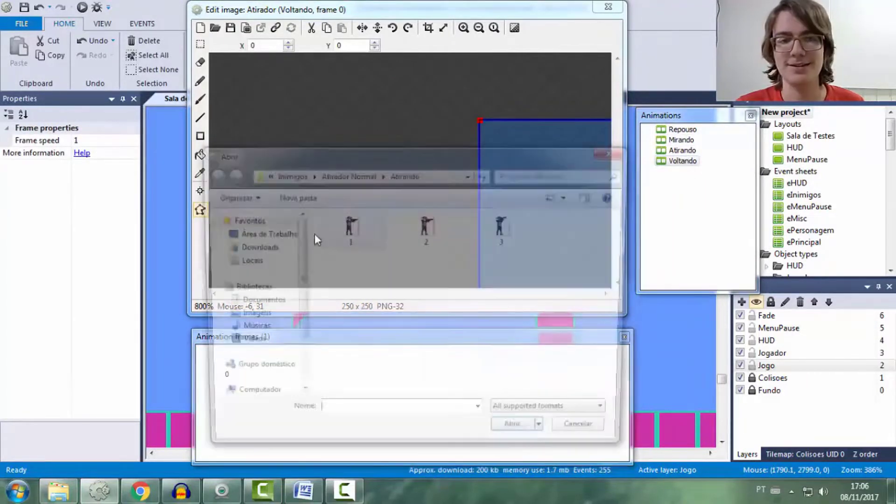
click(357, 174)
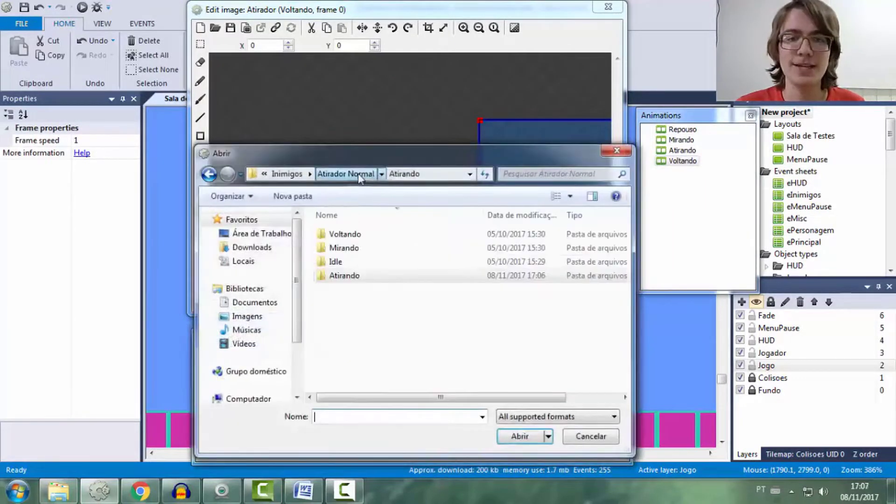
double_click(346, 234)
click(348, 231)
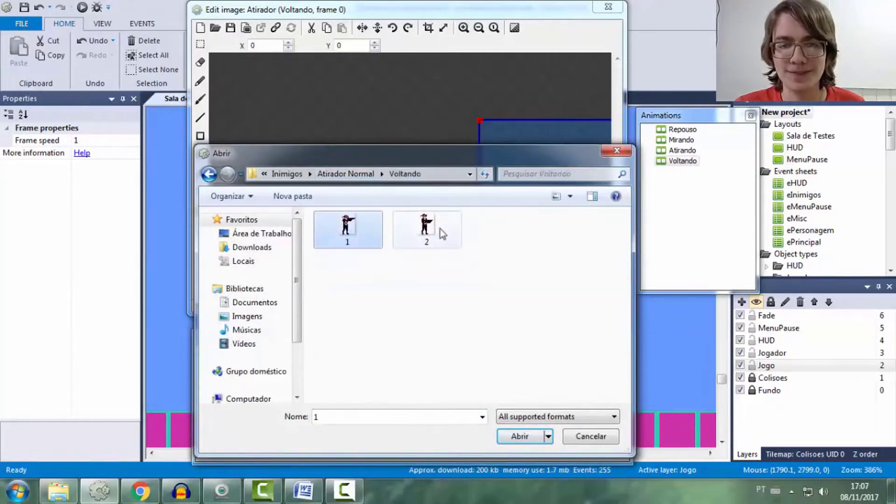
ctrl+click(440, 228)
click(513, 435)
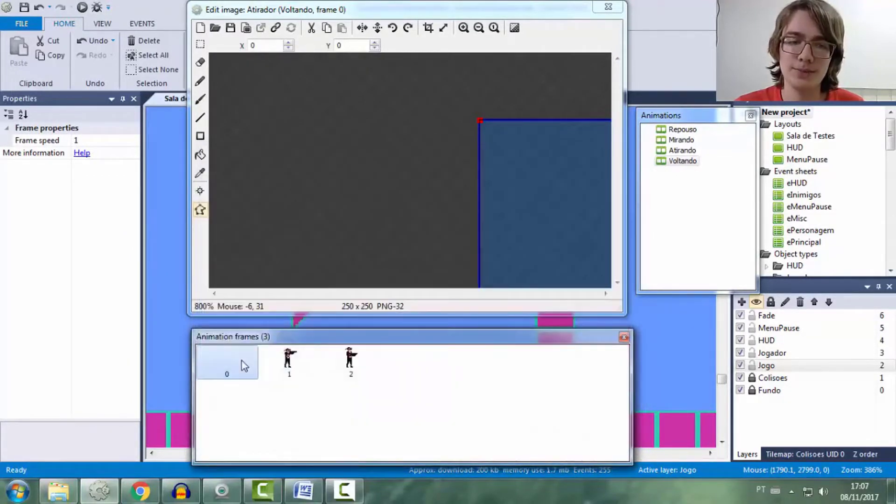
click(289, 364)
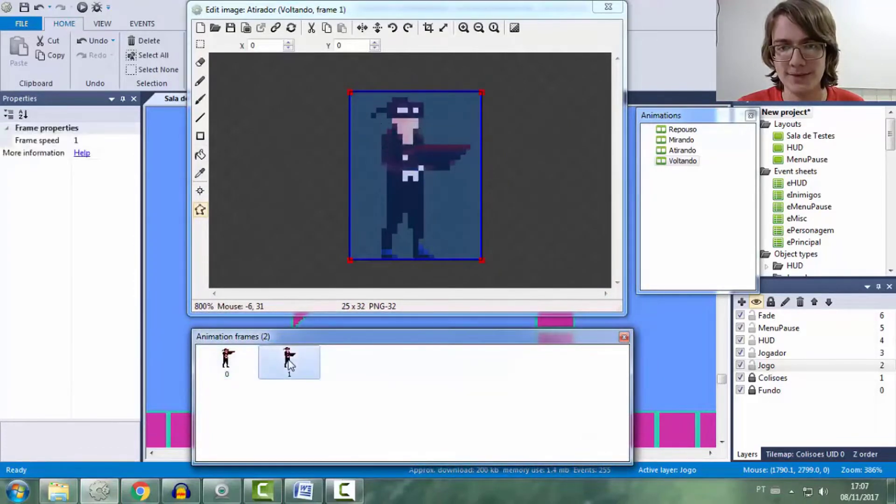
Apply the Atirando frame's collision polygon to all animations and check it on the Voltando frames
click(684, 131)
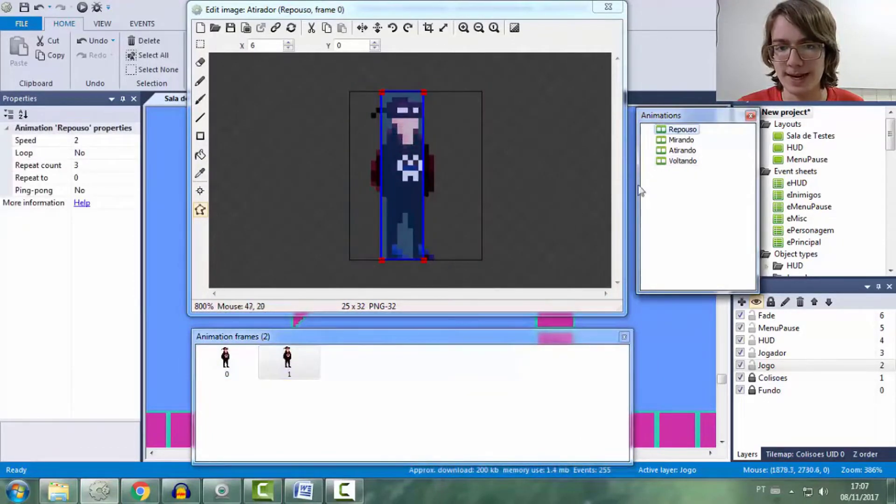
click(687, 163)
click(694, 151)
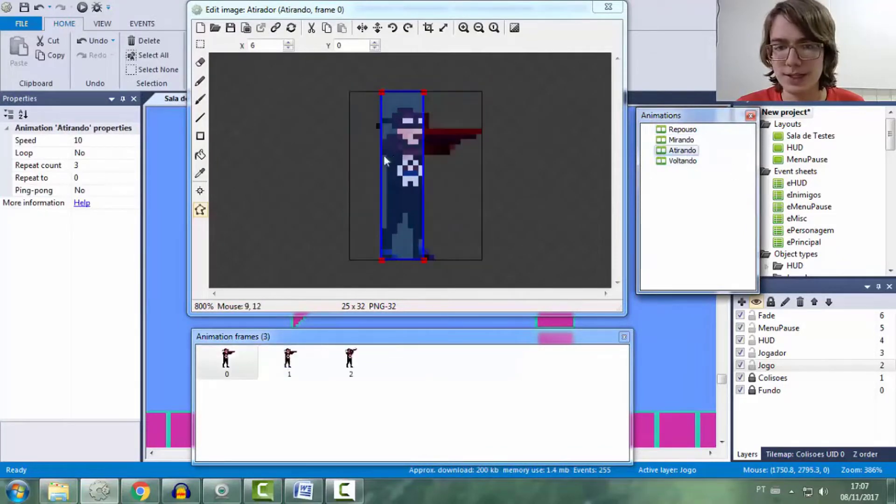
right_click(396, 154)
click(474, 229)
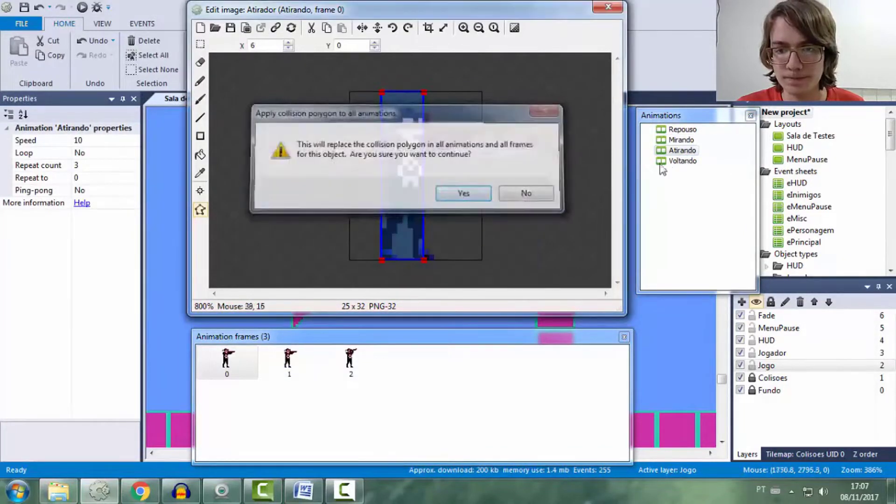
click(674, 162)
click(290, 362)
click(691, 163)
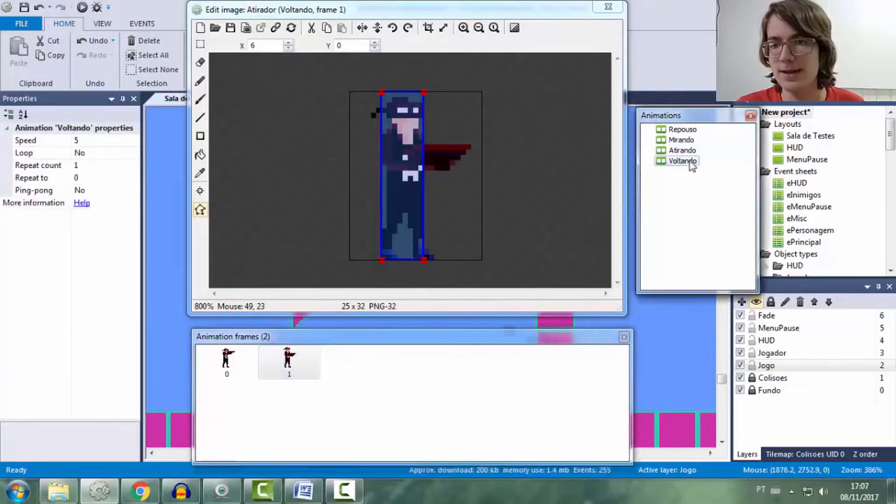
click(682, 150)
Set the Repouso frame's origin to the bottom and apply it to the whole animation
click(683, 129)
click(200, 191)
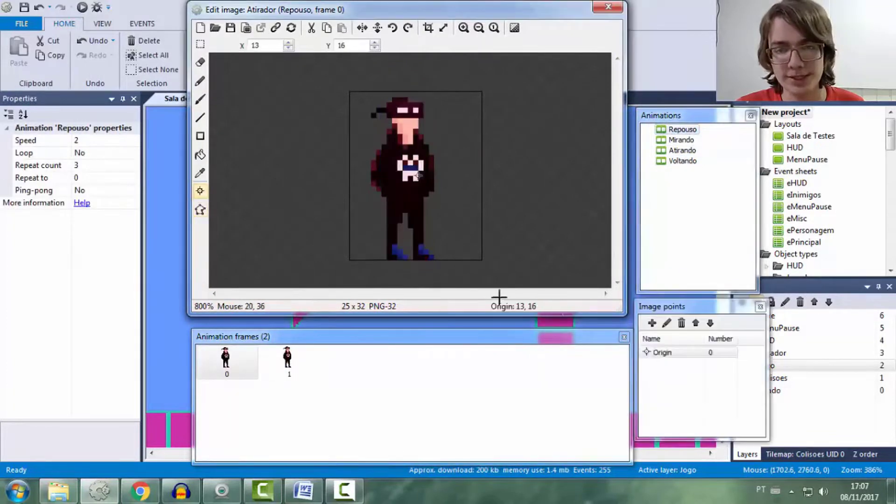
right_click(656, 352)
mouse_move(709, 434)
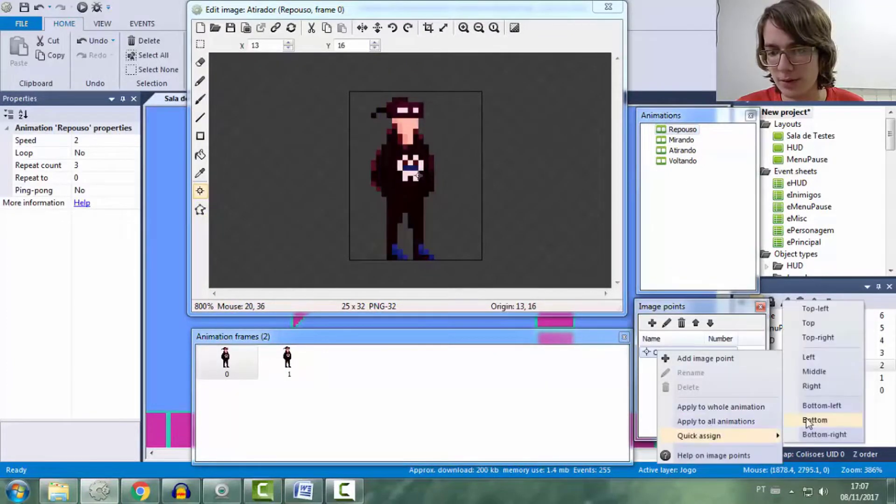
click(822, 421)
right_click(679, 354)
click(730, 409)
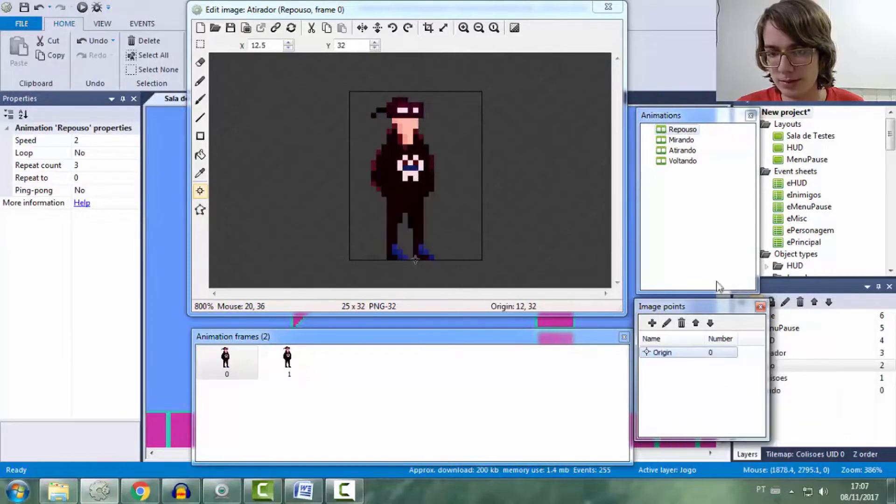
Compare the origin in the other animations, apply Repouso's origin to all animations, and close the image editor
click(682, 160)
click(682, 150)
click(681, 130)
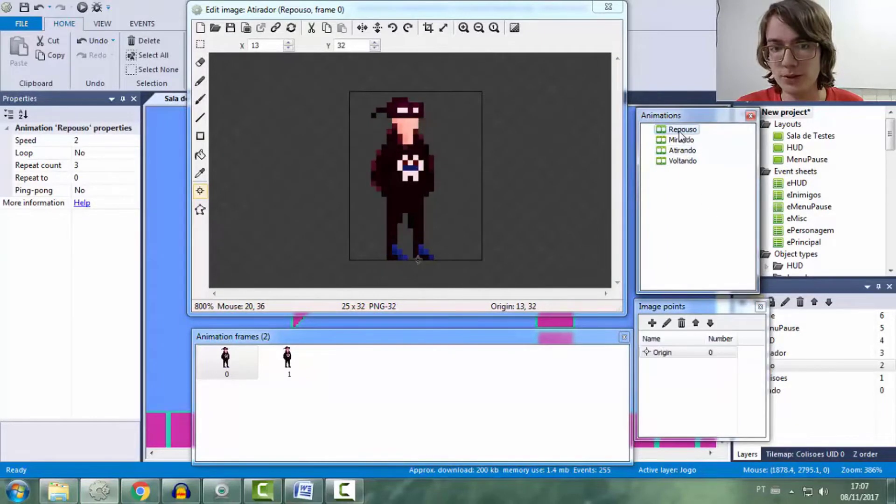
right_click(673, 353)
click(726, 425)
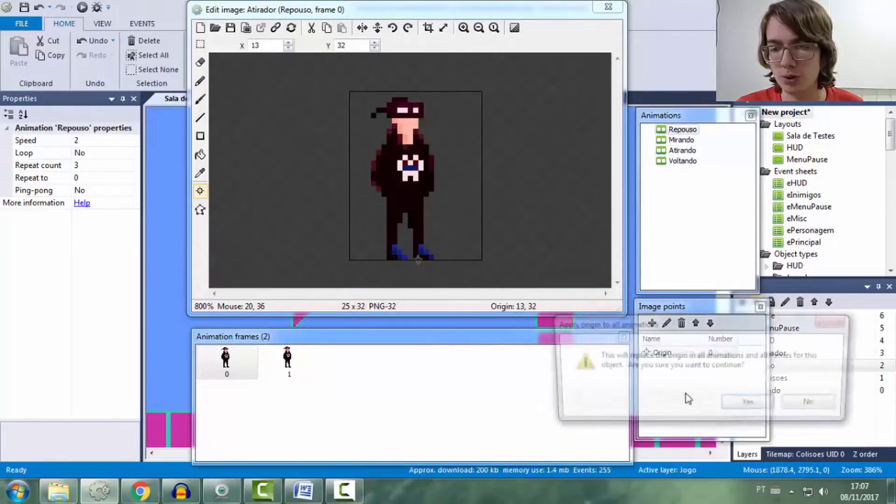
click(731, 404)
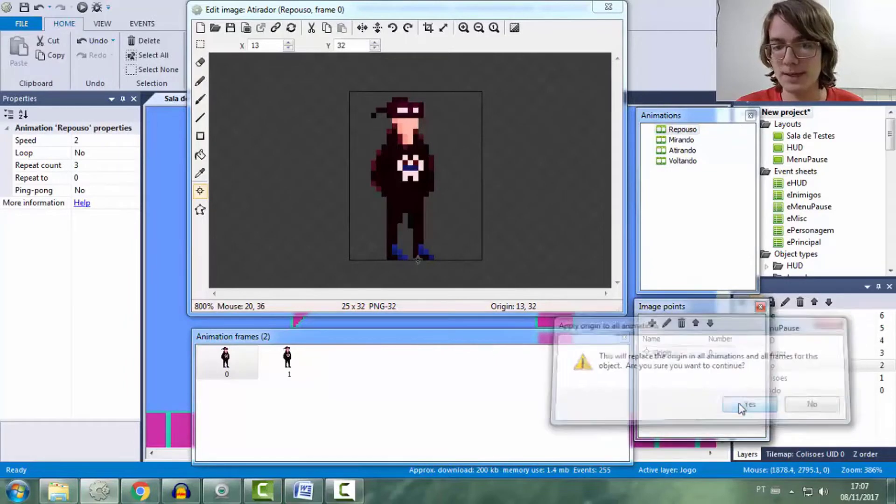
click(691, 152)
click(608, 7)
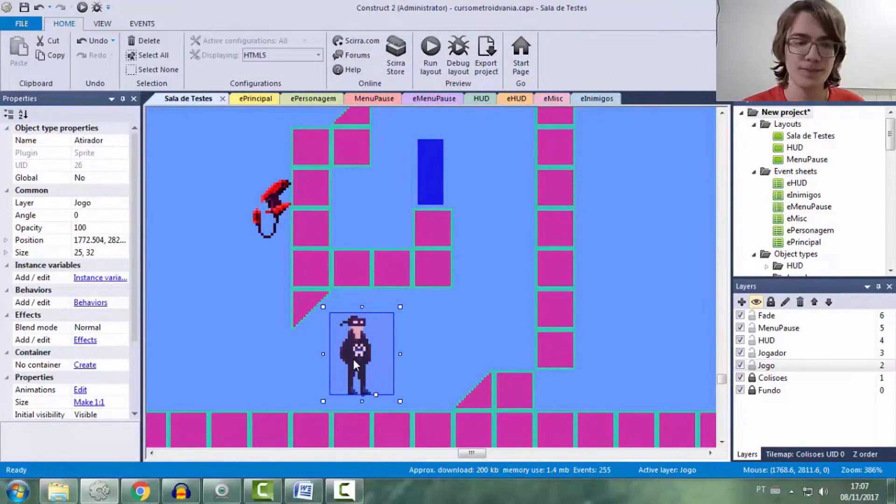
Move the Atirador sprite down in the layout until its feet rest on the floor blocks, then deselect it
key(Down)
key(Down)
key(Down)
key(Down)
key(Down)
key(Down)
key(Down)
key(Down)
key(Down)
key(Down)
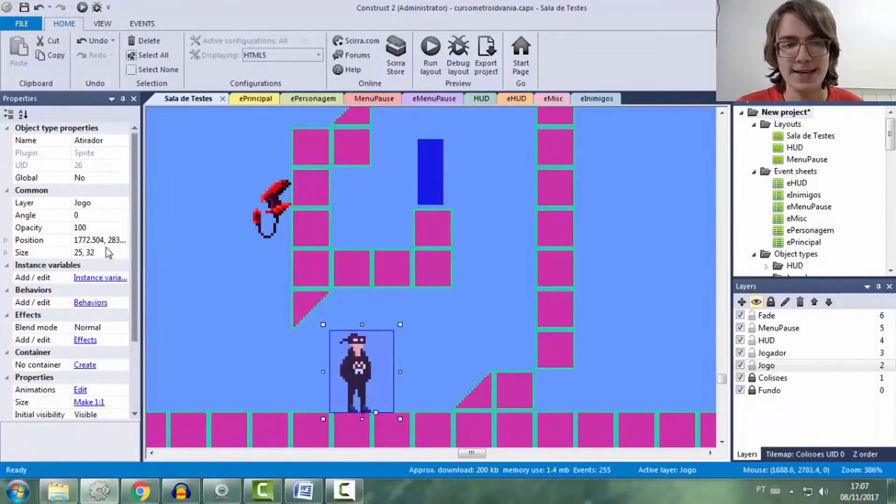
click(394, 365)
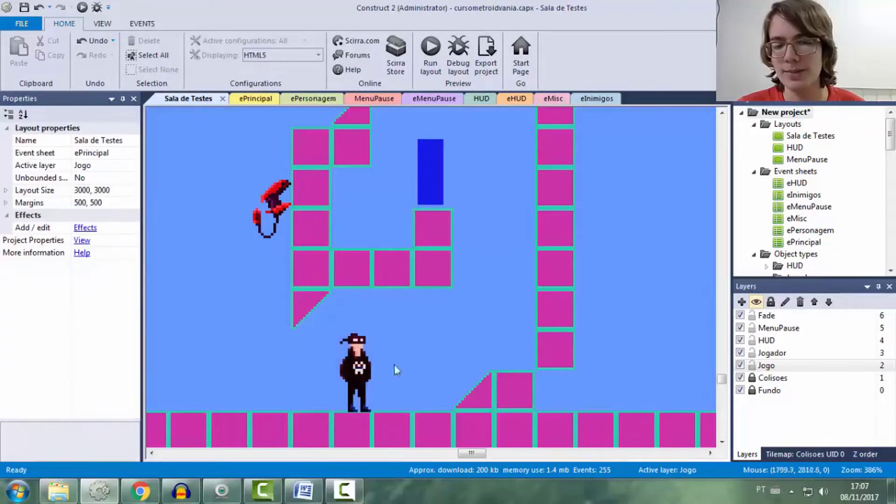
Reopen the Atirador sprite for editing and reassign the origin of Repouso frame 0 to the bottom
double_click(359, 368)
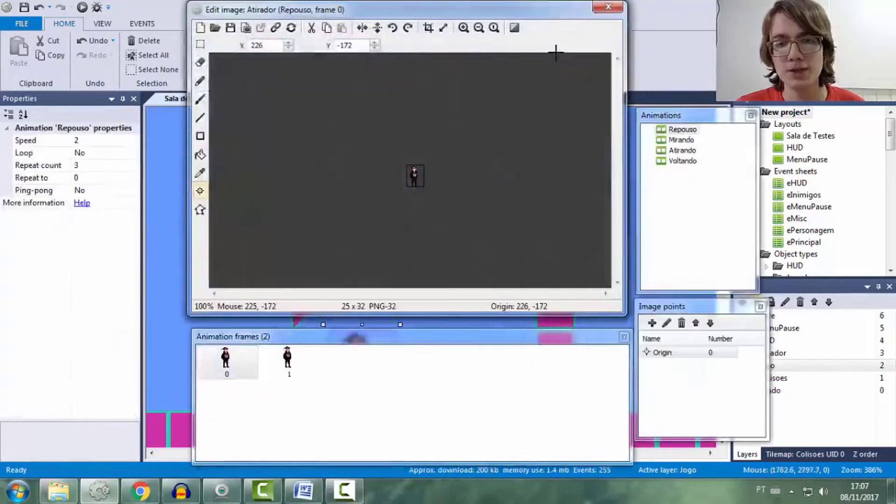
right_click(685, 355)
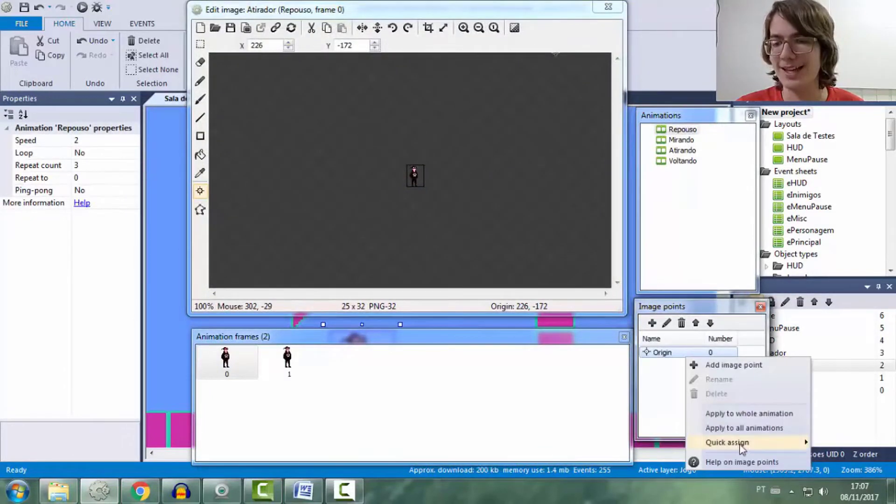
mouse_move(742, 443)
click(824, 426)
ctrl+scroll(569, 133, up, 3)
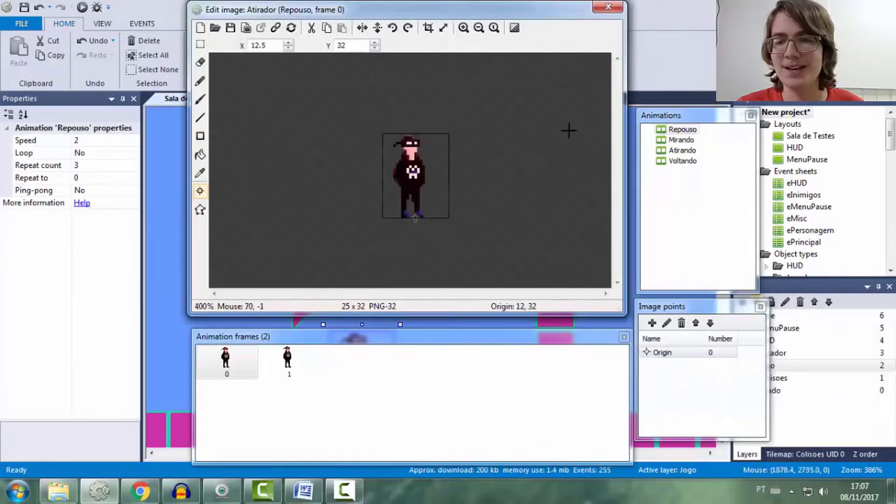
Add an image point named Tiro to Atirando frame 0 and place it at the gun's muzzle, at 25, 8
click(682, 151)
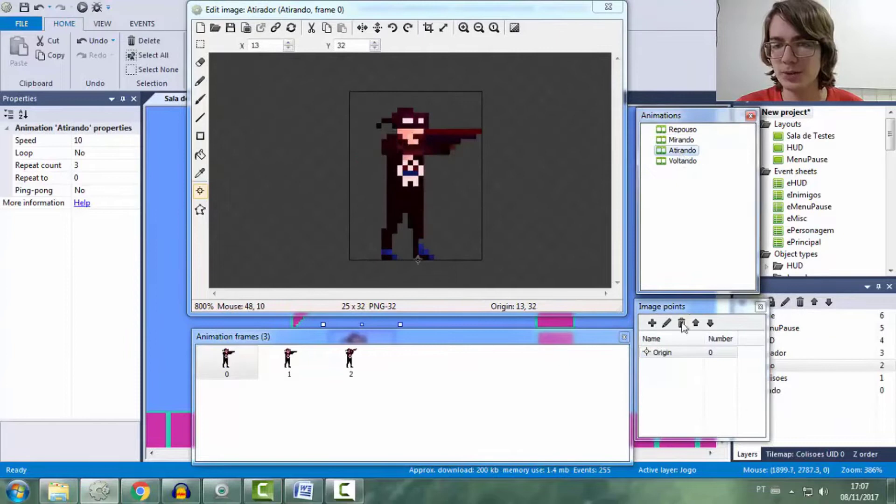
click(653, 323)
click(668, 324)
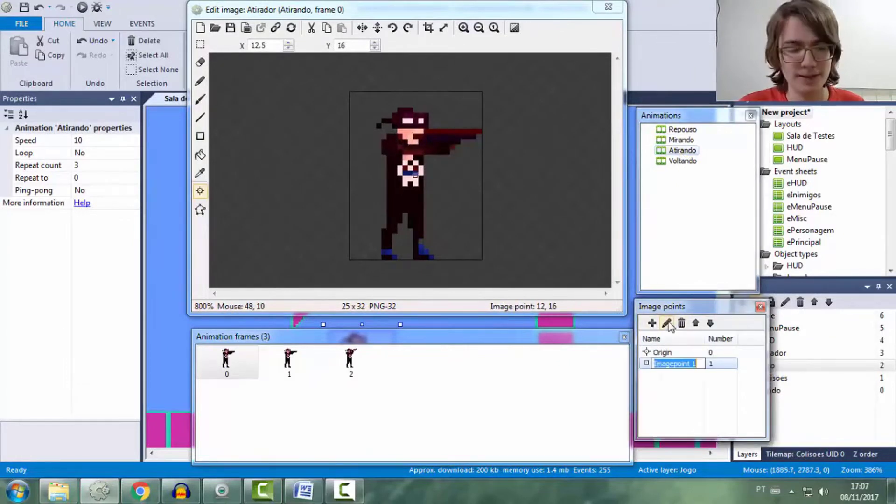
text(Tiro)
key(Return)
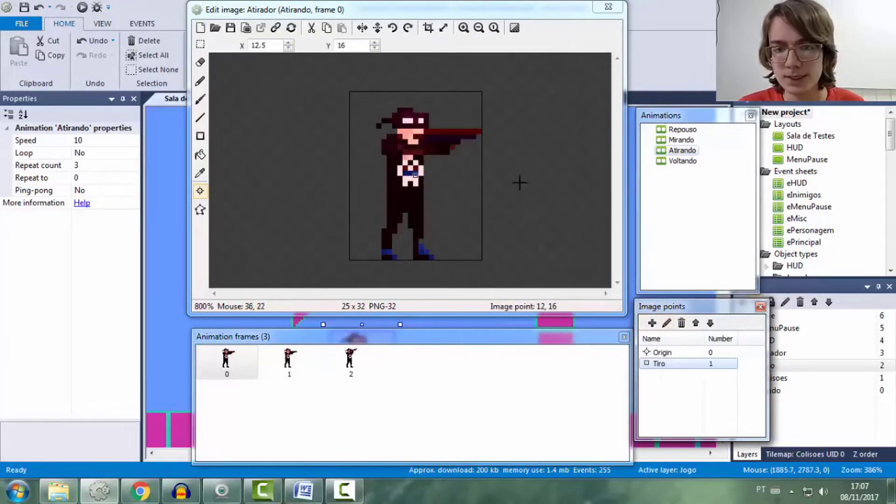
click(485, 133)
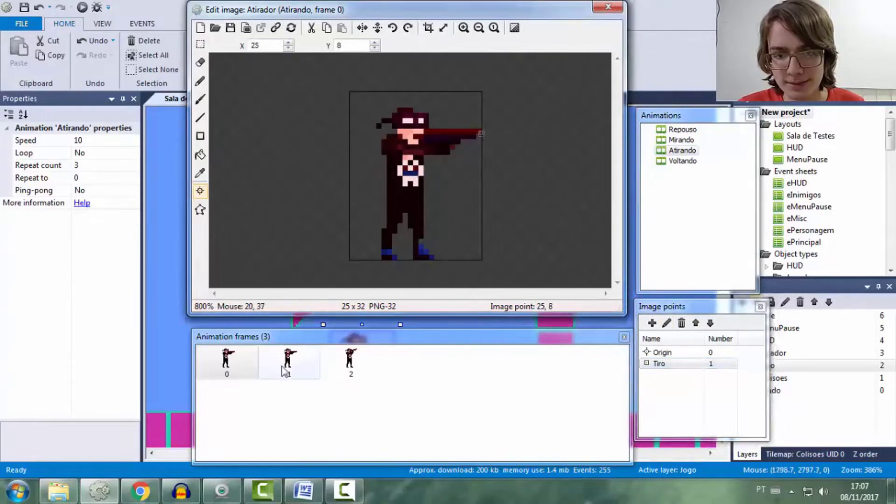
Apply frame 0's Tiro image point to the whole Atirando animation and check it on the other frames
click(289, 363)
click(231, 357)
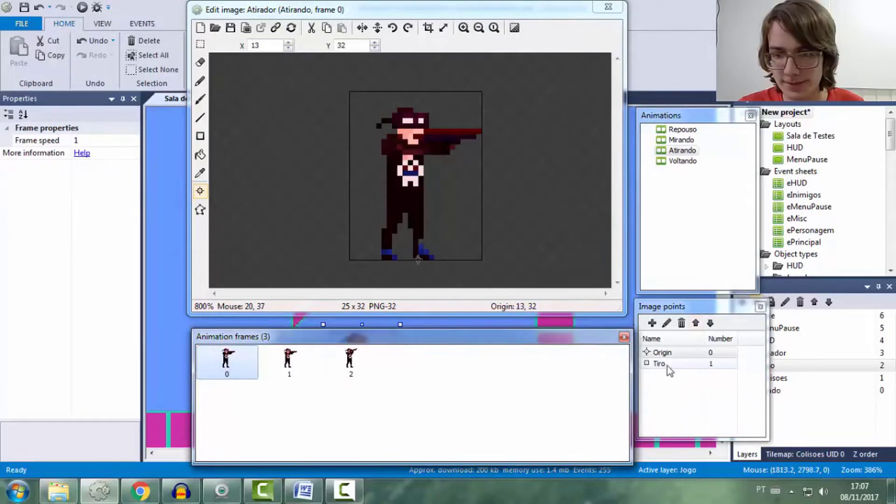
click(667, 364)
right_click(670, 365)
click(728, 308)
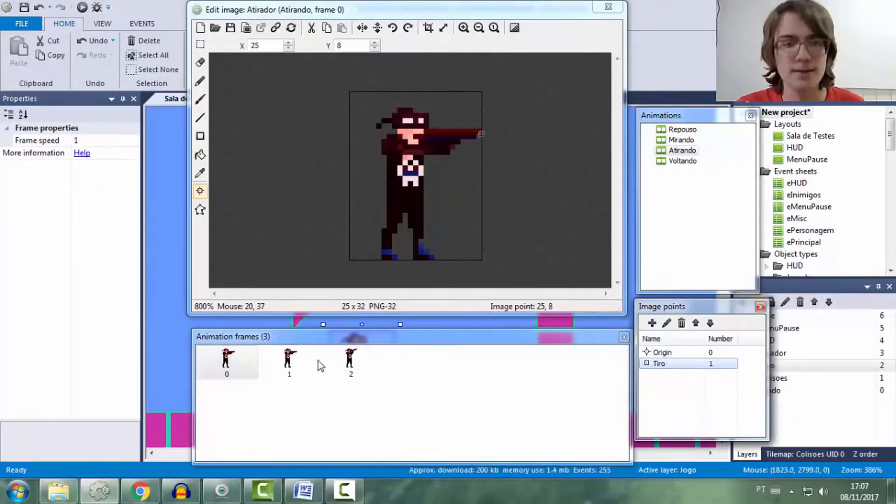
click(290, 361)
click(353, 360)
click(289, 362)
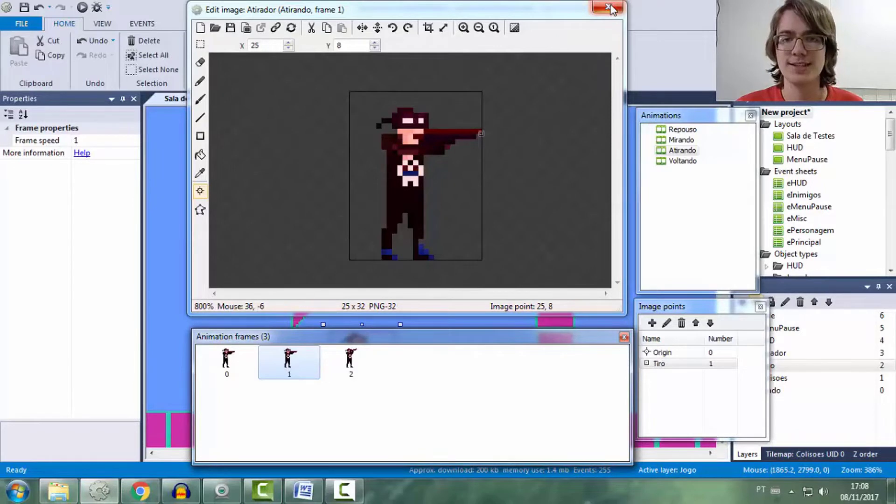
Review the image points of the Repouso, Mirando and Atirando animations, including Atirando's individual frames
click(682, 130)
click(681, 140)
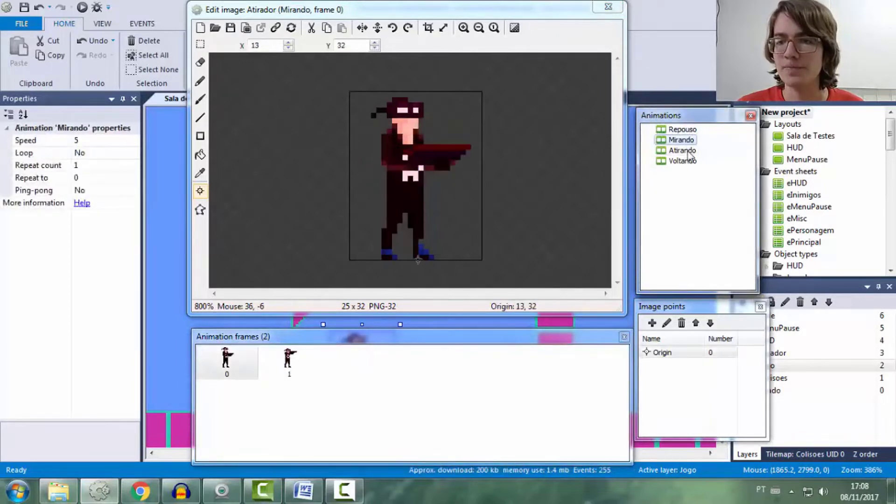
click(682, 151)
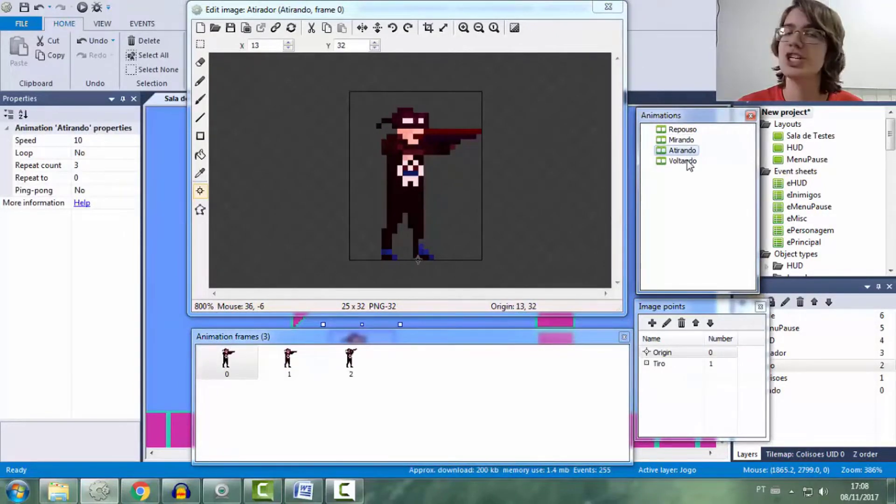
click(293, 367)
click(346, 368)
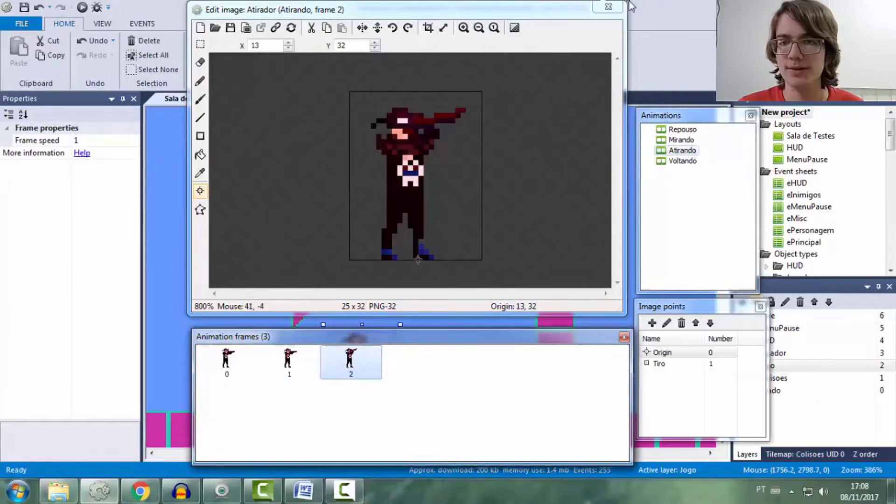
Close the Atirador image editor and place a second Atirador instance just beside the existing one on the Sala de Testes layout
click(609, 6)
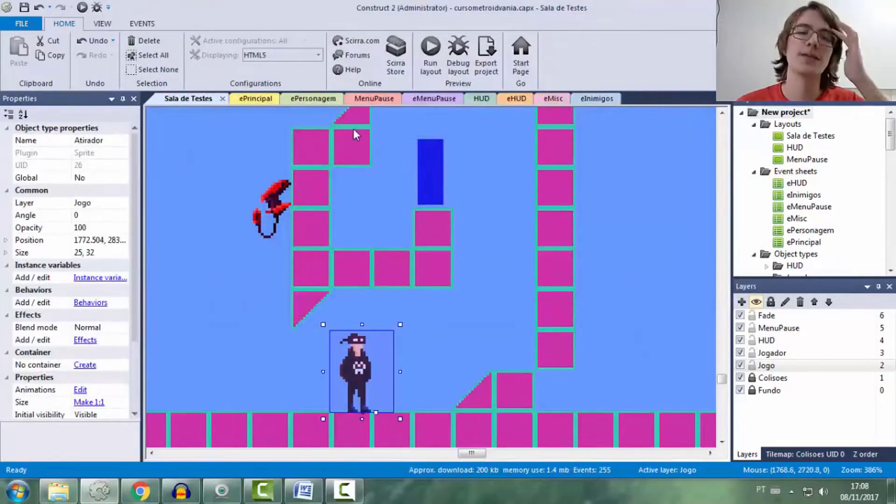
click(596, 99)
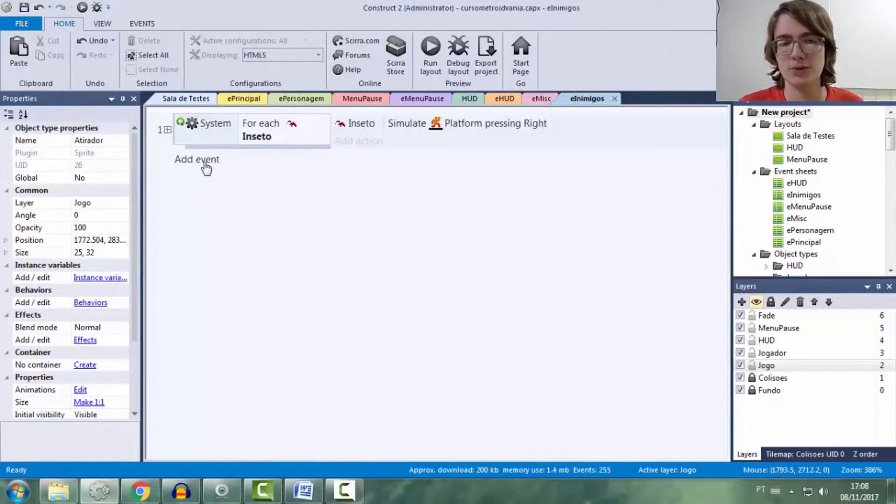
click(188, 98)
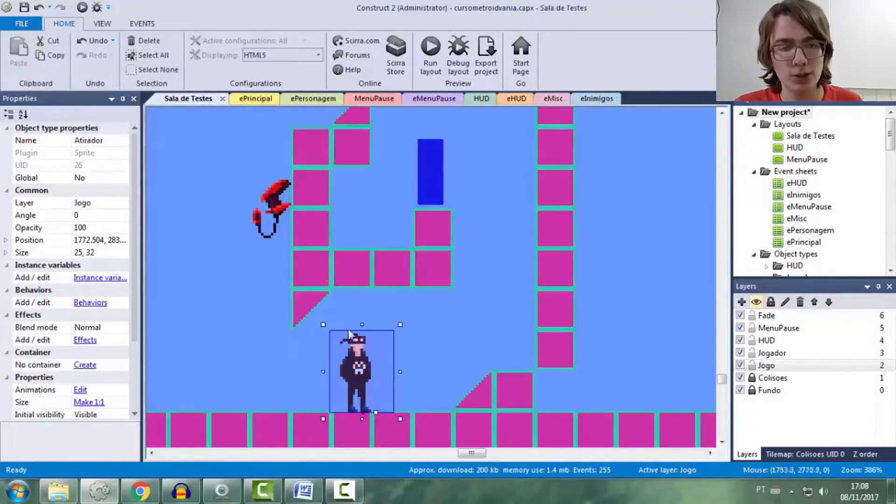
ctrl+drag(357, 374, 306, 379)
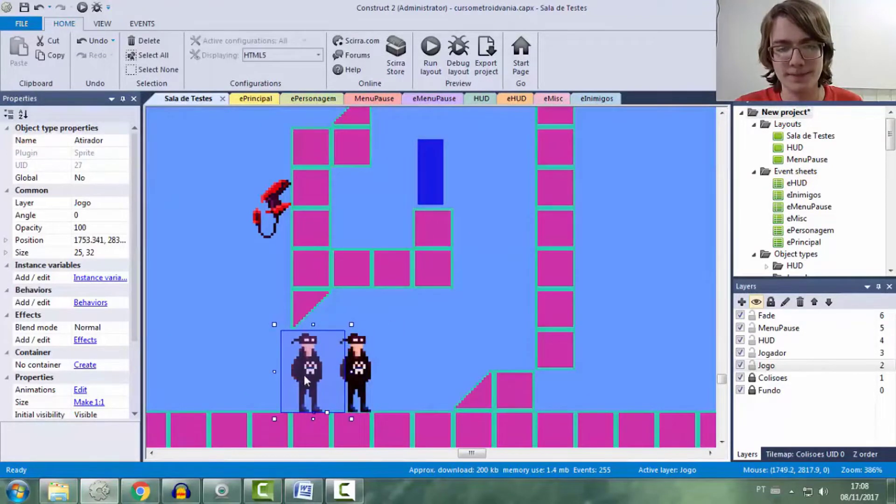
Add an event to eInimigos with an Atirador Compare X condition: Greater than Jogador_Caixa.X
key(ctrl+Tab)
click(195, 158)
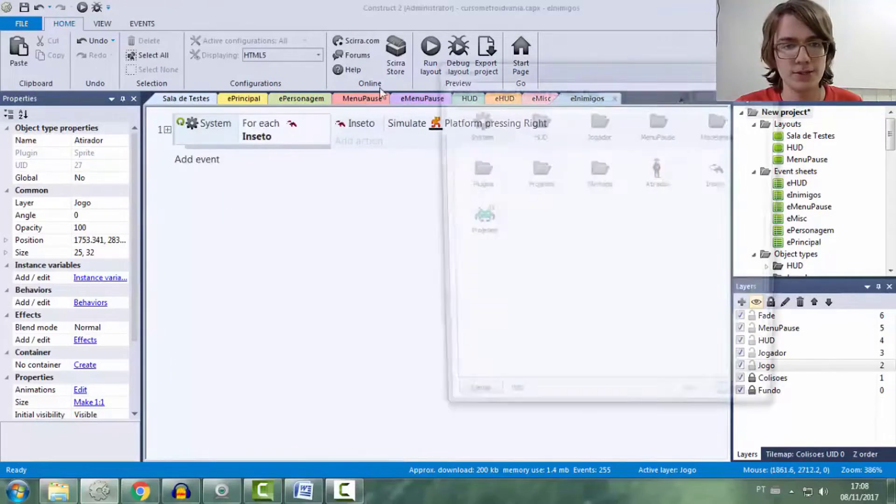
double_click(656, 170)
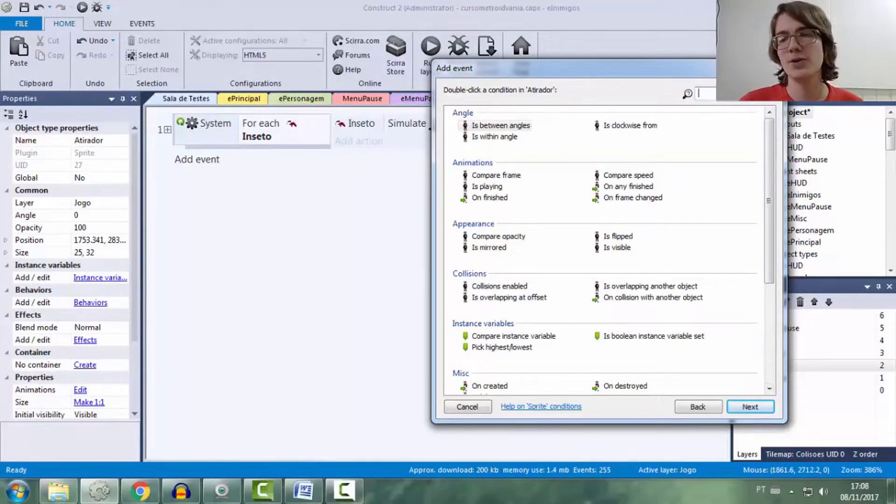
text(x)
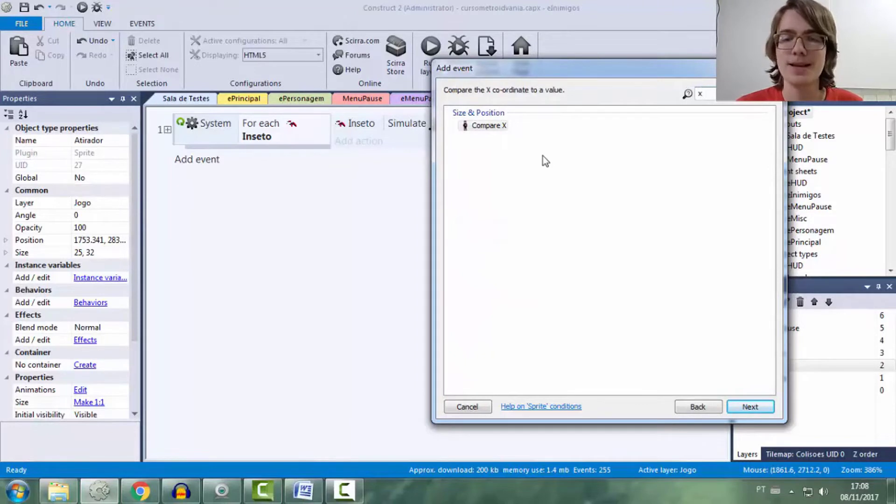
drag(500, 77, 318, 74)
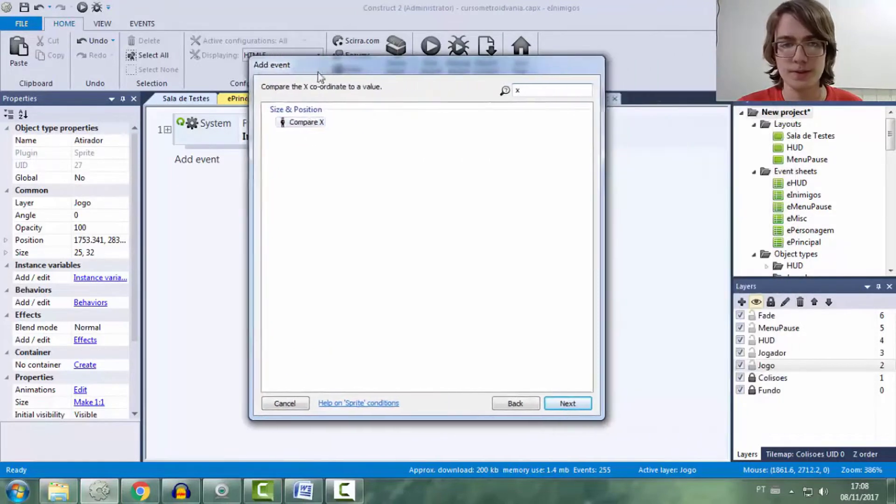
double_click(304, 122)
click(375, 247)
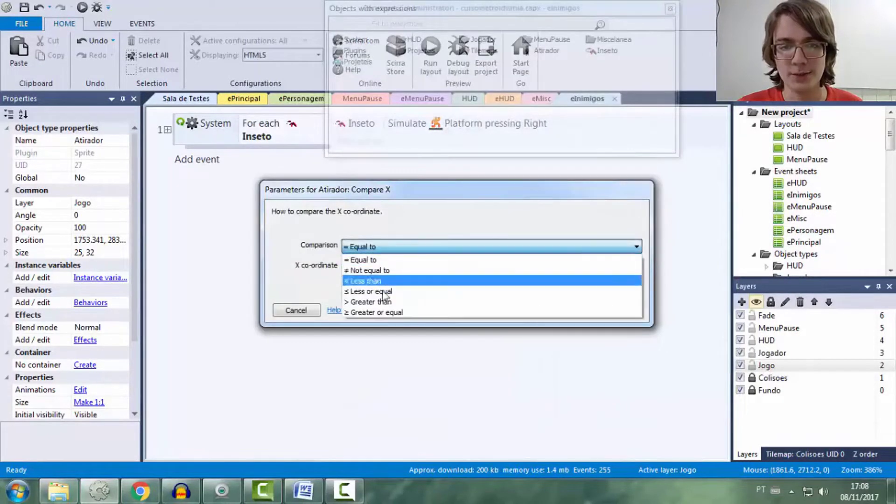
click(374, 301)
key(Tab)
text(Jo)
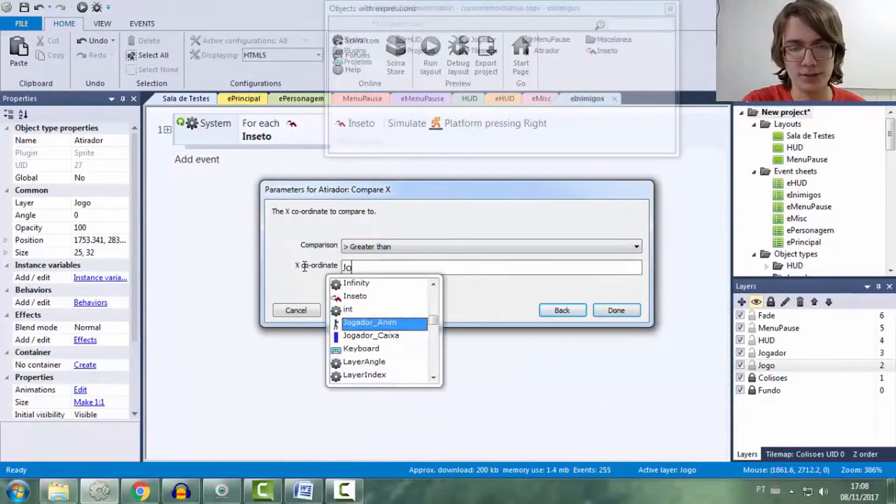
key(Down)
key(Return)
text(.X)
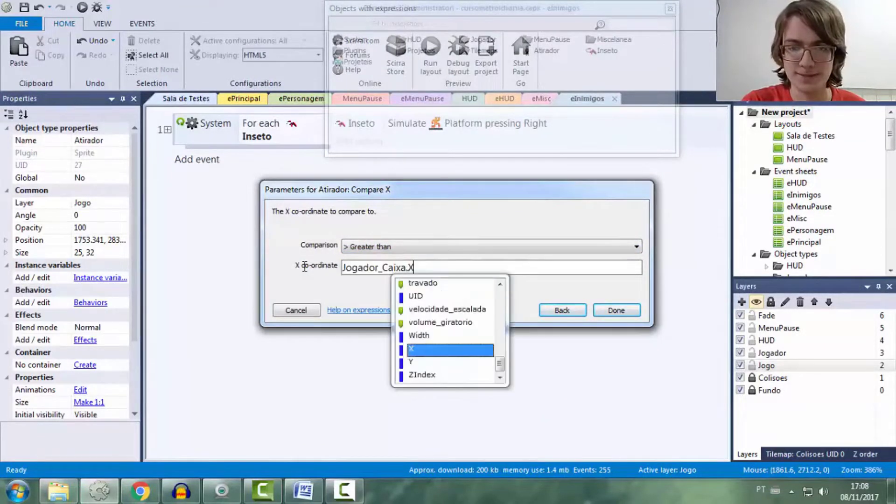
key(Return)
key(Return)
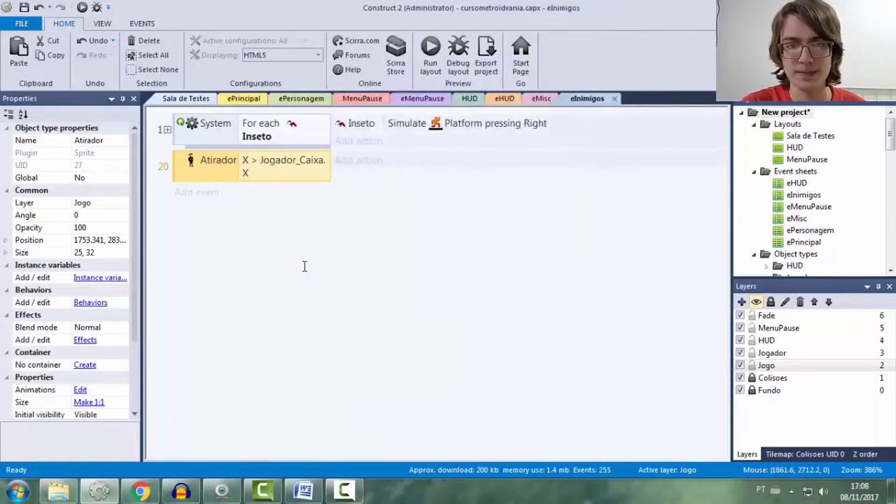
Give the Atirador X comparison event a Set mirrored action with the state Mirrored
click(375, 160)
text(at)
double_click(282, 121)
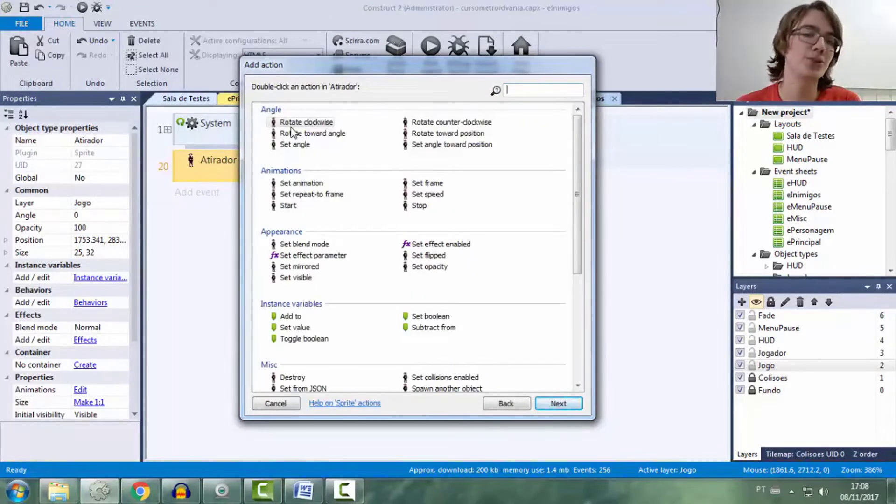
text(mir)
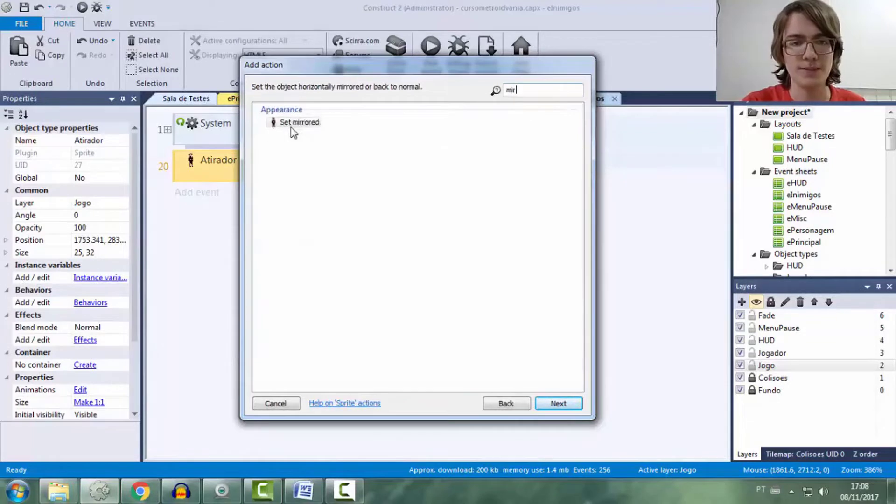
double_click(290, 125)
key(Return)
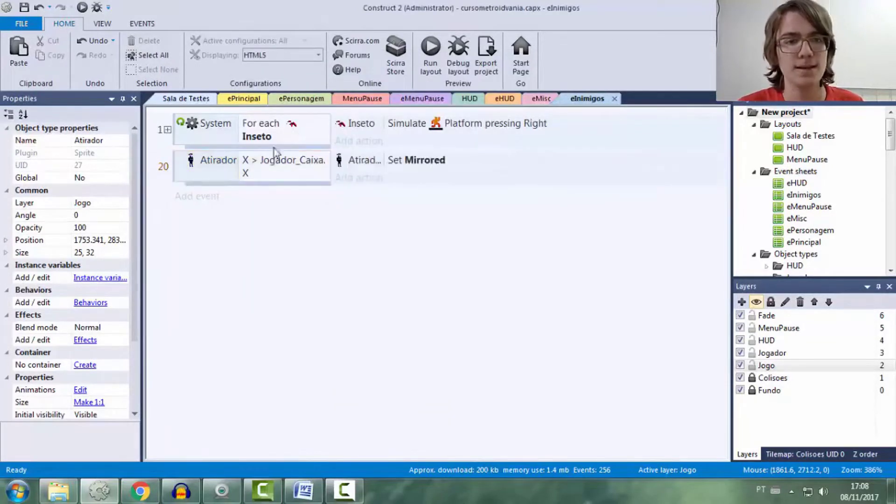
click(176, 178)
key(ctrl+c)
key(ctrl+v)
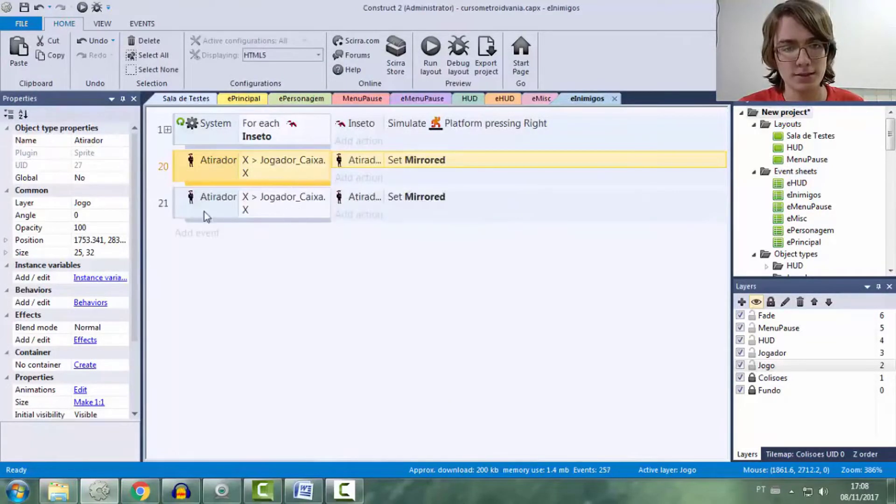
click(177, 203)
key(ctrl+z)
Add an Else event after the Atirador X comparison and copy the mirror action into it, with its state set to Not mirrored
key(x)
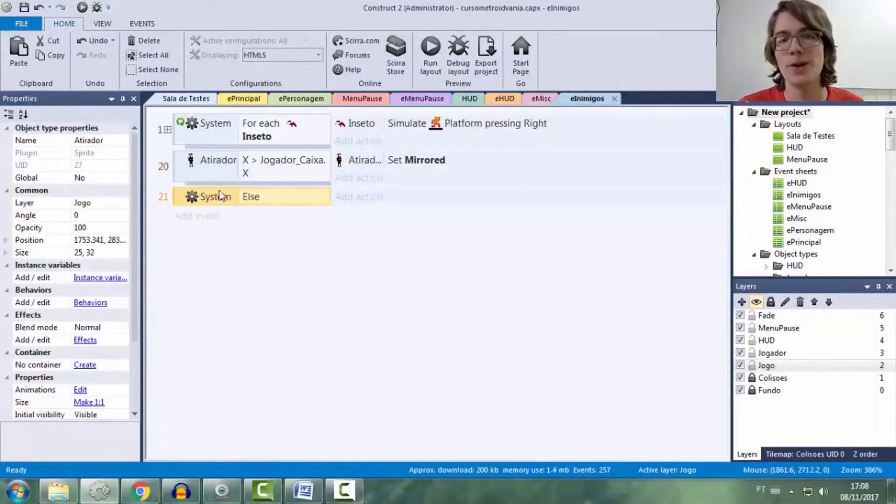
ctrl+drag(355, 163, 356, 197)
double_click(356, 198)
click(385, 246)
key(Down)
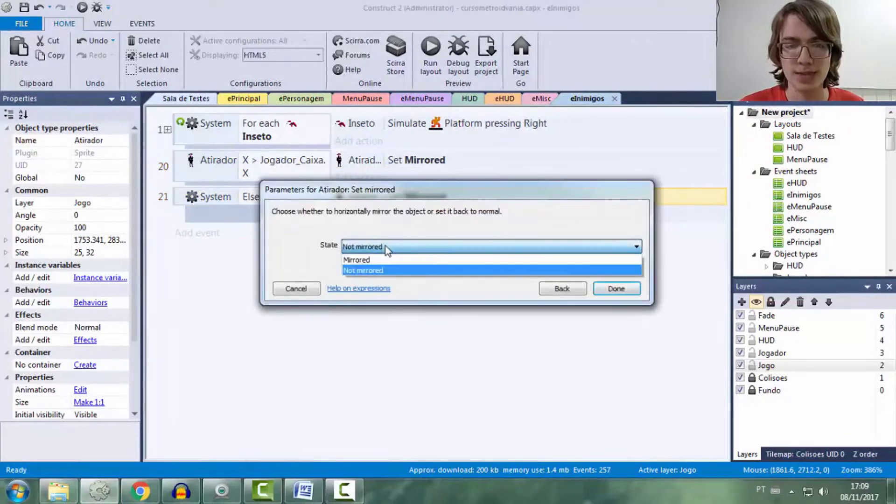
key(Return)
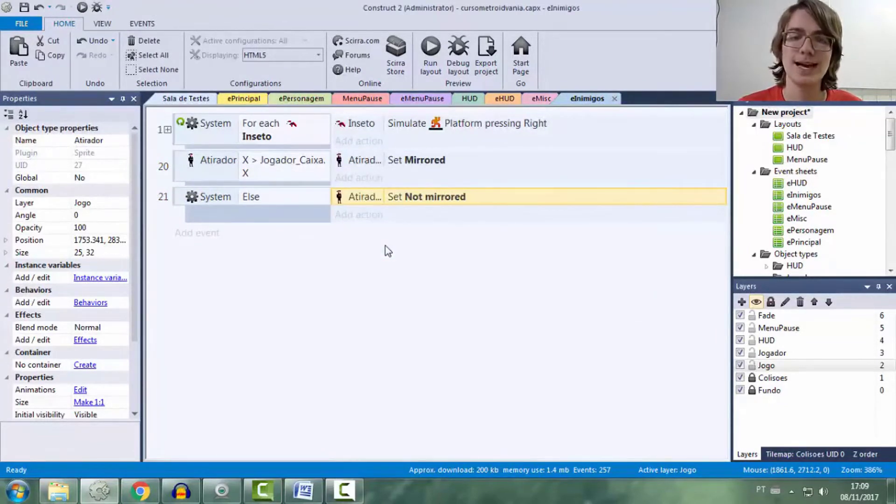
Run the Sala de Testes layout and walk the player back and forth past both Atiradores to test their mirroring, then return to Construct 2
click(206, 99)
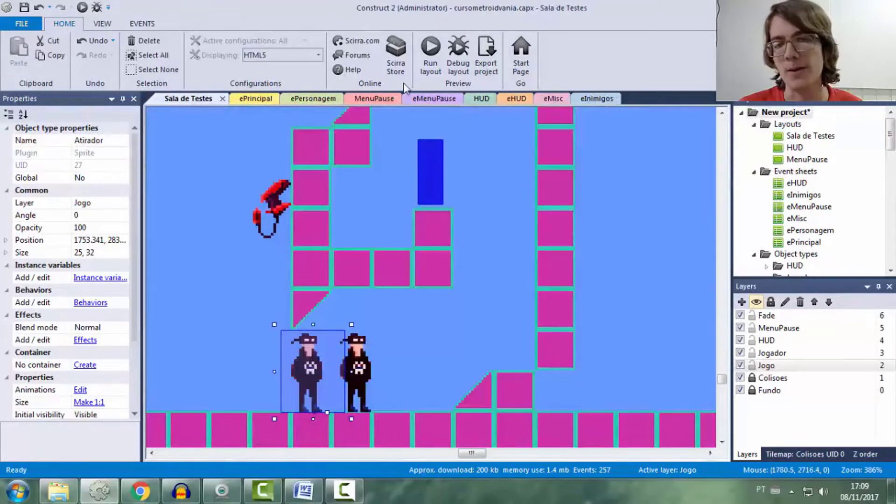
click(425, 51)
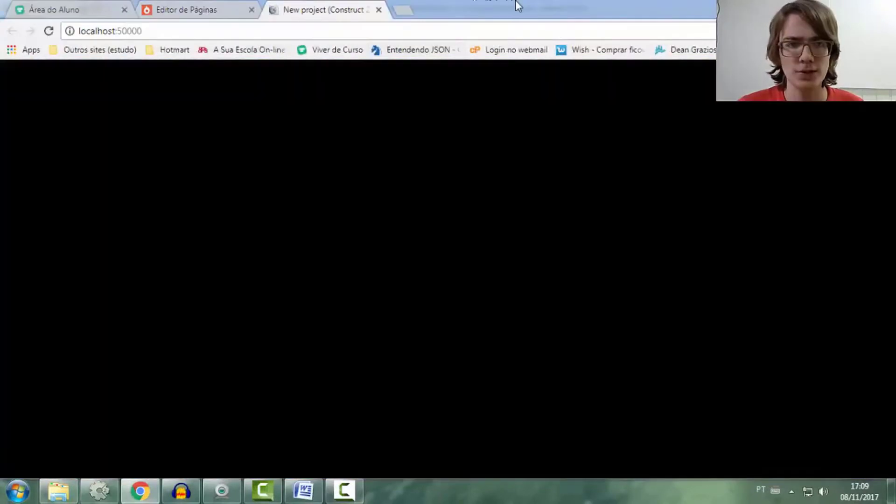
key(Right)
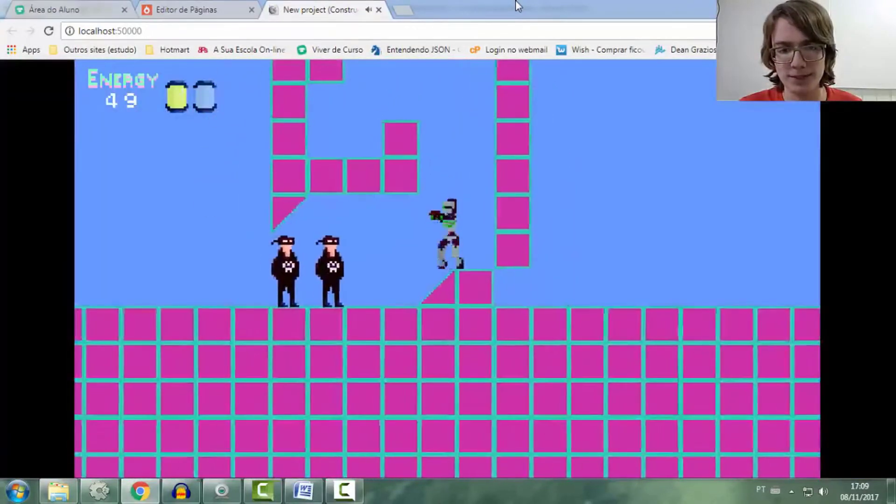
key(Left)
key(Left)
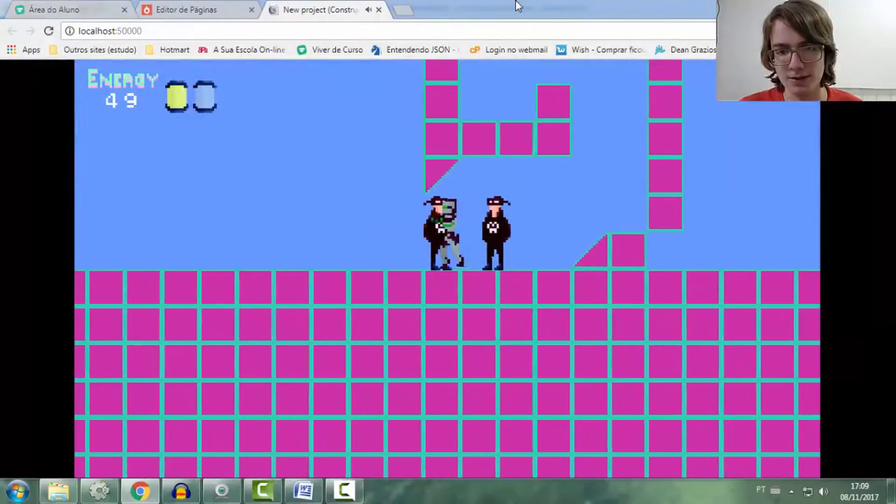
key(Right)
key(Right)
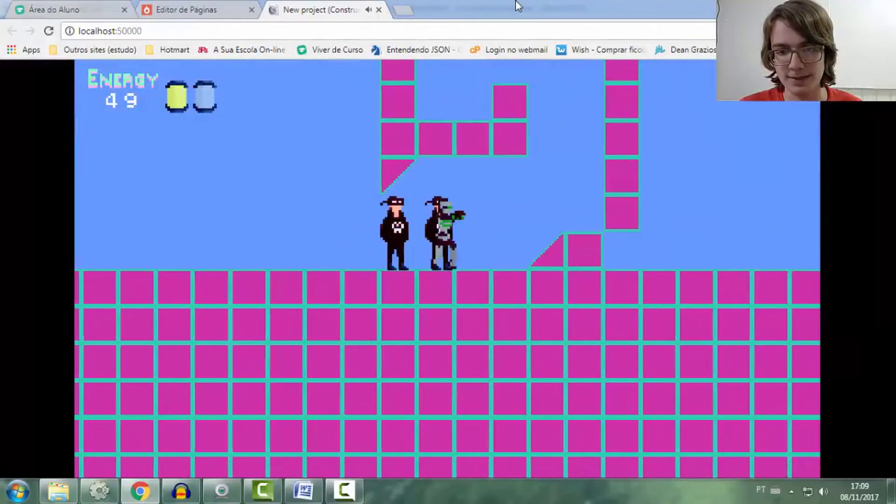
key(Left)
key(Right)
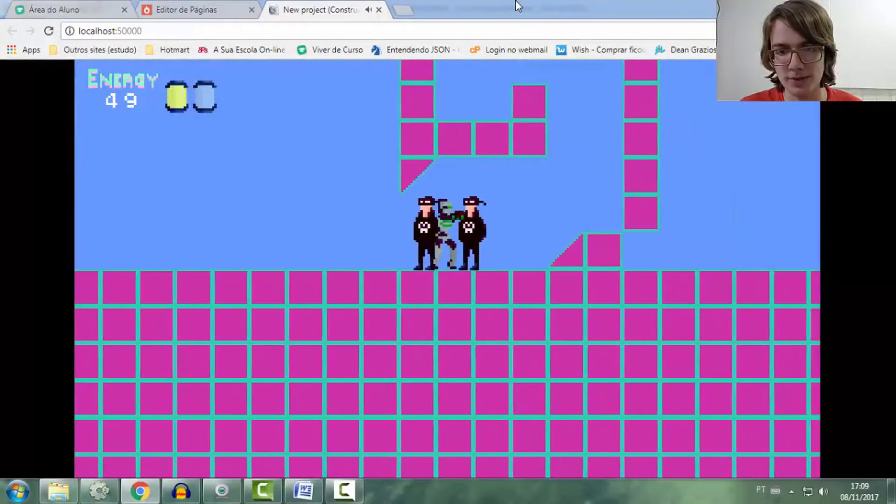
key(Left)
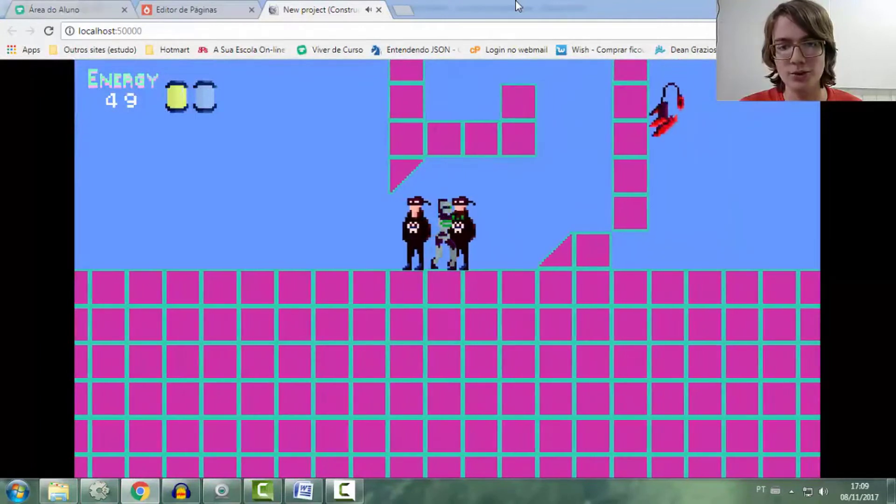
key(Right)
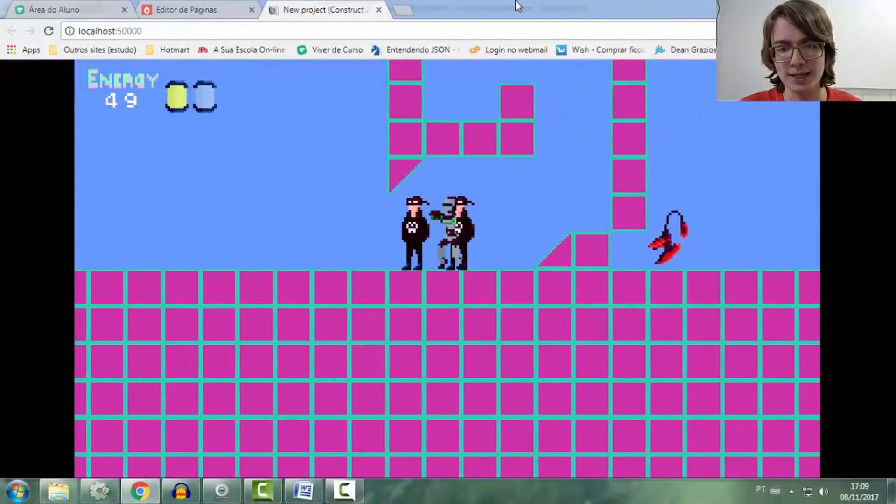
key(Left)
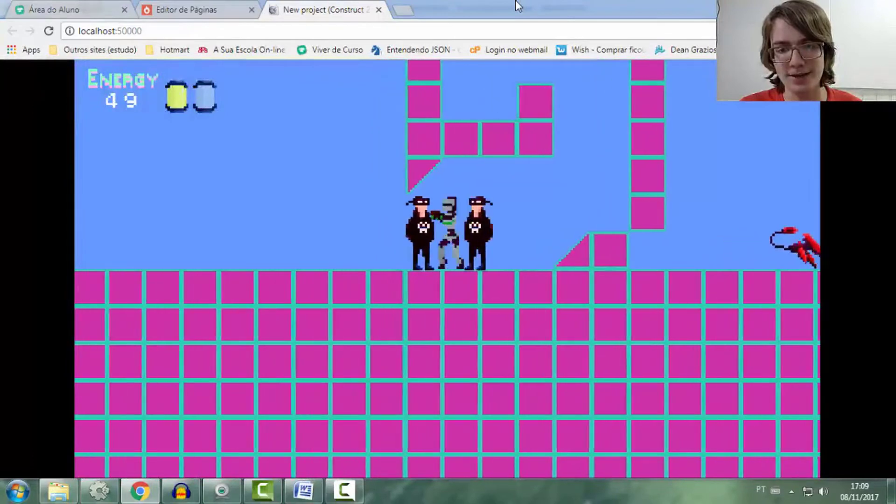
key(Right)
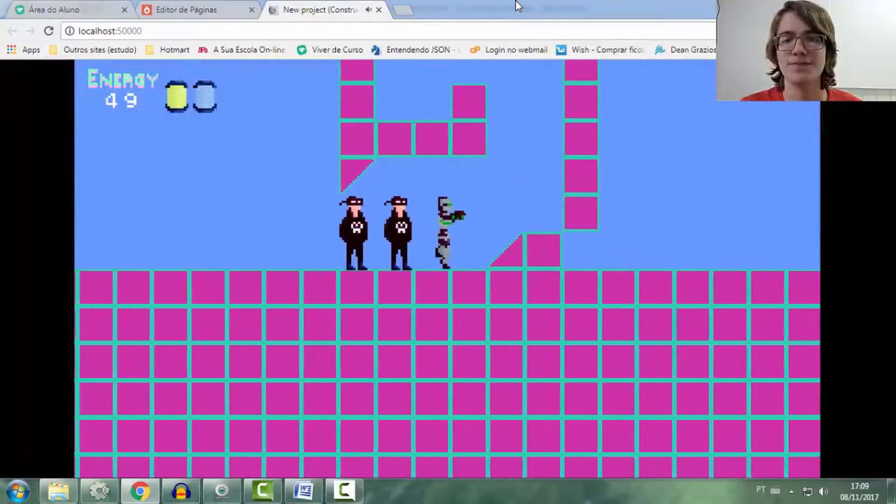
click(379, 10)
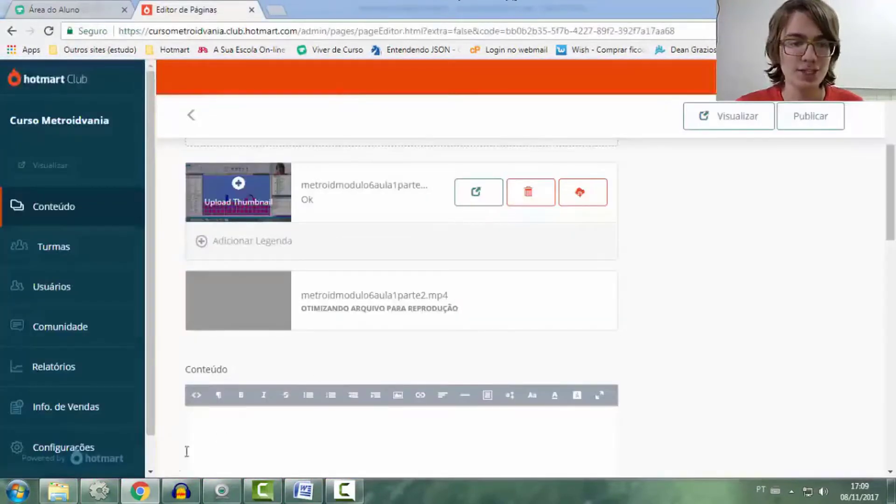
click(99, 490)
Examine the Atirador mirroring event and its Else event in eInimigos, alongside the For each Inseto event
click(587, 98)
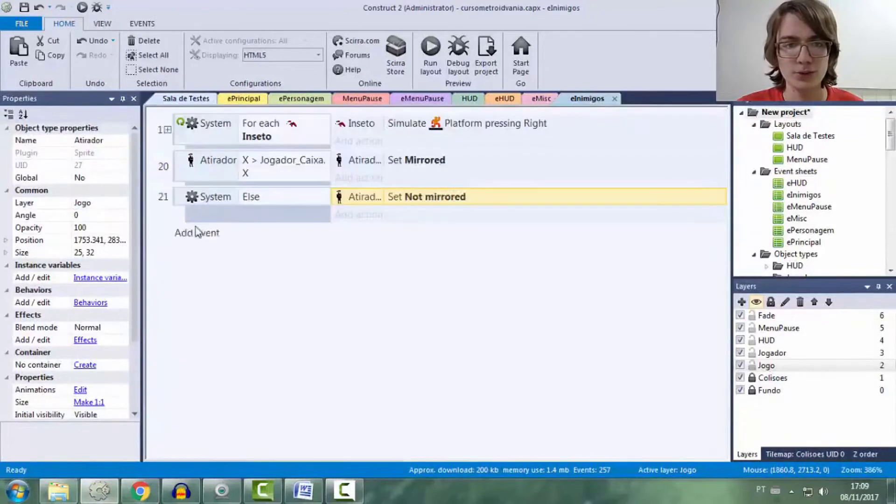
click(209, 214)
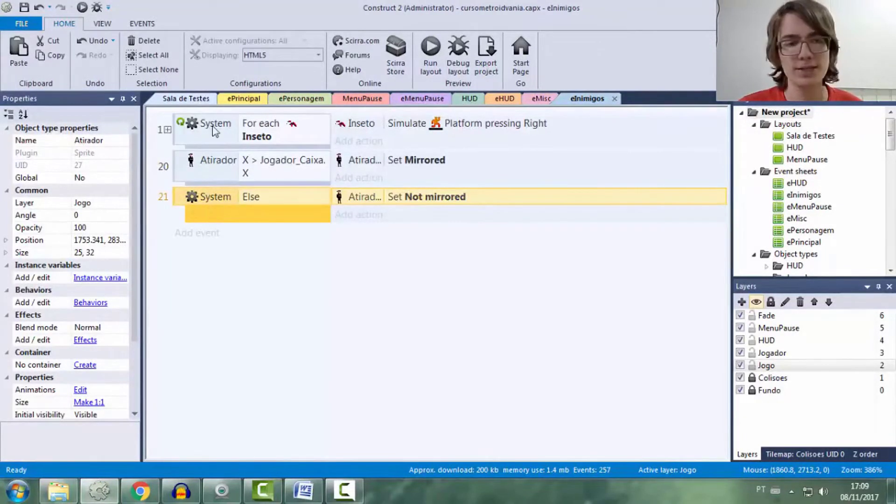
click(182, 140)
click(181, 165)
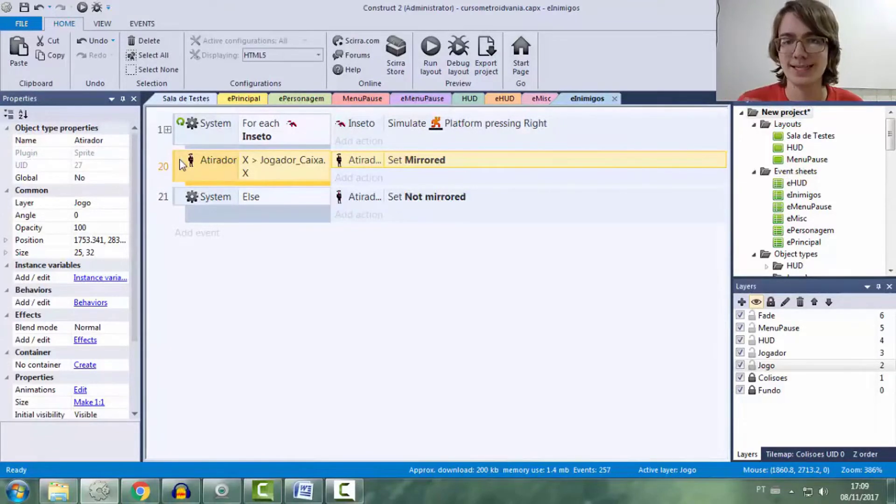
click(212, 168)
click(206, 197)
click(177, 167)
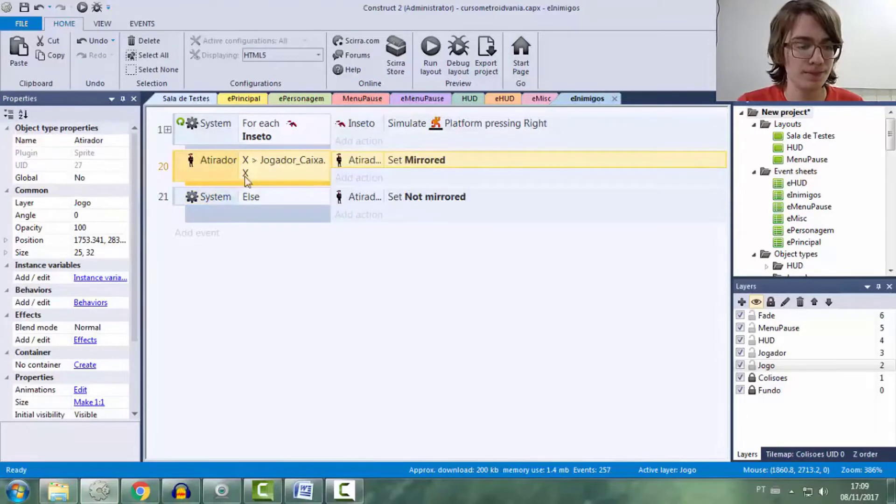
Add a System For Each event for Atirador and place it above the Atirador X comparison event
click(198, 233)
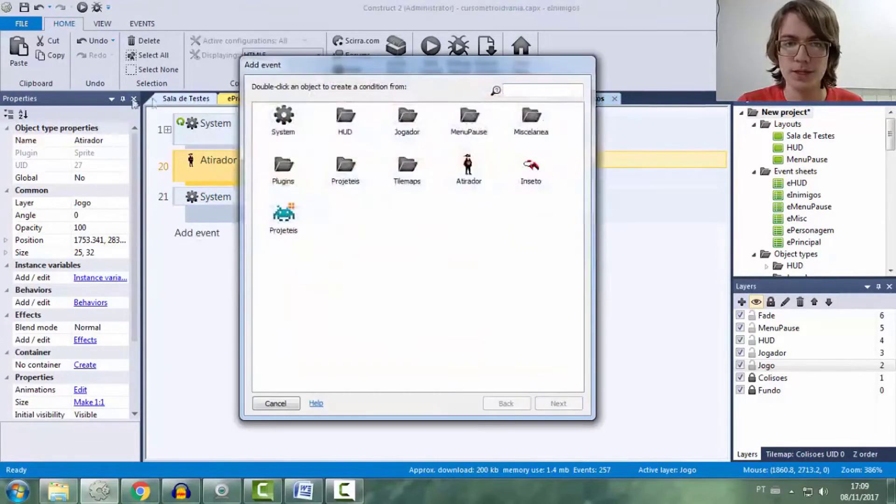
double_click(283, 118)
text(for e)
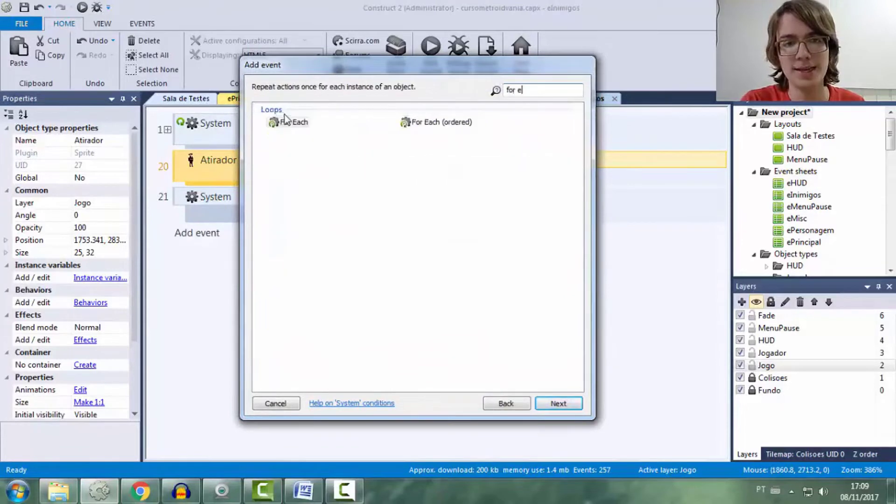
double_click(282, 120)
click(436, 245)
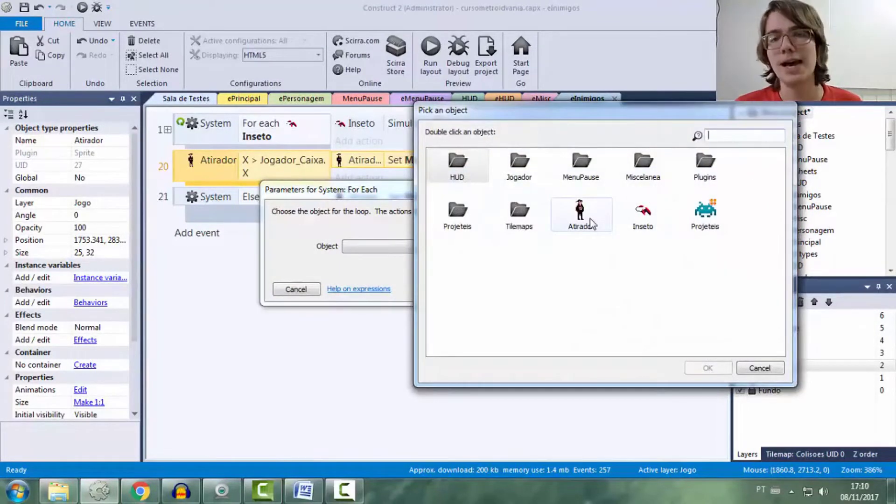
double_click(580, 214)
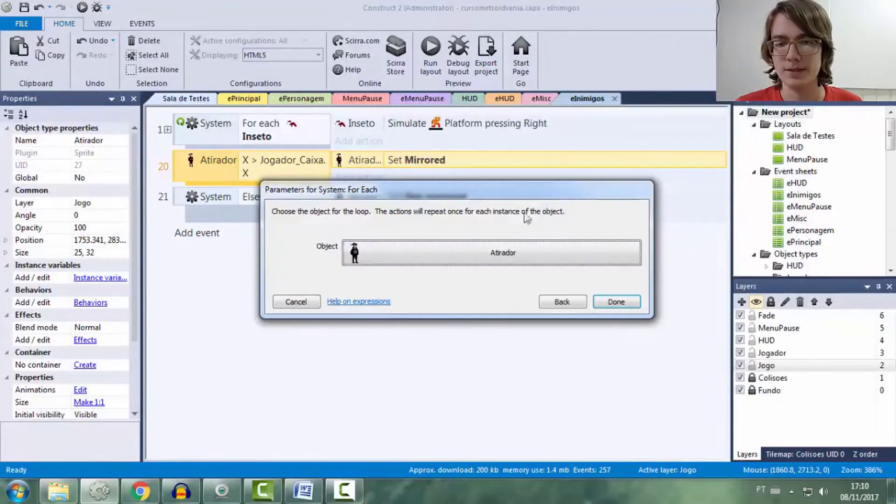
click(623, 303)
drag(192, 237, 188, 161)
Nest the Atirador X comparison and its Else event as sub-events of the For Each Atirador event
click(186, 199)
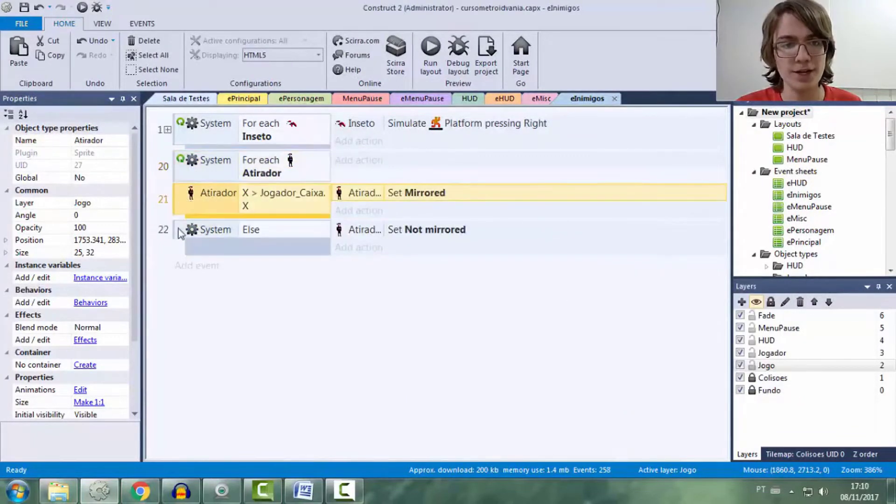
shift+click(180, 233)
drag(180, 233, 212, 182)
click(255, 294)
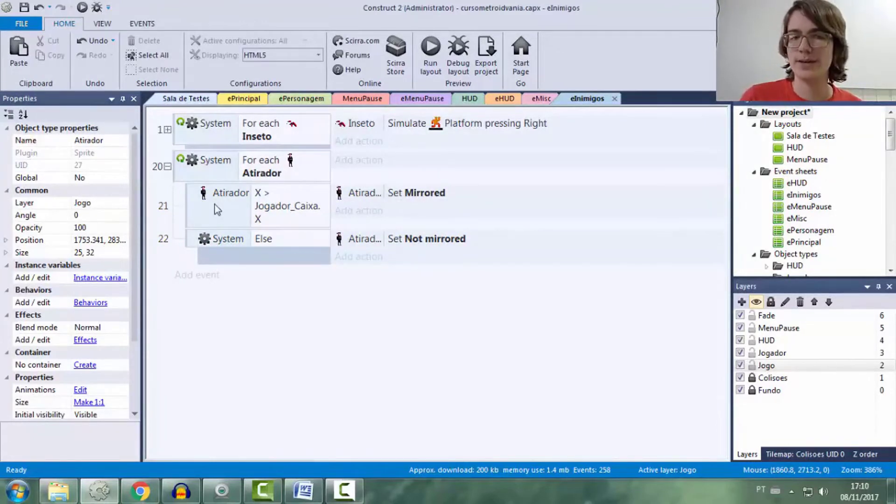
Examine the Atirador X comparison and Else sub-events inside the For Each Atirador loop
click(218, 210)
click(231, 238)
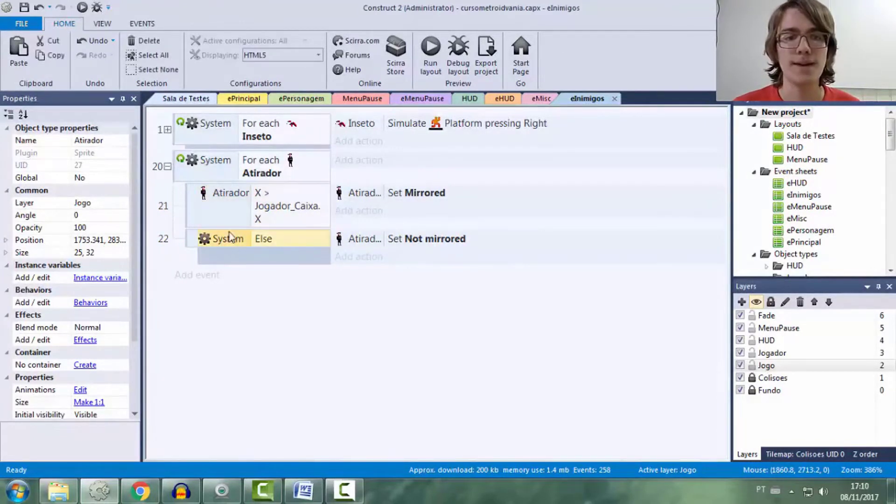
click(228, 218)
click(226, 239)
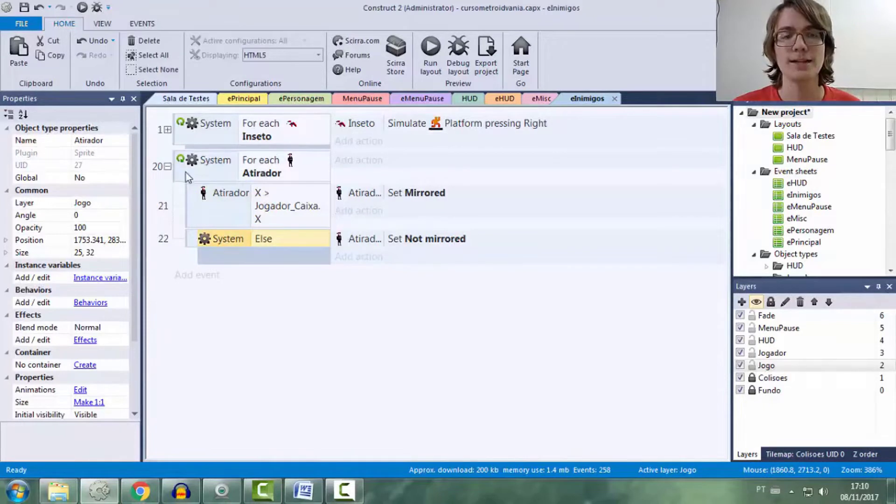
click(210, 198)
click(232, 239)
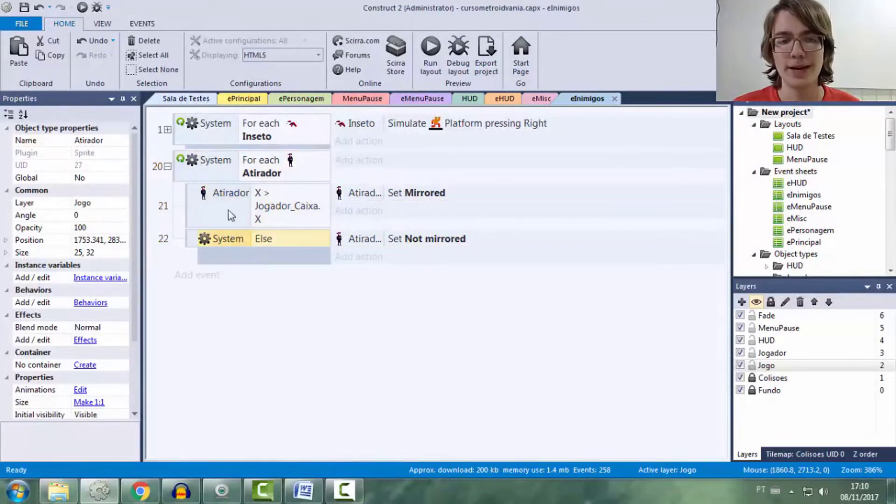
click(228, 211)
click(231, 239)
click(231, 209)
Run the Sala de Testes layout, move the player around both Atiradores to check that each mirrors individually, then return to Construct 2
click(169, 99)
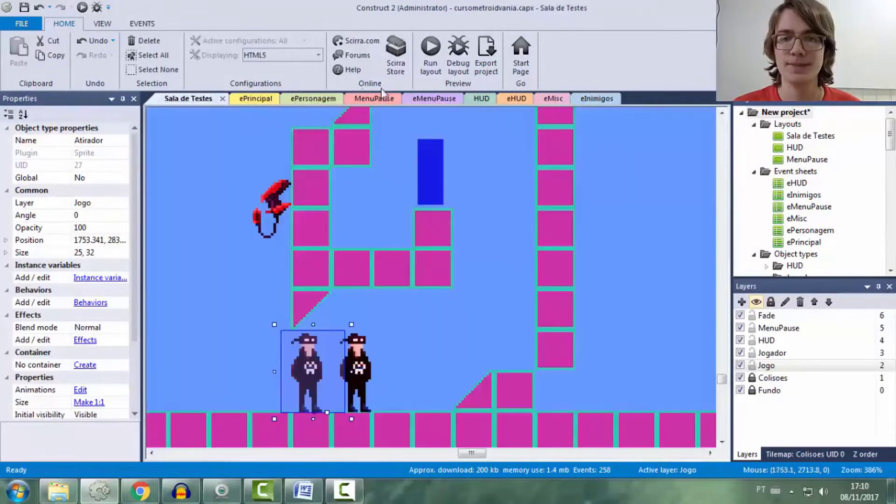
click(430, 51)
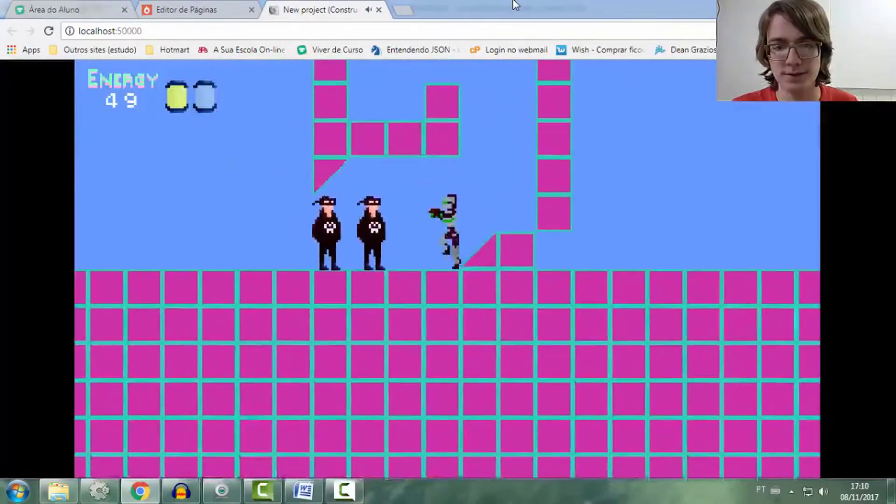
key(Left)
key(Right)
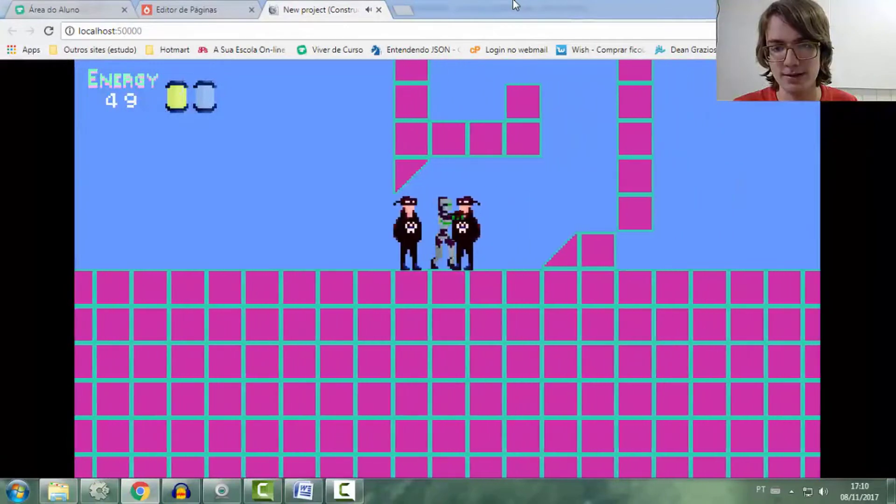
key(Left)
key(Right)
key(Left)
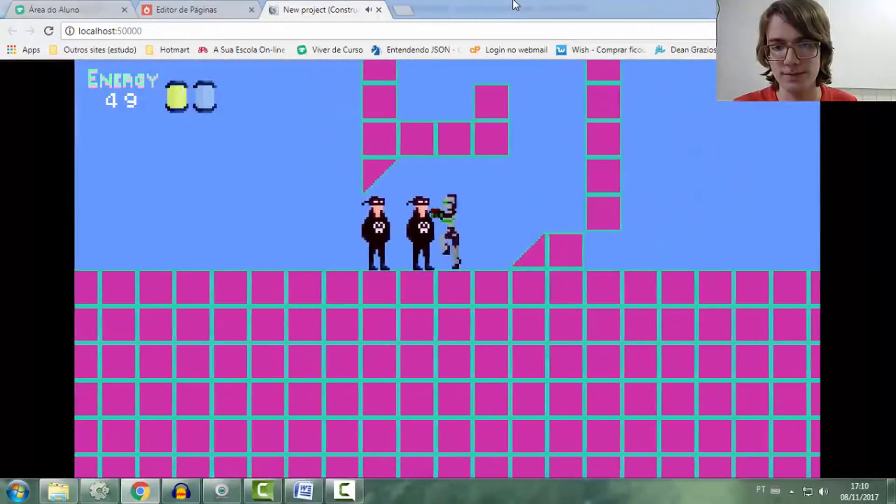
key(Left)
key(Right)
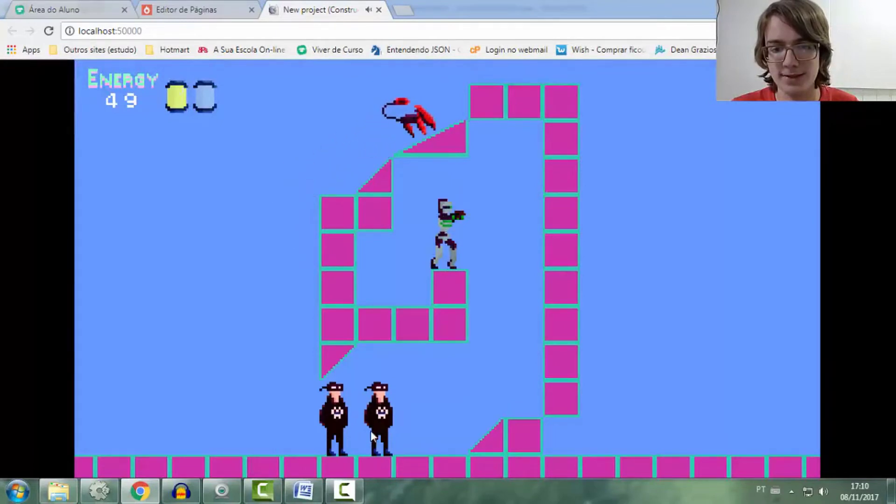
click(379, 9)
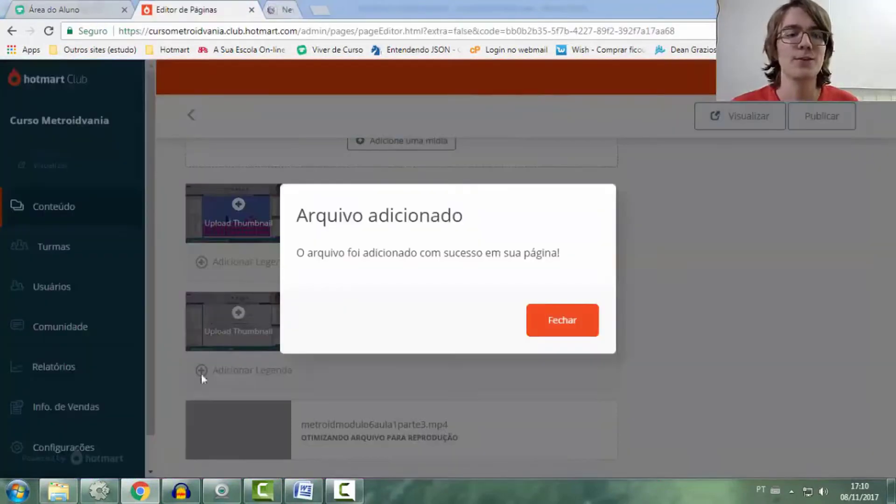
click(99, 491)
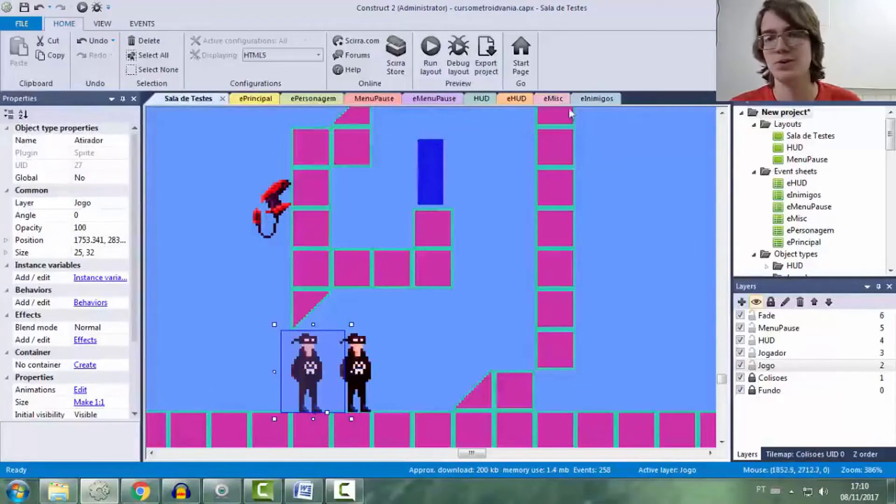
In eInimigos, add an Atirador On finished event for the animation "Repouso"
click(589, 99)
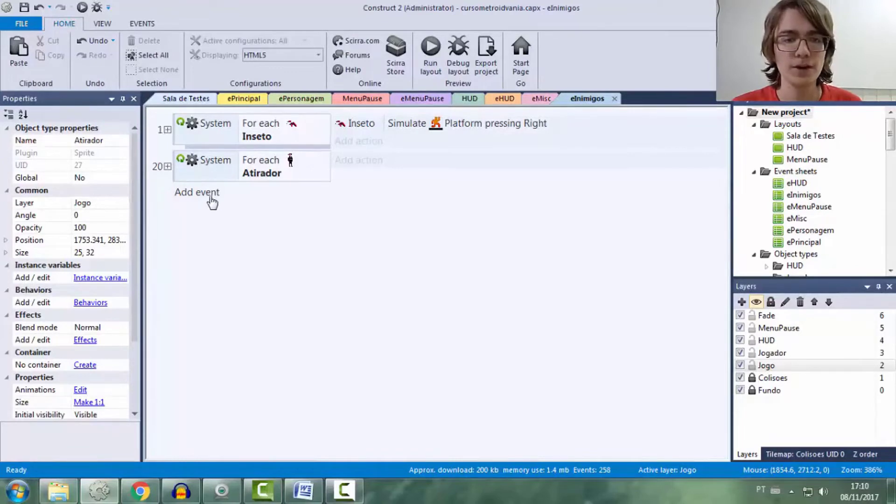
click(212, 202)
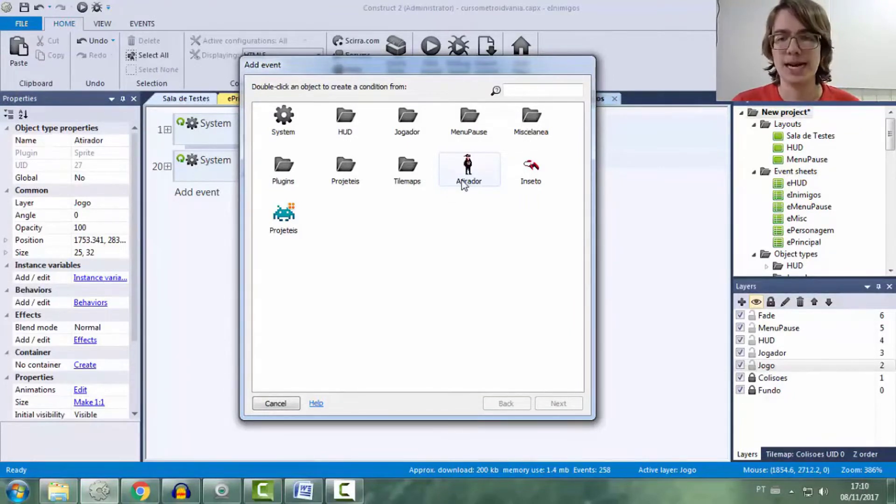
double_click(462, 182)
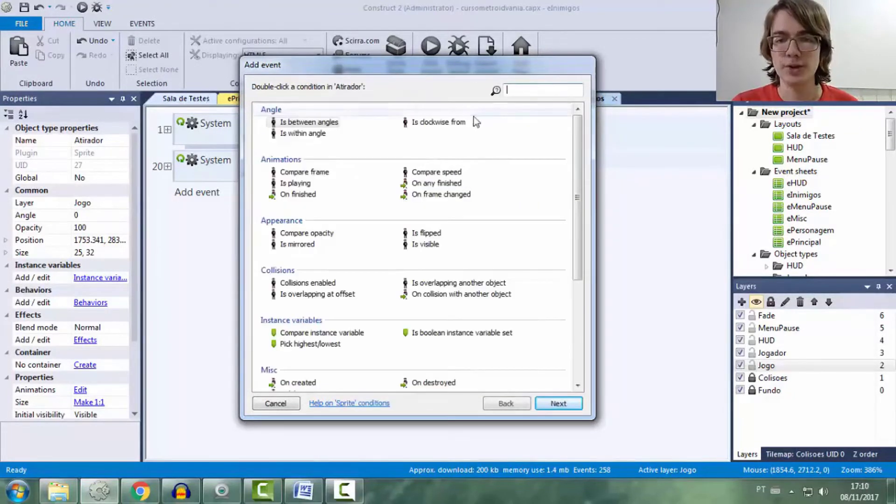
double_click(298, 194)
text(")
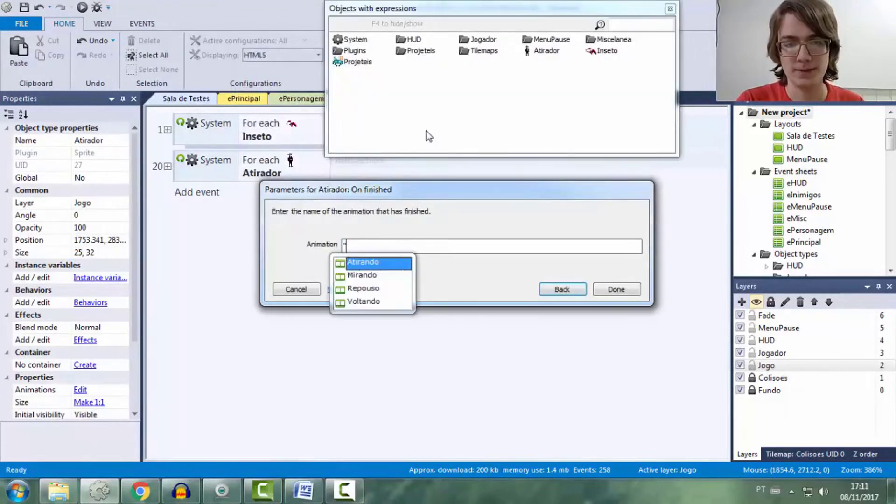
key(Escape)
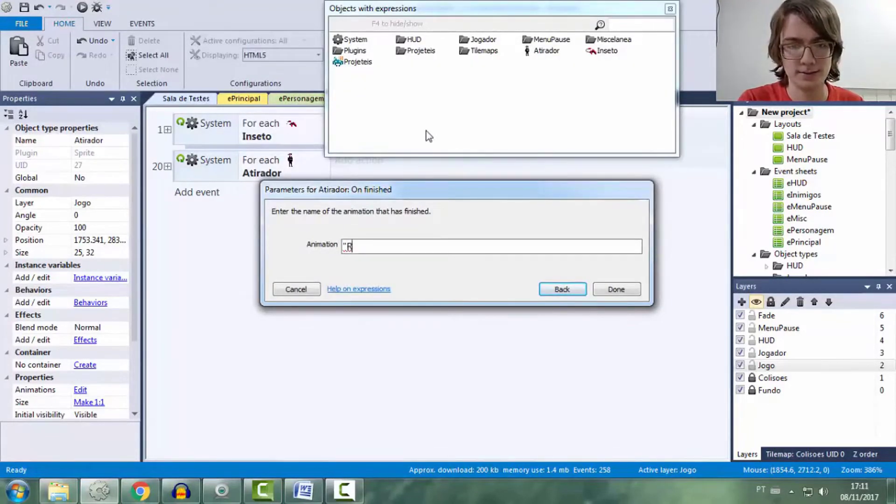
text(Repouso")
key(Return)
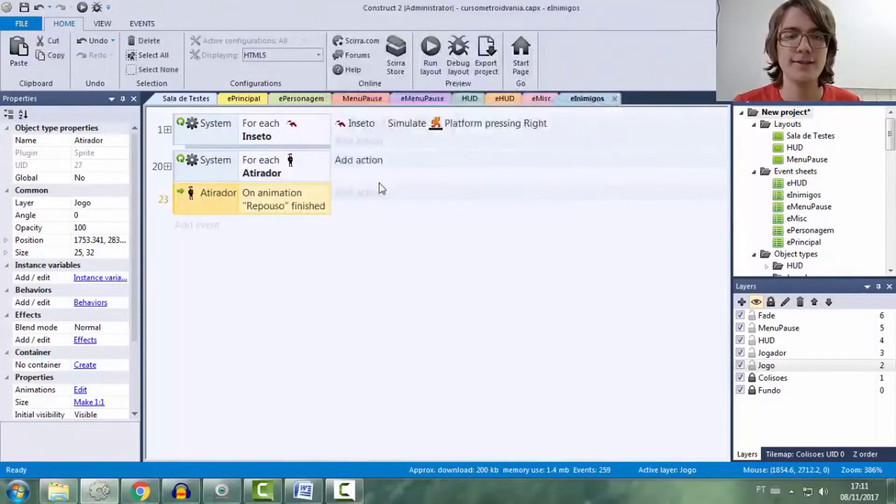
Give the "Repouso" finished event an Atirador Set animation action to "Mirando", playing from the beginning
click(343, 194)
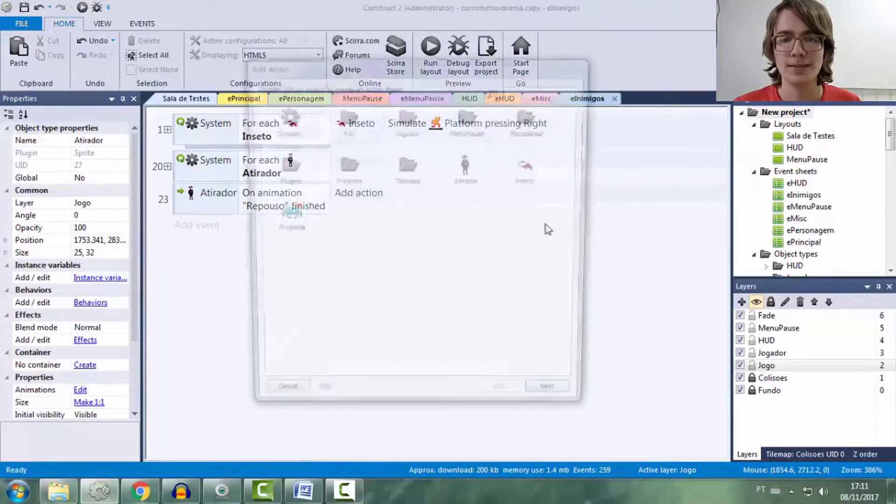
double_click(481, 176)
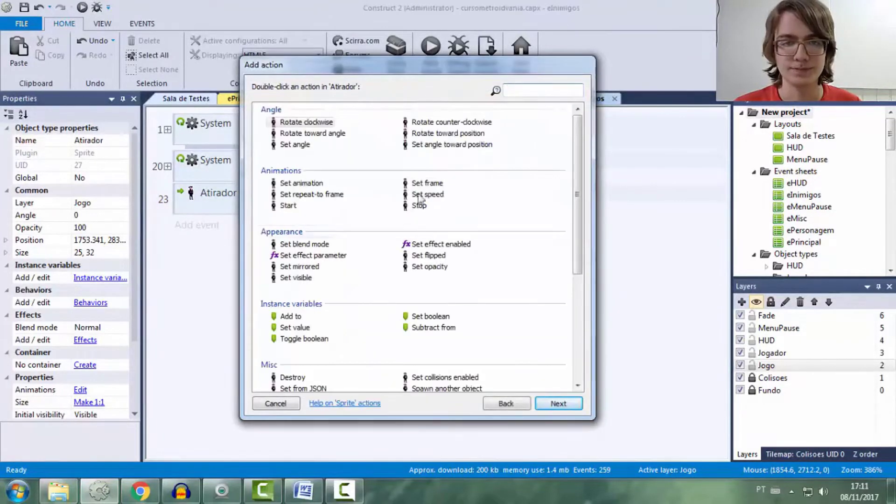
click(531, 90)
text(set a)
double_click(290, 161)
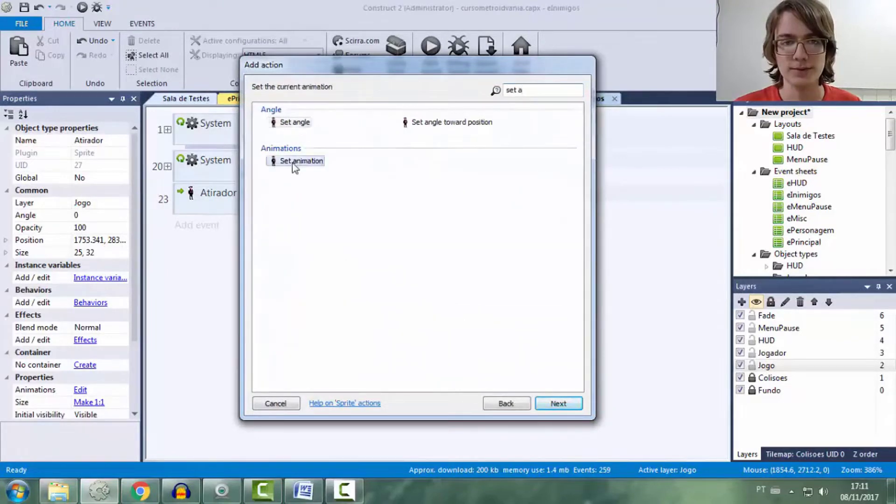
text(")
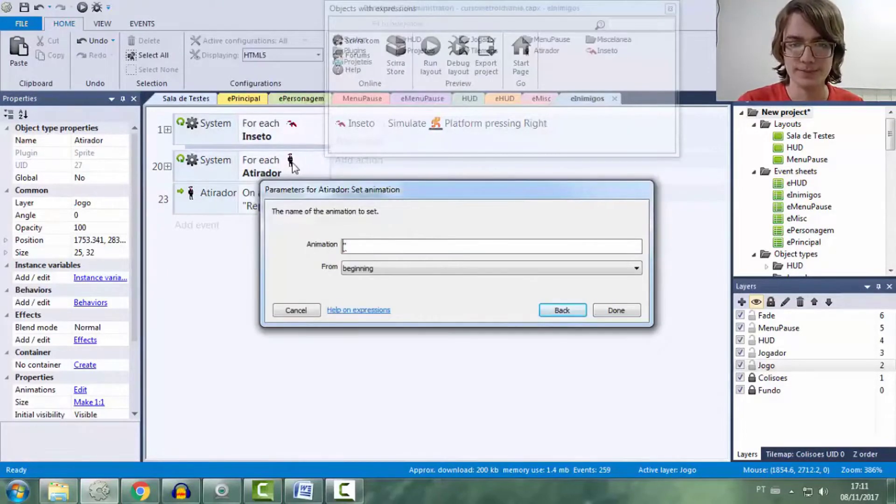
text(Mi)
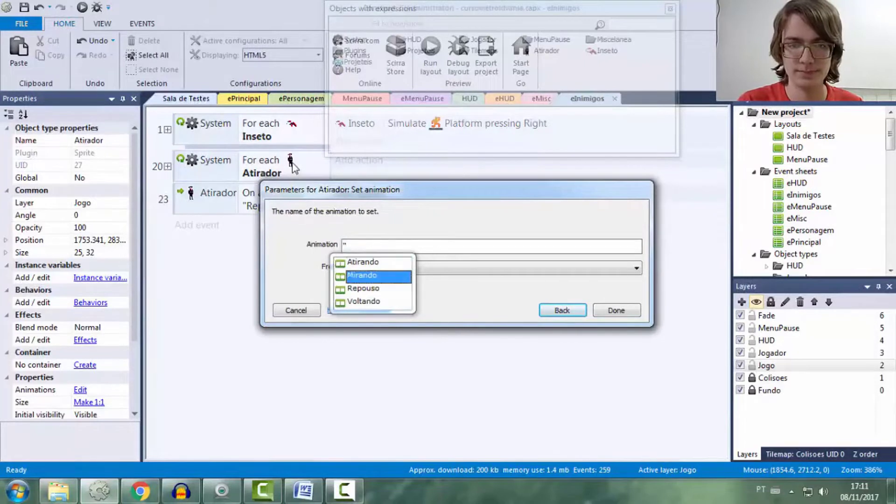
key(Return)
key(Return)
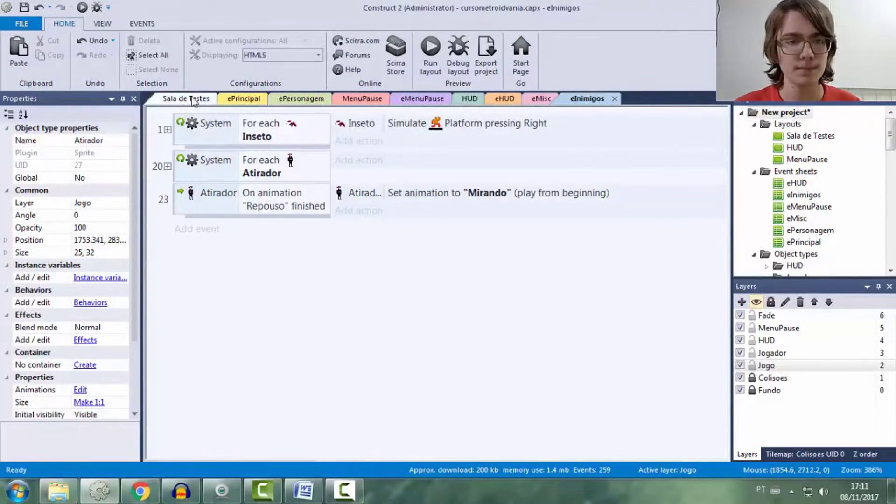
Add an Atirador On finished event for the animation "Mirando"
click(183, 206)
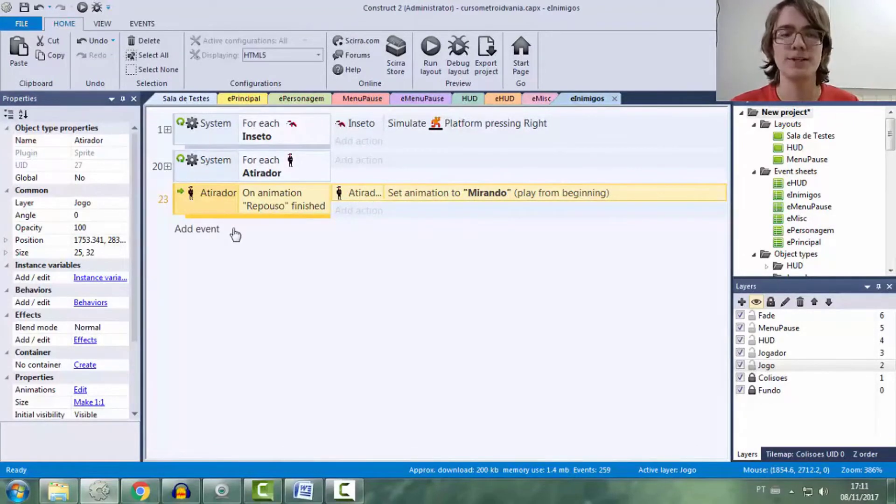
click(216, 235)
double_click(473, 176)
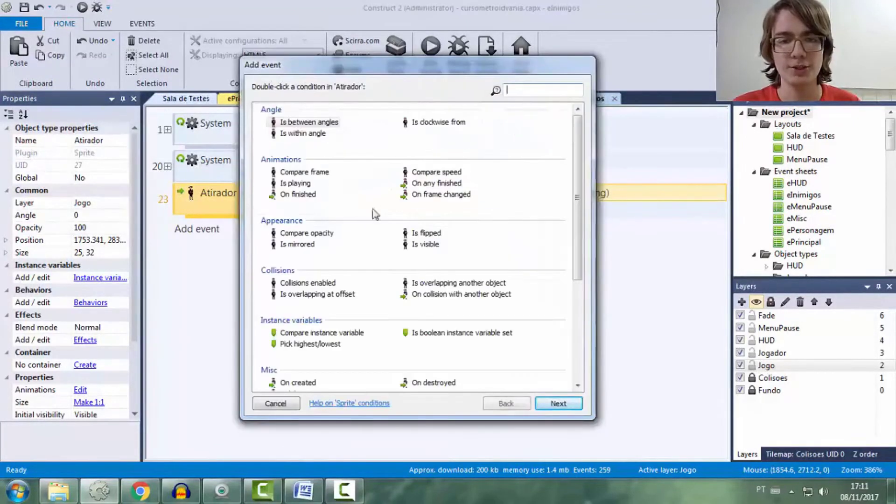
double_click(301, 195)
text(")
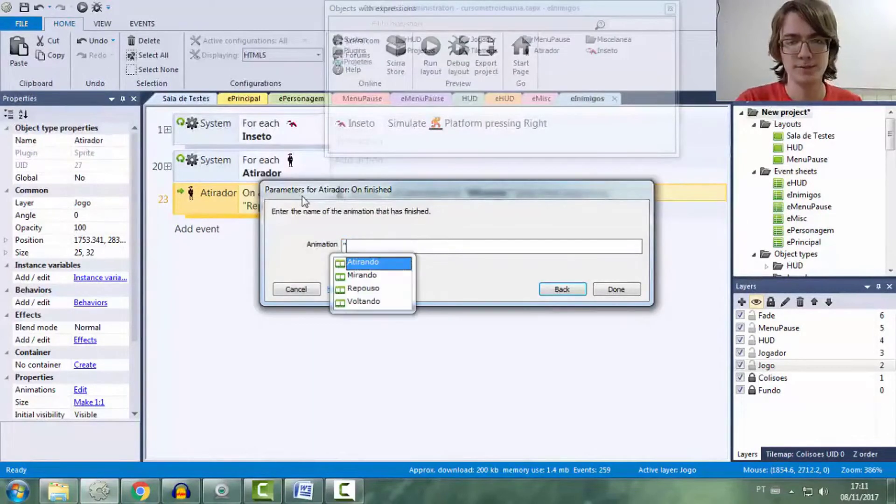
text(Mirando")
key(Return)
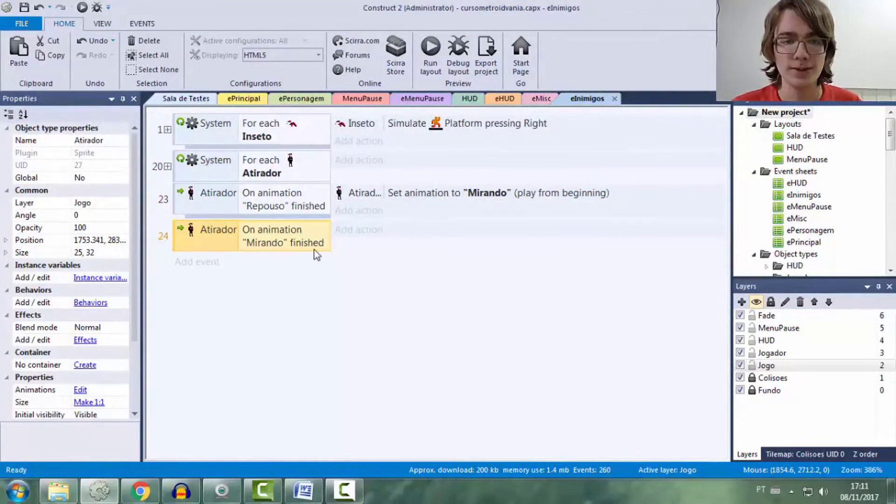
Give the "Mirando" finished event an Atirador Set animation action to "Atirando", playing from the beginning
click(345, 231)
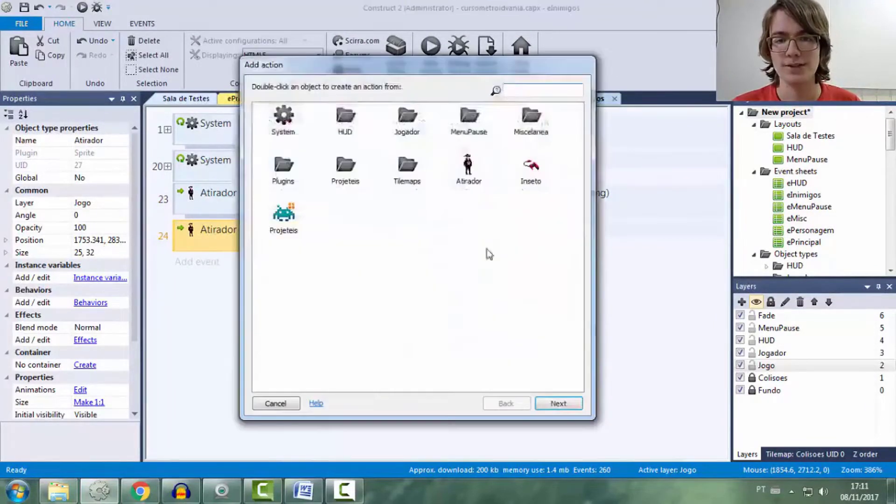
double_click(470, 173)
double_click(301, 183)
text(")
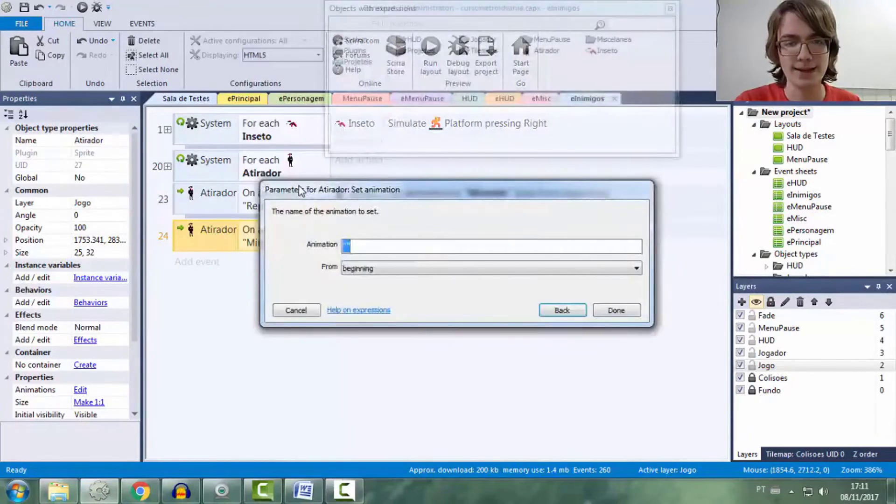
key(Return)
key(Return)
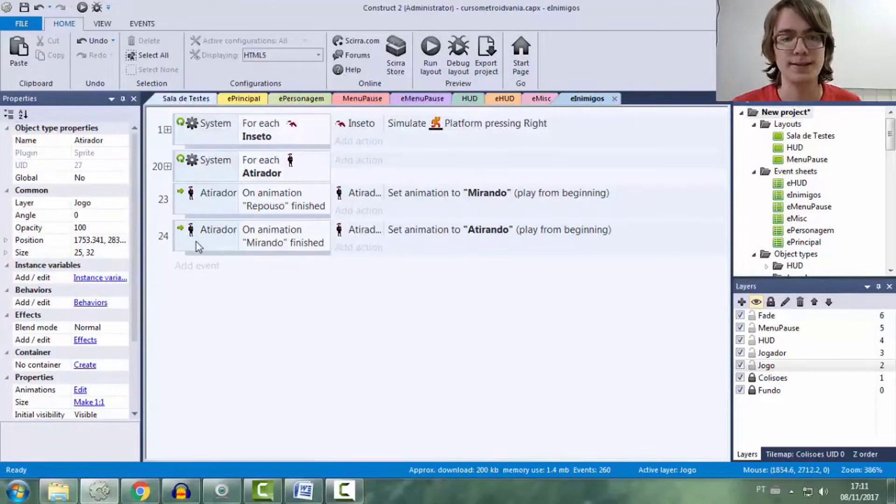
Add an Atirador On finished event for the animation "Atirando"
click(186, 266)
double_click(470, 176)
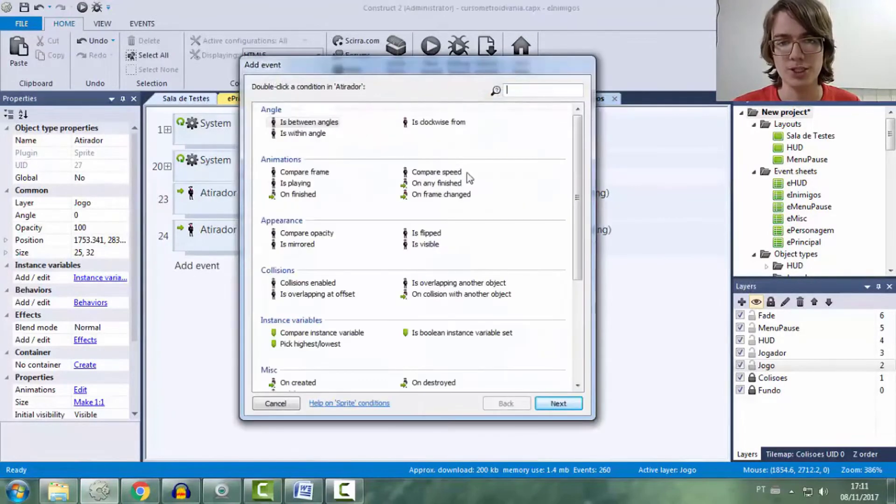
double_click(298, 194)
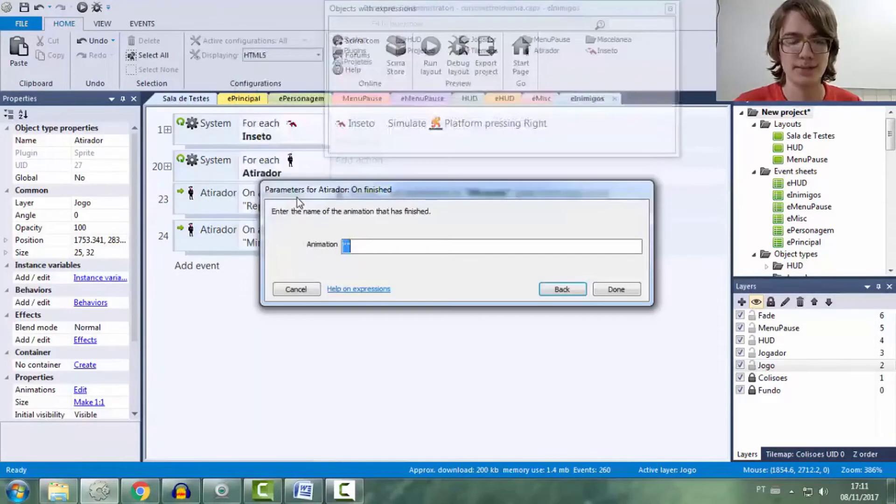
text("A)
key(Return)
key(Return)
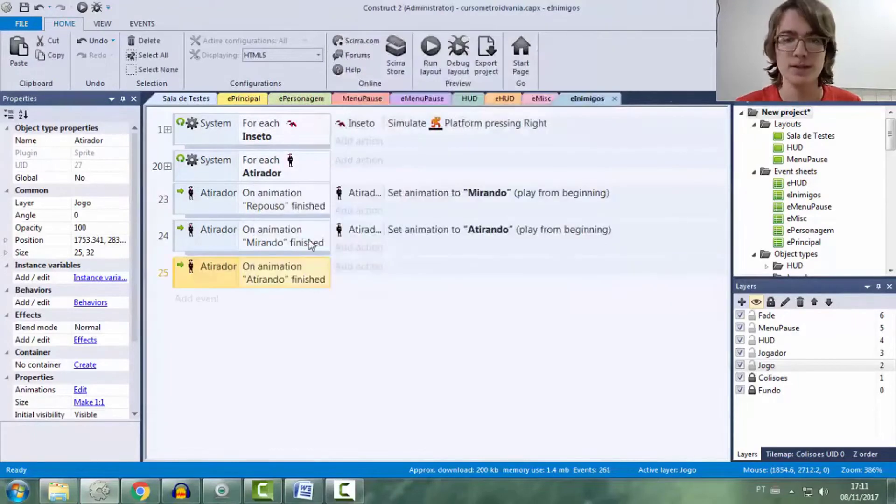
Give the "Atirando" finished event an Atirador Set animation action to "Voltando", playing from the beginning
click(358, 266)
click(468, 169)
double_click(469, 168)
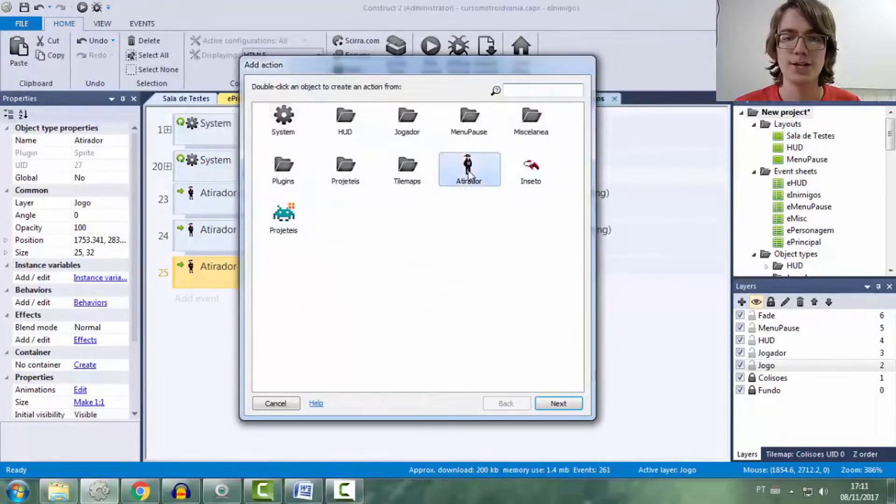
double_click(301, 183)
text("V)
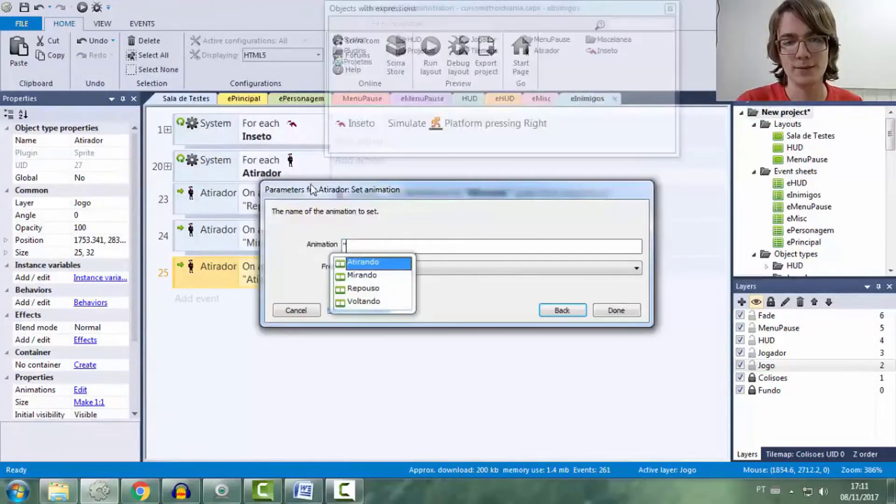
key(Return)
key(Return)
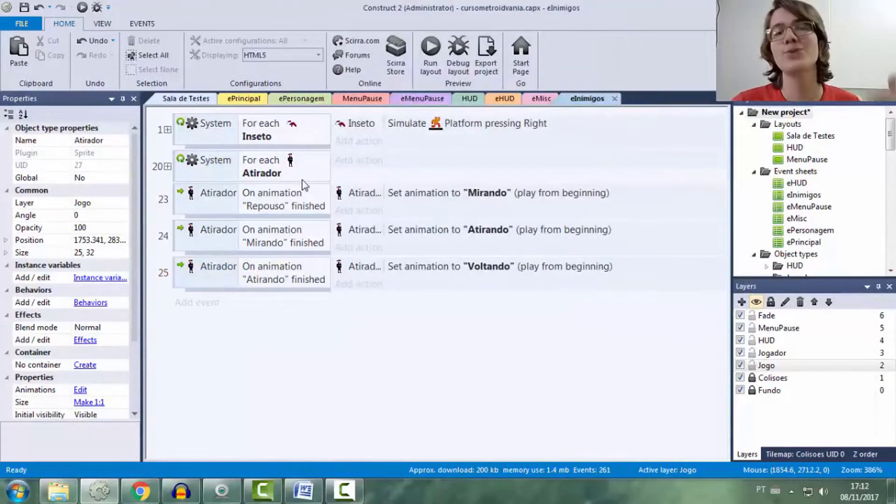
Add an Atirador On finished event for the animation "Voltando"
click(183, 303)
click(464, 181)
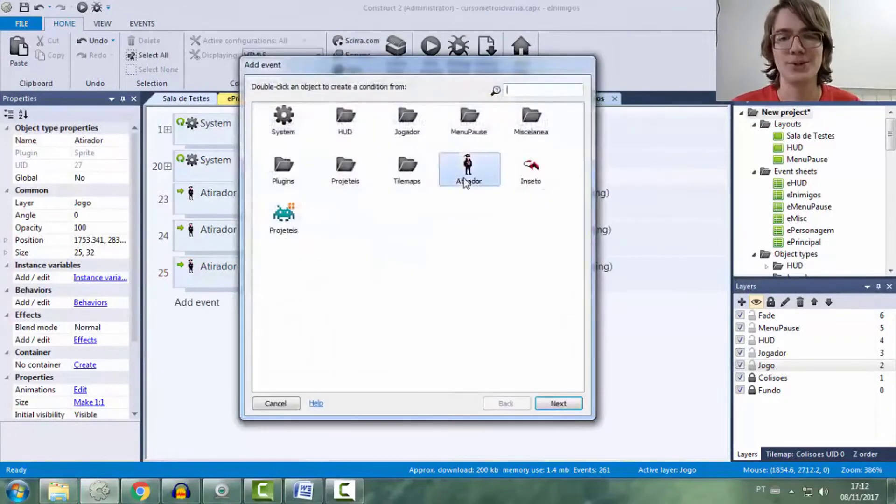
double_click(464, 181)
double_click(292, 196)
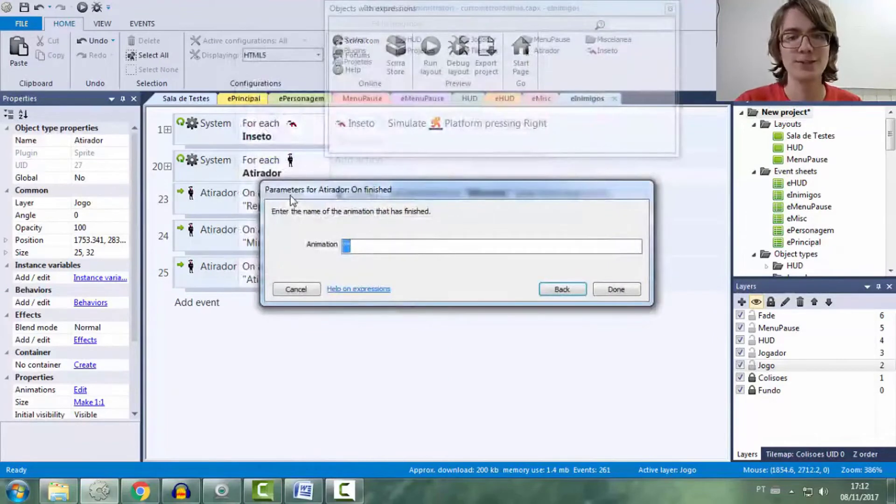
text("Vo)
key(Return)
key(Return)
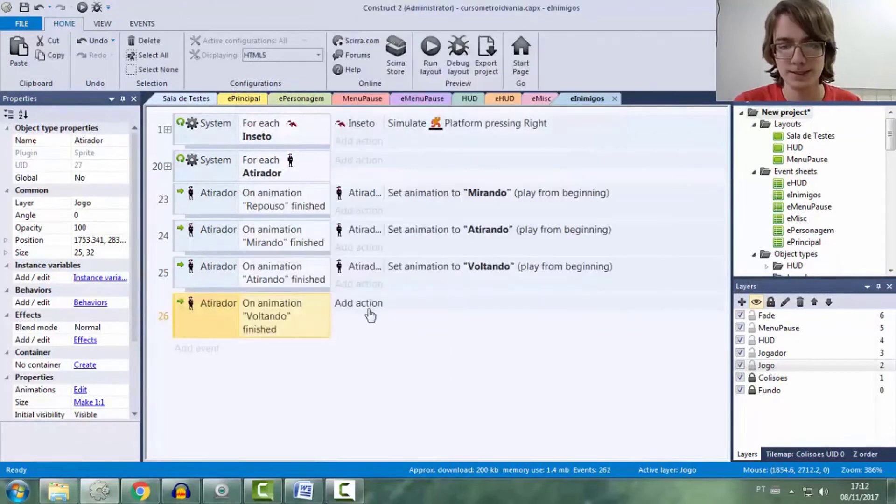
Give the "Voltando" finished event an Atirador Set animation action to "Repouso", playing from the beginning
click(370, 304)
double_click(465, 179)
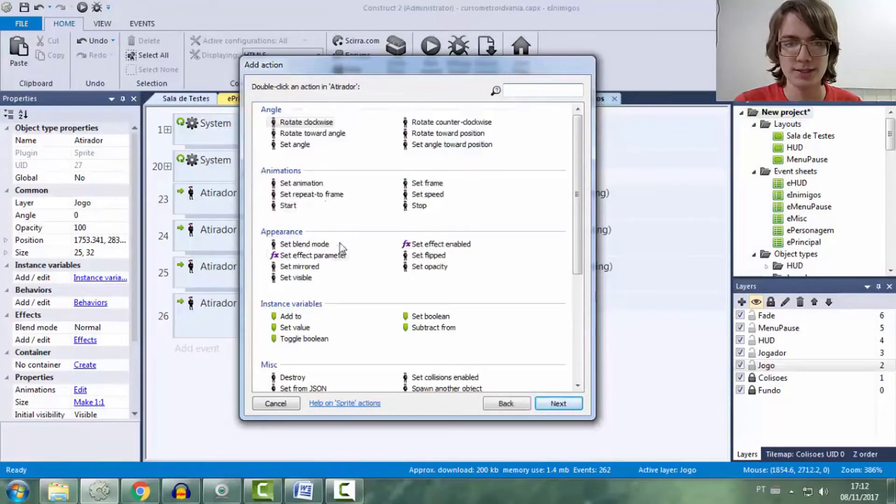
double_click(301, 183)
text(")
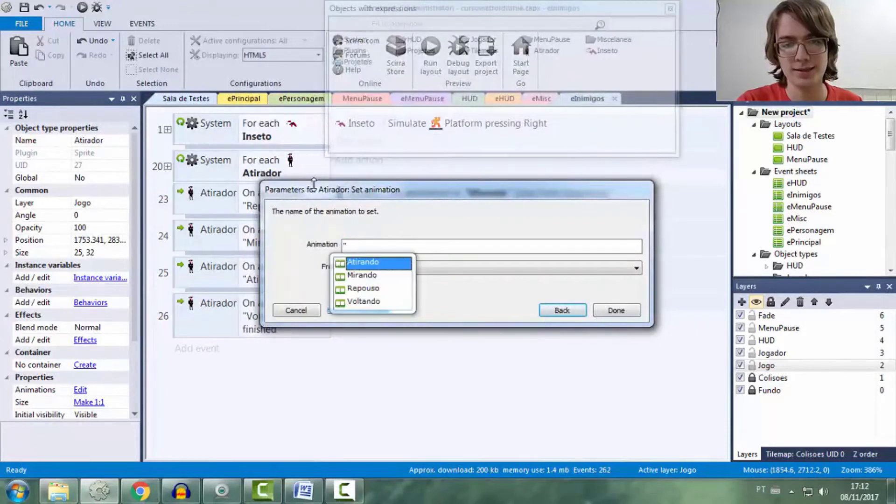
text(Re)
key(Return)
key(Return)
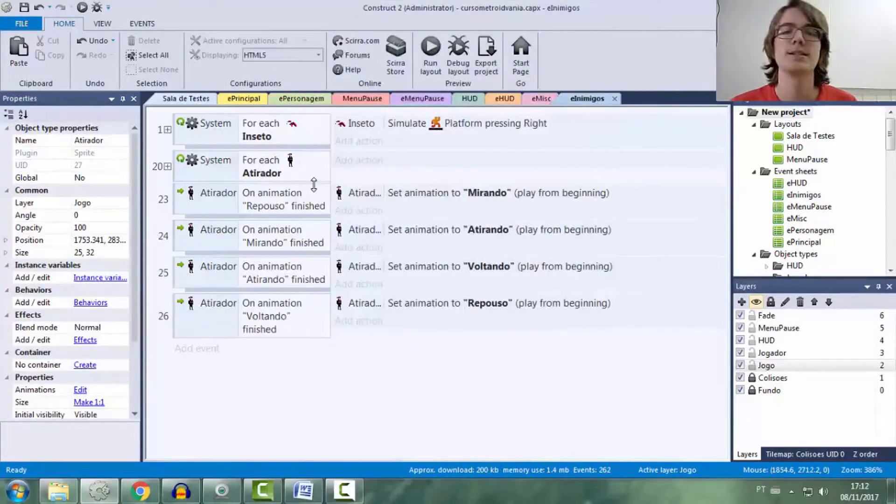
Run the Sala de Testes layout, move the player near the two Atirador enemies to watch their animation cycle, and return to the editor
click(185, 98)
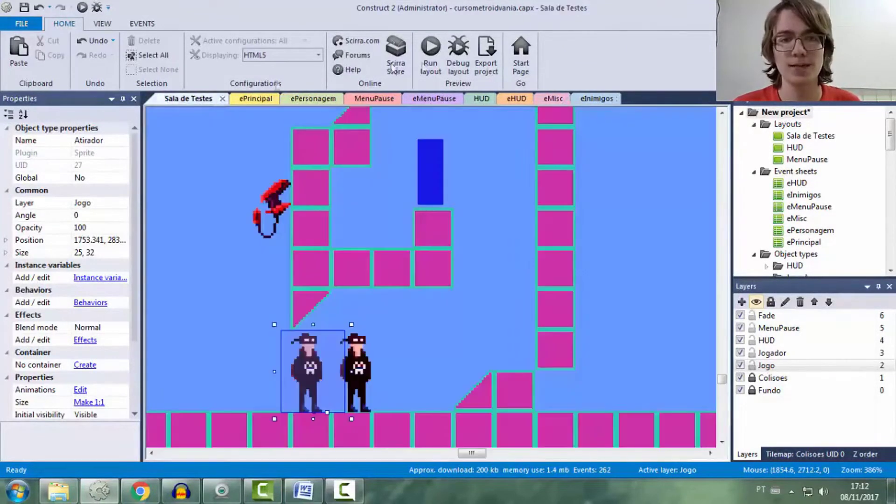
click(430, 52)
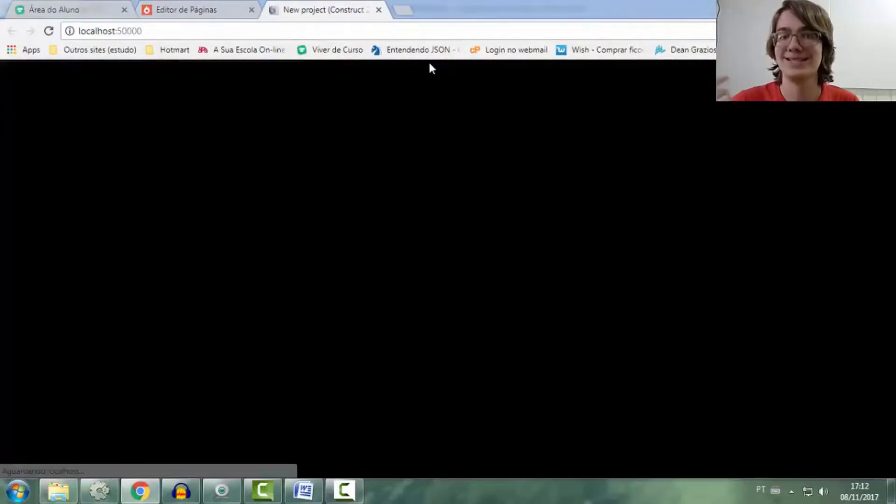
key(Right)
key(Left)
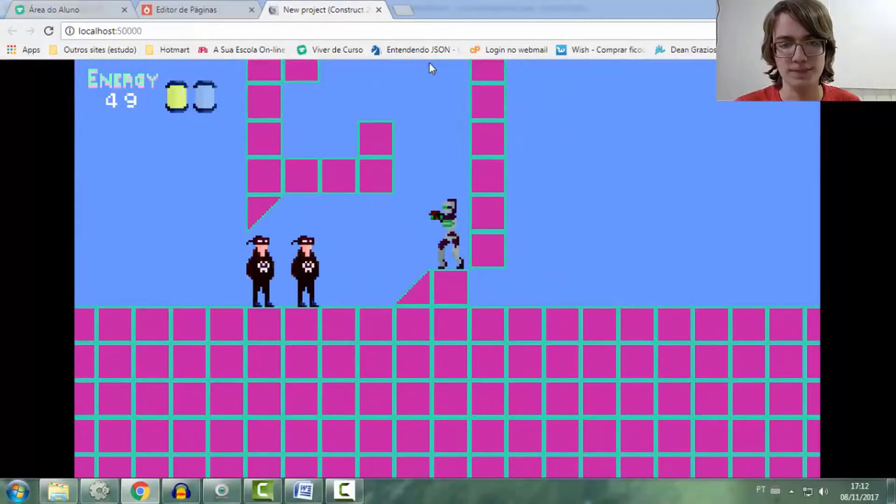
click(379, 9)
click(99, 490)
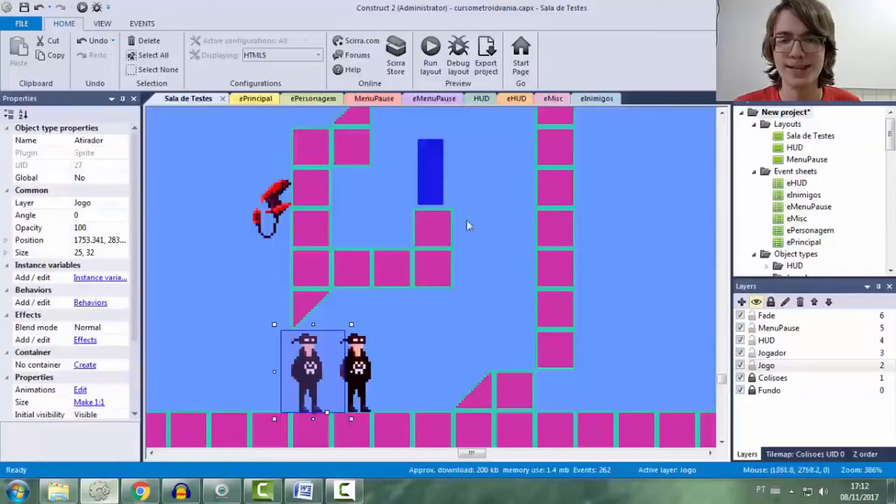
Set the speed of the Atirador sprite's Mirando animation to 10
click(362, 368)
double_click(363, 368)
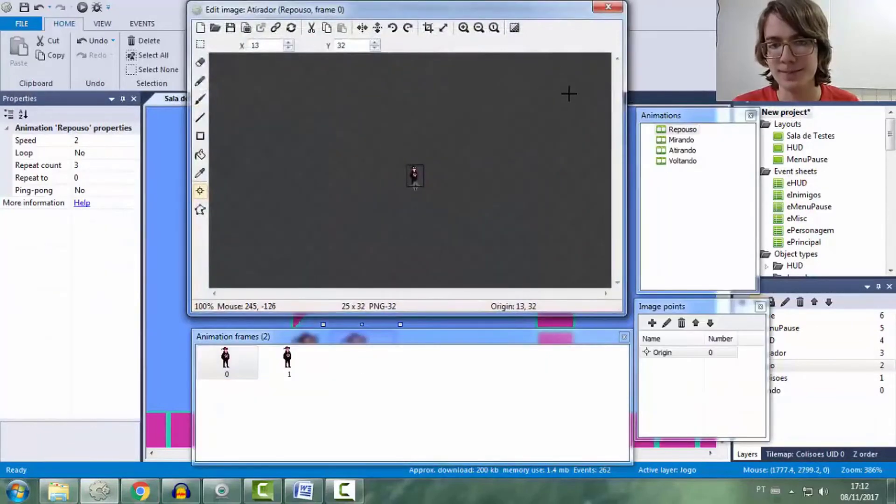
click(683, 140)
click(104, 143)
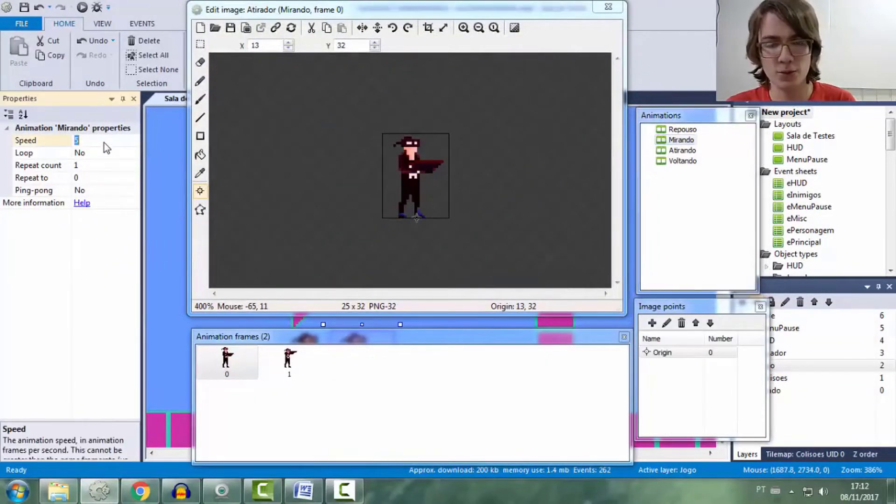
text(8)
key(BackSpace)
text(10)
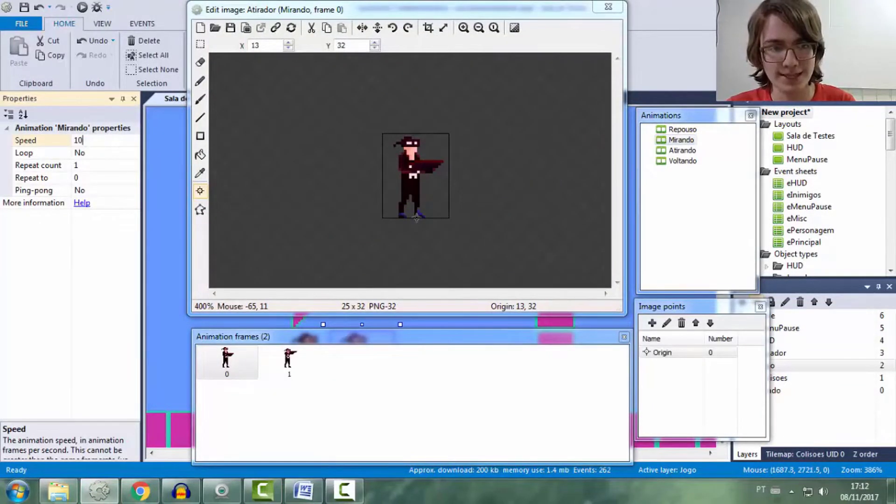
Set the speed of the Atirador sprite's Atirando animation to 12 and close the image editor
click(682, 161)
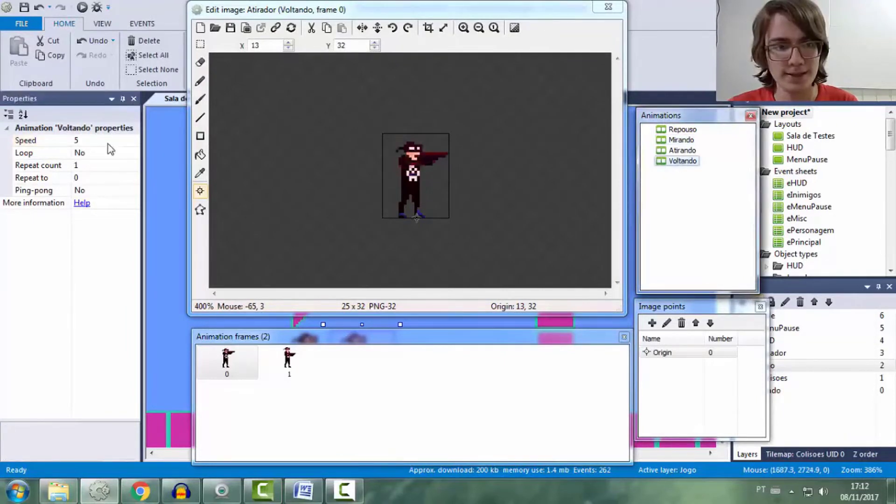
key(Up)
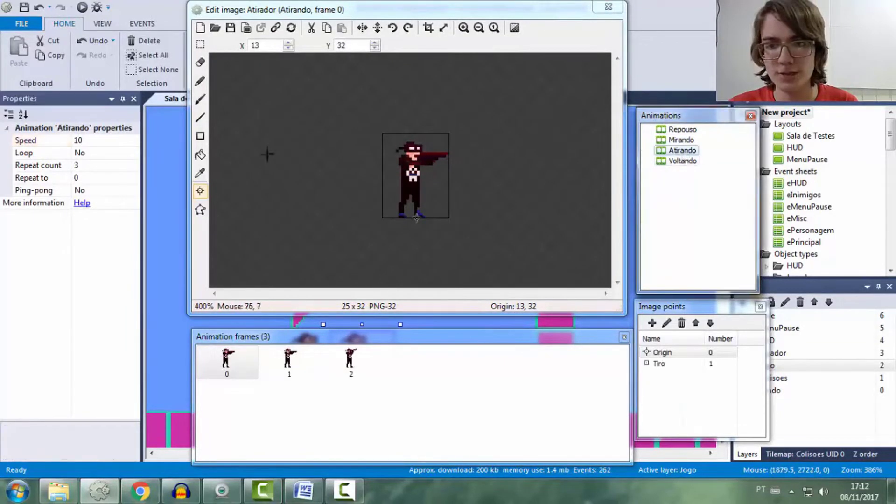
click(113, 143)
text(12)
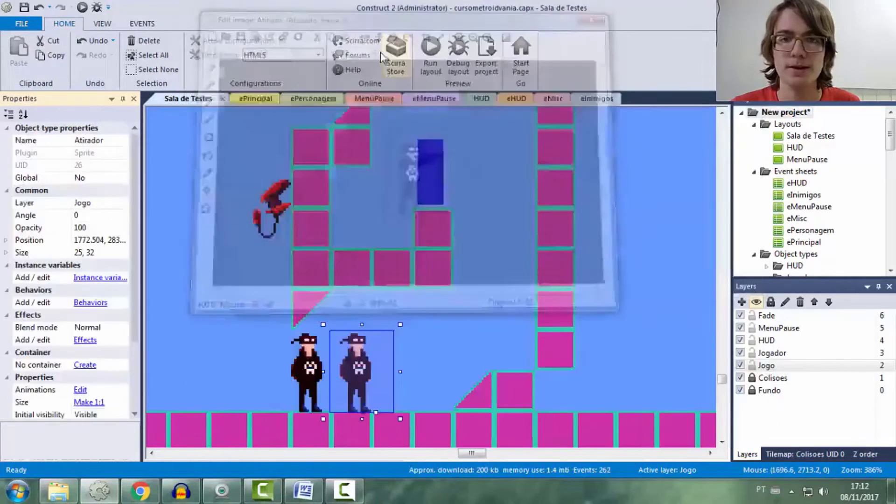
click(608, 6)
Run the layout again to check the Atirador enemies' animation timing near the player, and return to Construct 2
click(430, 55)
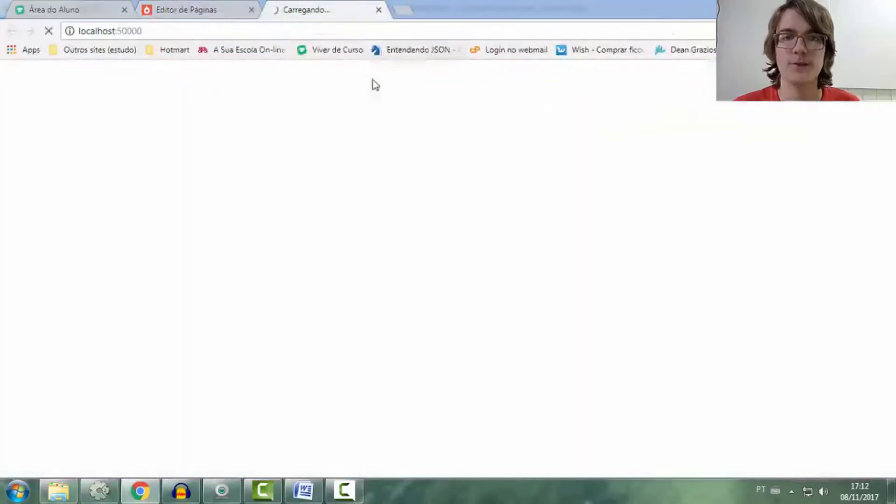
key(Right)
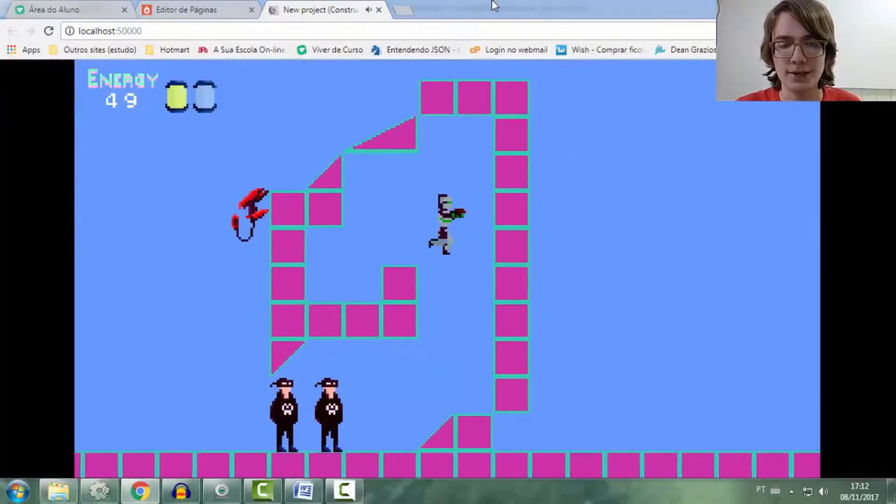
key(Left)
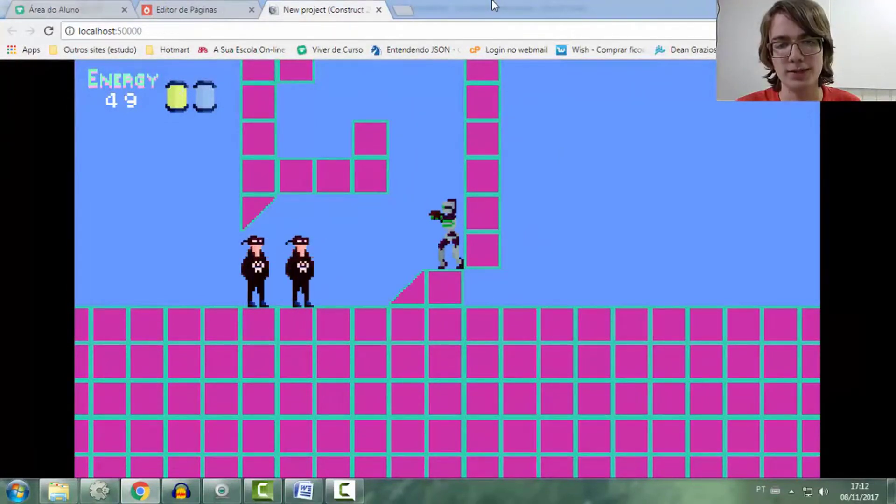
click(379, 10)
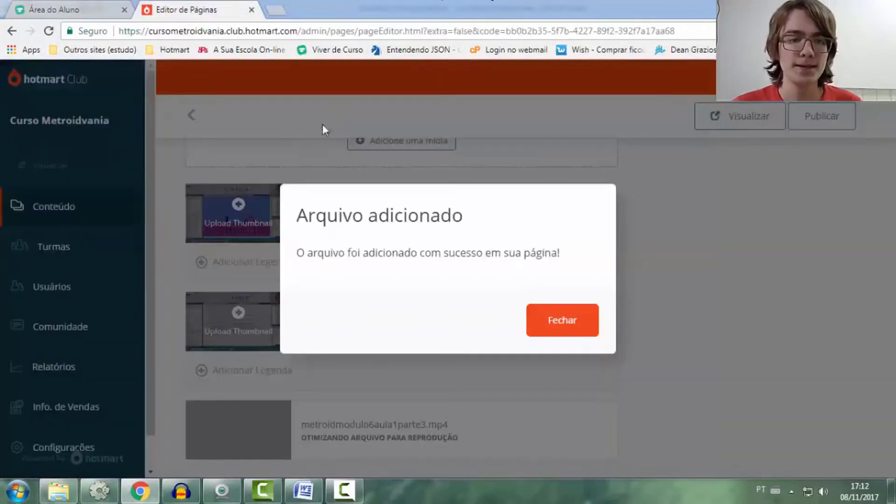
click(140, 490)
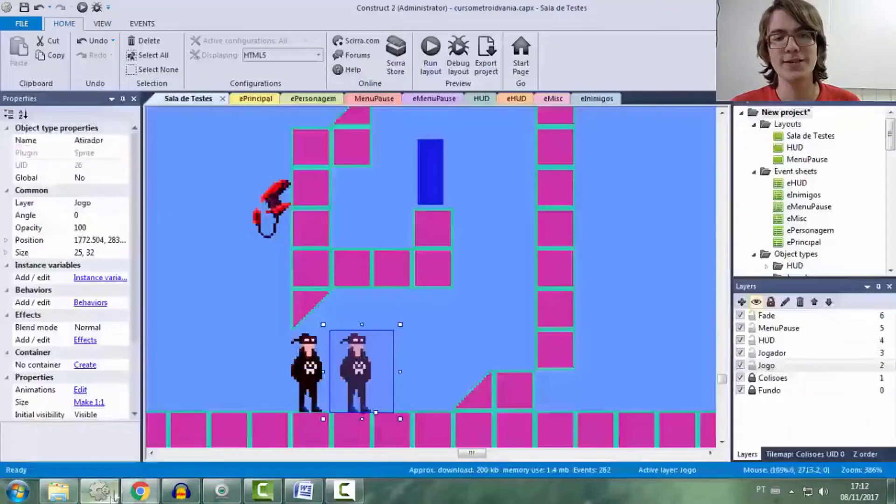
In eInimigos, add a sub-event under the For each Atirador loop that checks whether the Atirador animation "Atirando" is playing
click(587, 98)
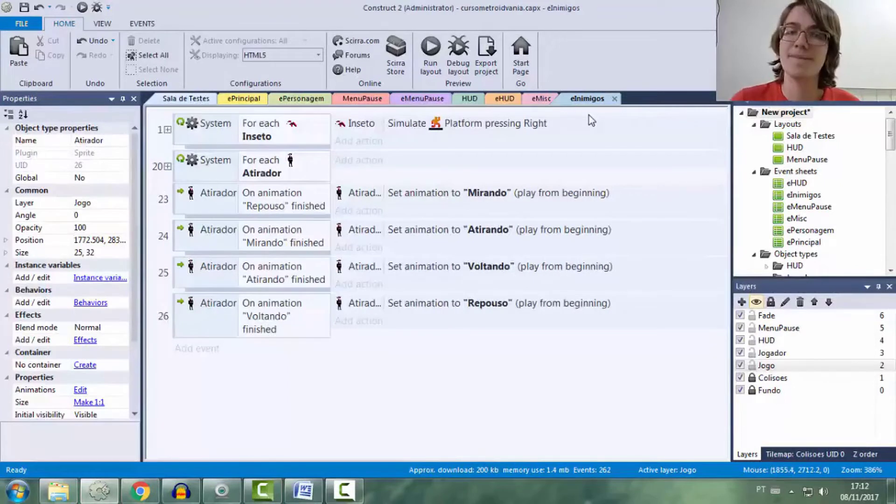
click(168, 166)
click(178, 170)
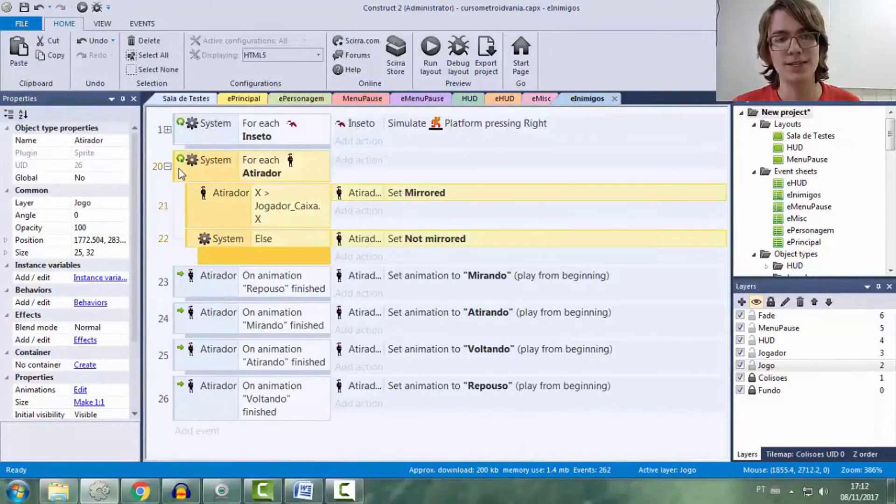
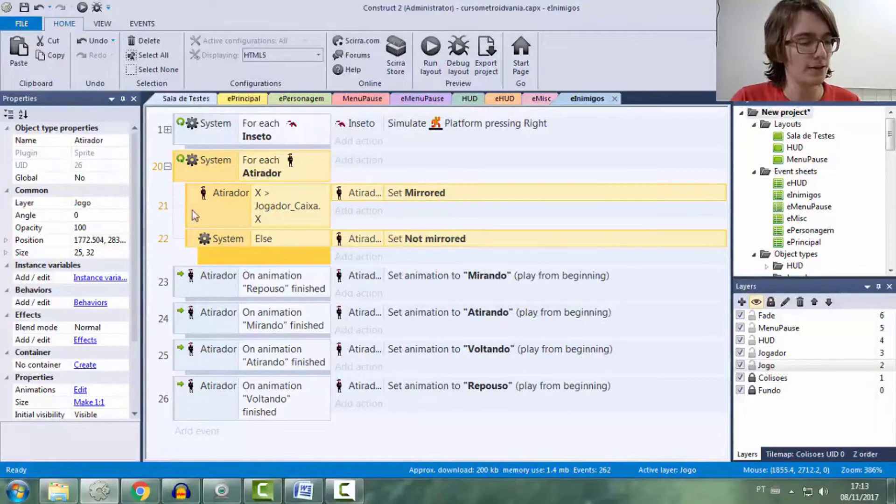
double_click(240, 219)
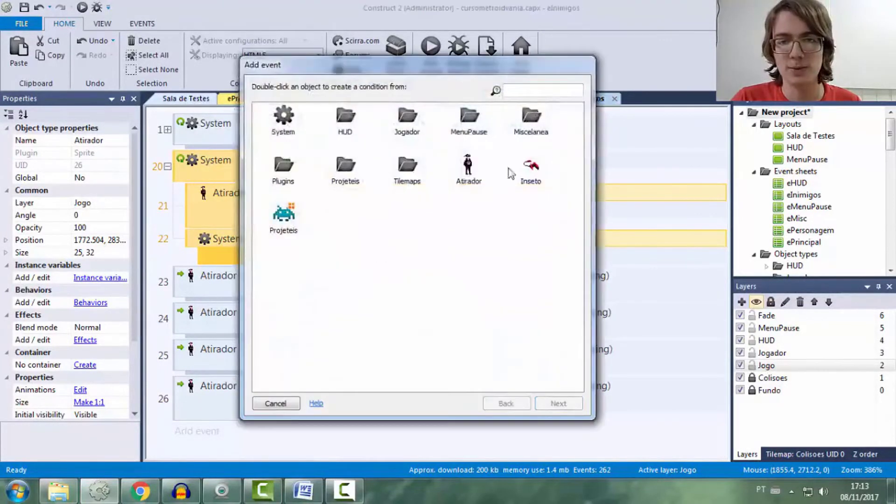
double_click(466, 168)
double_click(294, 183)
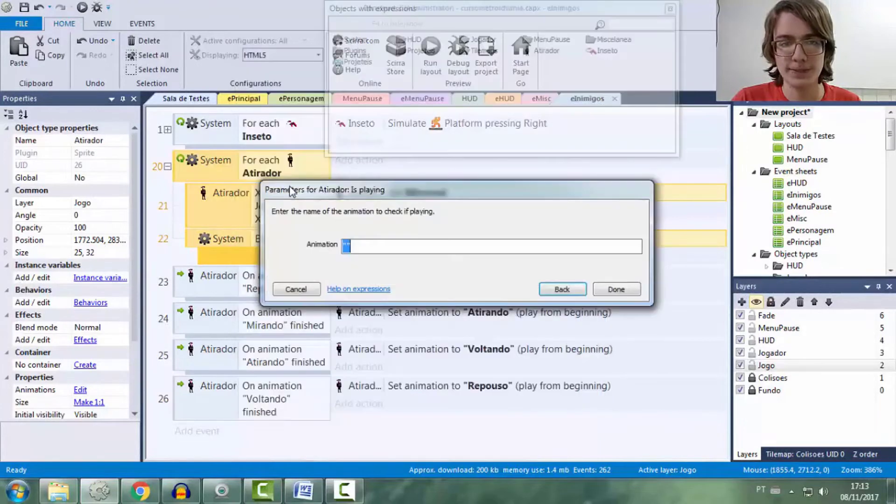
text(")
key(Return)
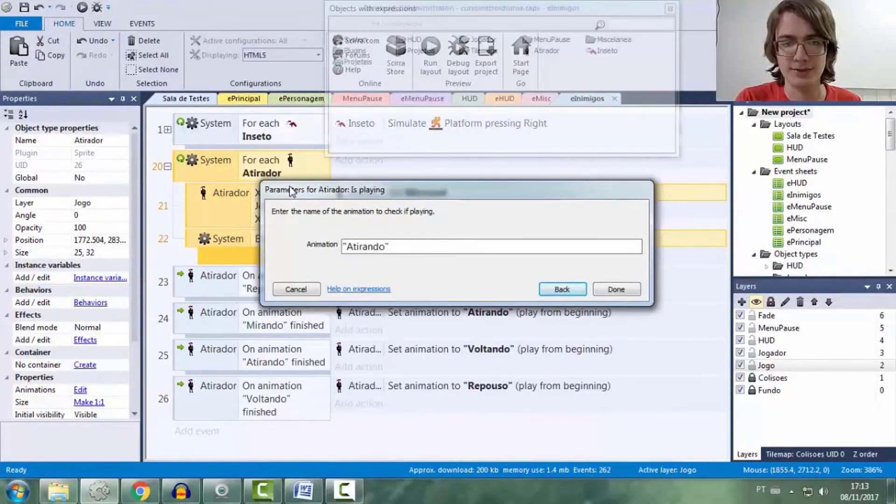
key(Return)
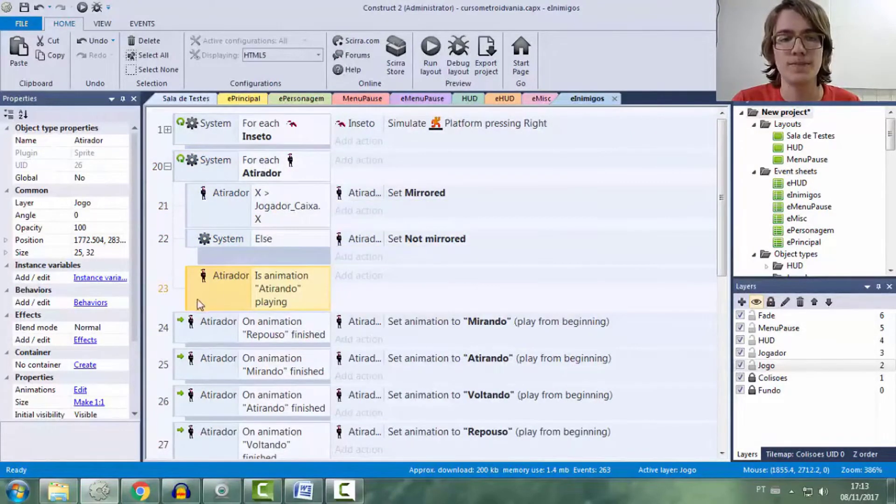
Start adding an Atirador Compare frame condition alongside the "Atirando" is playing check
double_click(208, 249)
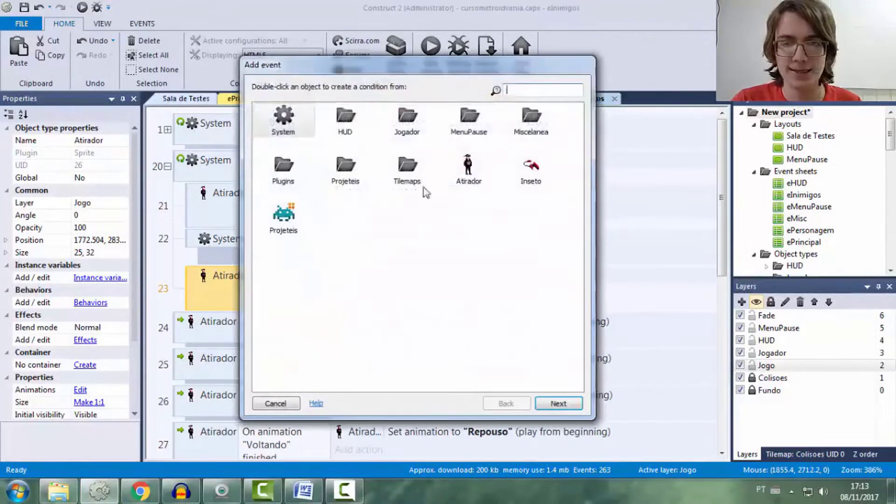
double_click(469, 168)
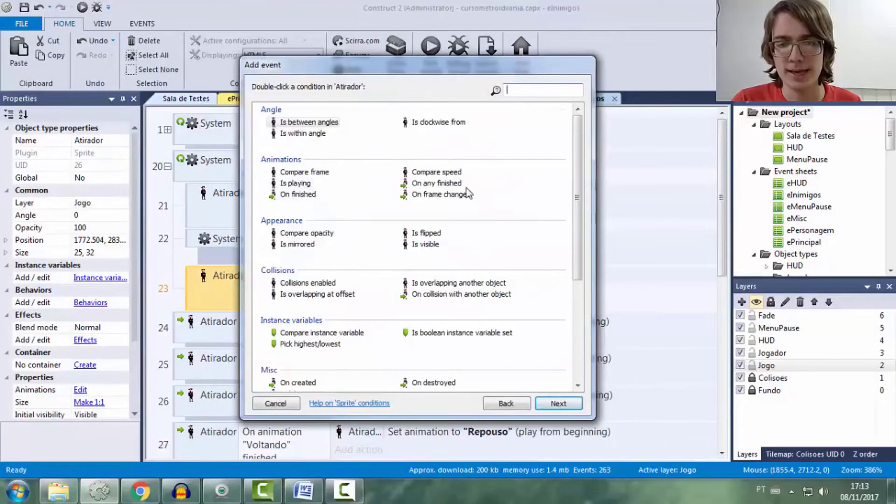
click(295, 182)
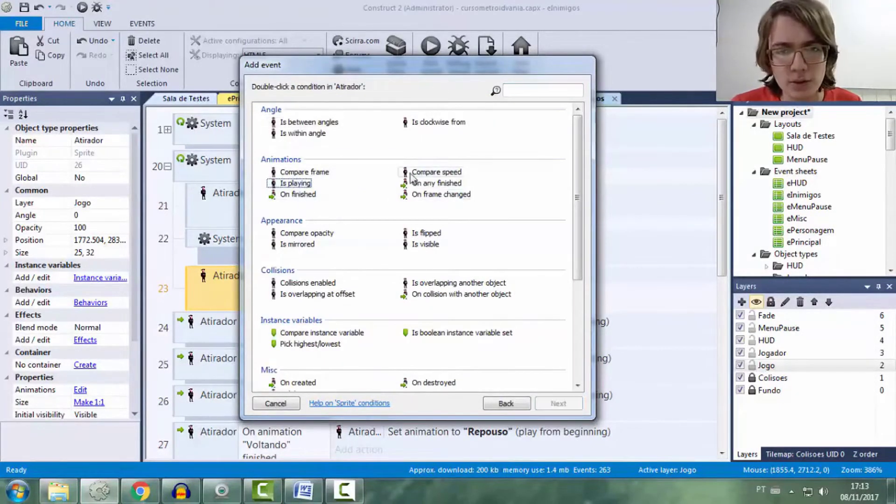
double_click(304, 171)
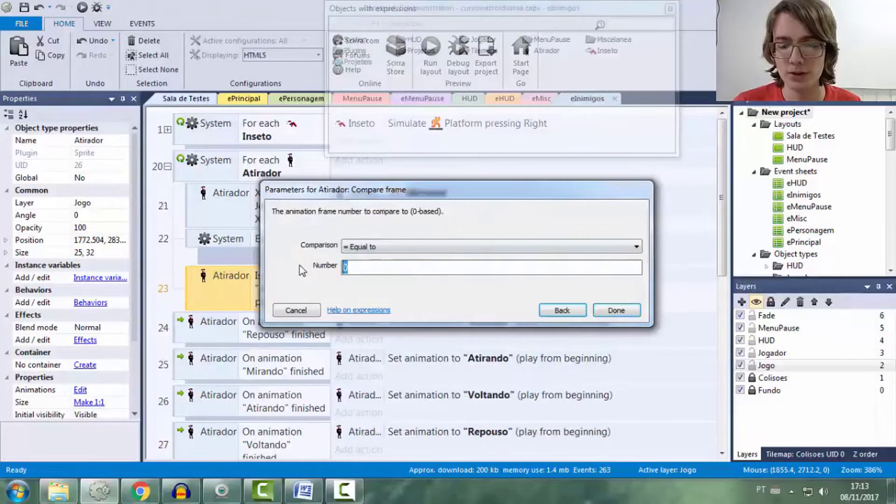
Finish the sub-event comparing Atirador's animation frame as equal to 2, and add a System Trigger once condition to it
text(2)
key(Return)
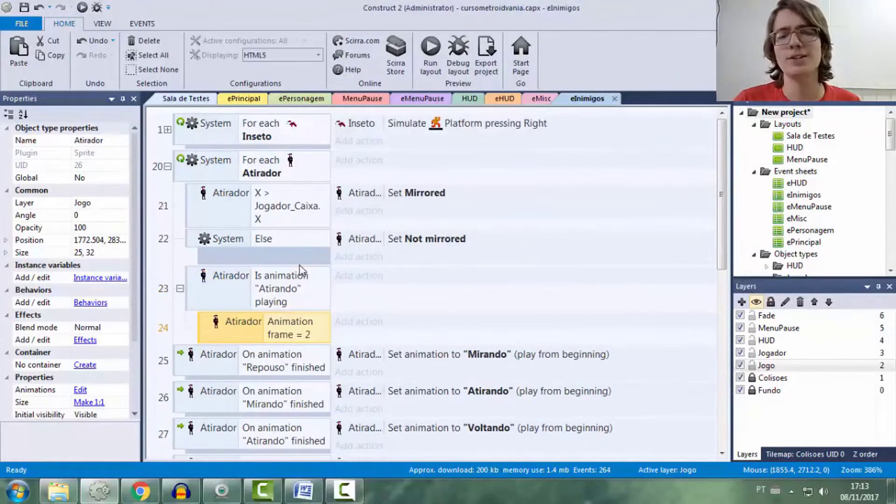
key(c)
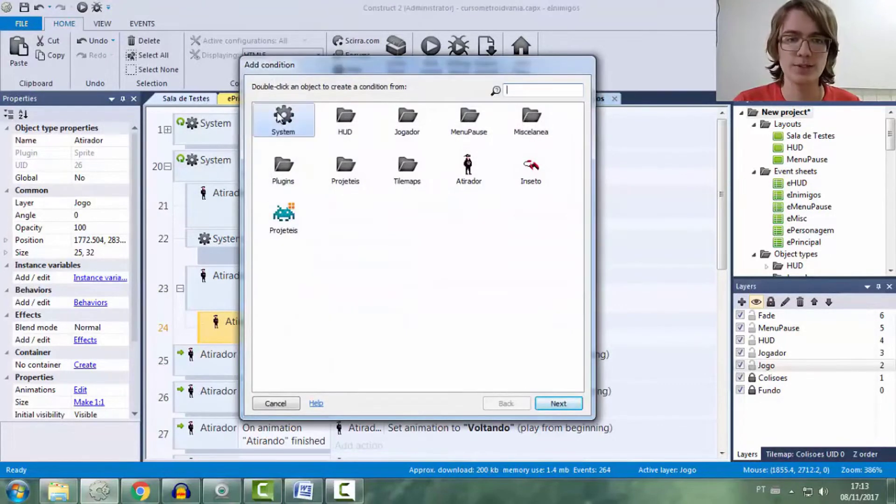
double_click(286, 122)
text(trigger)
double_click(287, 123)
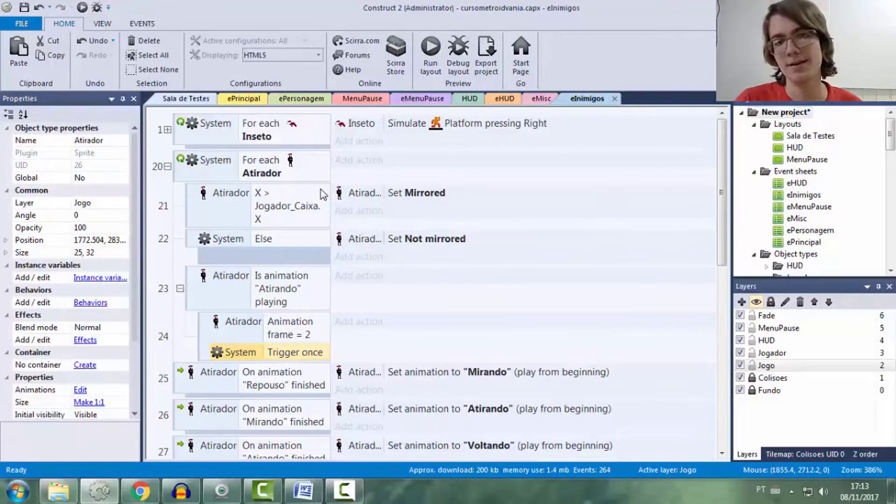
In the Sala de Testes layout, clone the yellow Tiro object type and place the copy below the red shot outside the layout
key(ctrl+Tab)
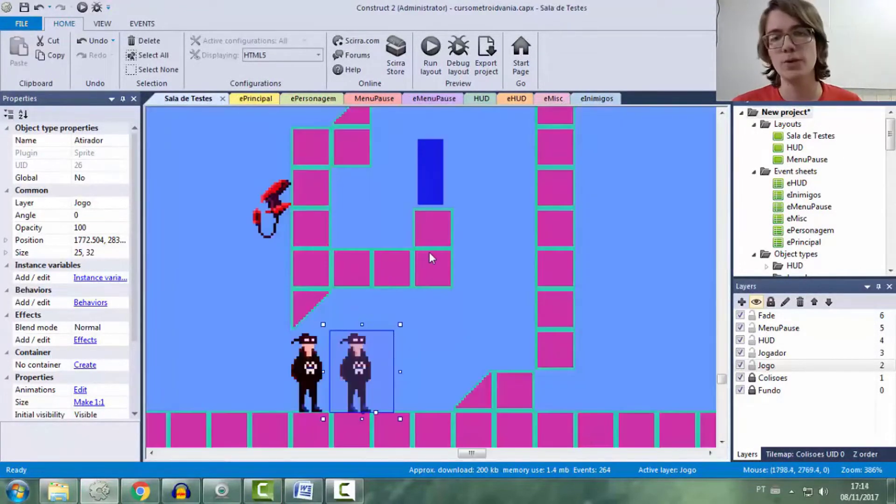
ctrl+scroll(430, 255, down, 6)
middle_drag(431, 254, 480, 261)
ctrl+scroll(481, 261, up, 5)
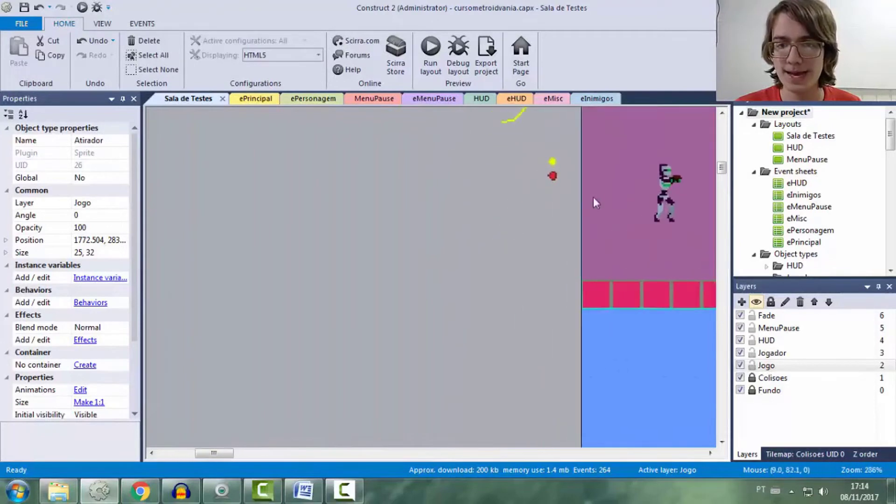
middle_drag(593, 202, 488, 281)
ctrl+scroll(488, 281, up, 3)
ctrl+scroll(486, 250, up, 1)
middle_drag(486, 251, 446, 237)
click(432, 215)
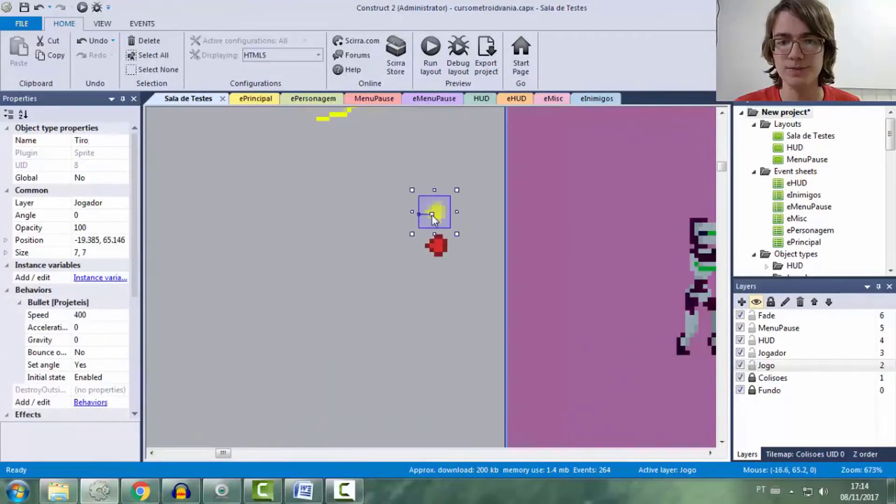
right_click(437, 214)
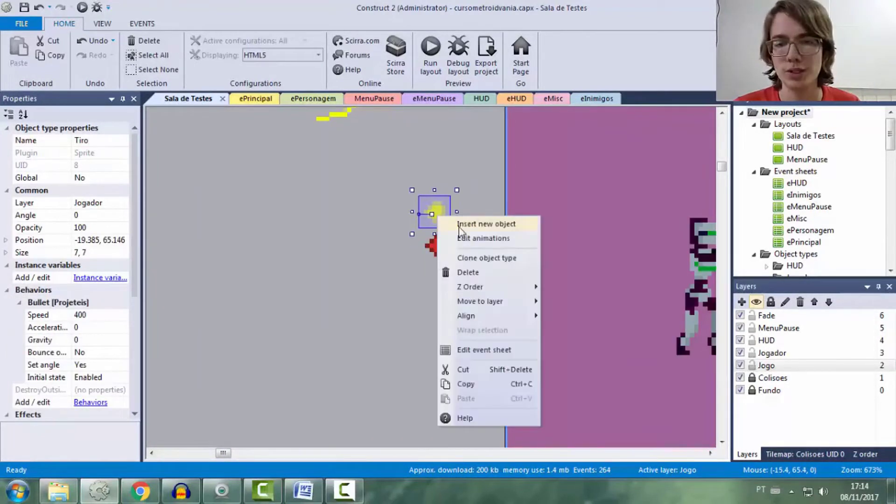
click(485, 256)
click(444, 280)
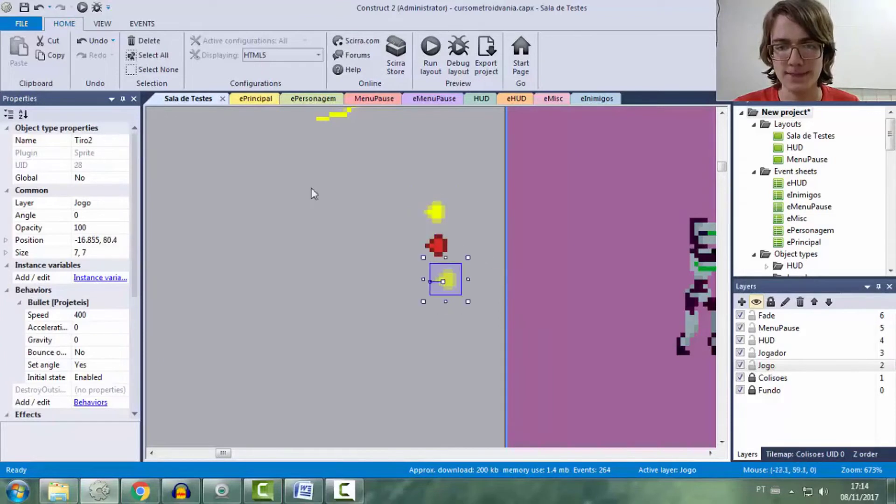
Rename the cloned shot object as Tiro_Atirador
click(119, 140)
key(End)
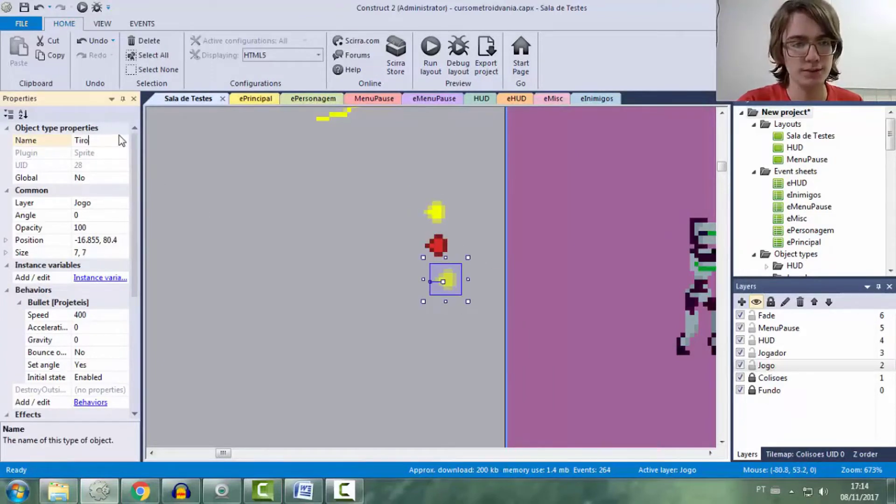
key(BackSpace)
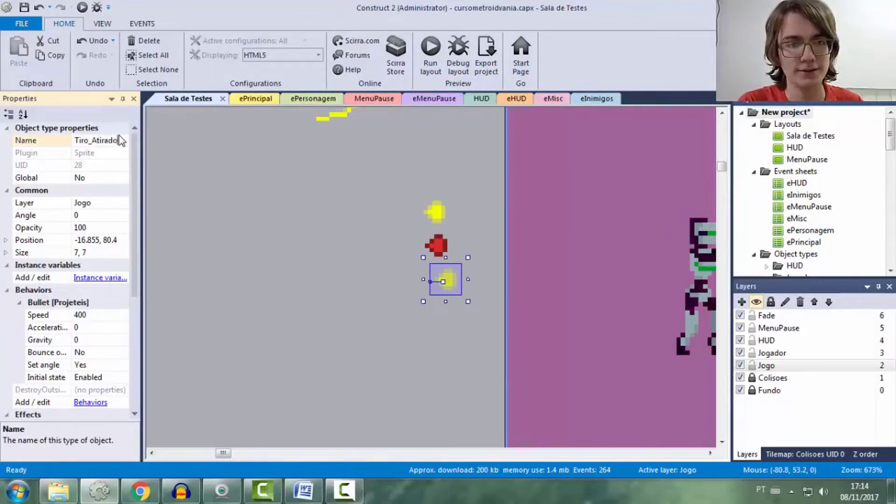
key(Return)
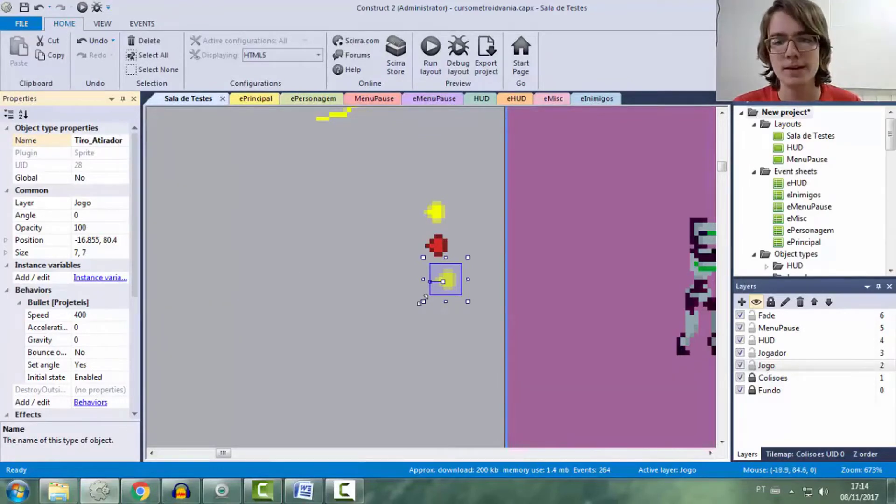
Recolor the Tiro_Atirador sprite with Fill, using orange (250, 118, 4) for its core and dark orange (141, 67, 2) for its outline
double_click(450, 290)
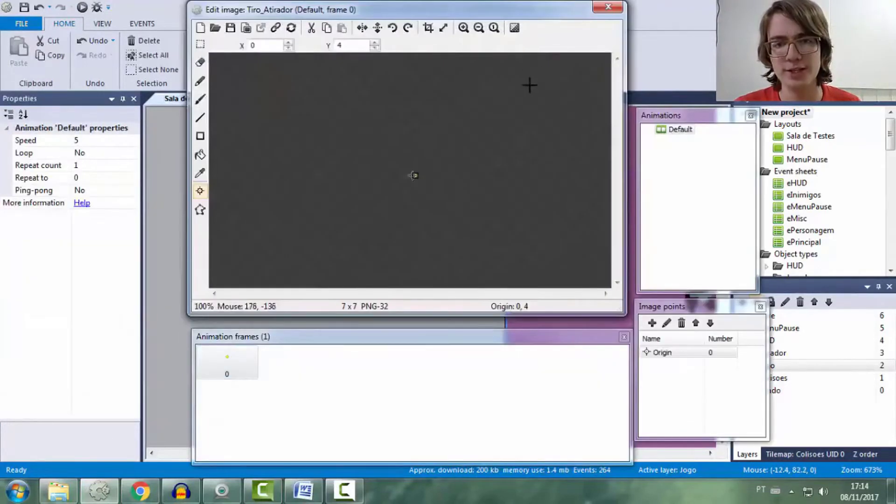
ctrl+scroll(504, 124, up, 5)
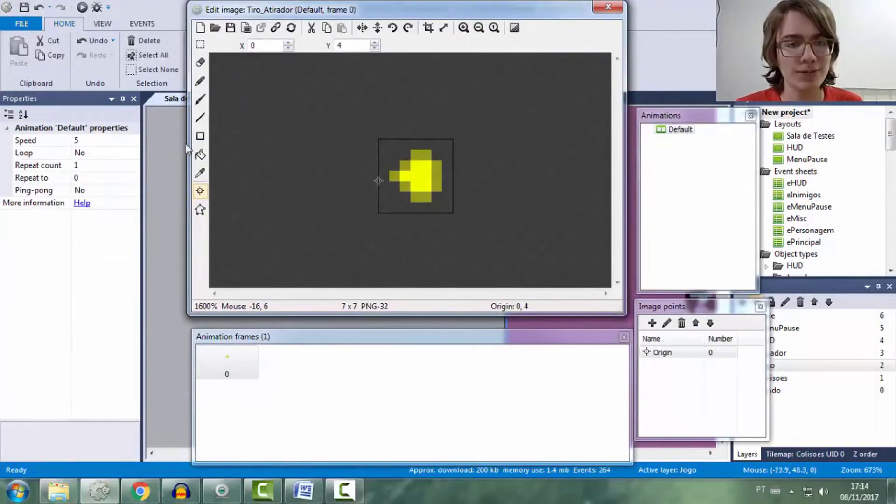
click(200, 155)
drag(23, 286, 18, 266)
click(424, 189)
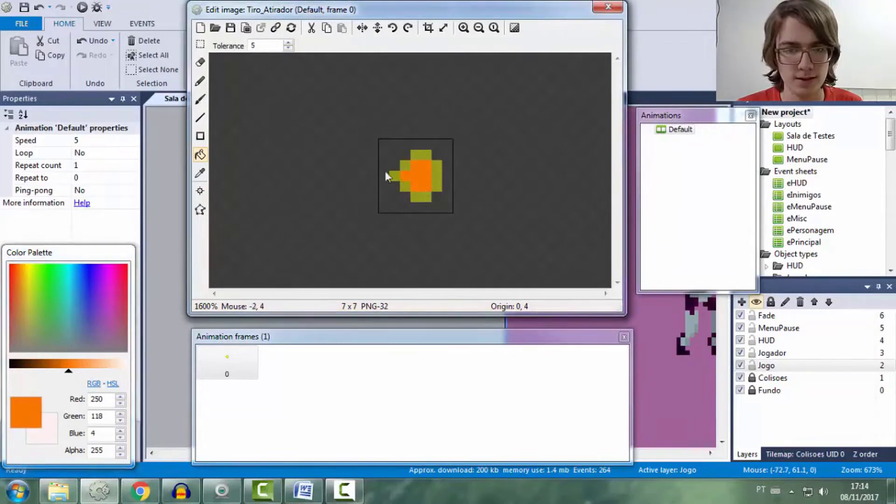
drag(51, 371, 42, 371)
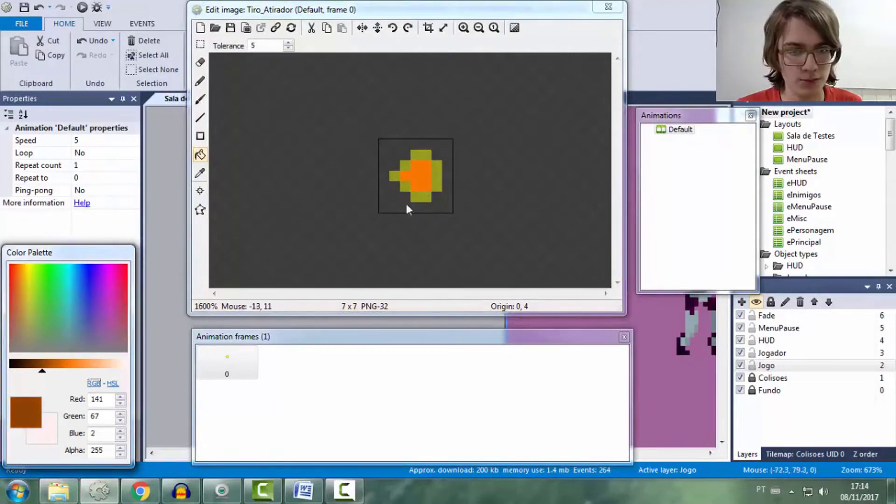
click(426, 156)
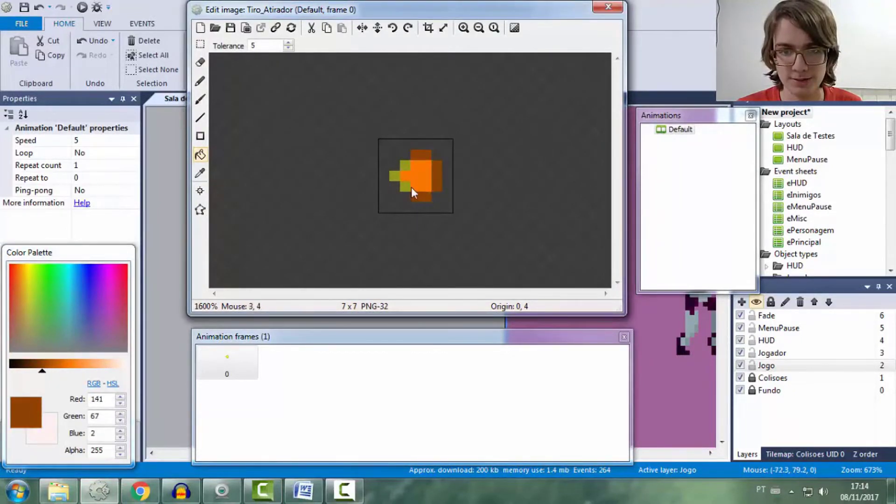
click(606, 12)
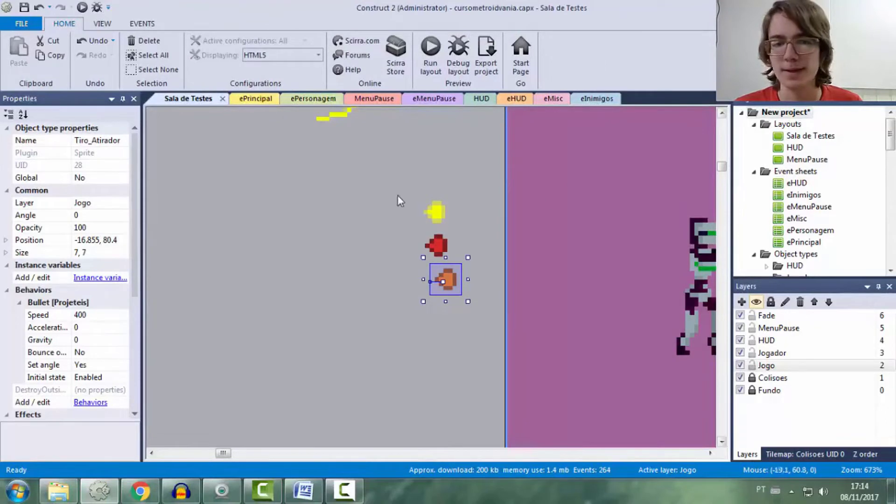
Return to the eInimigos event sheet and select the sub-event with Atirador's animation frame = 2 and Trigger once
click(398, 227)
ctrl+scroll(385, 246, down, 6)
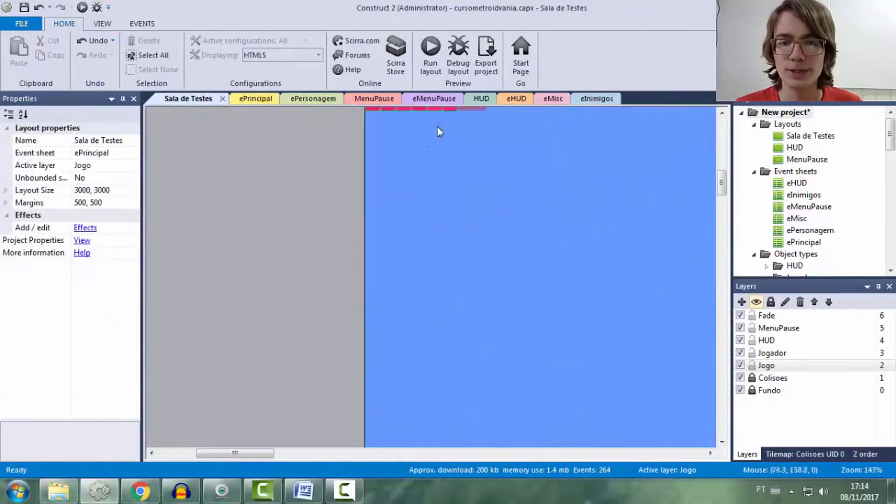
click(597, 99)
scroll(448, 269, down, 1)
click(290, 306)
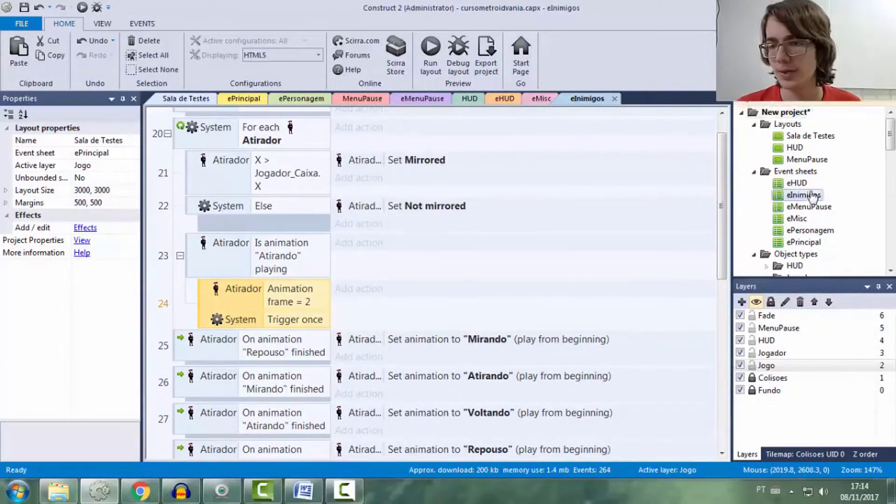
Examine frames 0, 1 and 2 of Atirador's Atirando animation to check the firing pose, and close the image editor
scroll(824, 210, down, 5)
scroll(825, 210, down, 2)
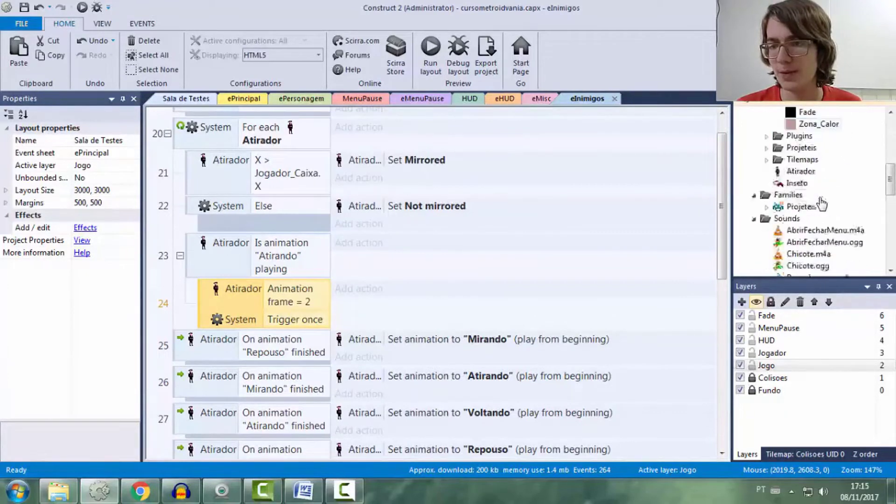
double_click(798, 171)
click(682, 150)
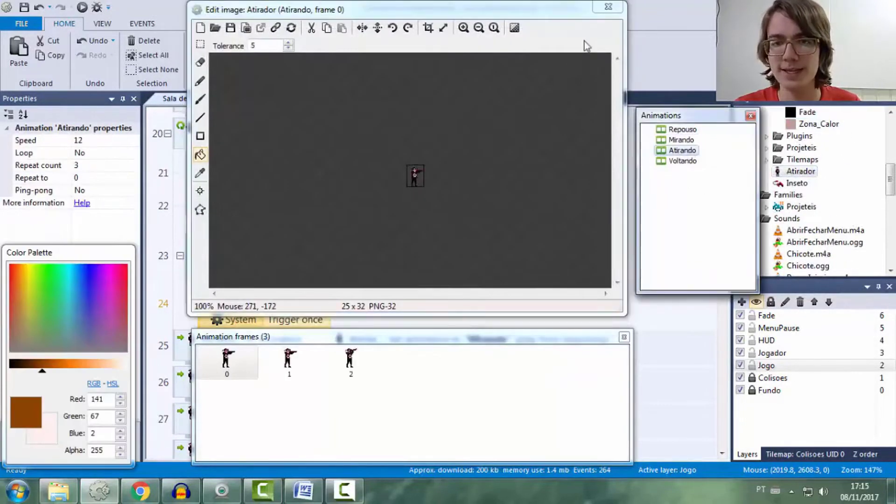
ctrl+scroll(534, 146, up, 3)
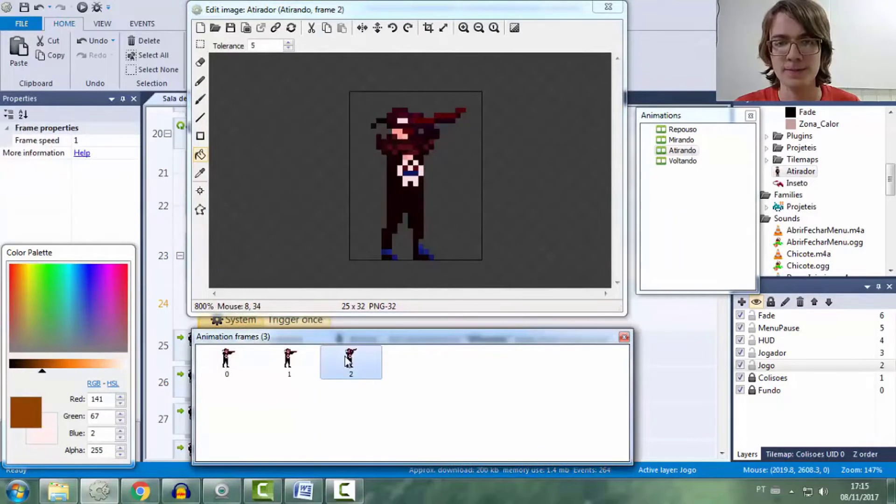
click(682, 150)
click(227, 359)
click(288, 359)
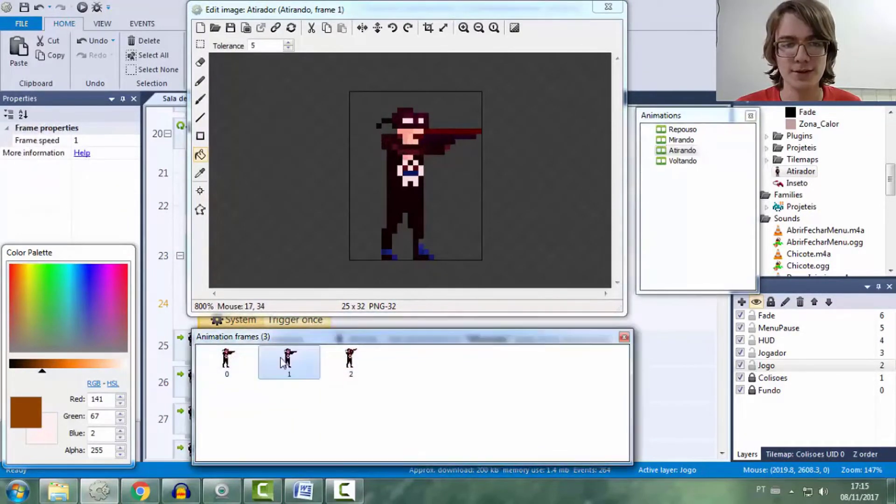
click(350, 360)
click(227, 359)
click(289, 360)
click(351, 359)
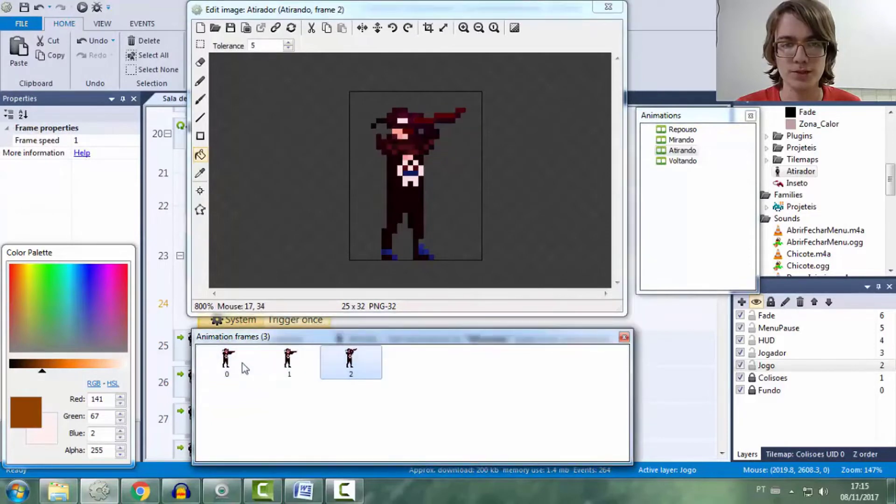
click(227, 359)
click(289, 360)
click(349, 360)
click(608, 6)
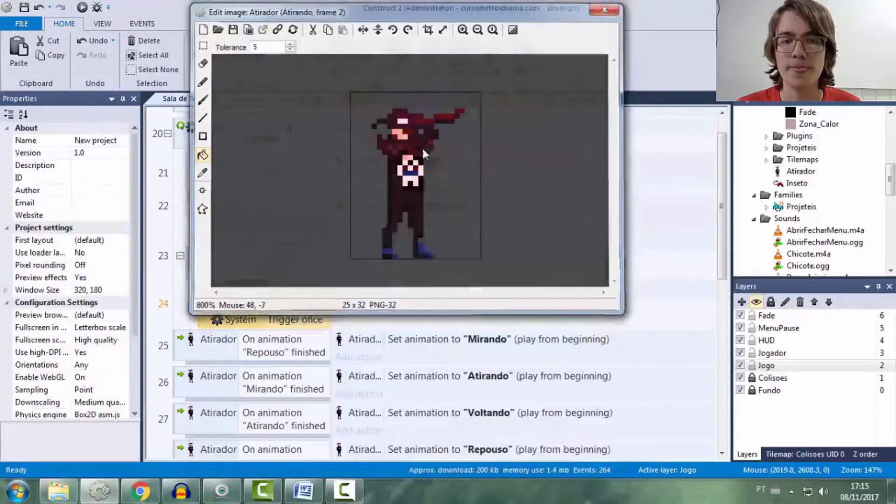
Add a System Create object action to the animation frame = 2 sub-event, with Tiro_Atirador as the object to create
click(360, 289)
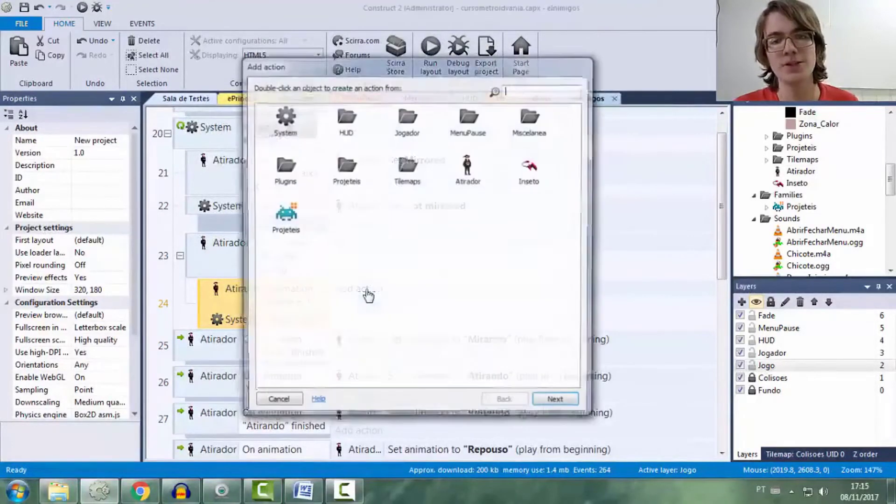
click(294, 124)
text(crea)
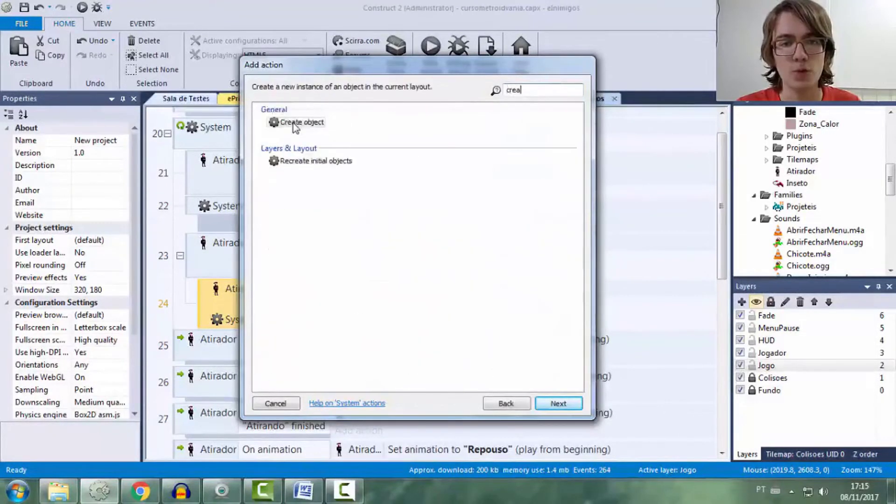
double_click(294, 123)
click(481, 246)
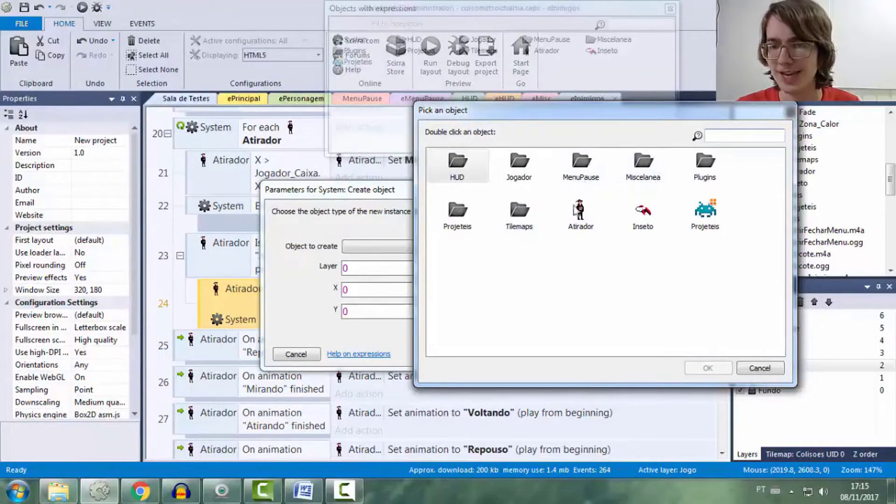
double_click(459, 215)
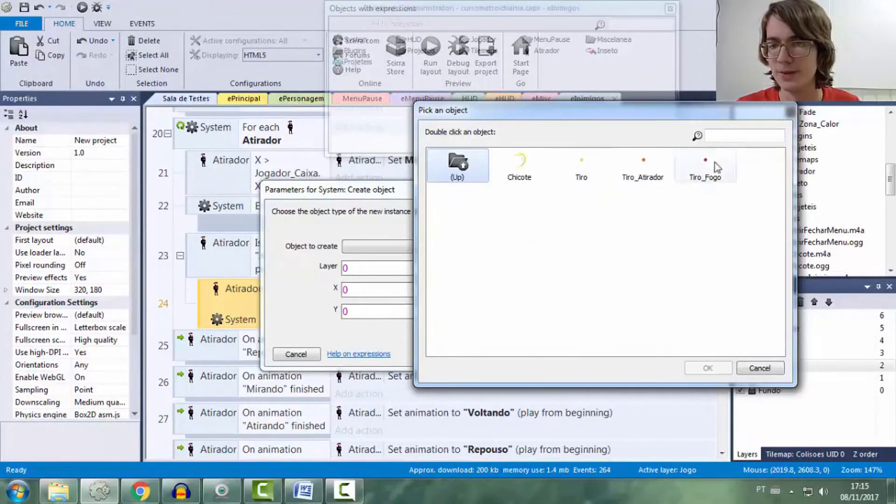
double_click(642, 168)
key(Tab)
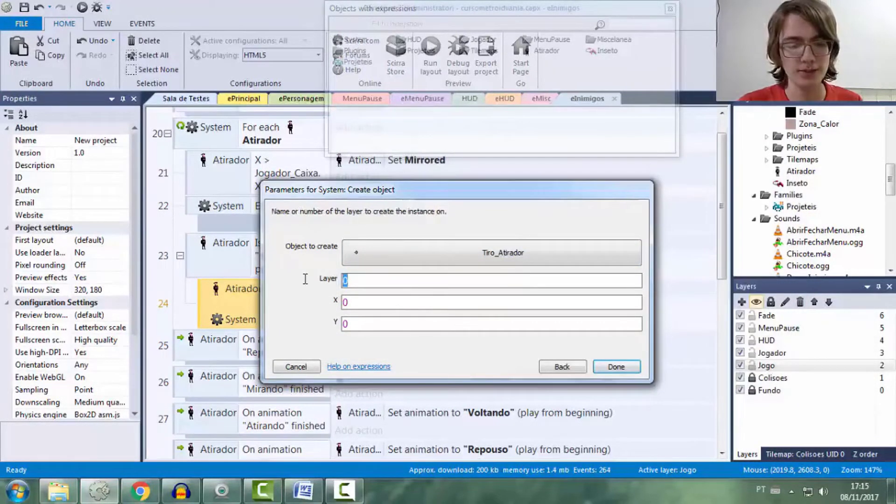
text(")
key(Down)
key(Down)
key(Down)
key(Down)
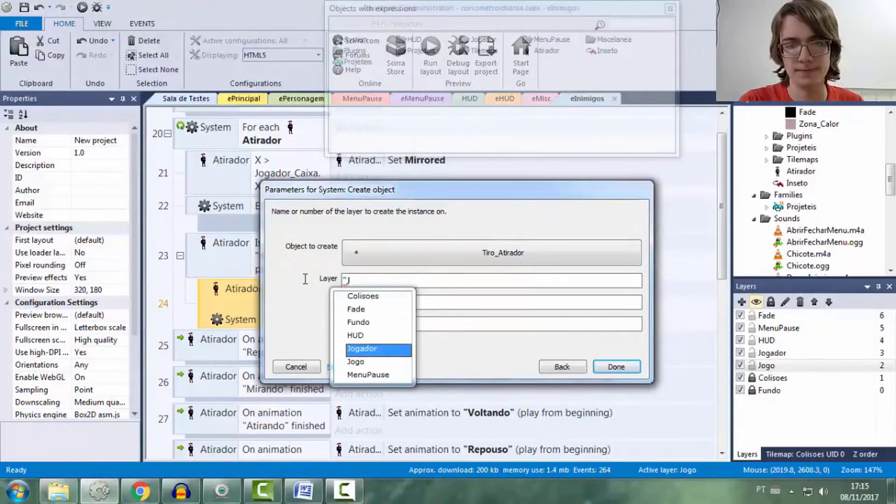
key(BackSpace)
key(BackSpace)
Set the Create object layer to Atirador.LayerName, X to Atirador.ImagePointX(1) and Y to Atirador.ImagePointY(1), and confirm the action
text(Atirador)
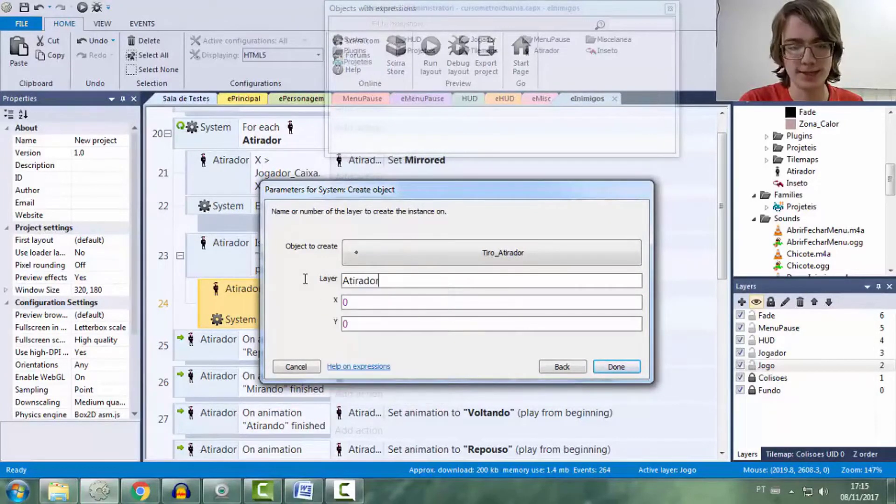
text(.LayerName)
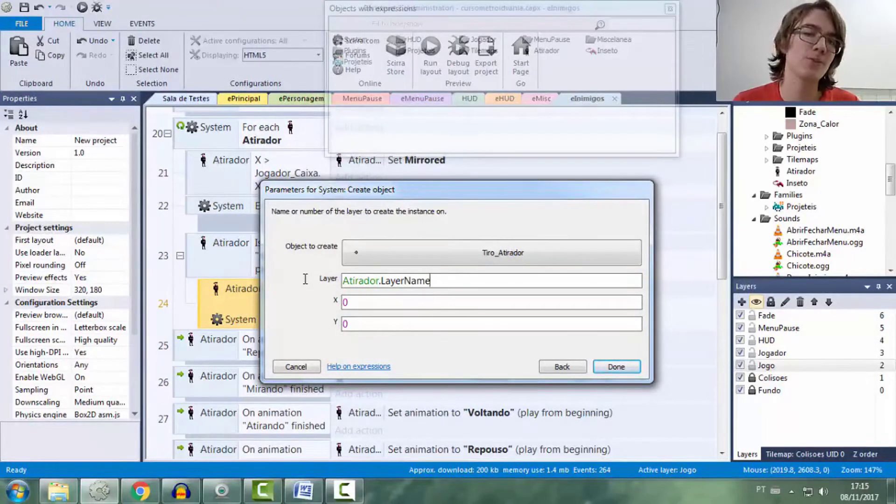
key(Tab)
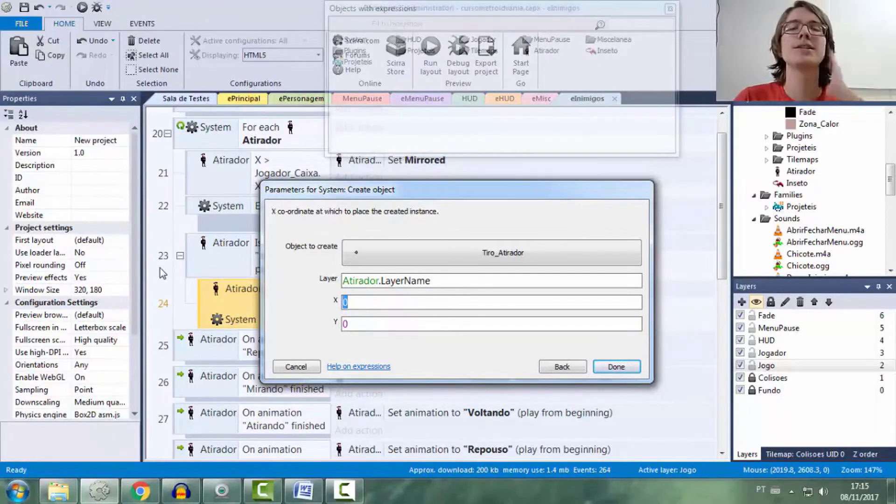
text(Ati)
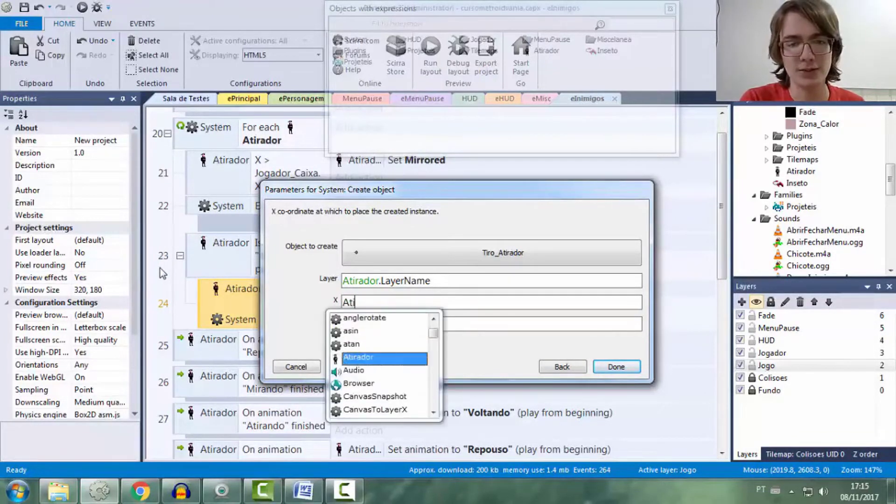
text(rador.Image)
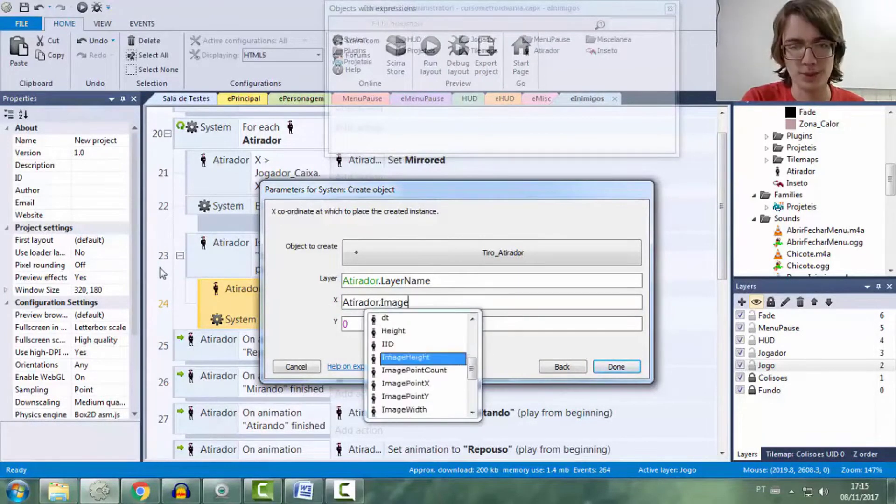
text(PointX()
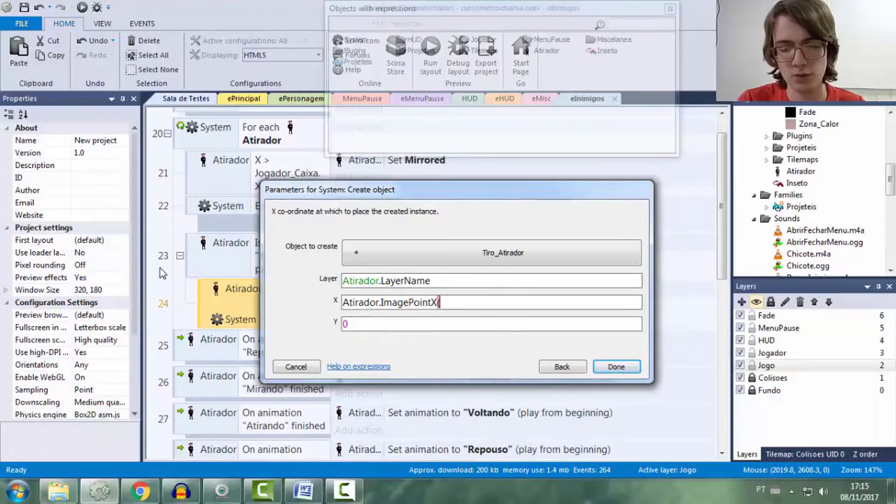
text(1))
key(Tab)
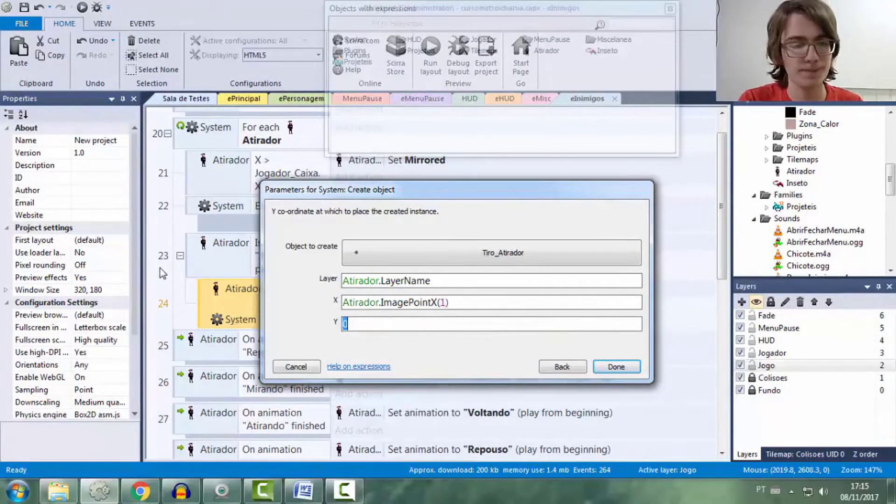
text(Atirador.Ima)
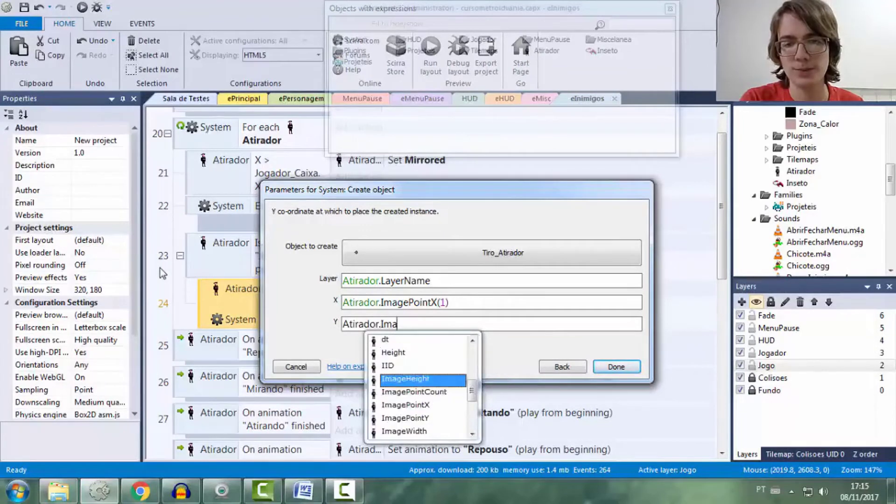
text(gePointY()
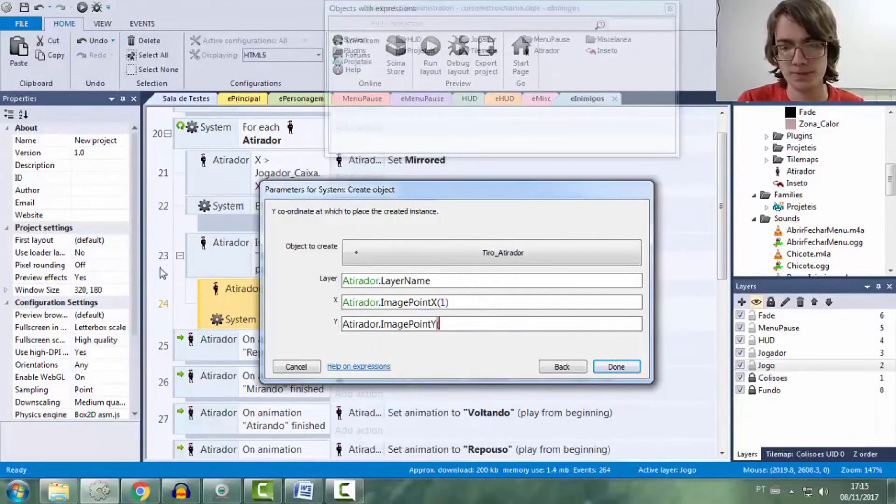
text(1))
key(Return)
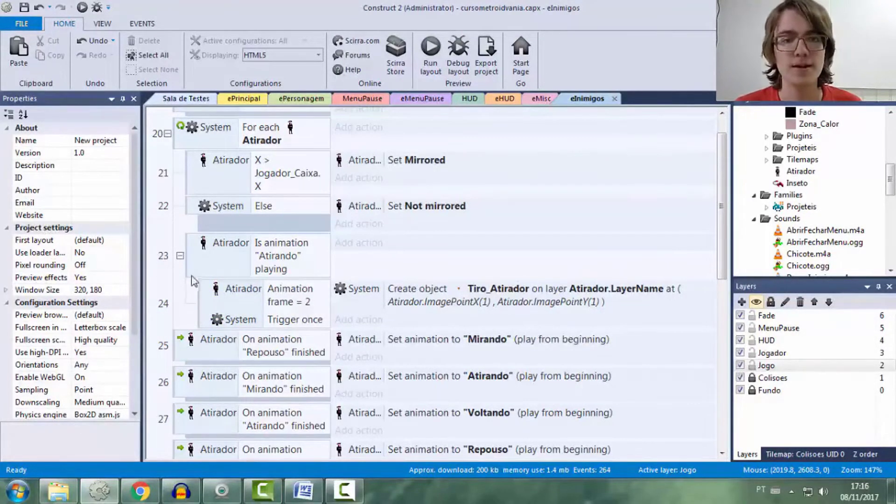
Run the Sala de Testes layout and move the player around both Atirador enemies to test their shots, closing the old and new previews
click(185, 98)
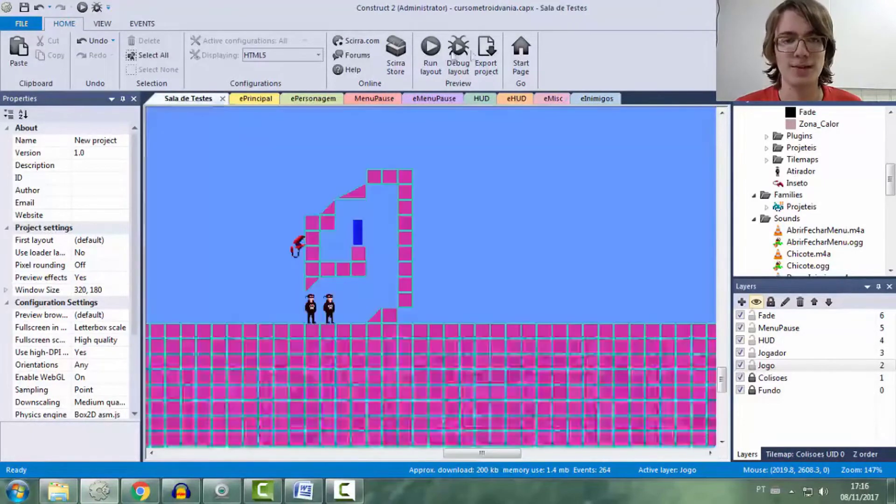
click(430, 49)
click(436, 53)
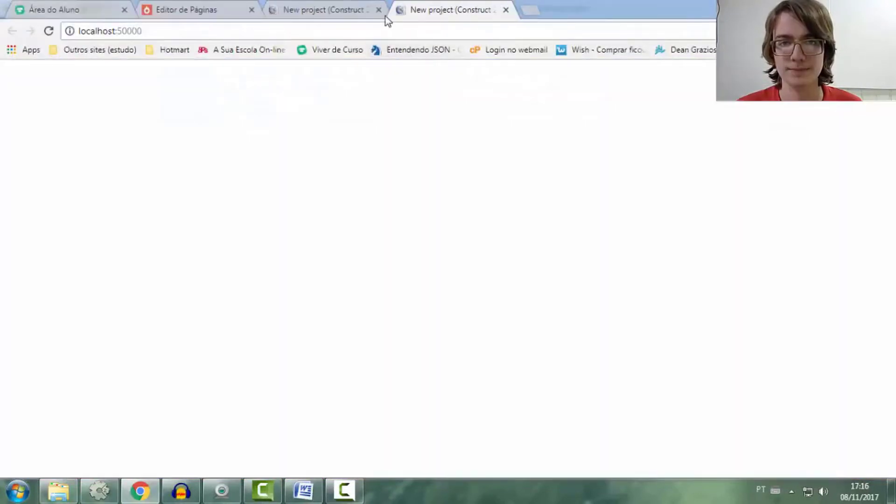
click(378, 9)
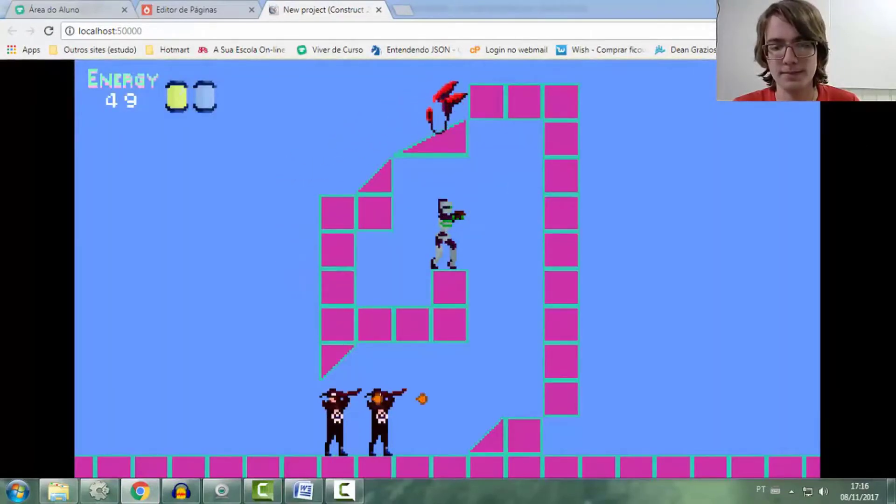
key(Right)
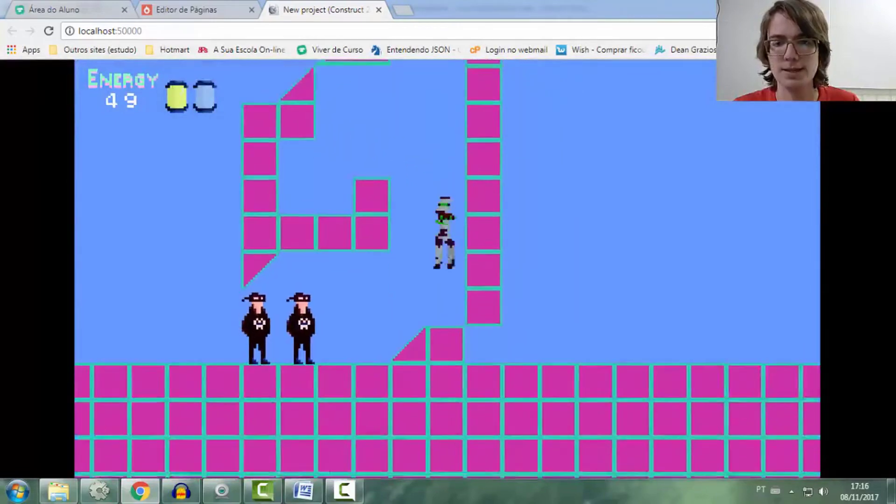
key(Left)
key(Left)
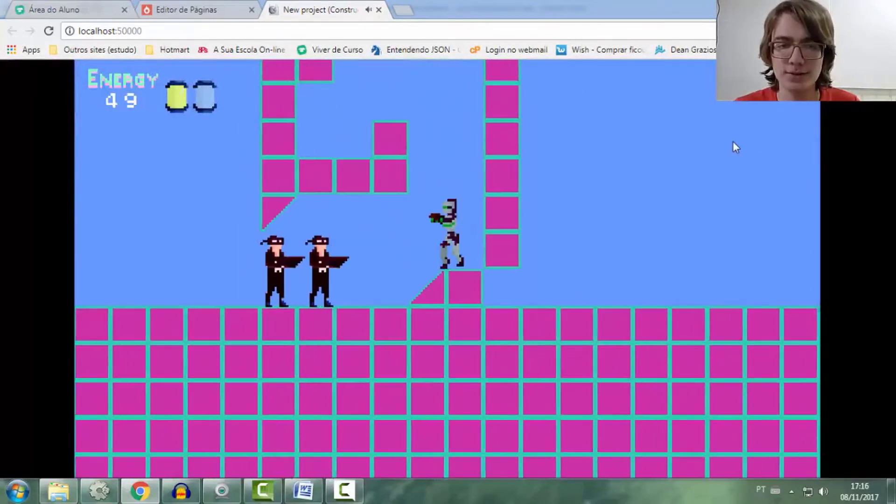
key(Left)
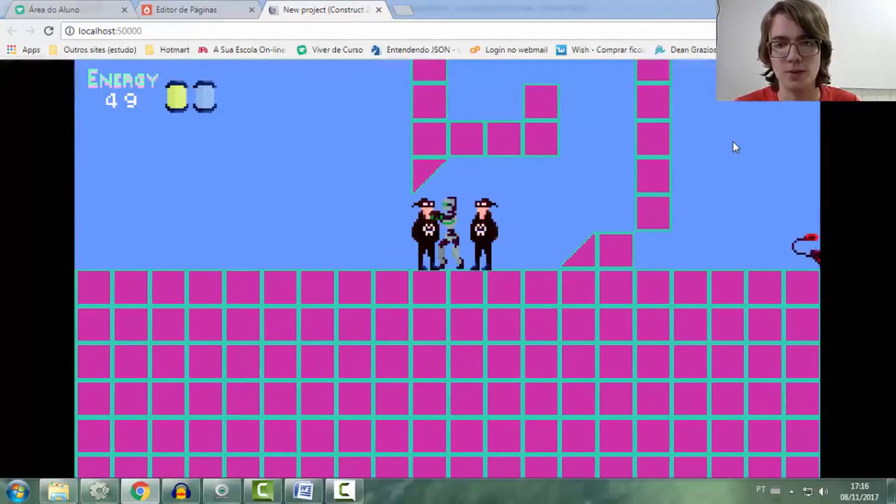
click(378, 9)
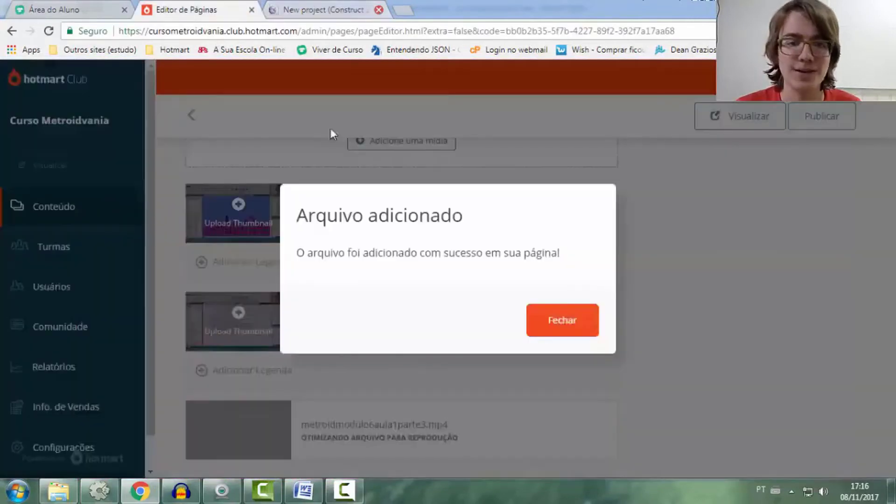
Return to the eInimigos event sheet and start a new sub-event under Atirador's animation frame = 2 event
key(alt+Tab)
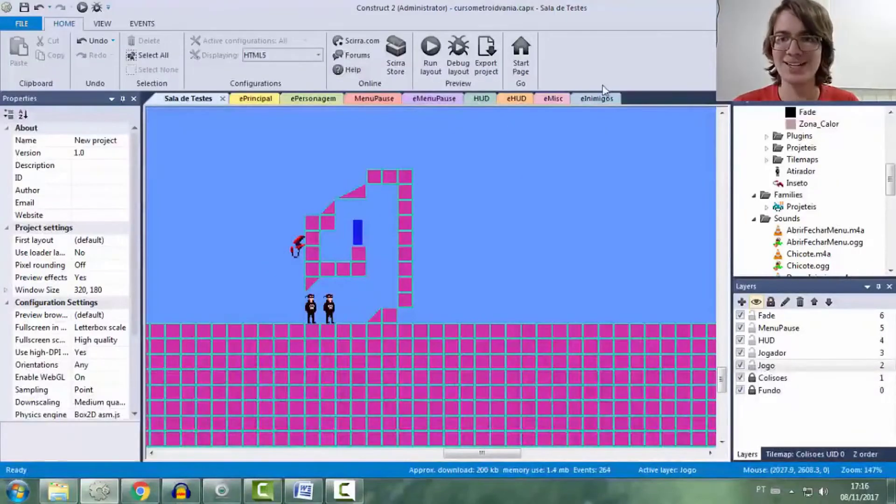
click(597, 98)
scroll(254, 260, down, 1)
click(201, 284)
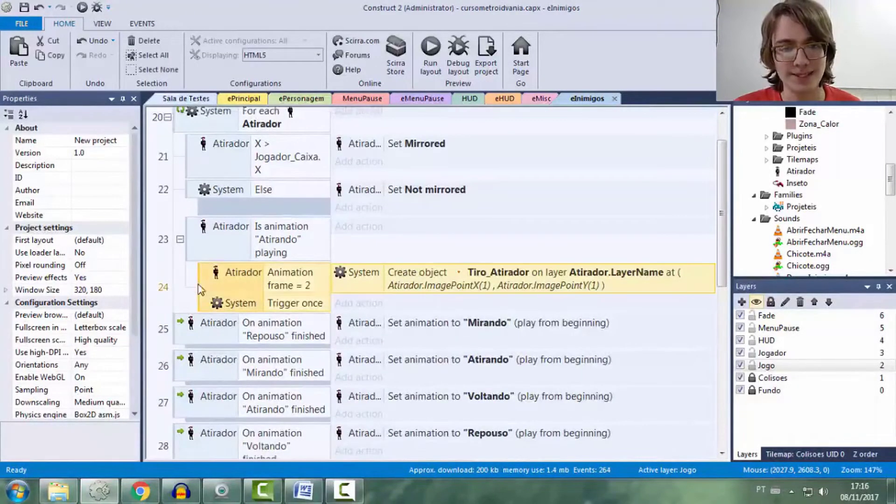
scroll(215, 253, down, 2)
key(e)
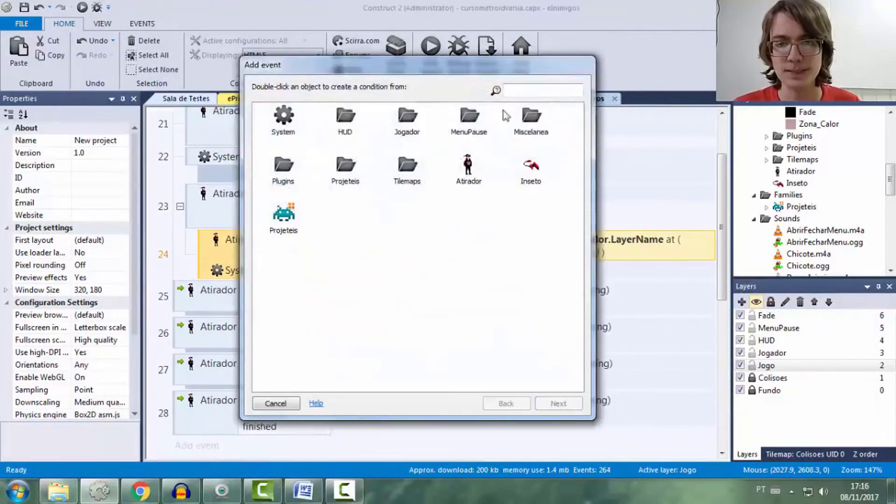
double_click(350, 169)
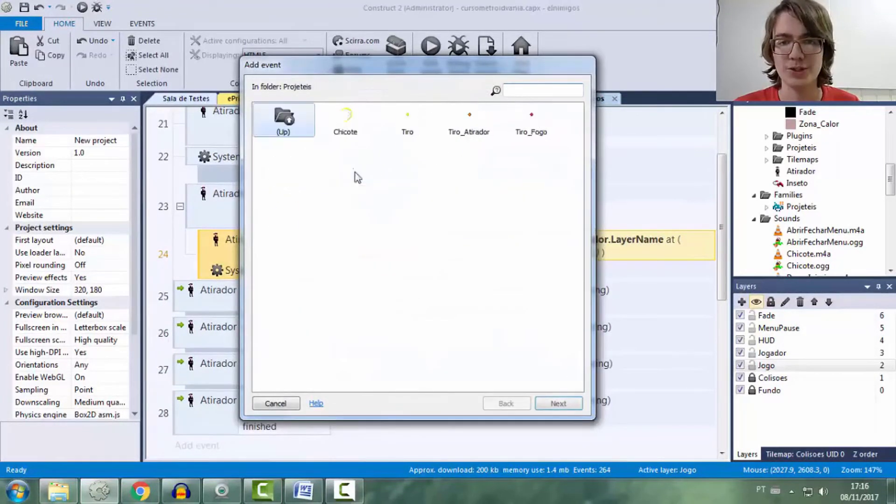
double_click(470, 124)
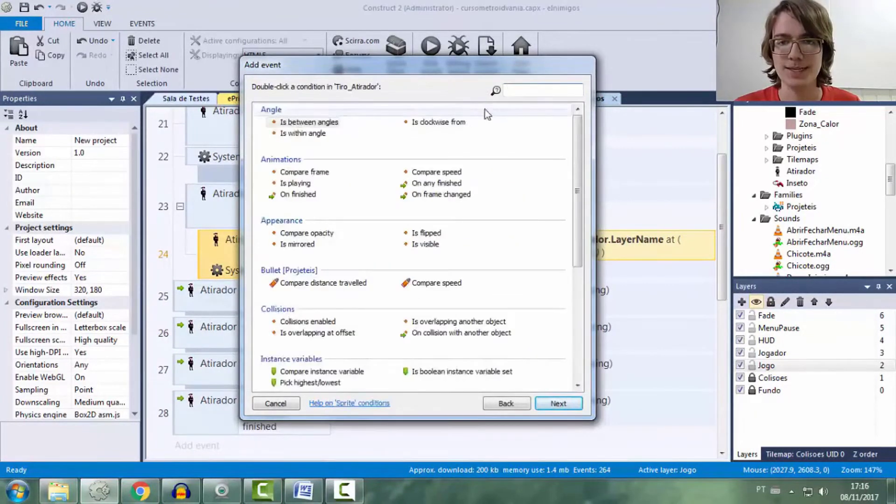
click(508, 403)
click(498, 404)
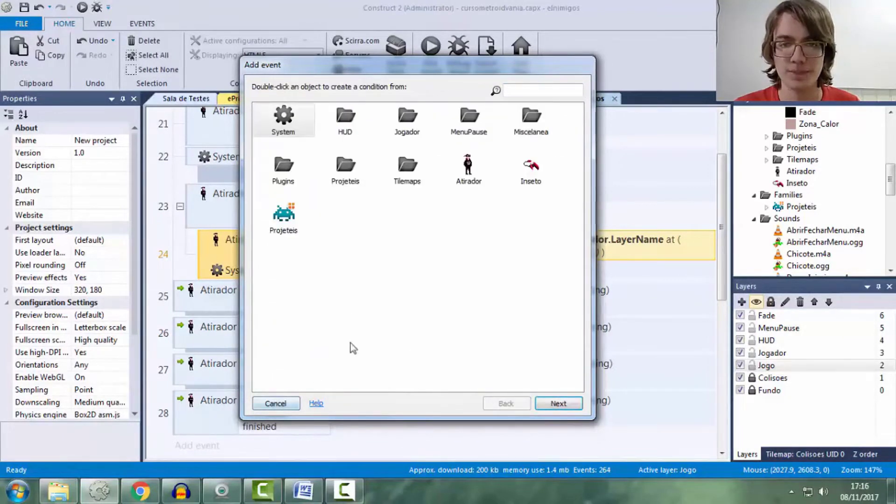
Use Atirador's Is mirrored condition for the new sub-event
click(461, 188)
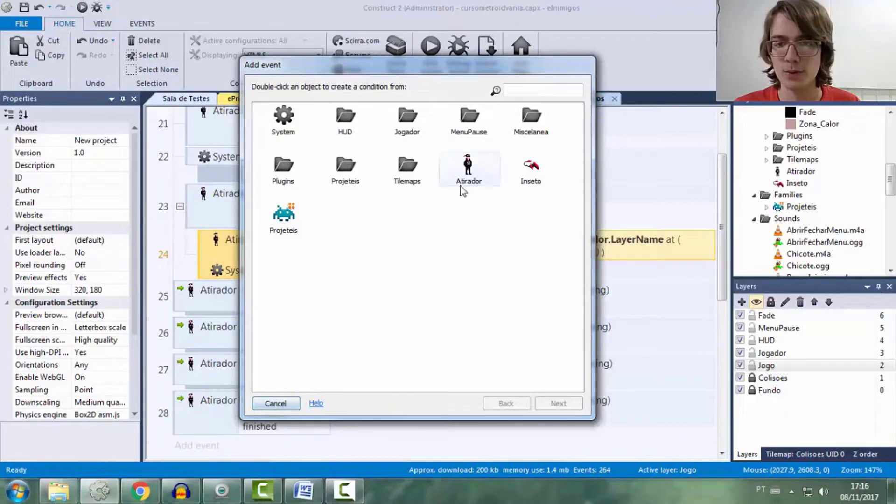
double_click(476, 164)
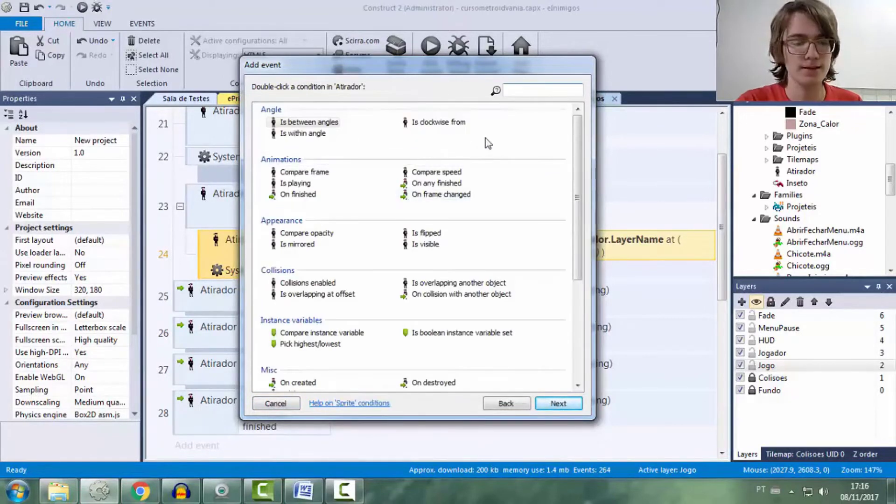
text(mir)
key(Return)
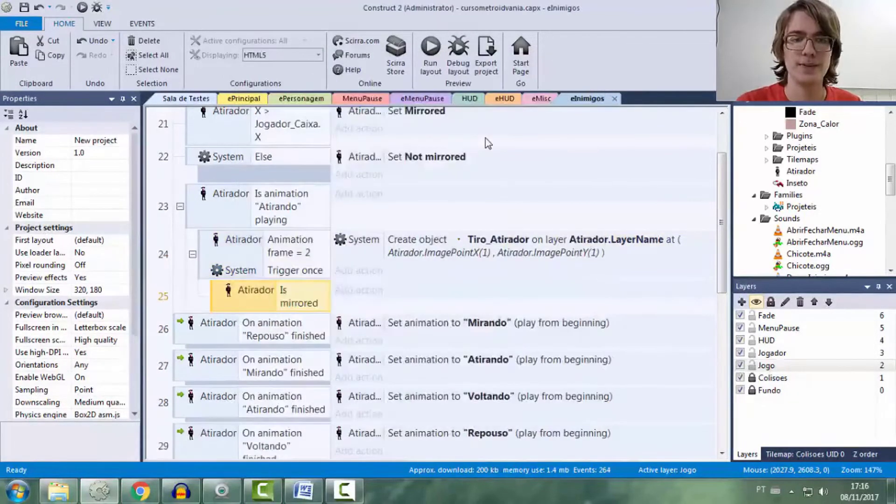
Start a new action for Tiro_Atirador, from the Projeteis folder, in the Is mirrored sub-event
click(343, 290)
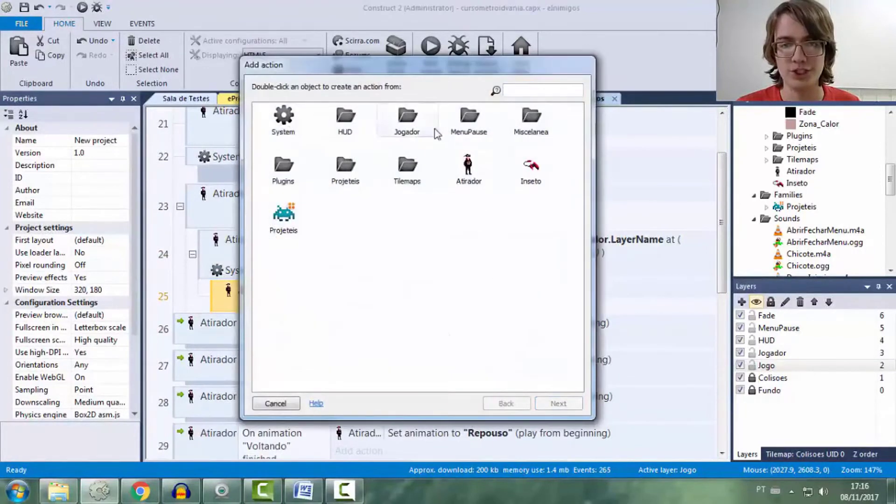
double_click(359, 166)
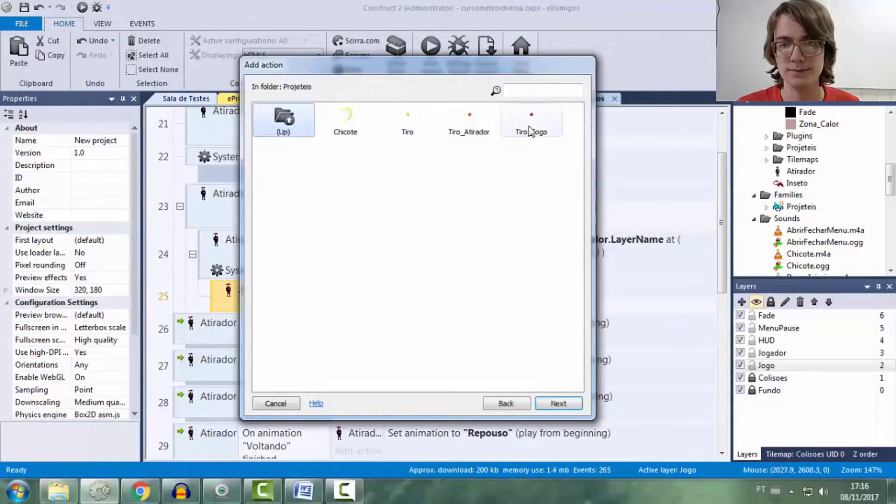
double_click(478, 130)
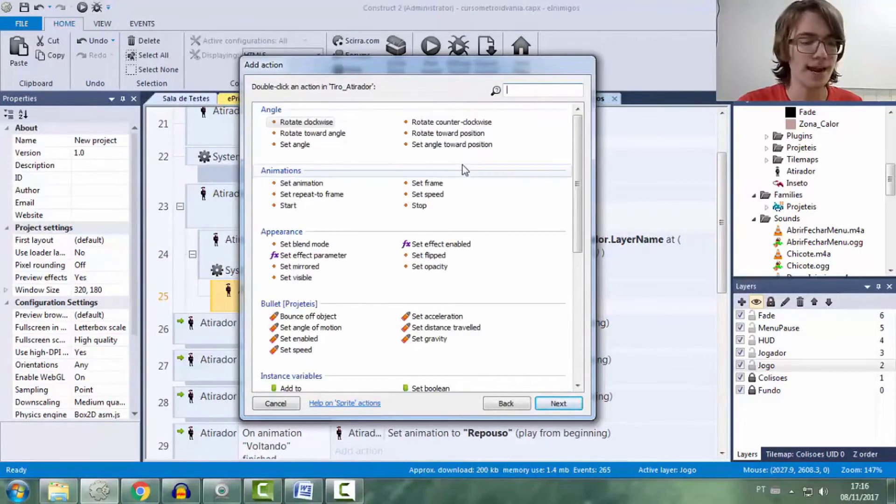
text(mirr)
key(Return)
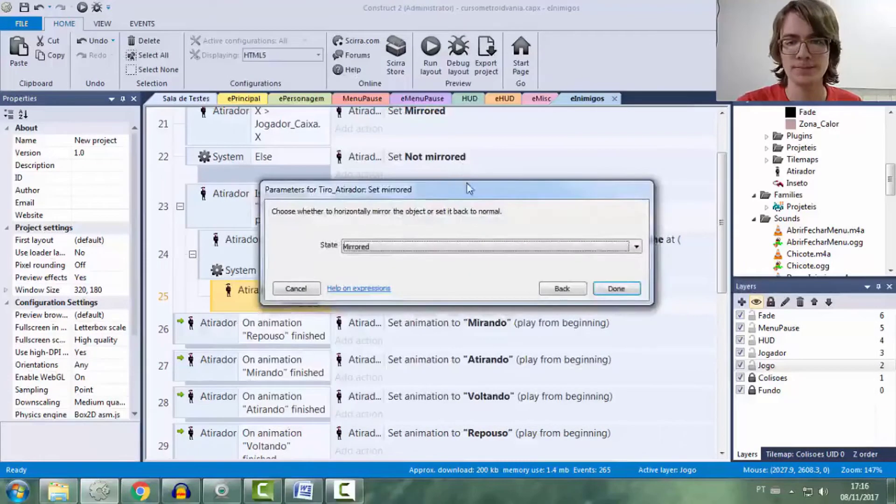
click(558, 289)
Find the angle actions for Tiro_Atirador and add Set angle with a value of 180 degrees
drag(525, 89, 490, 91)
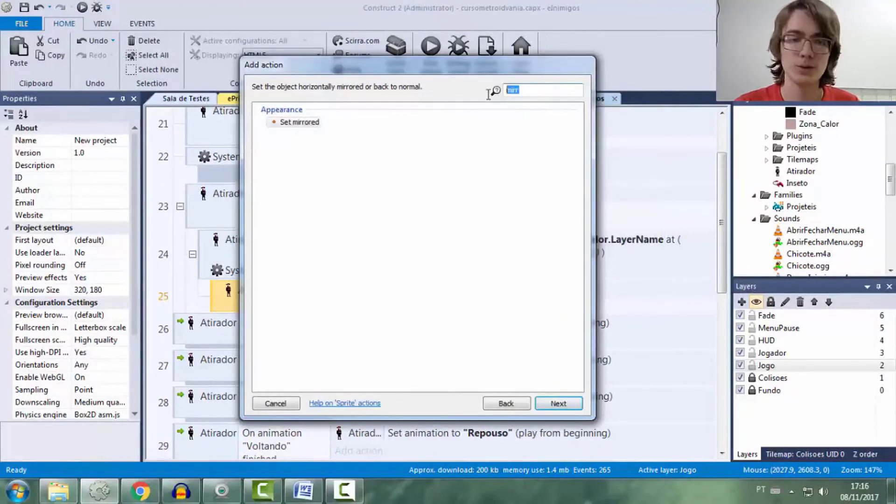
text(bl)
key(BackSpace)
key(BackSpace)
text(angle)
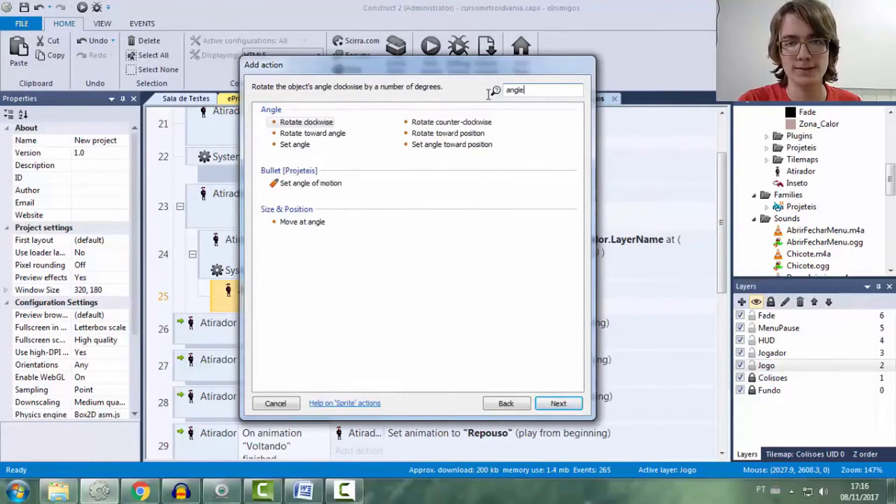
double_click(295, 144)
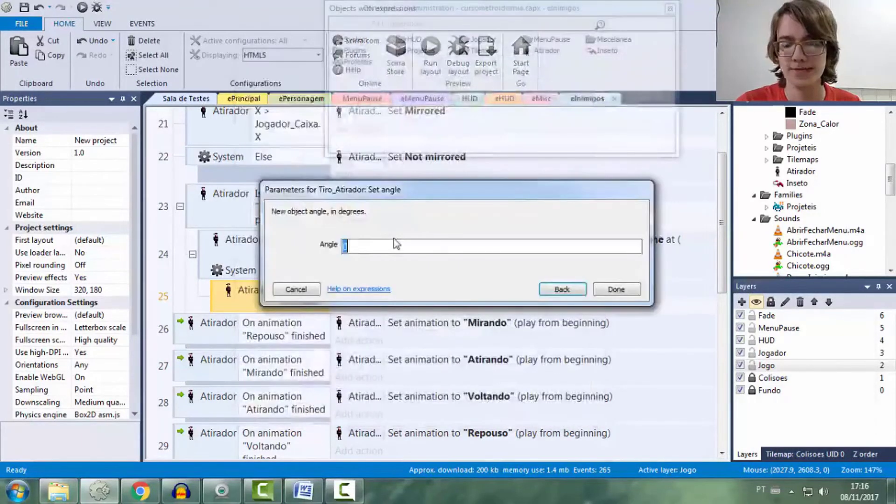
text(180)
key(Return)
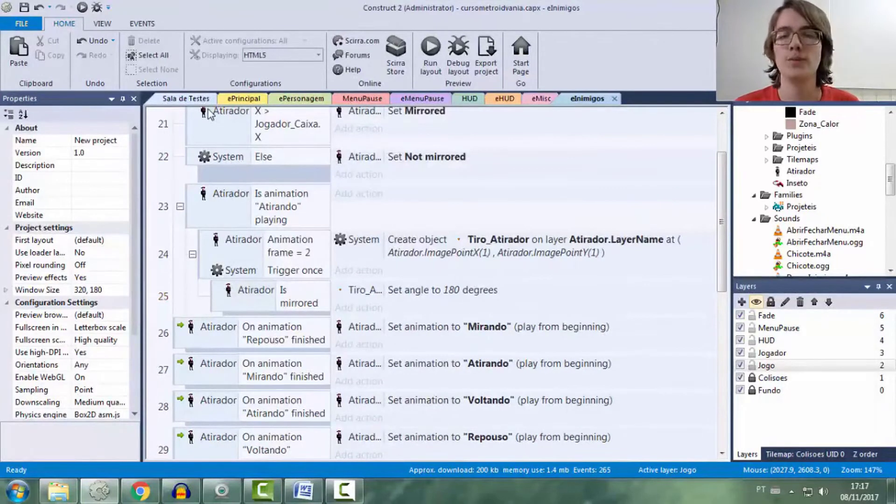
Preview the Sala de Testes layout and move the player around and between both Atirador enemies to test their shots, ending back in Construct 2
click(225, 294)
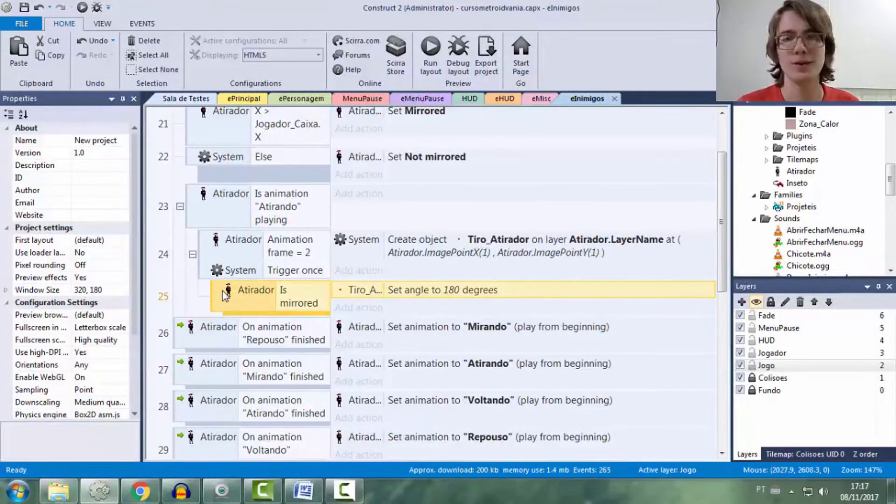
click(186, 99)
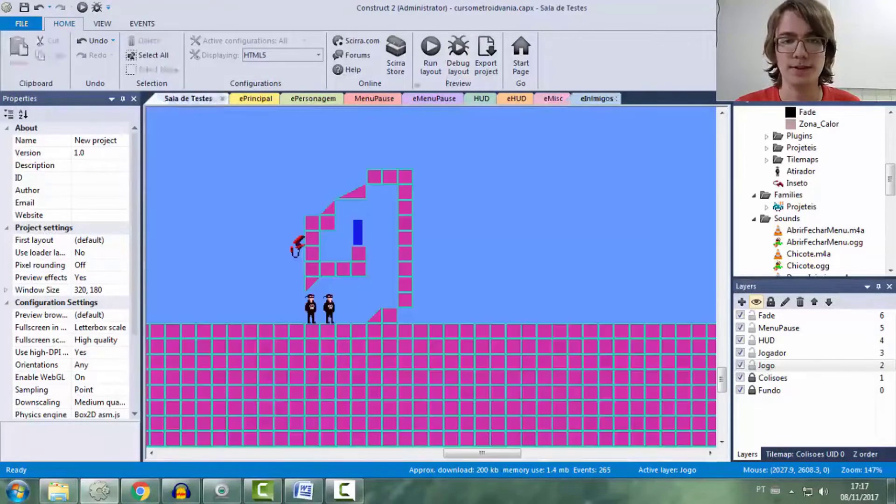
click(458, 54)
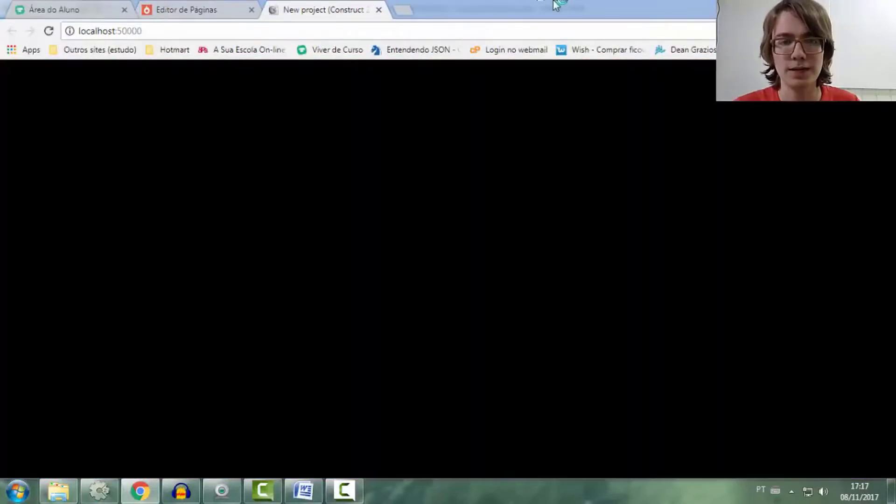
key(Left)
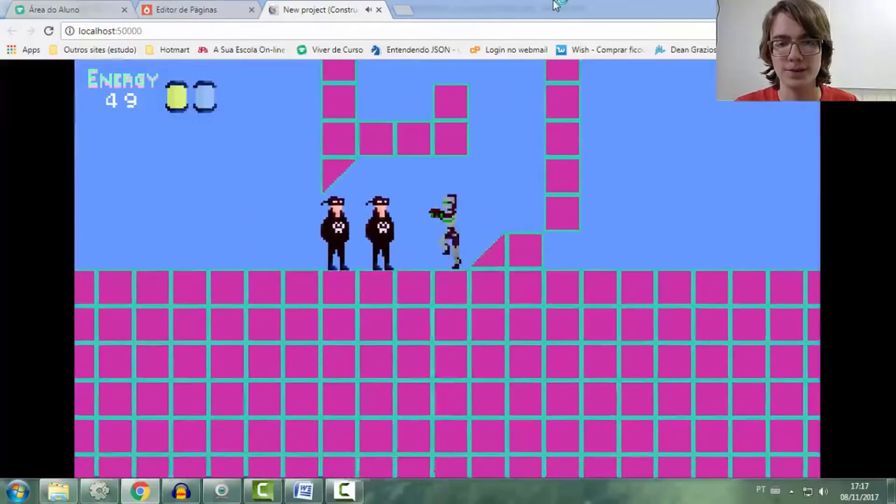
key(Left)
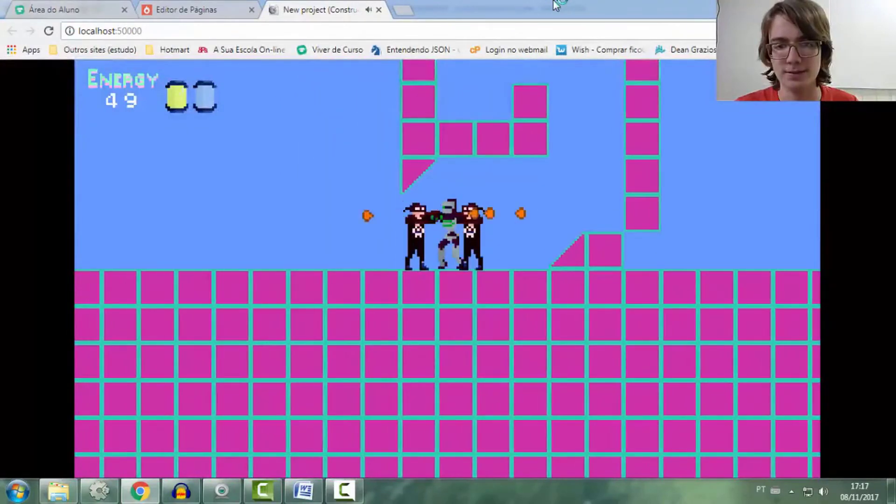
key(Right)
key(Up)
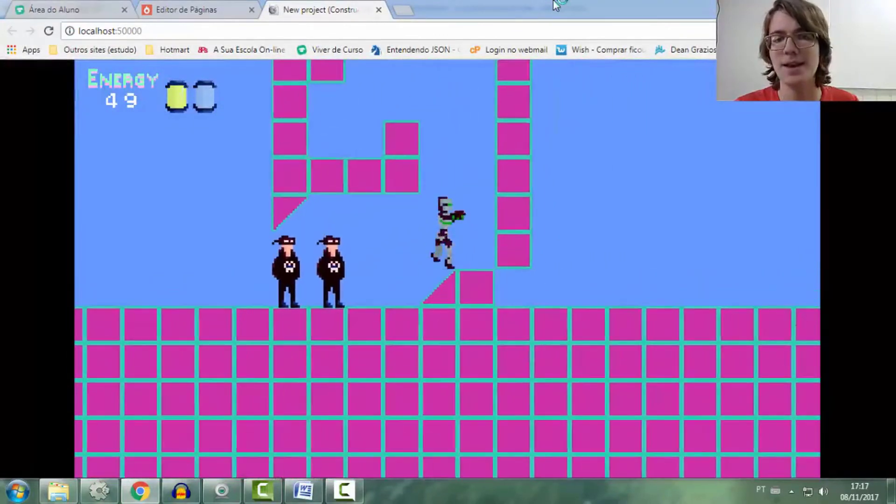
key(Left)
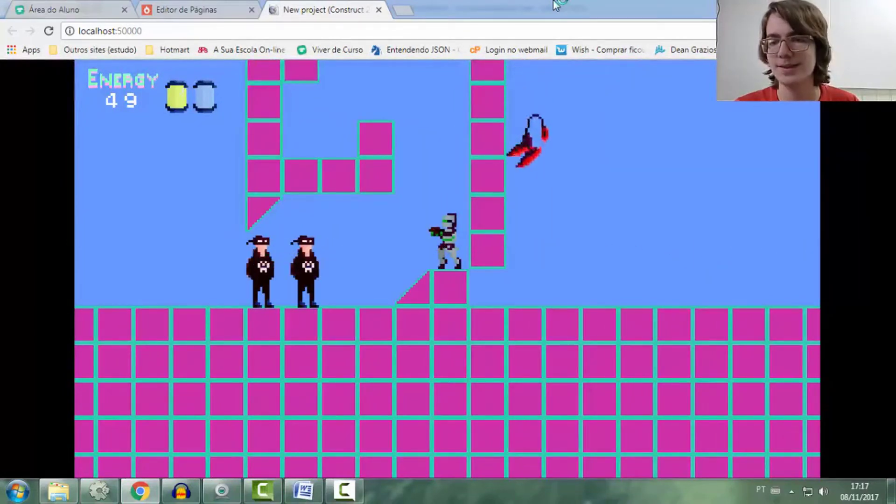
key(Left)
key(Left)
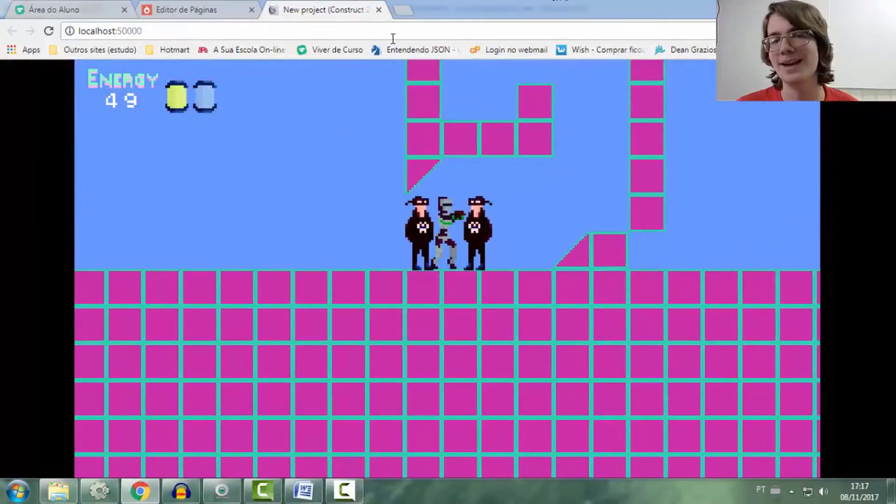
click(378, 9)
click(99, 490)
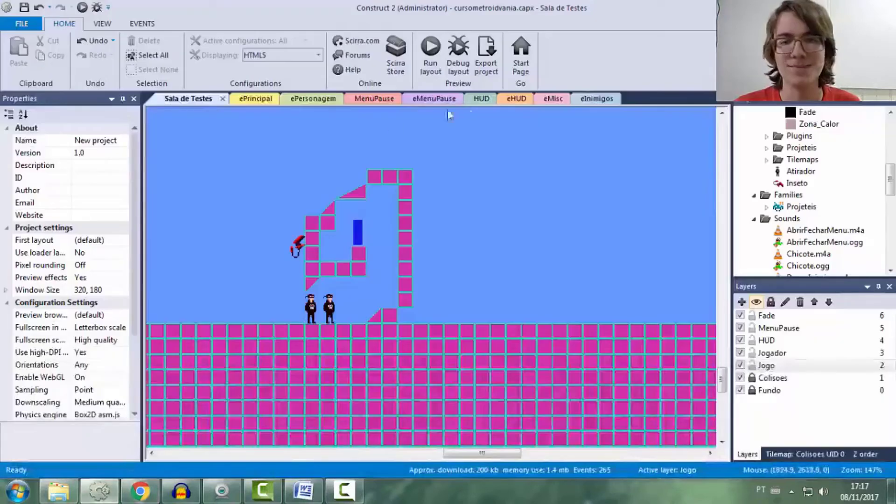
Delete the System Trigger once condition from Atirador's animation frame = 2 event in the eInimigos event sheet
click(587, 98)
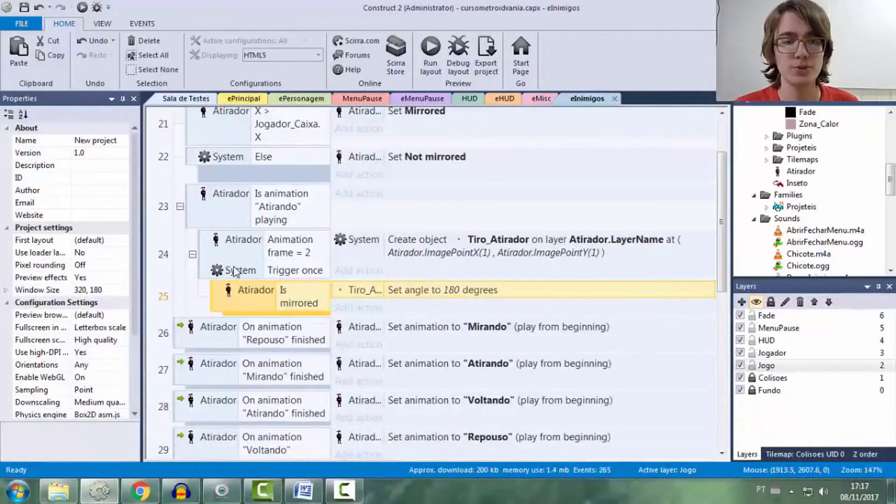
click(248, 275)
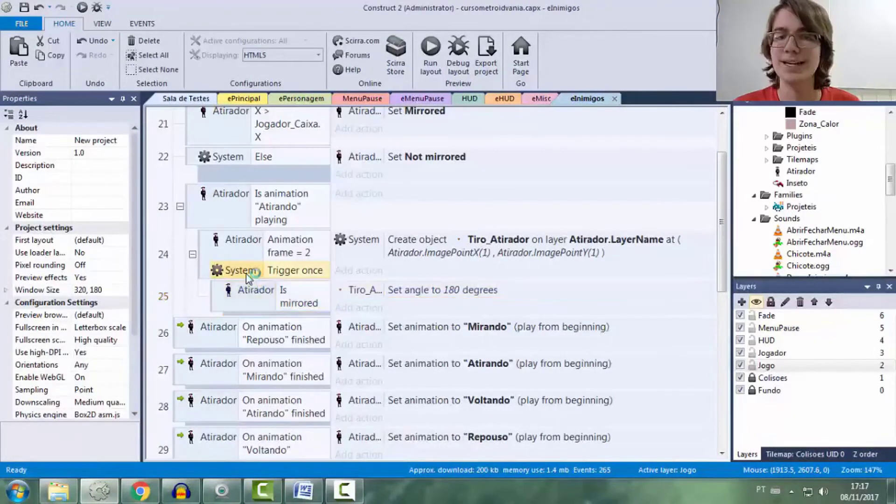
scroll(247, 277, up, 1)
click(247, 282)
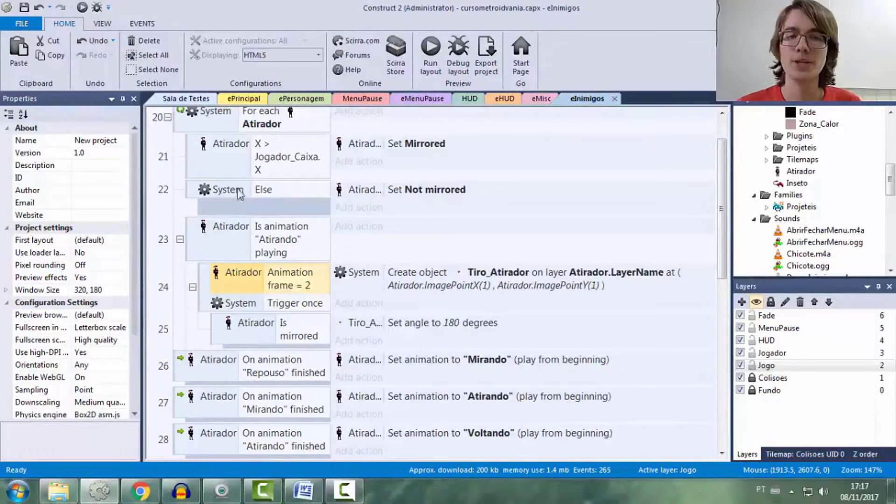
scroll(240, 193, up, 1)
click(179, 170)
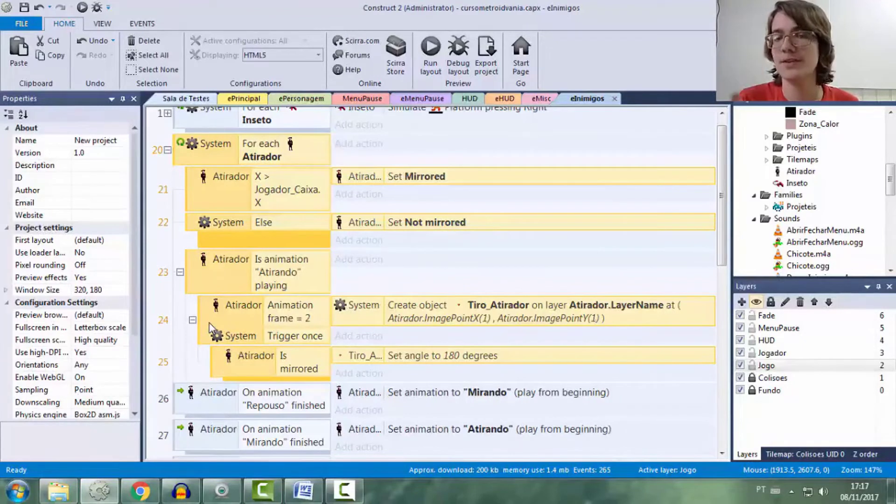
click(242, 337)
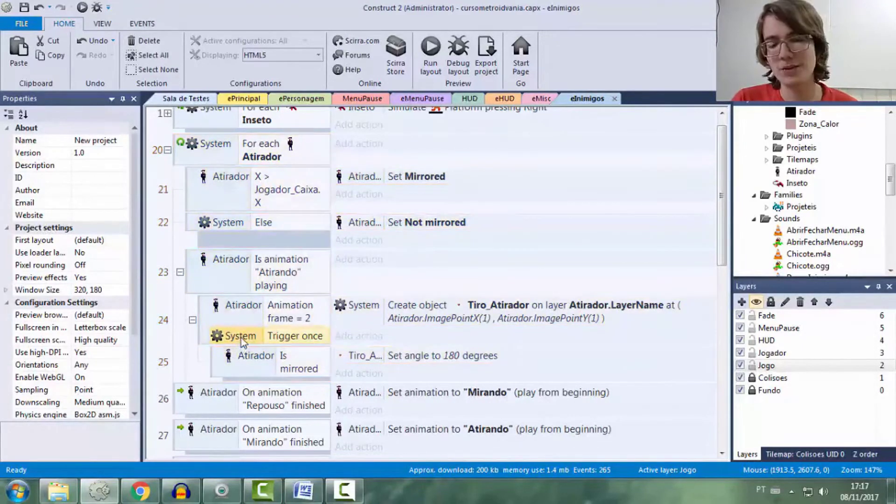
key(Delete)
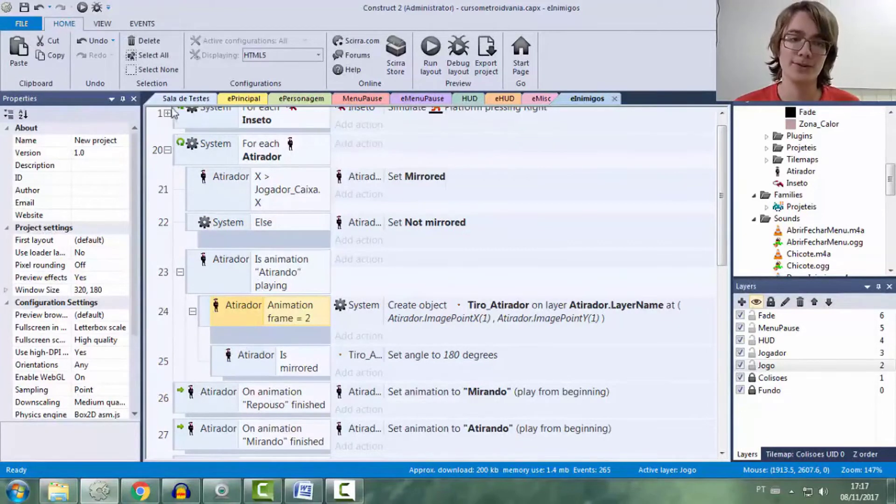
Open the Atirador sprite from the Sala de Testes layout and duplicate frame 2 of its Atirando animation
click(187, 98)
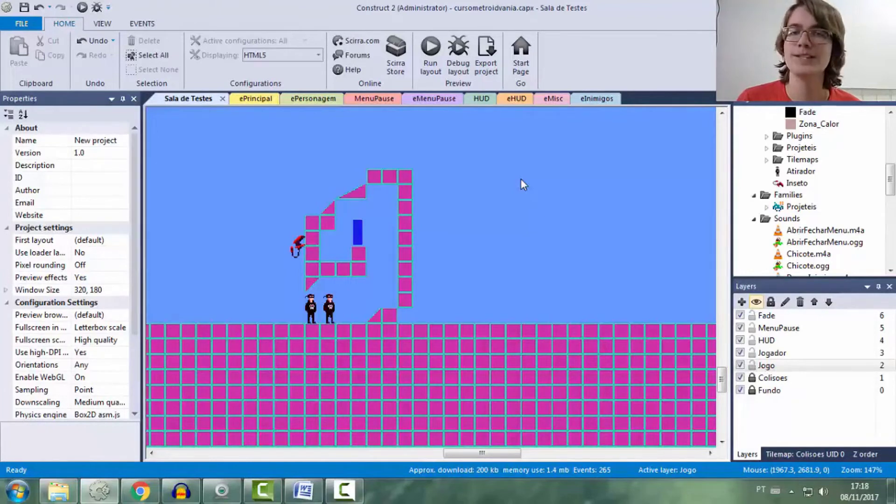
double_click(329, 307)
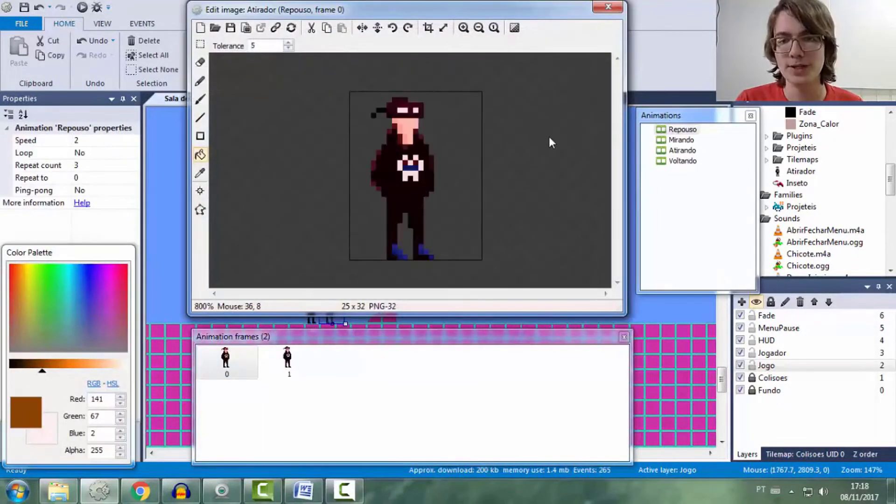
click(683, 150)
click(368, 357)
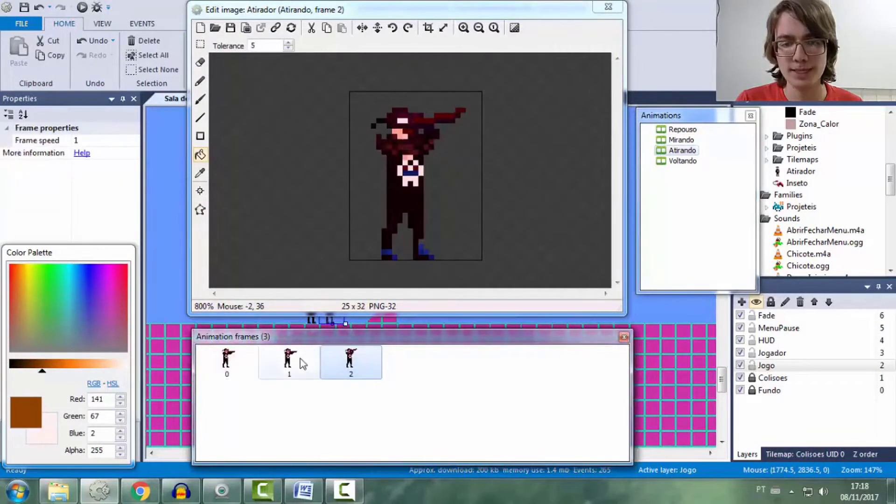
right_click(348, 355)
click(385, 372)
Set the frame speed of Atirando frame 2 to 0 and close the image editor
click(364, 360)
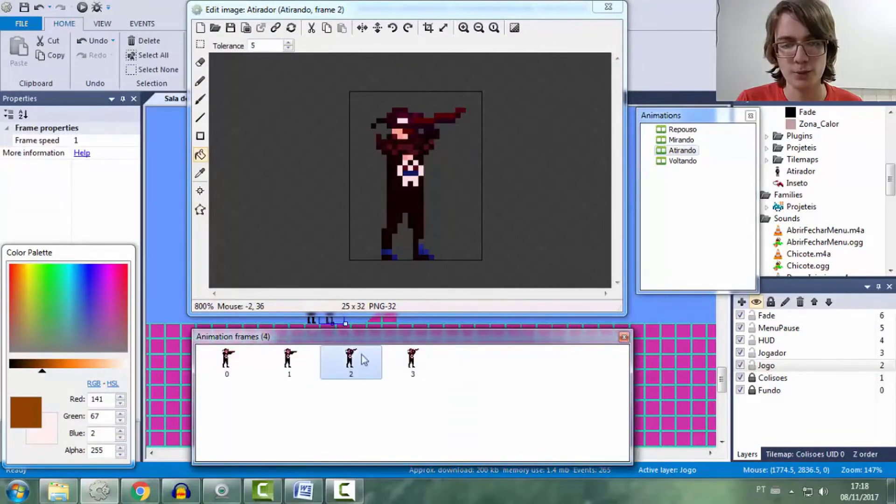
click(96, 141)
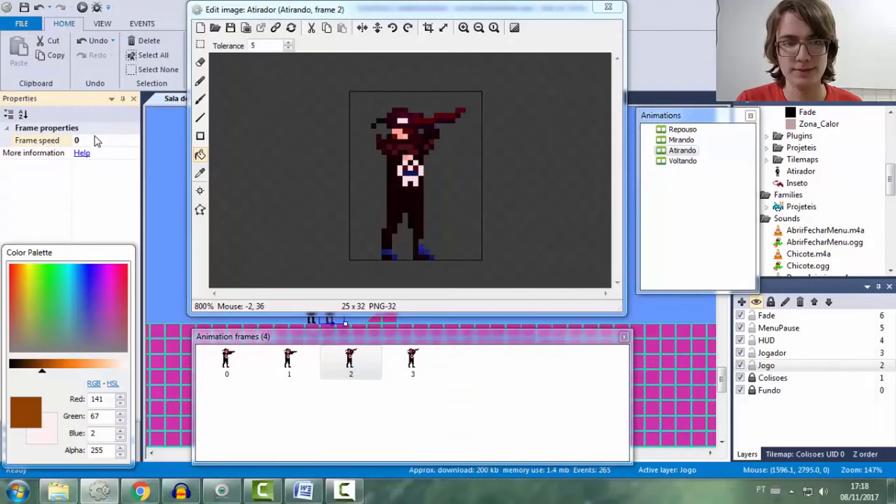
click(672, 151)
click(373, 357)
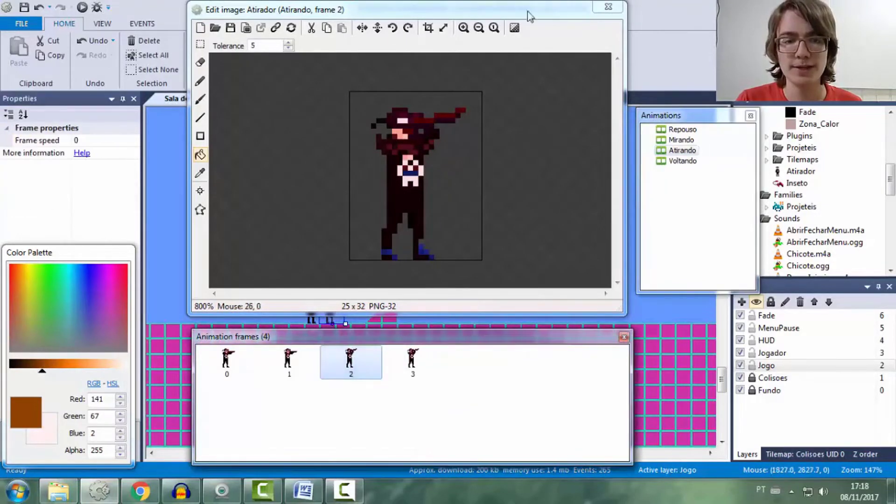
click(608, 6)
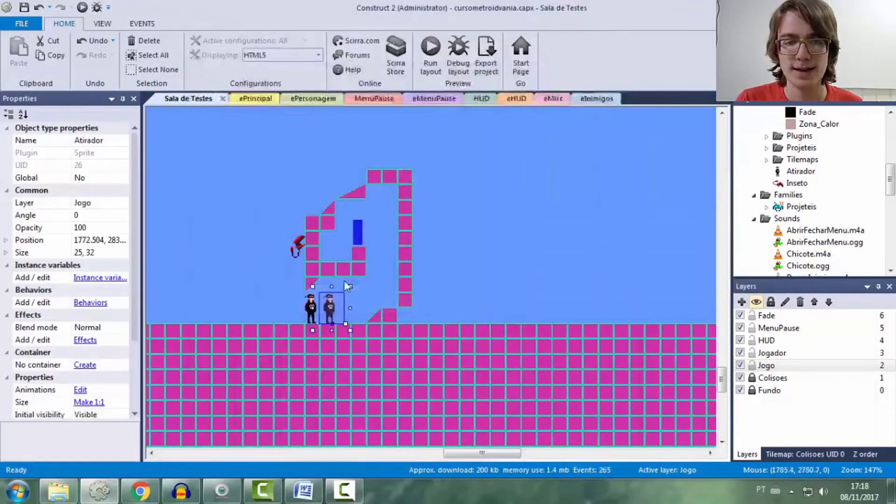
Compare the animation frame = 2 event in eInimigos with the frame speeds of frames 2 and 3 in Atirador's Atirando animation
click(589, 98)
click(286, 340)
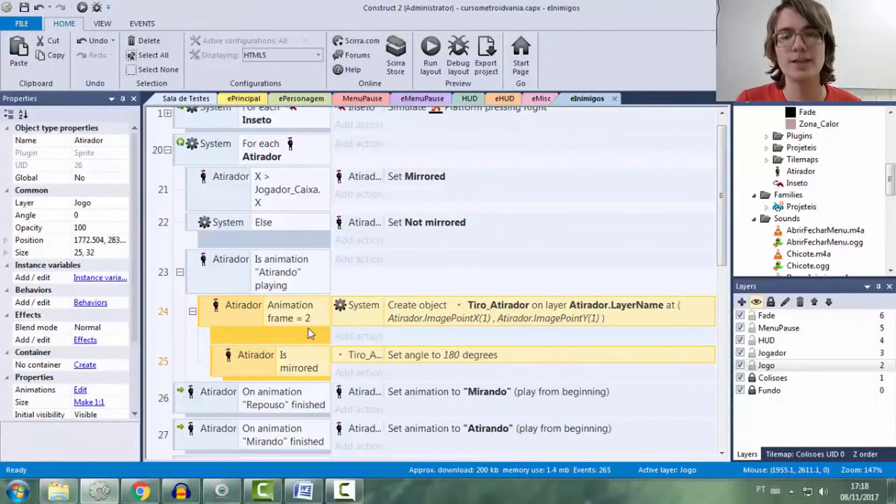
click(186, 98)
double_click(336, 303)
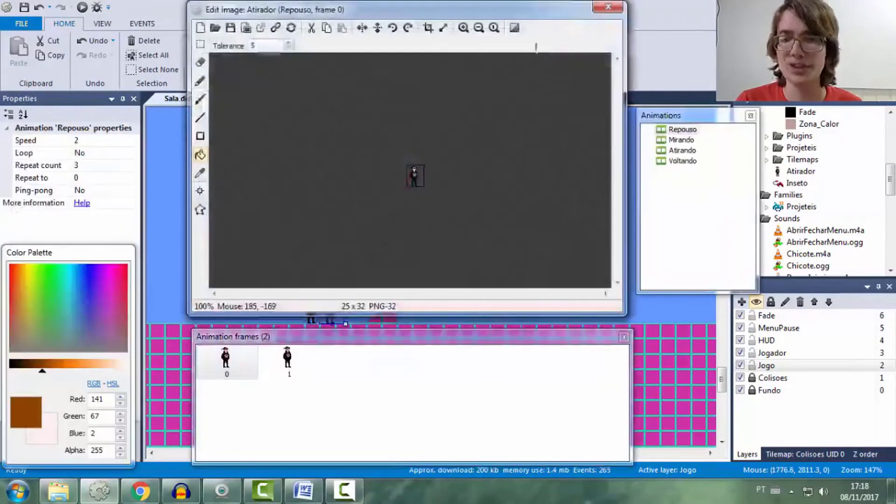
click(680, 140)
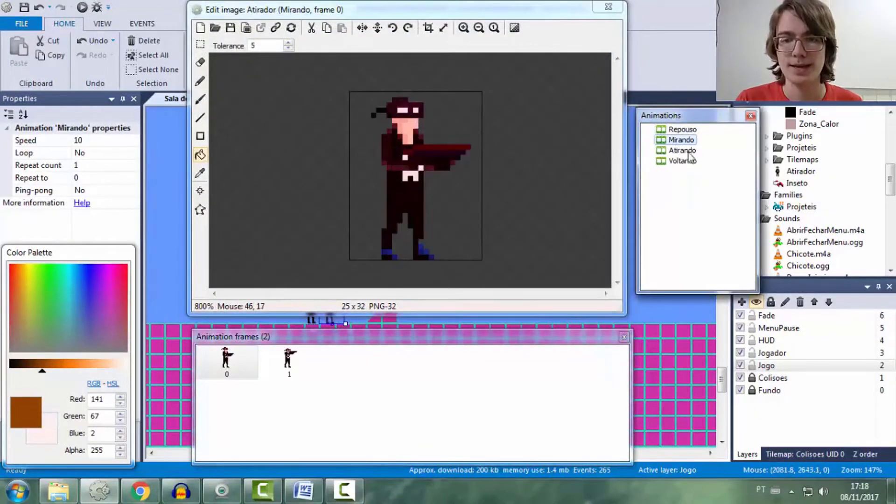
click(689, 149)
click(340, 364)
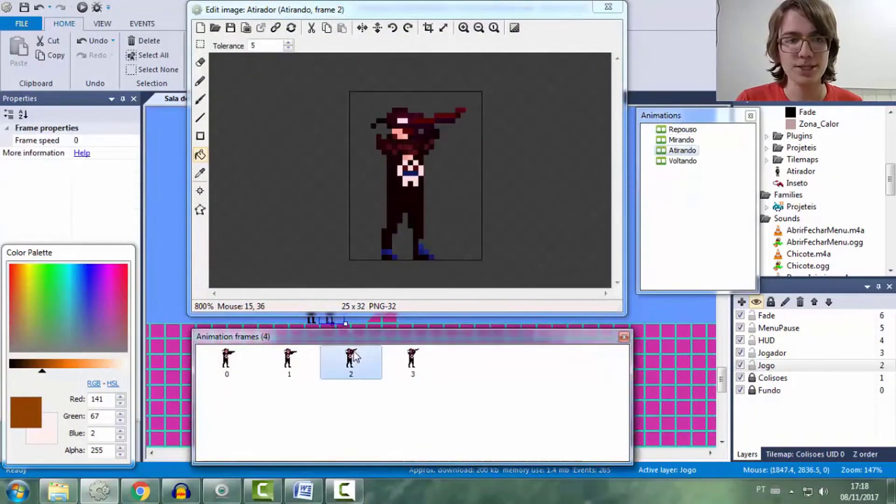
click(409, 375)
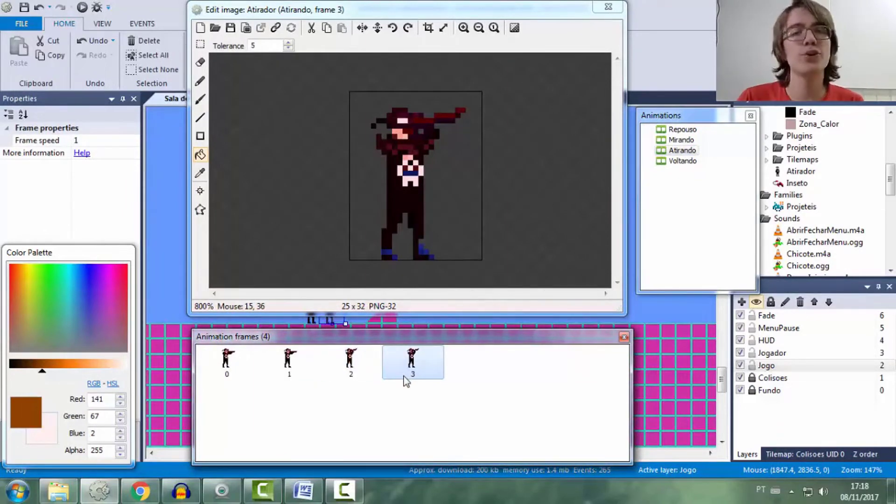
click(353, 369)
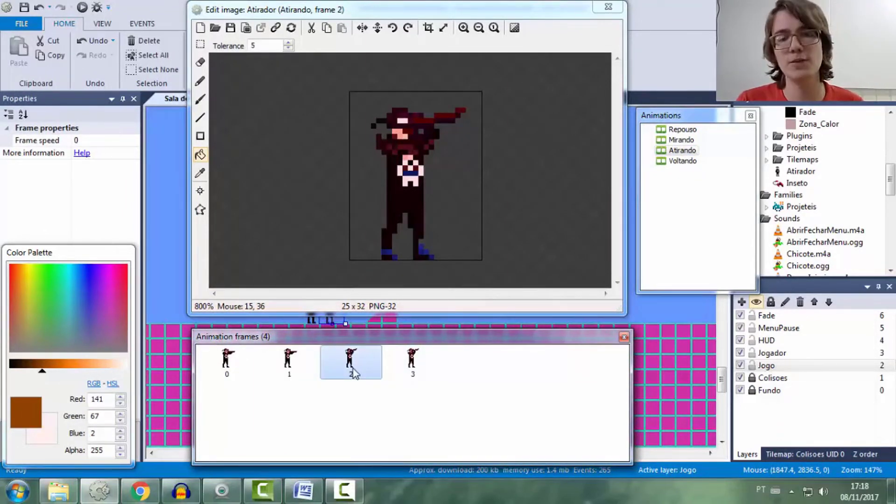
click(609, 8)
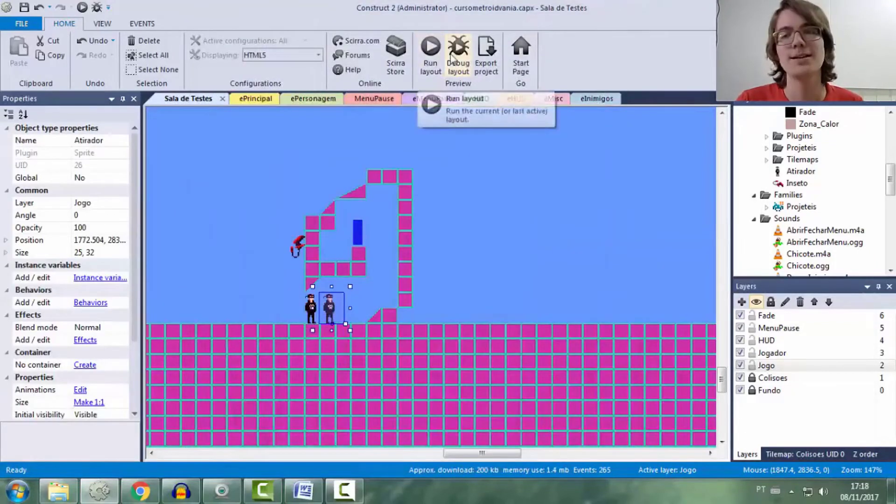
click(589, 99)
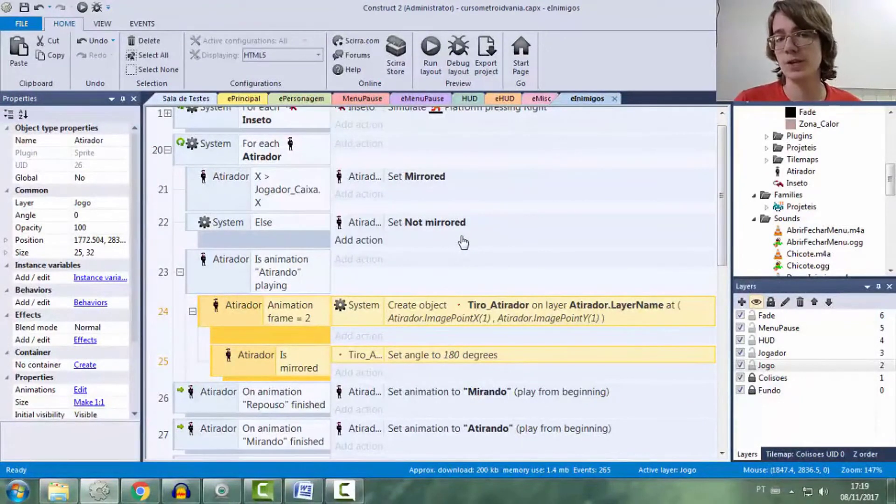
click(183, 161)
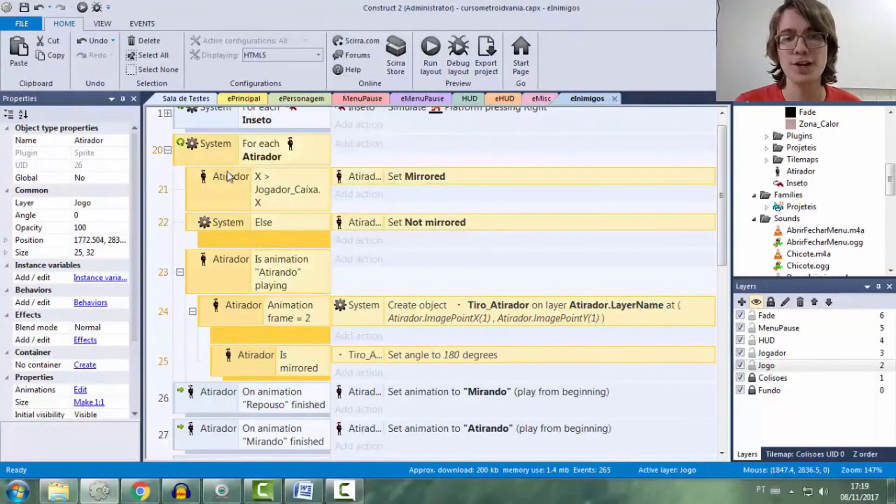
Run the Sala de Testes layout again with the player between the two Atirador enemies to test their shots, and return to Construct 2
click(185, 98)
click(430, 56)
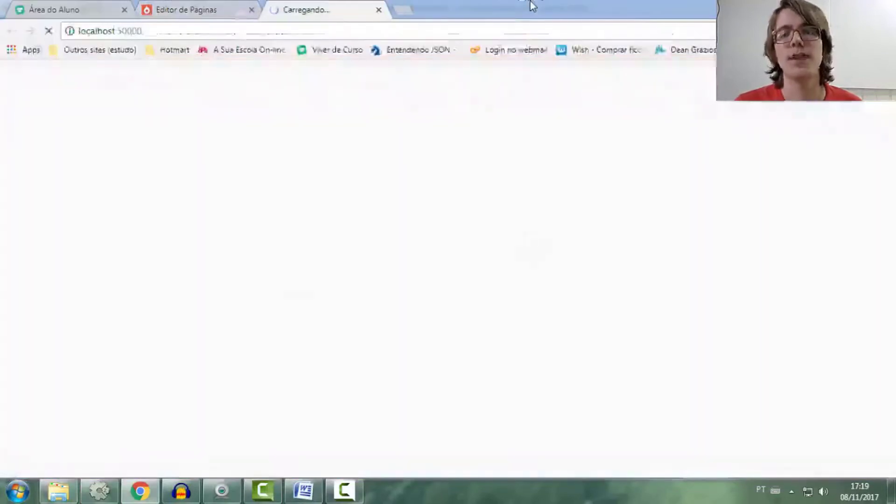
key(Left)
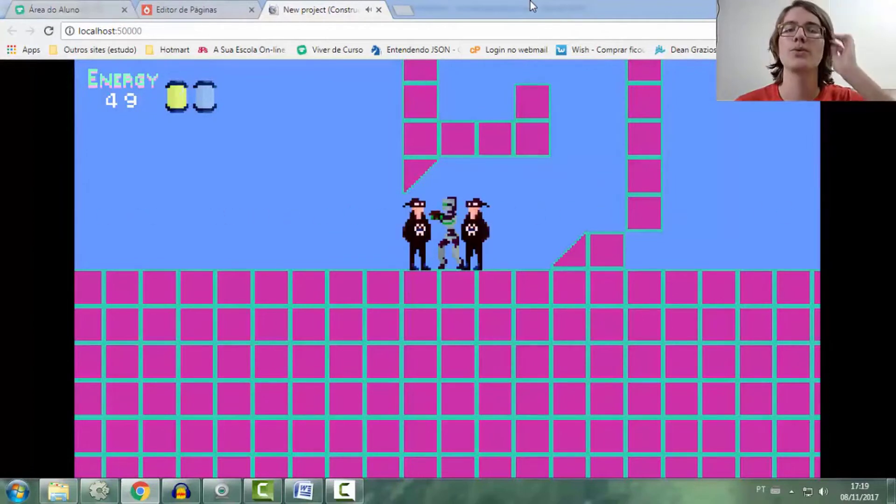
click(379, 10)
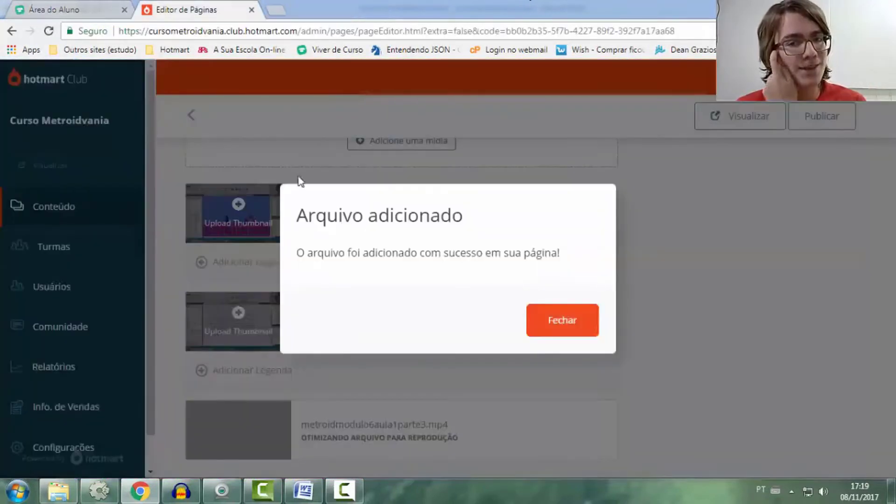
key(alt+Tab)
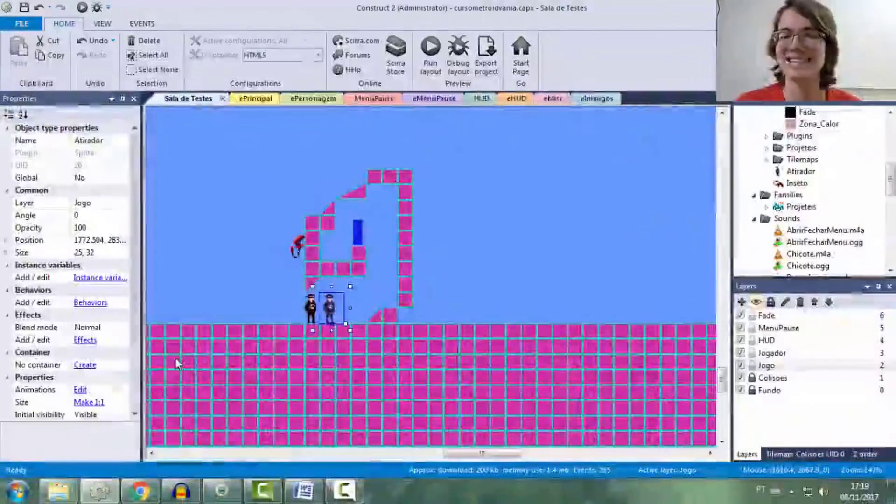
Run the Sala de Testes layout, move the player around and between both Atirador enemies to watch their shots, and return to Construct 2
click(597, 98)
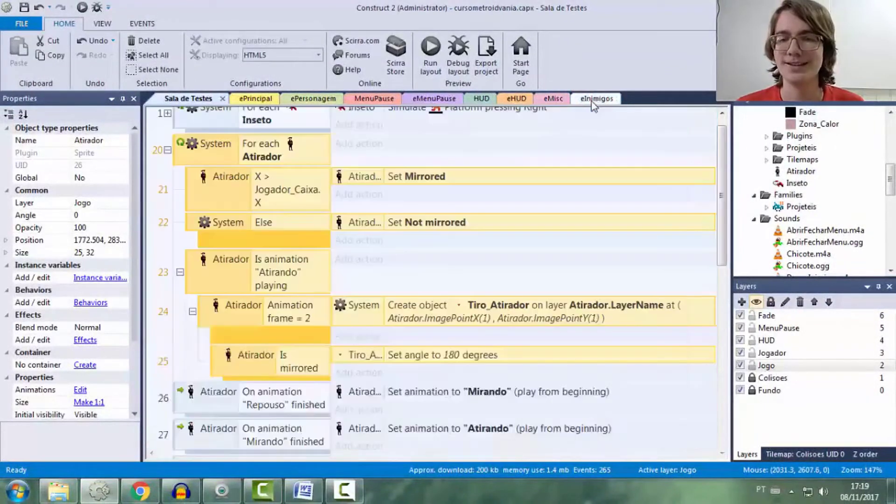
click(186, 98)
click(427, 61)
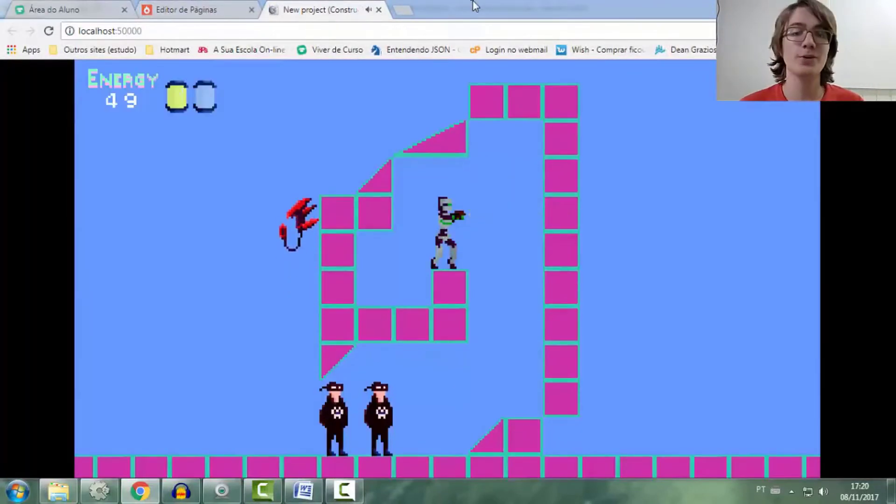
key(Right)
key(Left)
key(Left)
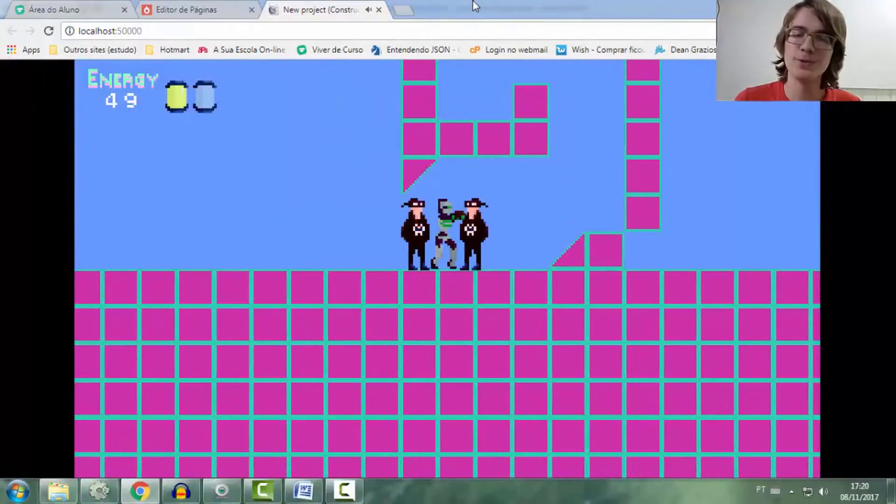
key(Right)
key(Up)
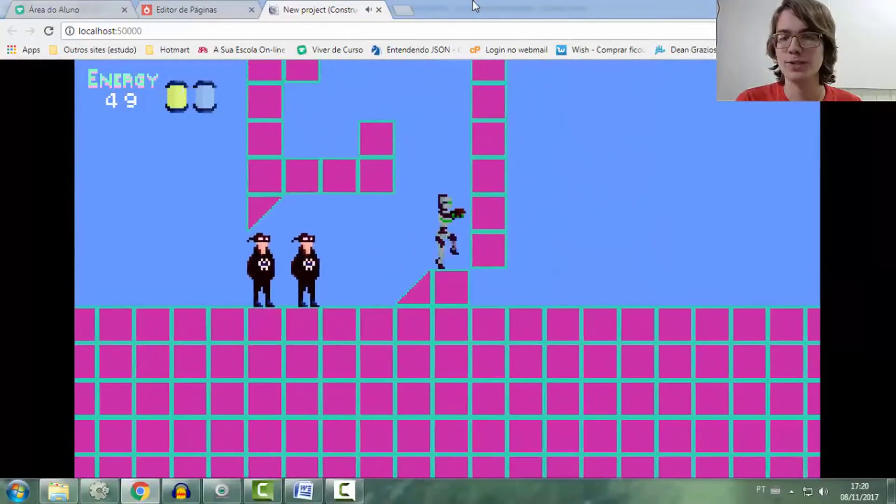
key(Left)
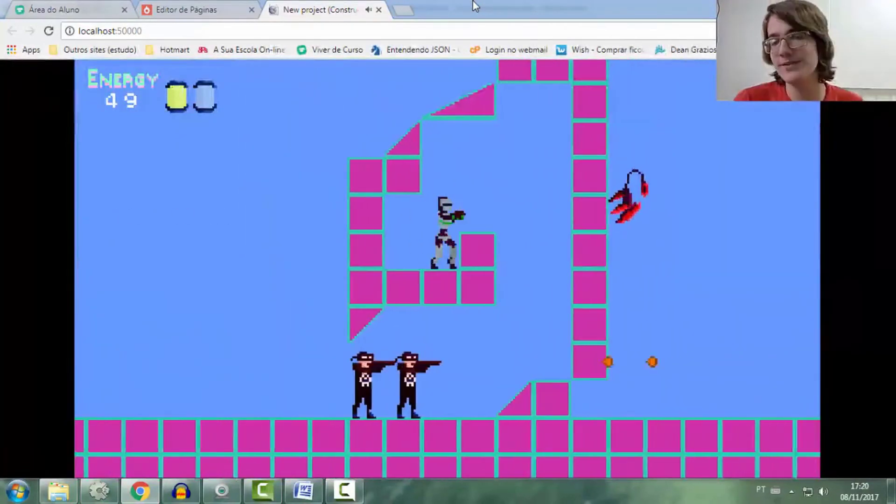
key(Up)
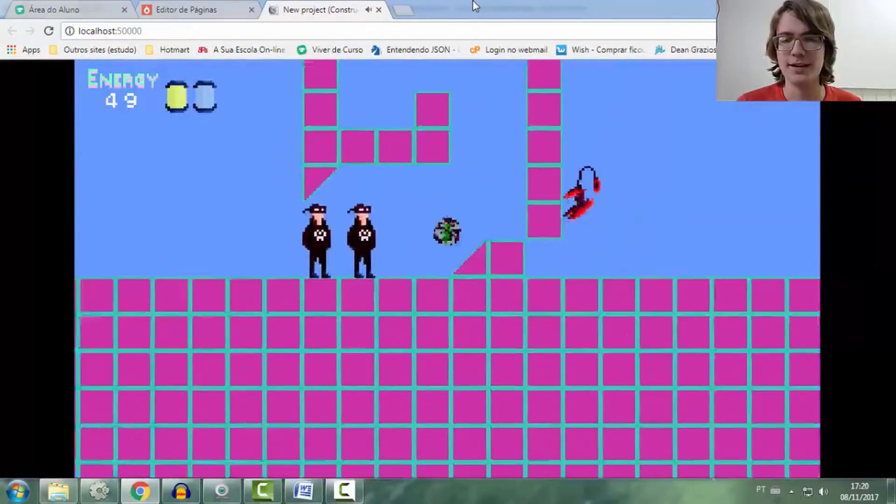
key(Left)
key(Right)
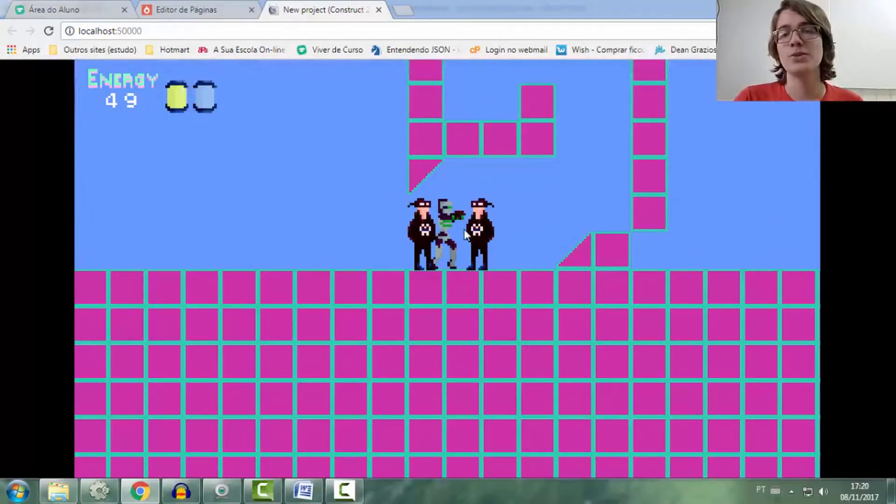
click(378, 10)
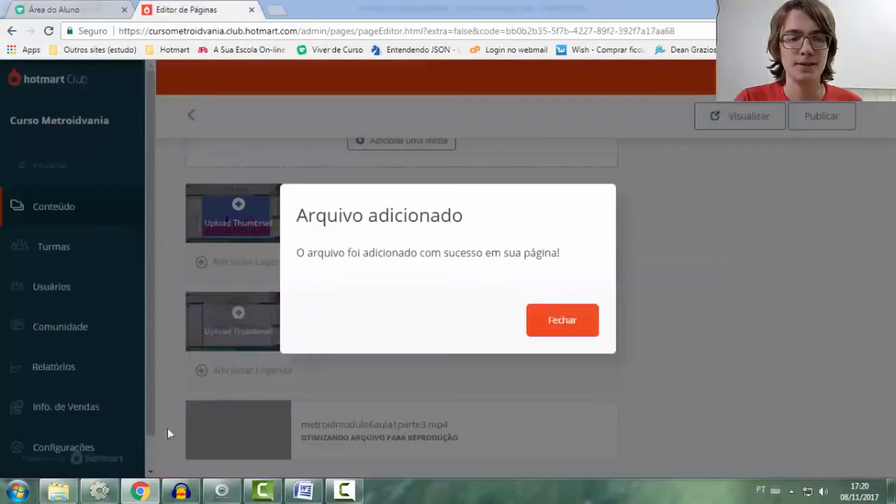
key(alt+Tab)
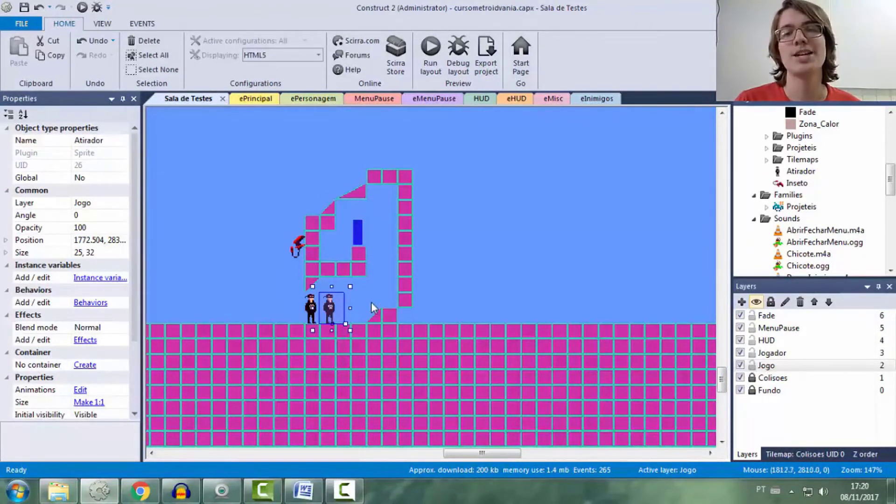
Examine the two Atirador enemies in Sala de Testes and review the For each Inseto and For each Atirador event groups in eInimigos
ctrl+scroll(427, 267, up, 4)
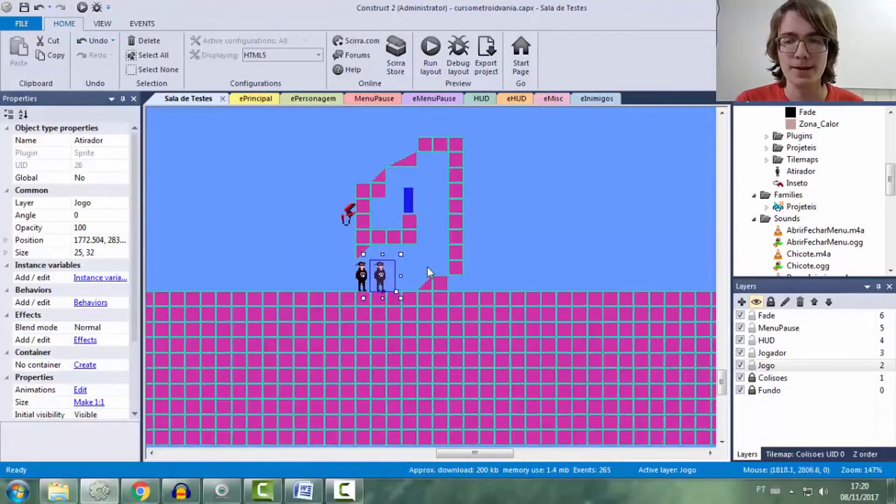
ctrl+scroll(427, 264, up, 2)
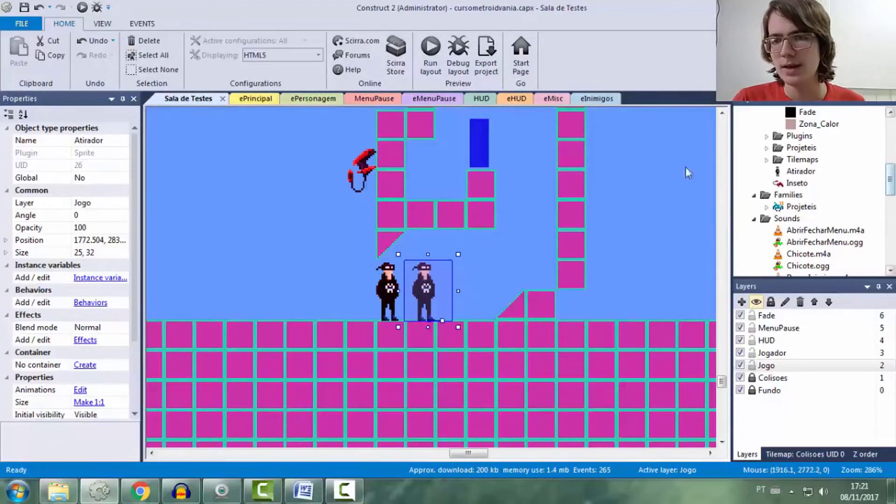
click(595, 99)
scroll(381, 232, up, 1)
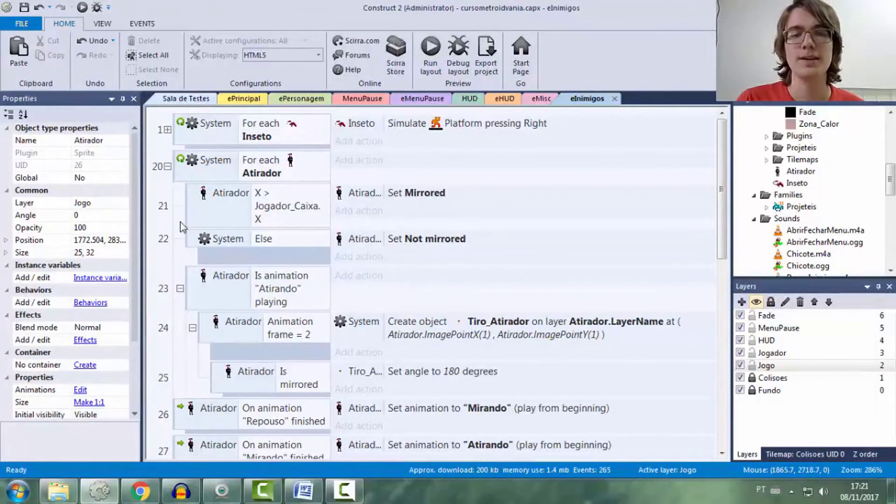
click(191, 98)
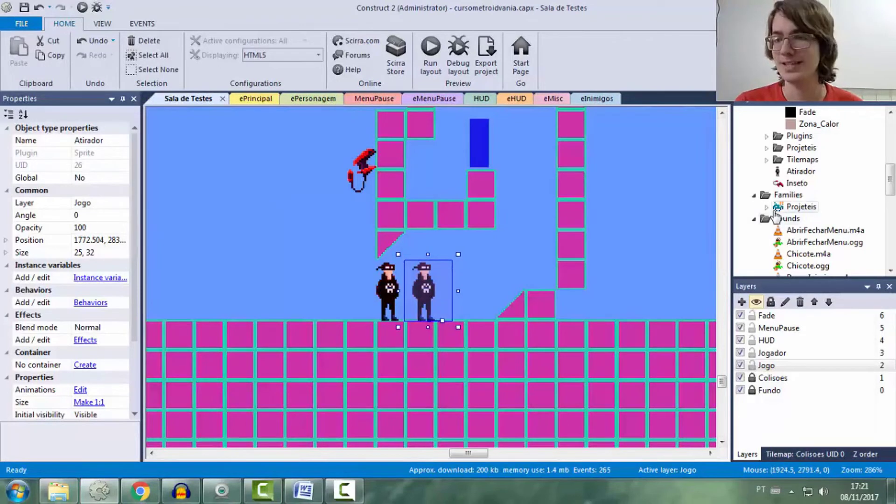
click(777, 196)
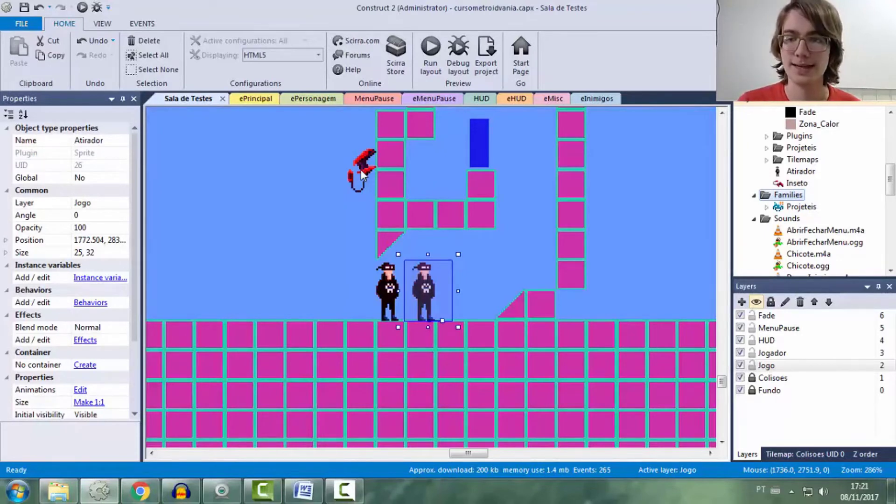
click(597, 99)
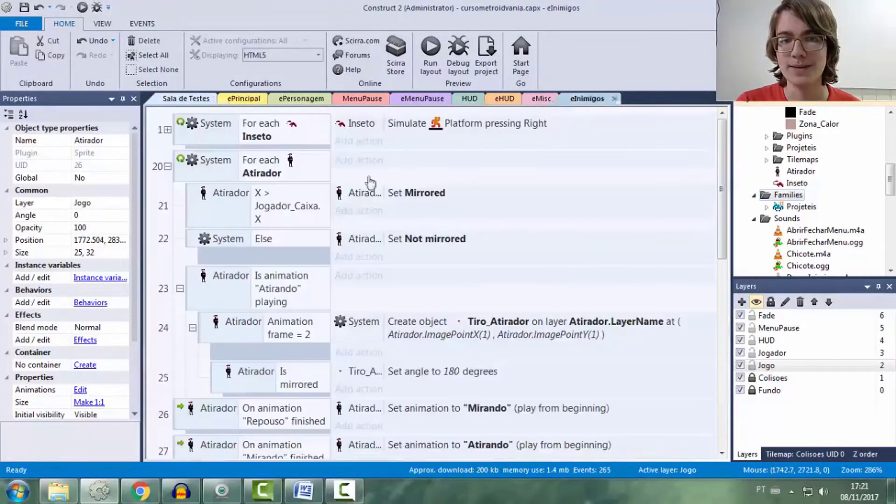
click(216, 124)
key(Escape)
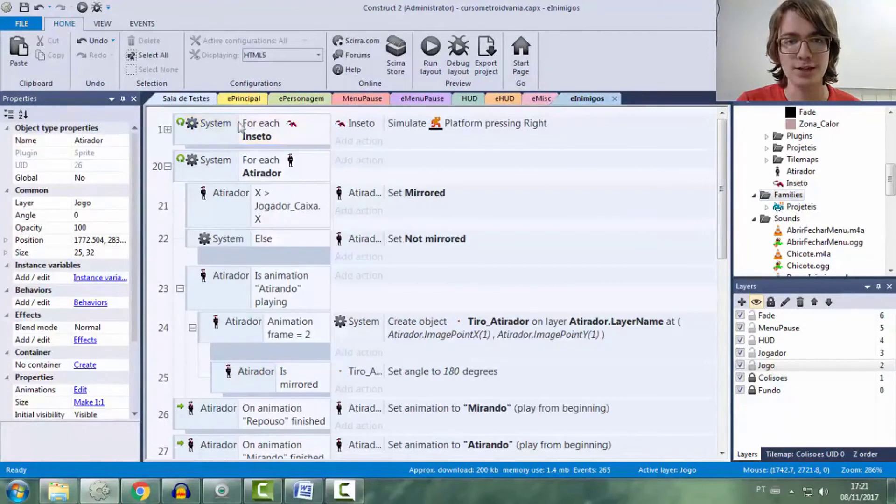
click(167, 129)
click(238, 232)
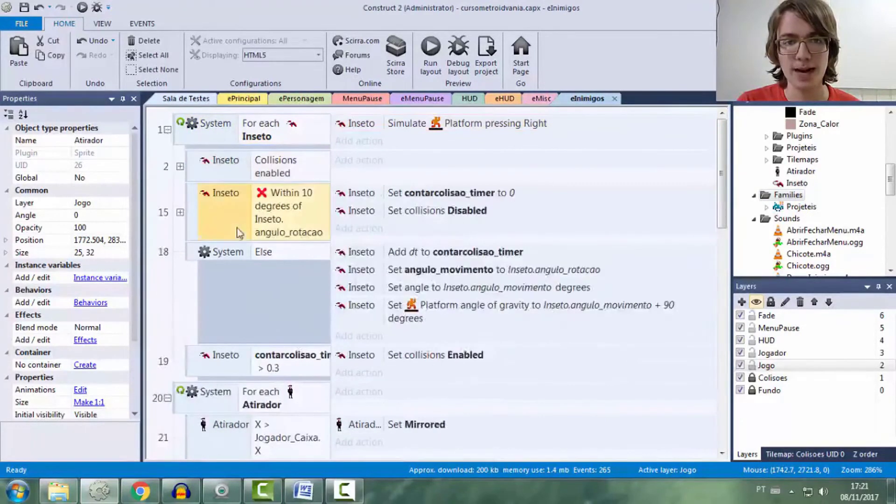
click(167, 130)
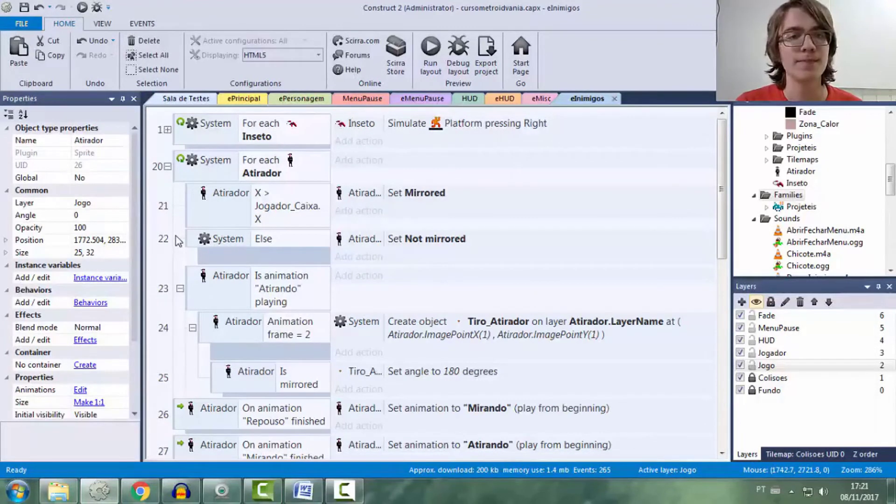
click(289, 209)
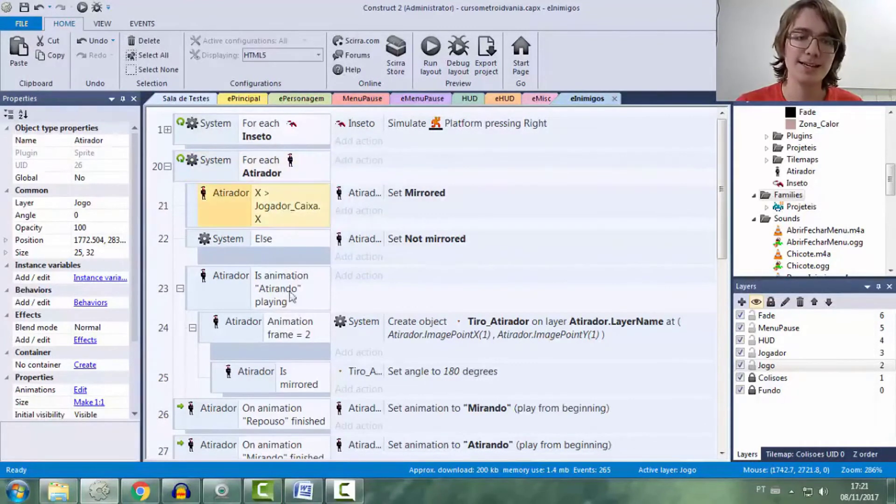
click(291, 294)
click(393, 244)
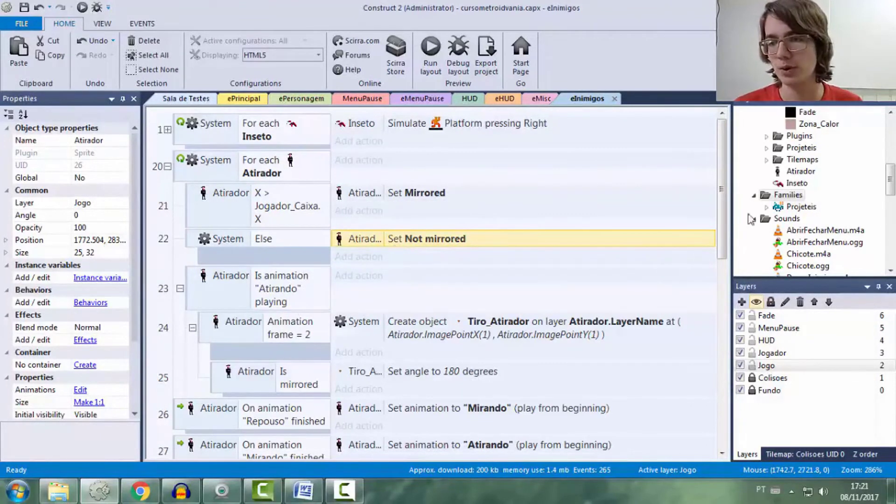
Create a new family containing the Atirador sprite and name it Atiradores
right_click(782, 196)
click(815, 205)
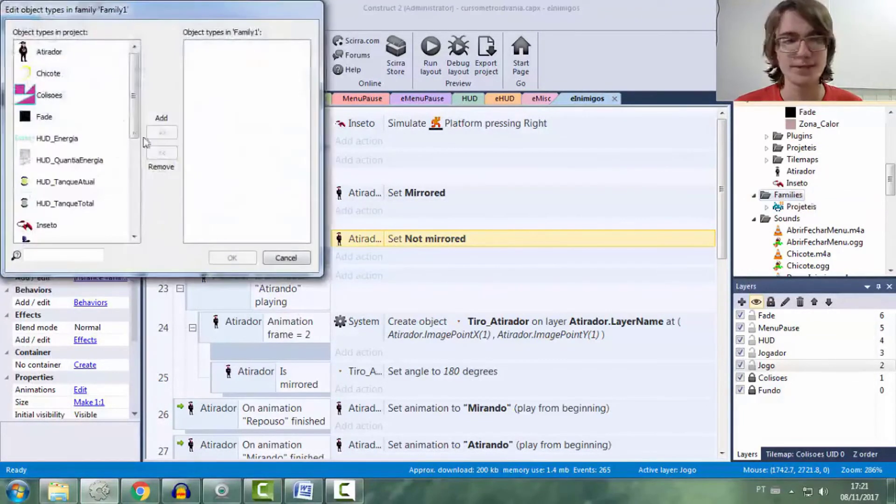
click(48, 52)
click(162, 133)
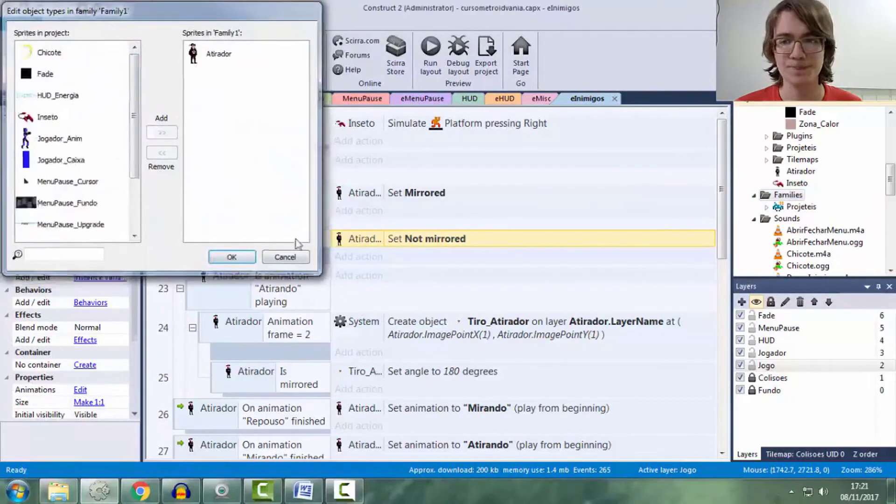
click(232, 257)
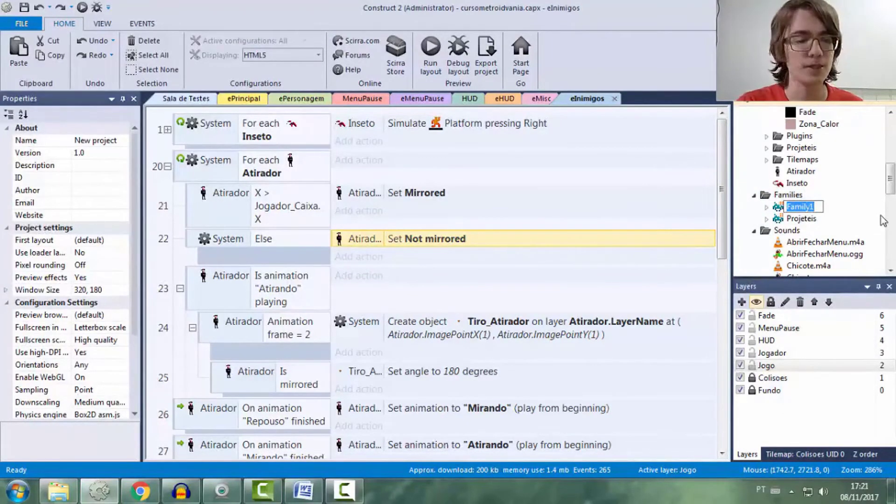
text(Atiradores)
key(Return)
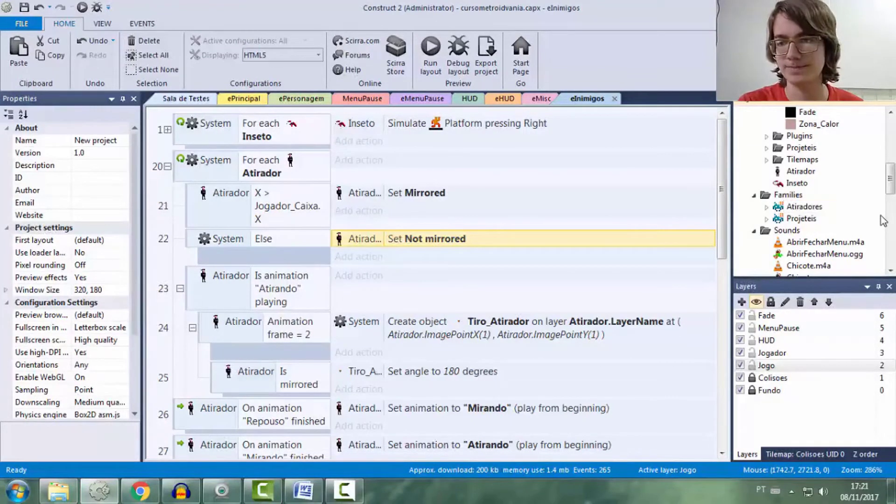
Replace Atirador with the Atiradores family in all the Atirador conditions of events 20 to 29 in eInimigos
click(208, 179)
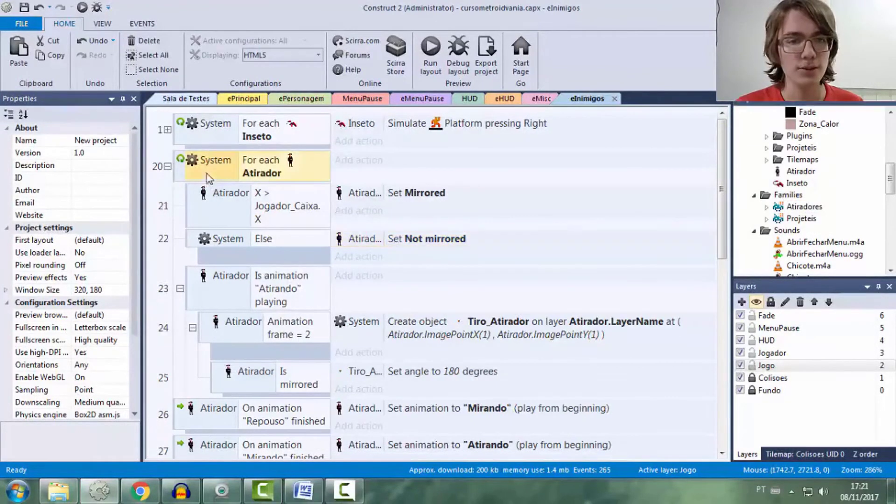
ctrl+click(226, 205)
ctrl+click(228, 280)
scroll(242, 260, down, 2)
ctrl+click(240, 275)
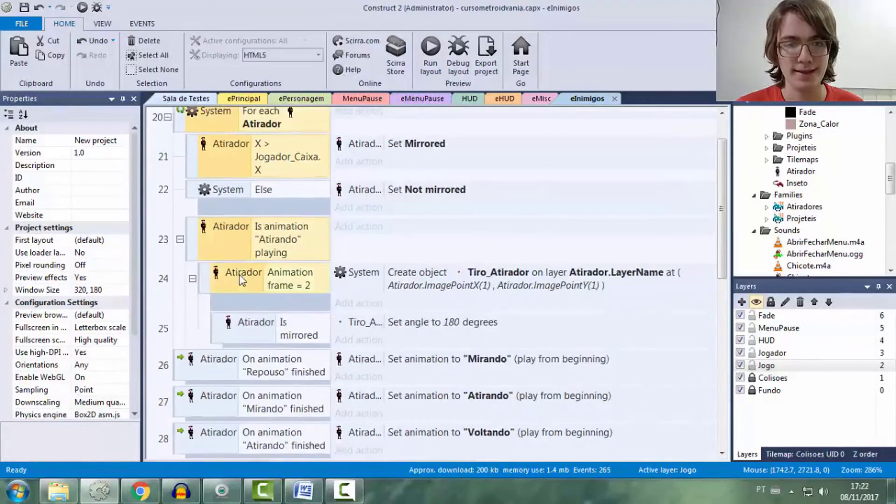
ctrl+click(248, 329)
scroll(247, 329, down, 5)
ctrl+click(218, 250)
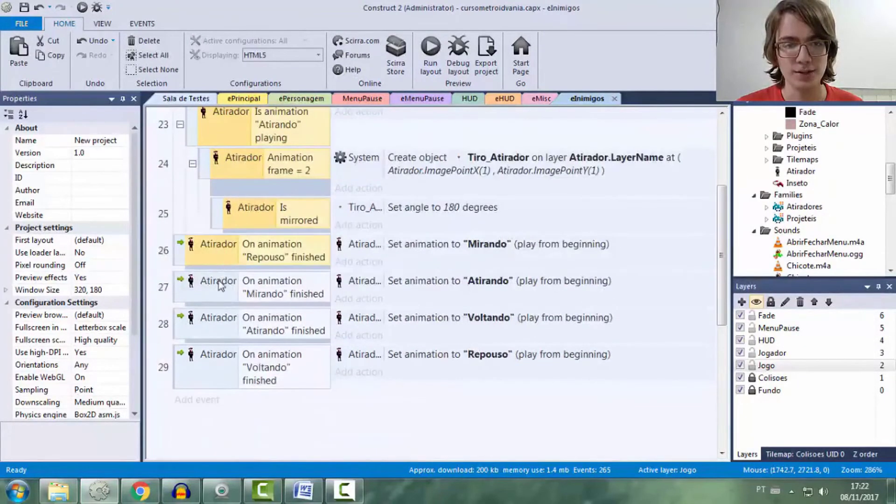
ctrl+click(219, 286)
ctrl+click(219, 329)
ctrl+click(219, 366)
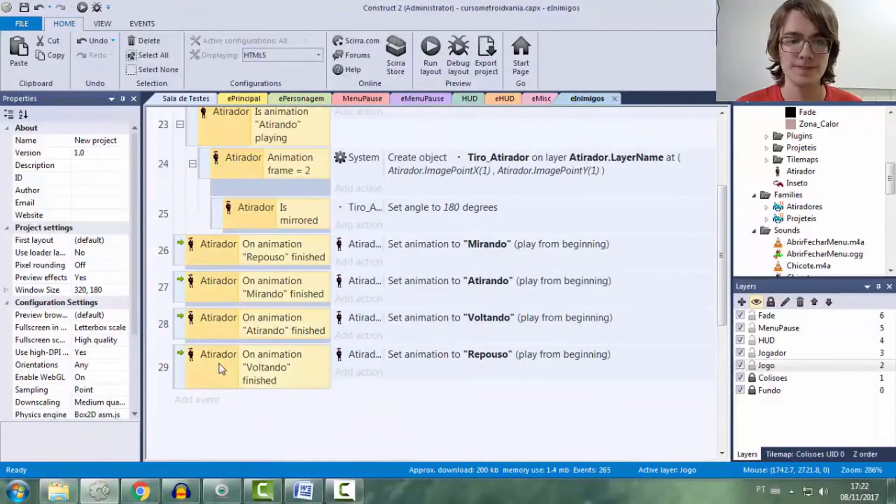
scroll(226, 280, up, 7)
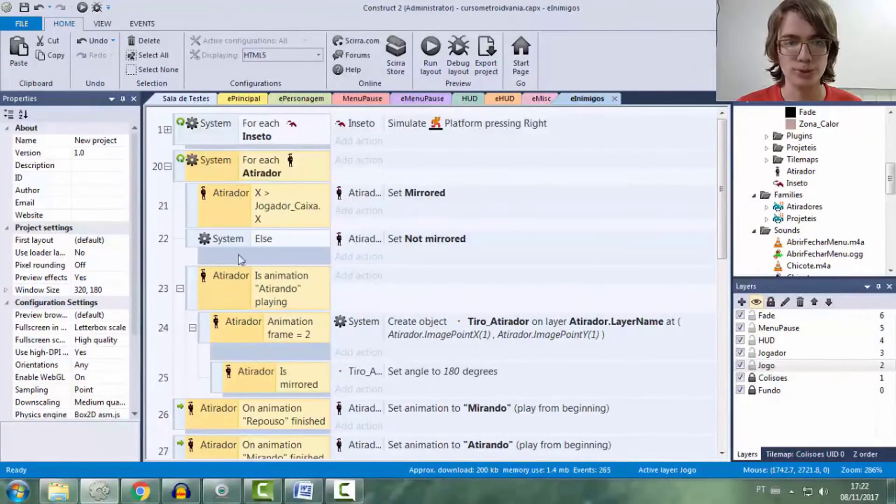
scroll(255, 326, down, 2)
right_click(240, 321)
click(276, 289)
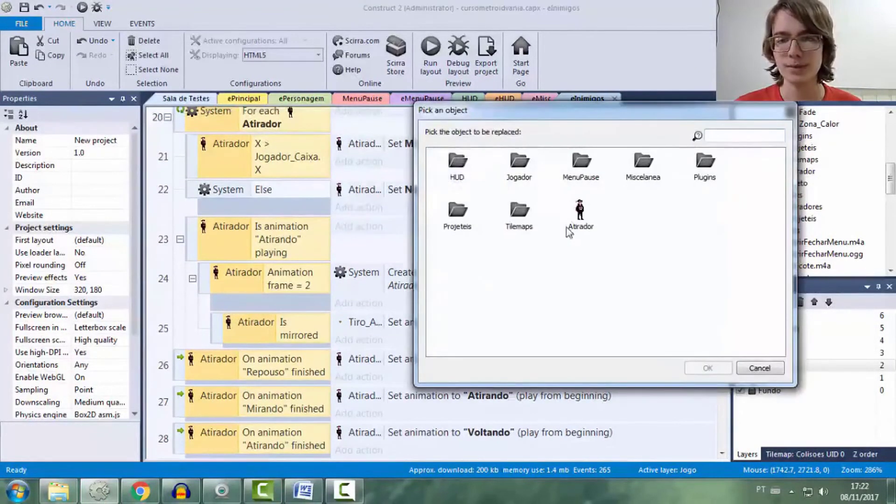
double_click(573, 225)
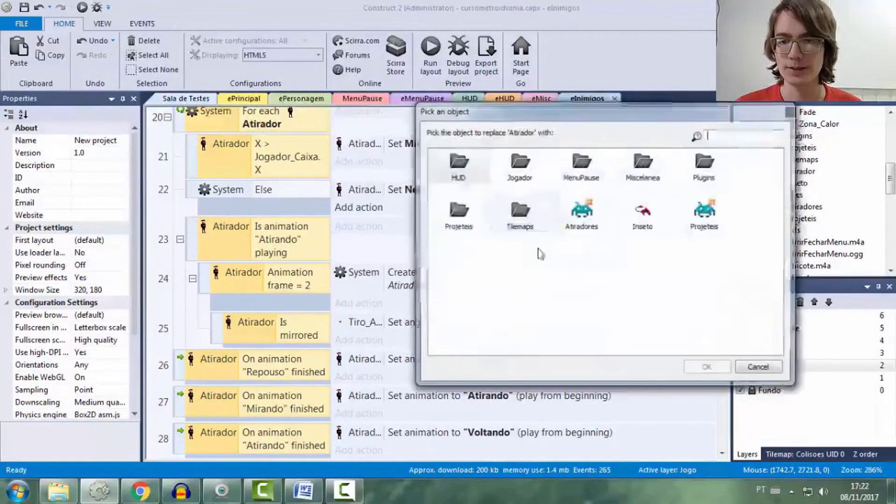
double_click(582, 220)
scroll(357, 192, up, 2)
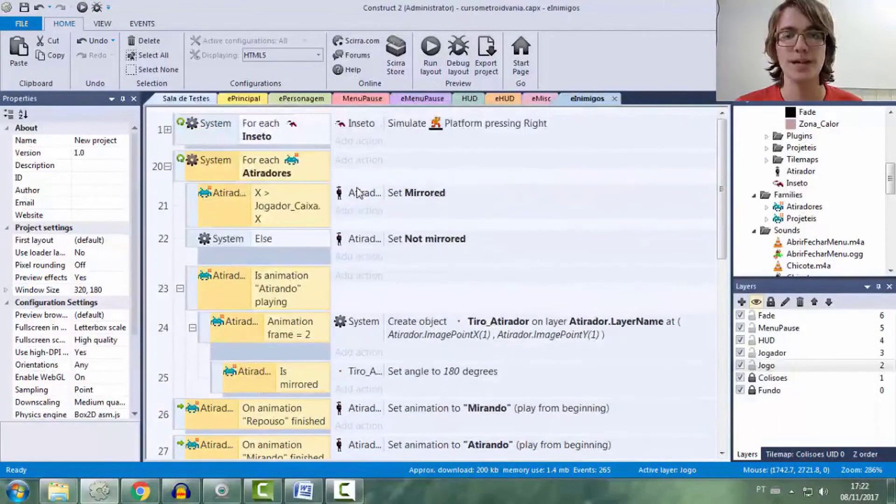
Replace Atirador with the Atiradores family in the mirroring, Create object and Set animation actions of events 21 to 29
click(358, 192)
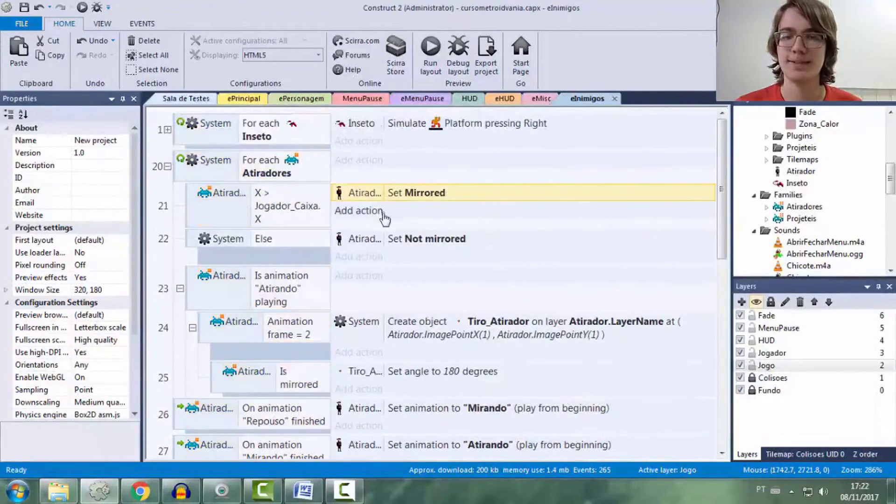
ctrl+click(368, 239)
scroll(373, 250, down, 2)
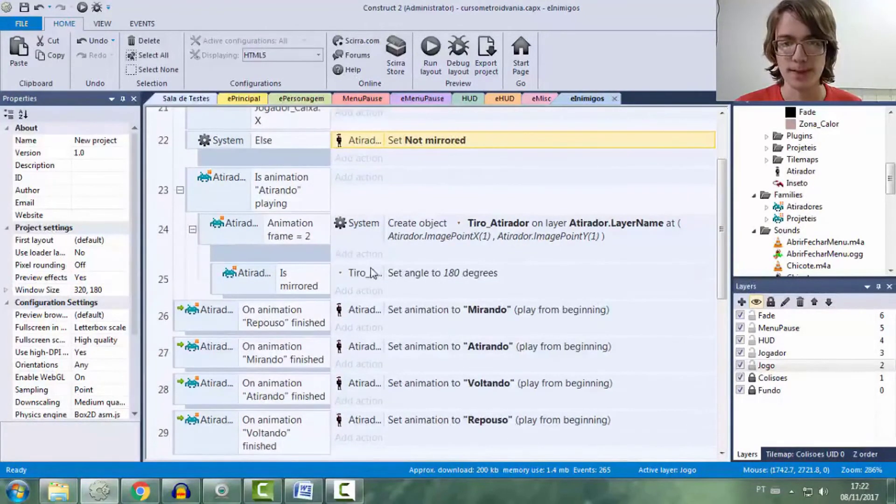
ctrl+click(469, 241)
ctrl+click(359, 310)
ctrl+click(360, 346)
ctrl+click(359, 385)
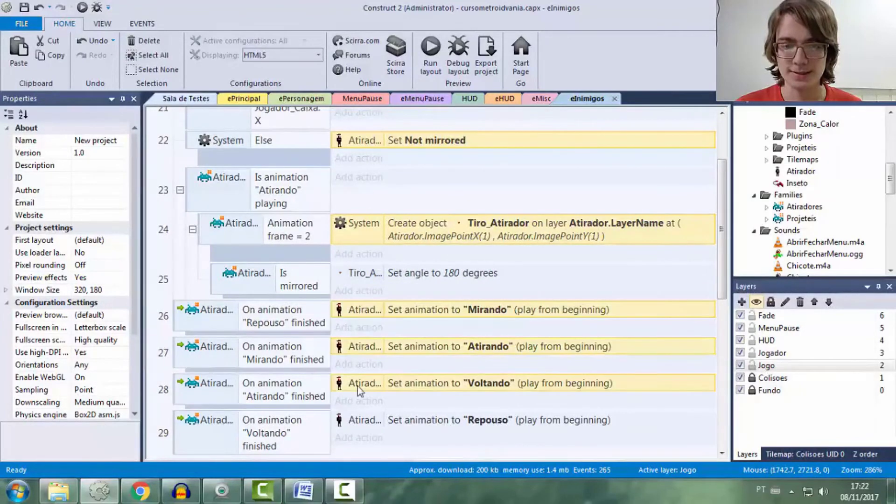
ctrl+click(361, 421)
right_click(406, 384)
click(400, 366)
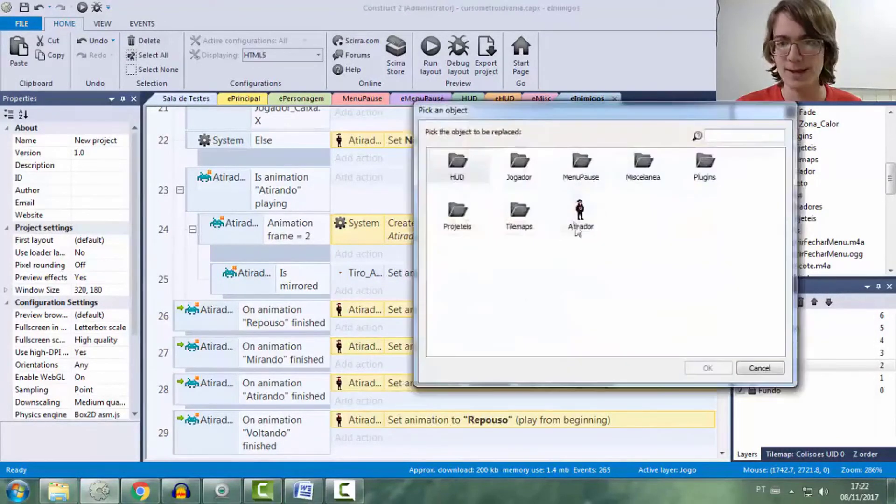
double_click(579, 212)
double_click(580, 214)
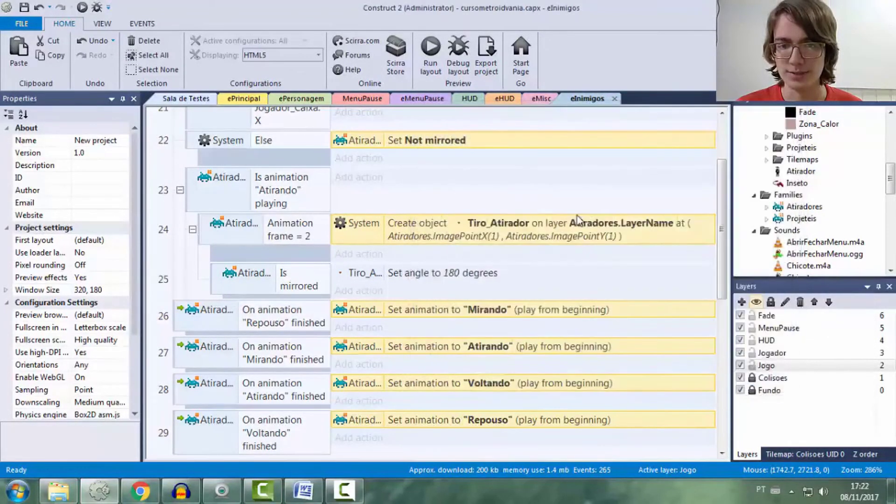
scroll(502, 256, up, 3)
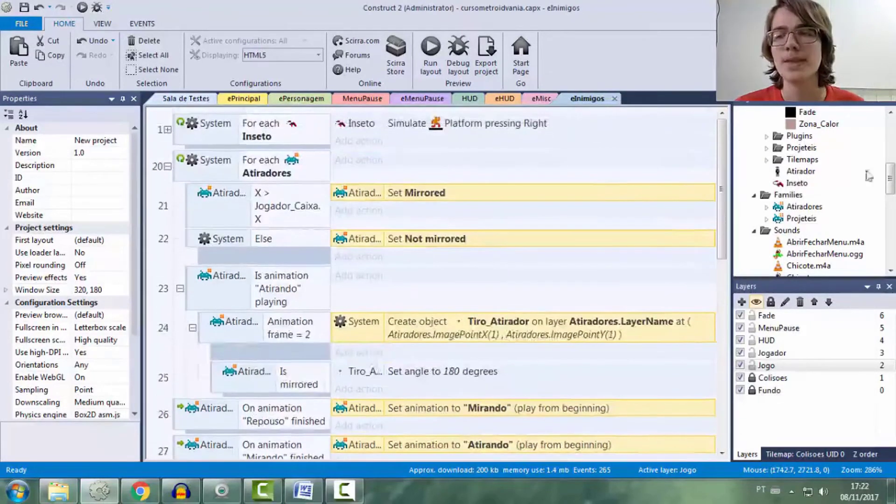
Clone the Atirador sprite and rename the copy Atirador_Baixo
click(799, 172)
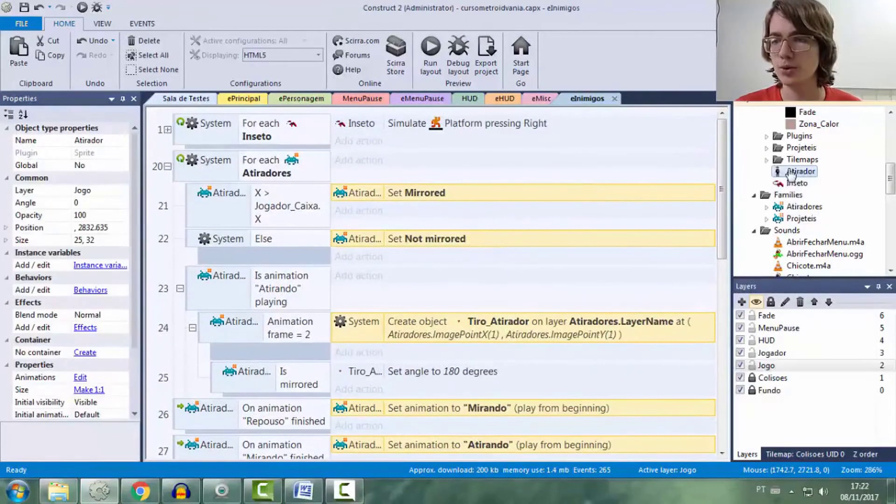
right_click(790, 174)
scroll(835, 191, down, 2)
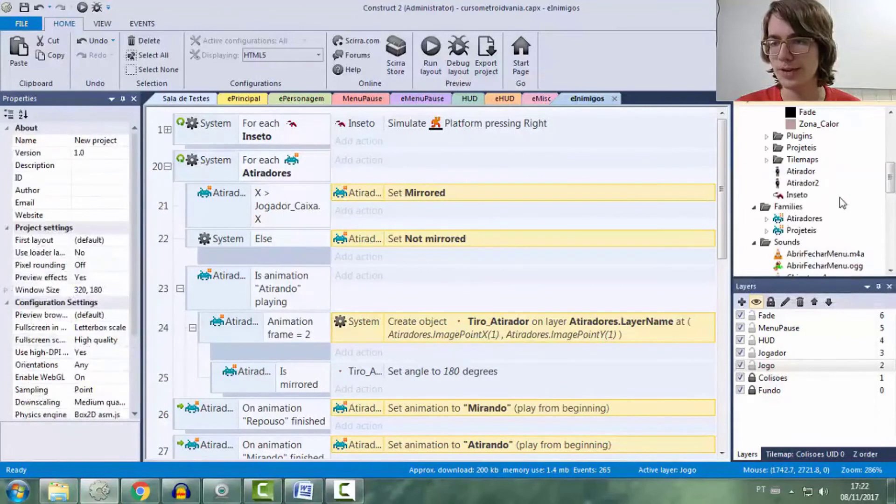
right_click(804, 183)
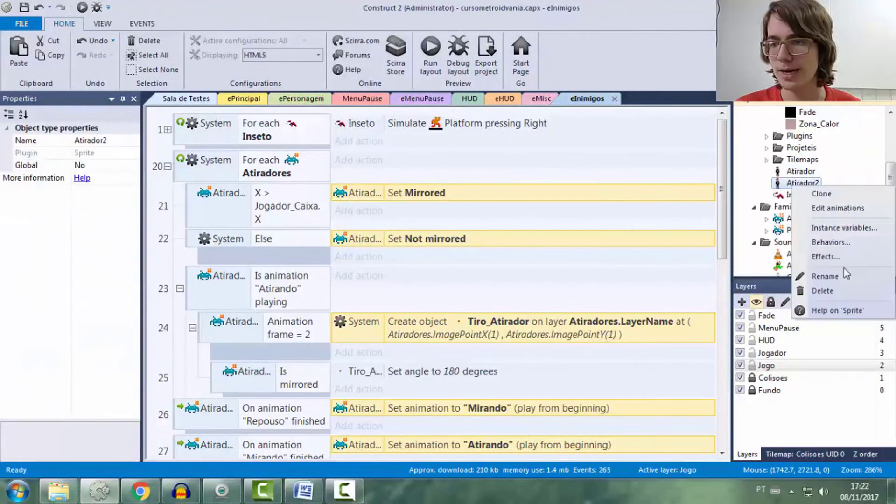
click(840, 257)
key(End)
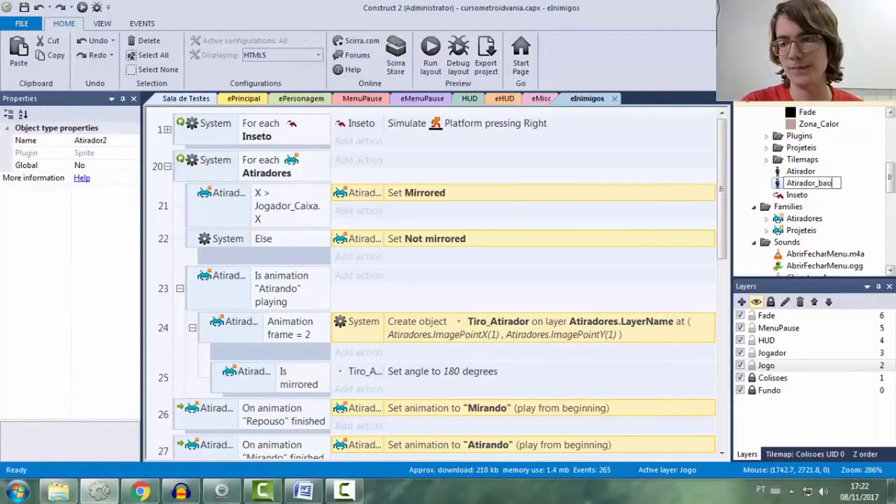
text(_Baixo)
key(Return)
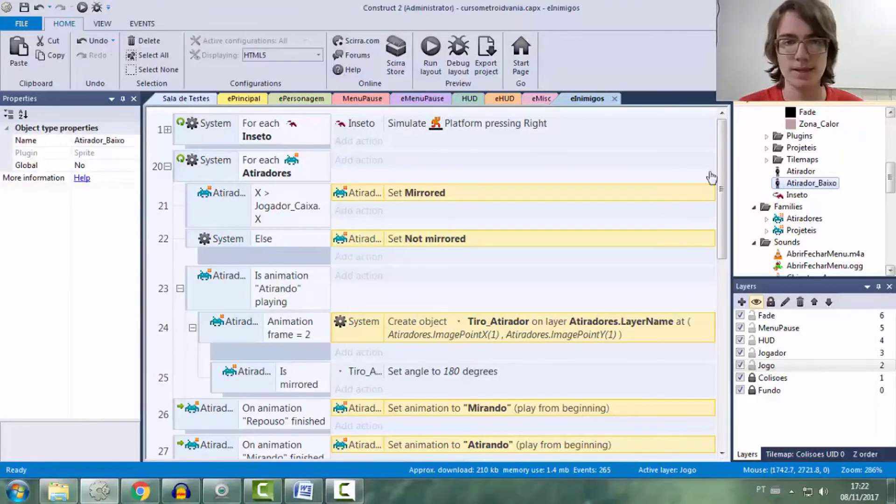
Place an Atirador_Baixo on the ground in Sala de Testes, left of the two Atirador enemies, and open its animations for editing
click(186, 98)
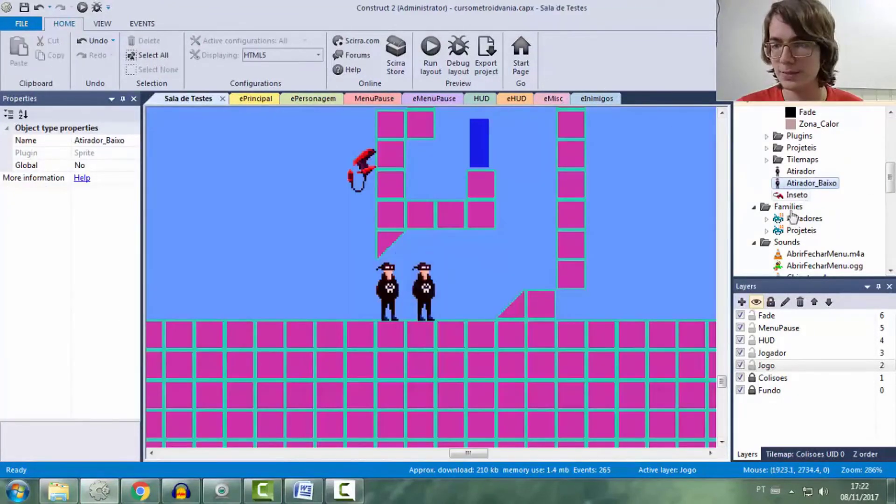
drag(792, 187, 304, 282)
double_click(304, 282)
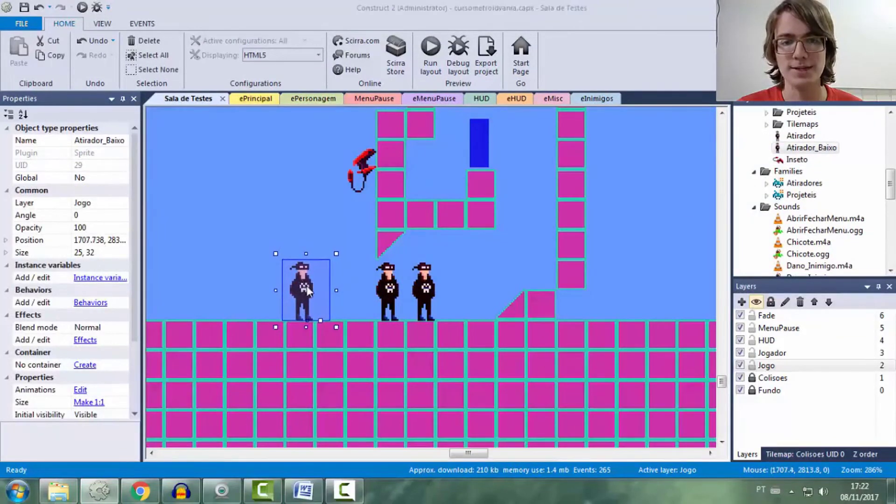
ctrl+scroll(503, 152, up, 1)
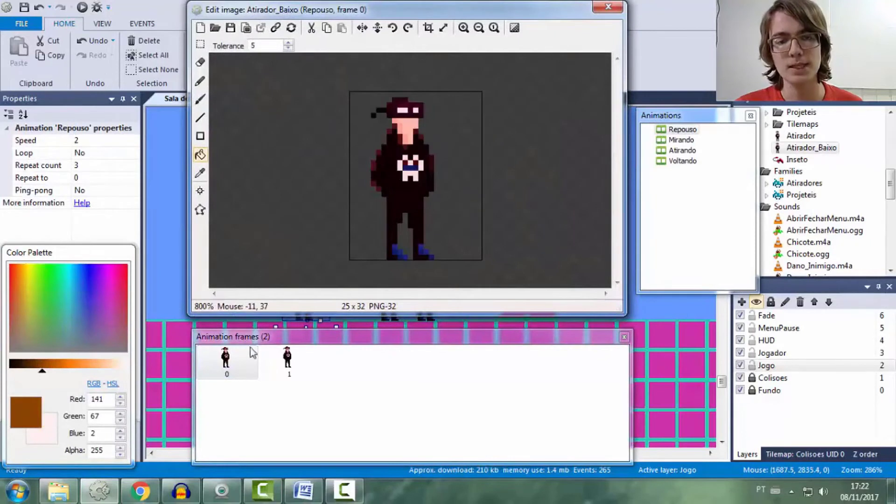
Replace Repouso frames 0 and 1 of Atirador_Baixo with images 1 and 2 from the Idle folder of Atirador Cabisbaixo
click(222, 348)
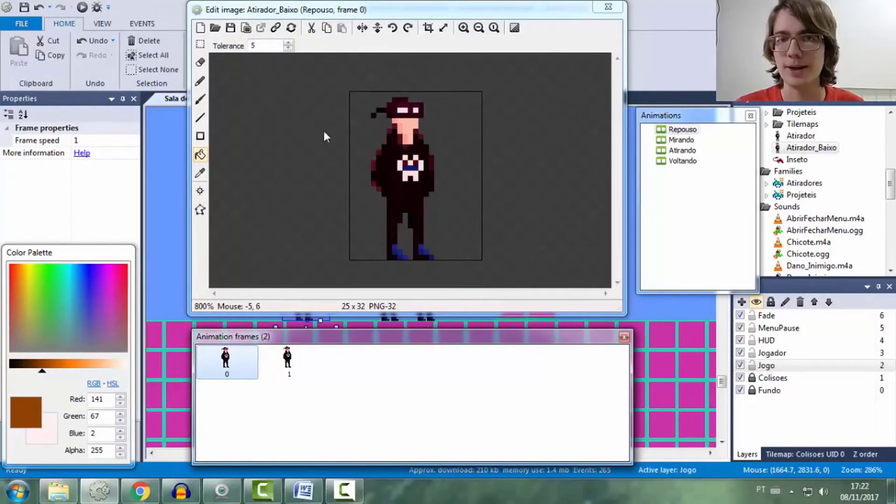
click(214, 28)
key(BackSpace)
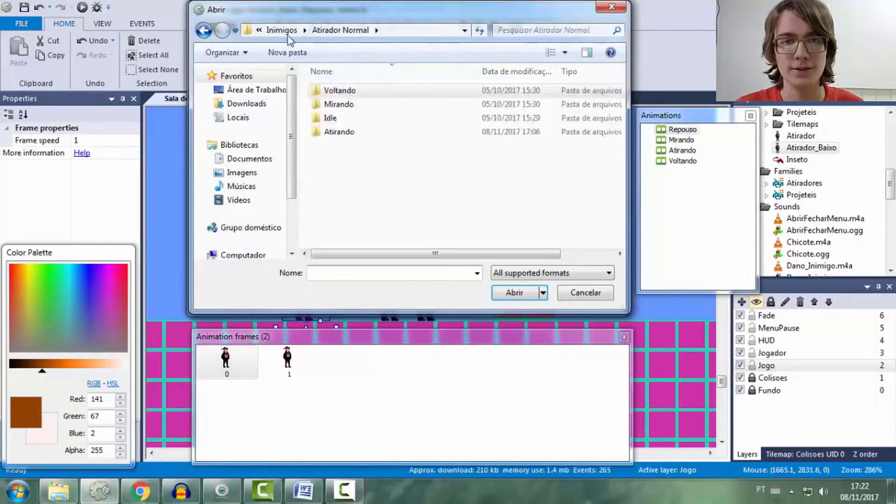
click(285, 32)
double_click(350, 111)
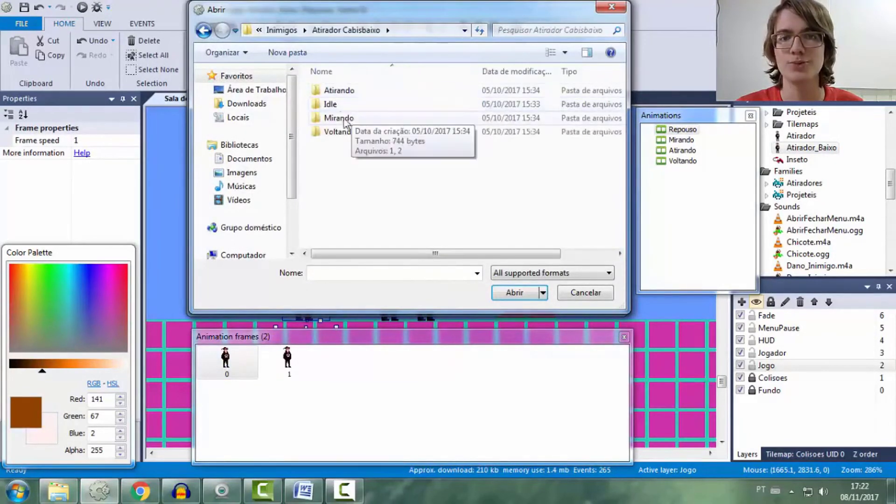
double_click(337, 105)
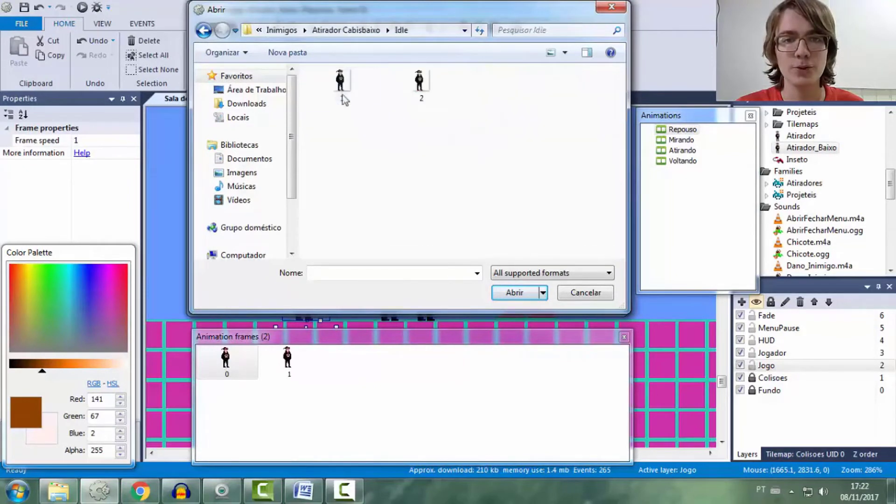
double_click(343, 93)
click(289, 366)
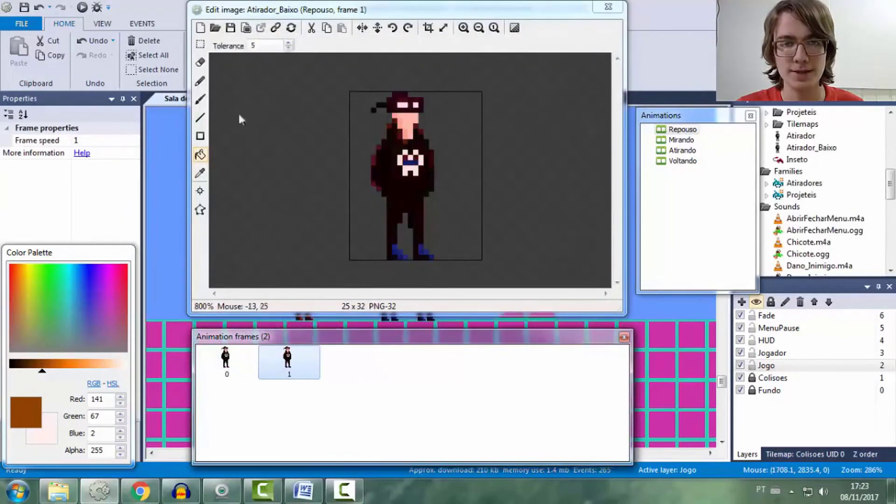
click(215, 28)
double_click(419, 84)
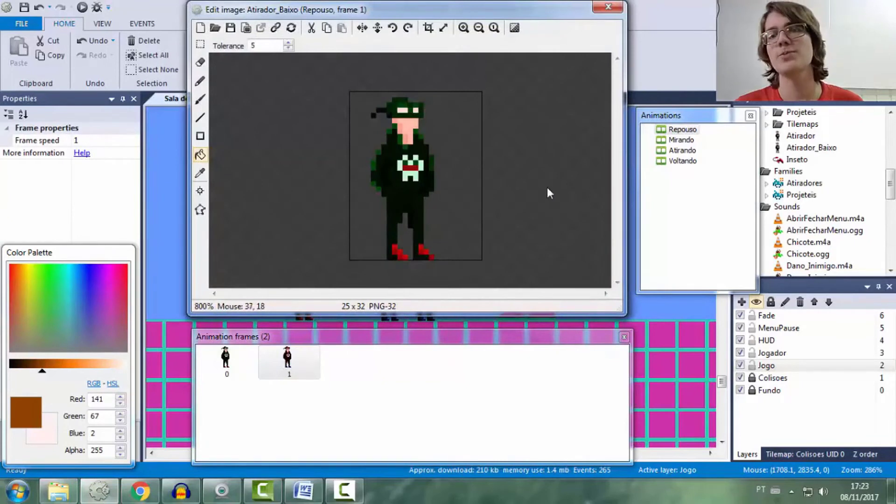
Check the origin and collision polygon of Repouso frame 1, and look through Atirador_Baixo's Atirando and Voltando animations
click(300, 368)
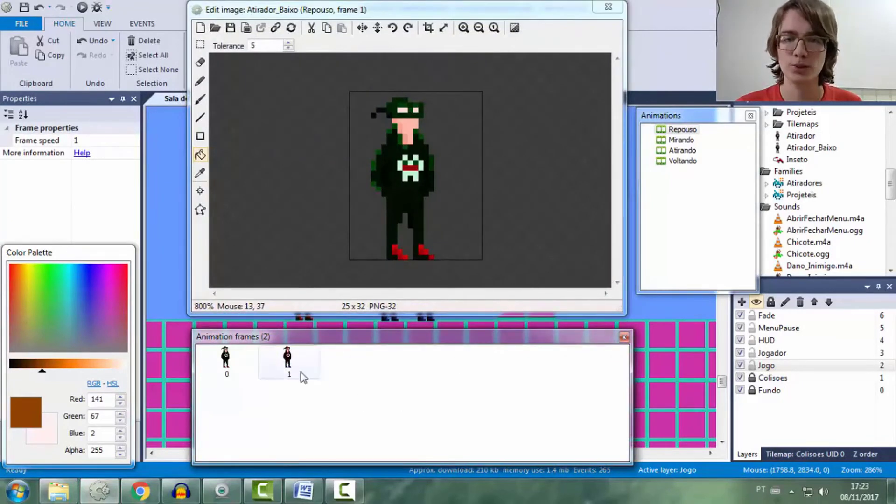
click(200, 192)
click(418, 261)
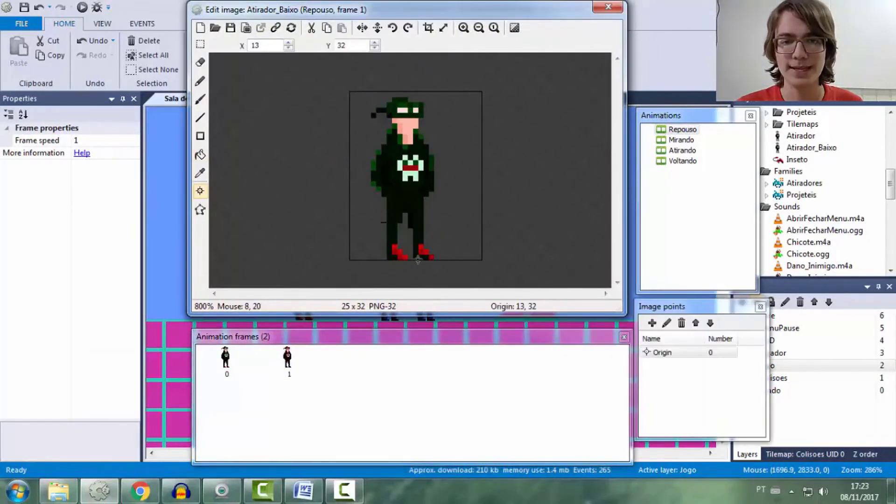
click(202, 212)
click(682, 150)
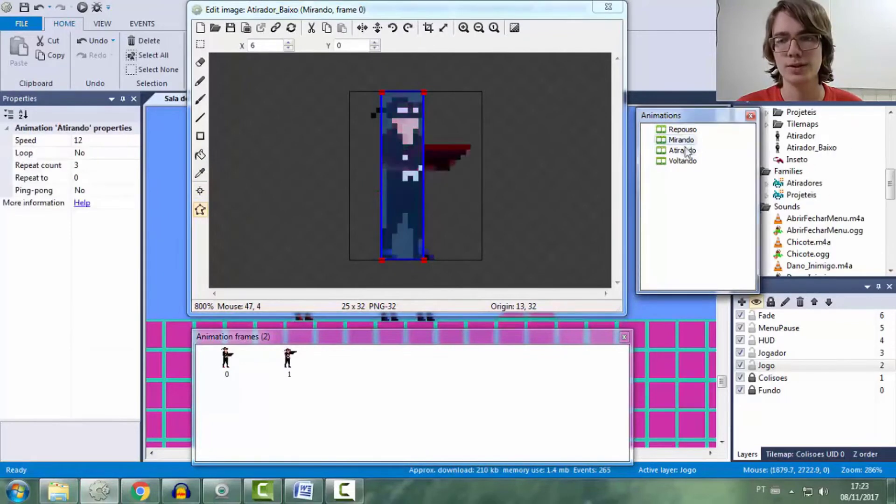
click(685, 161)
click(289, 361)
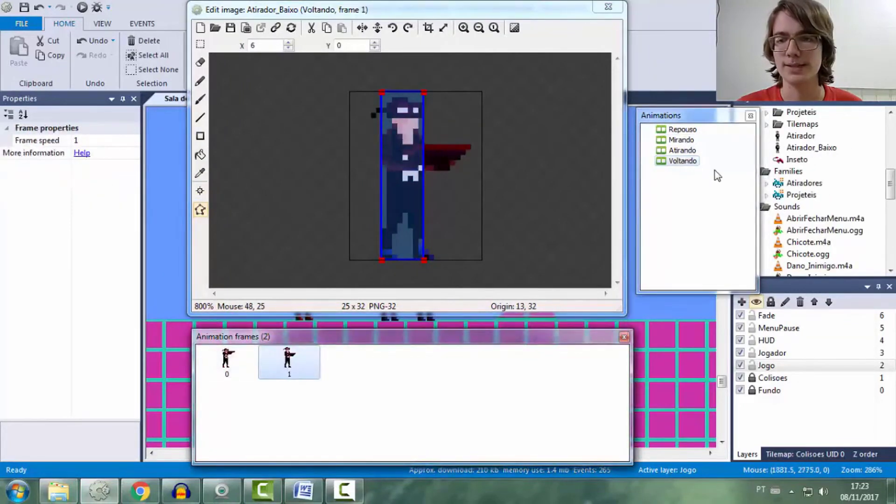
Replace Mirando frames 0 and 1 of Atirador_Baixo with images 1 and 2 from the Mirando folder of Atirador Cabisbaixo
click(689, 141)
click(215, 28)
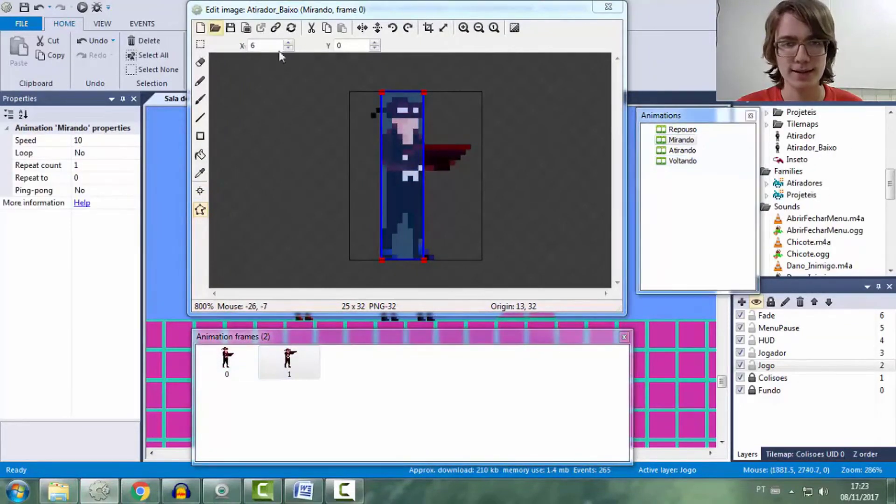
double_click(338, 117)
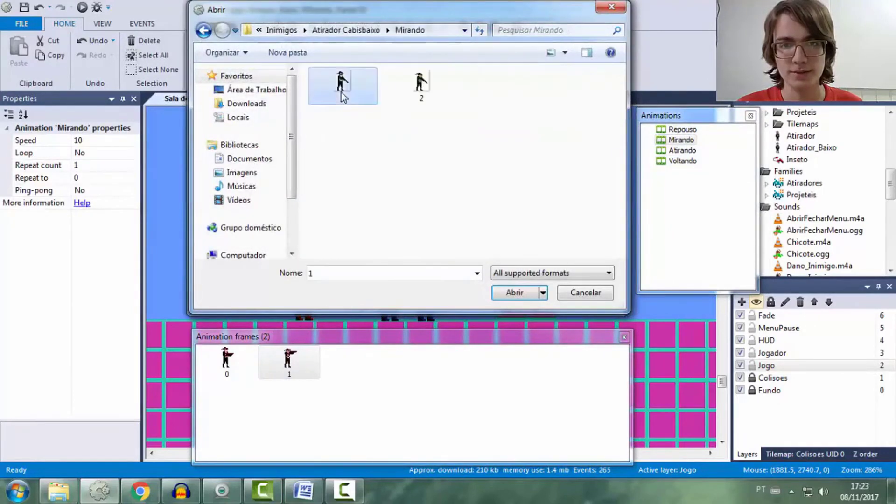
double_click(340, 85)
click(296, 356)
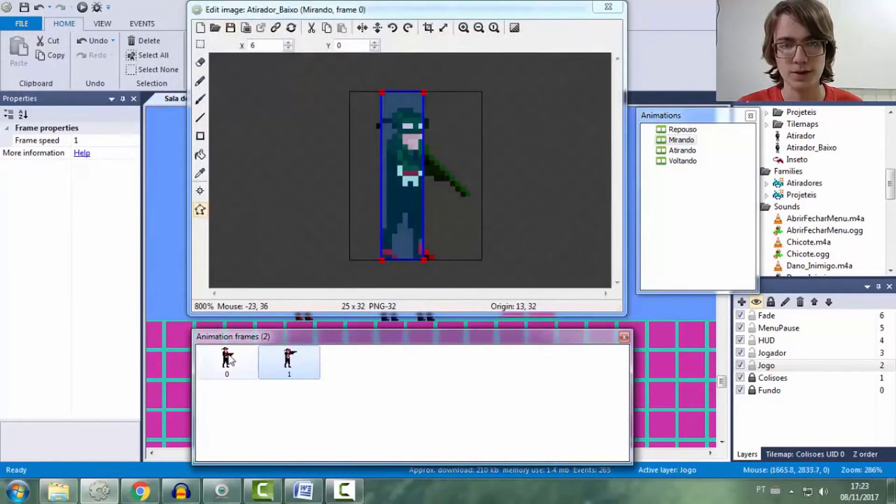
click(682, 150)
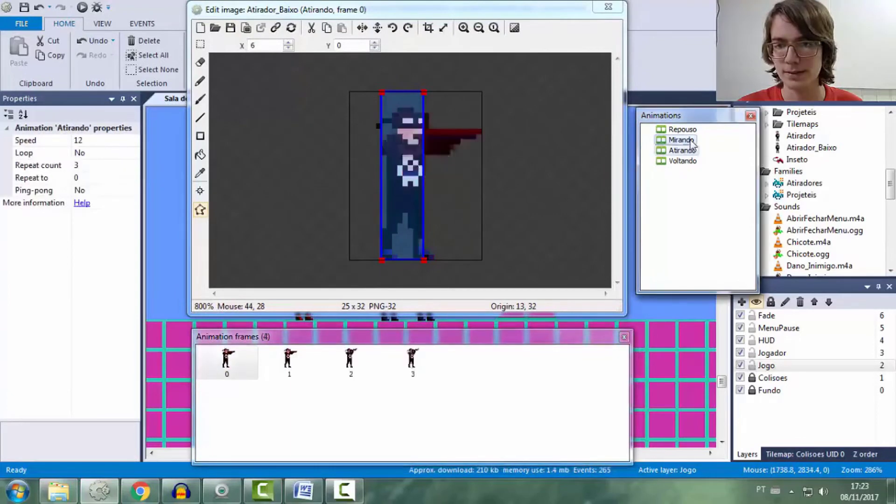
click(681, 139)
click(227, 359)
click(296, 364)
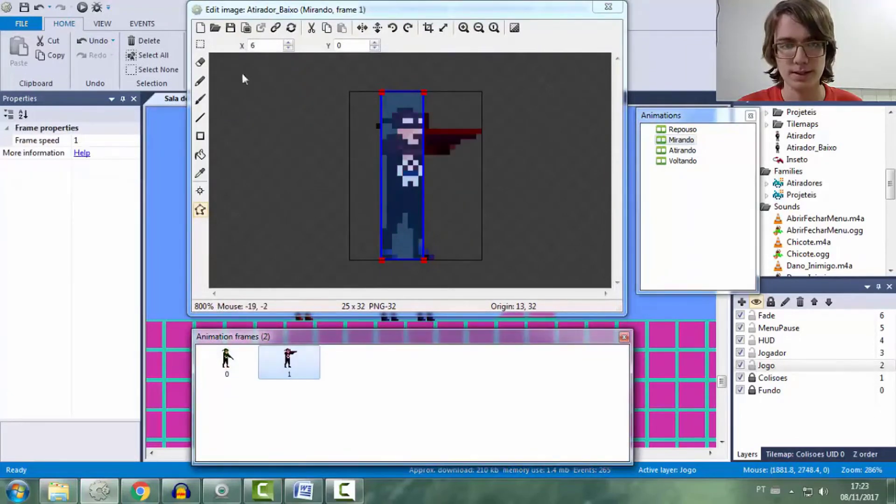
click(215, 27)
double_click(420, 84)
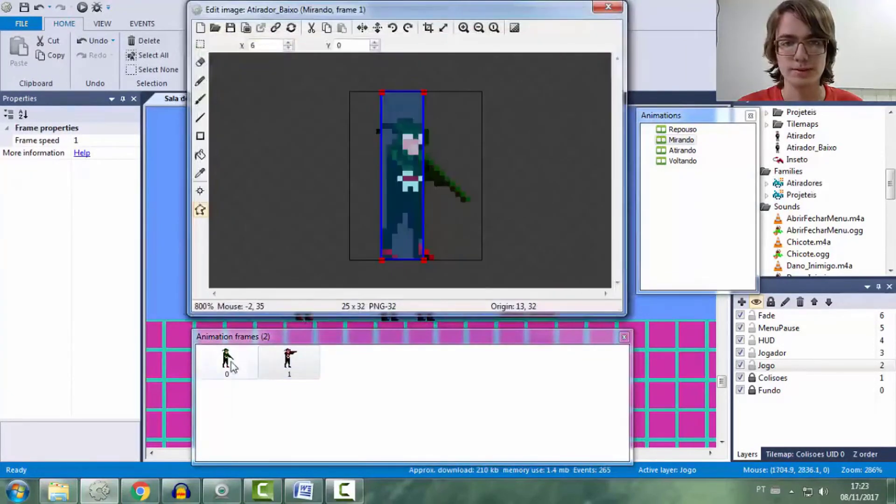
Replace Atirando frames 0 and 1 of Atirador_Baixo with images 1 and 2 from the Atirando folder of Atirador Cabisbaixo
click(682, 129)
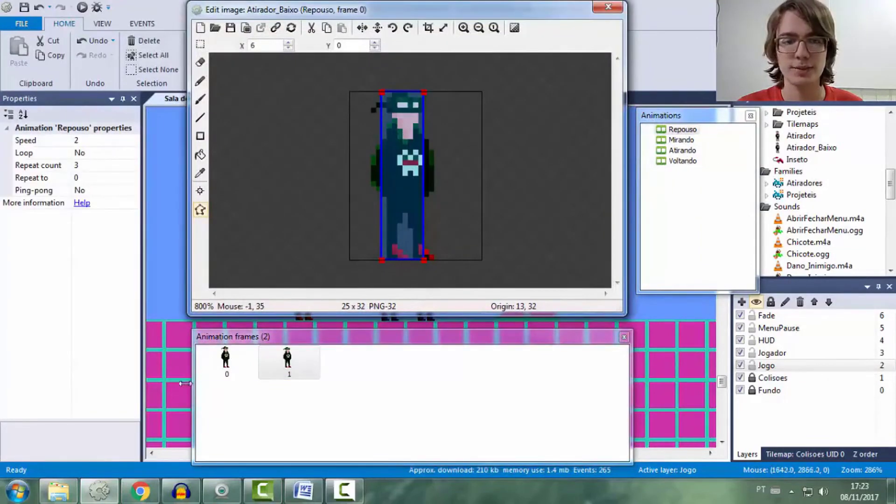
click(226, 364)
click(683, 150)
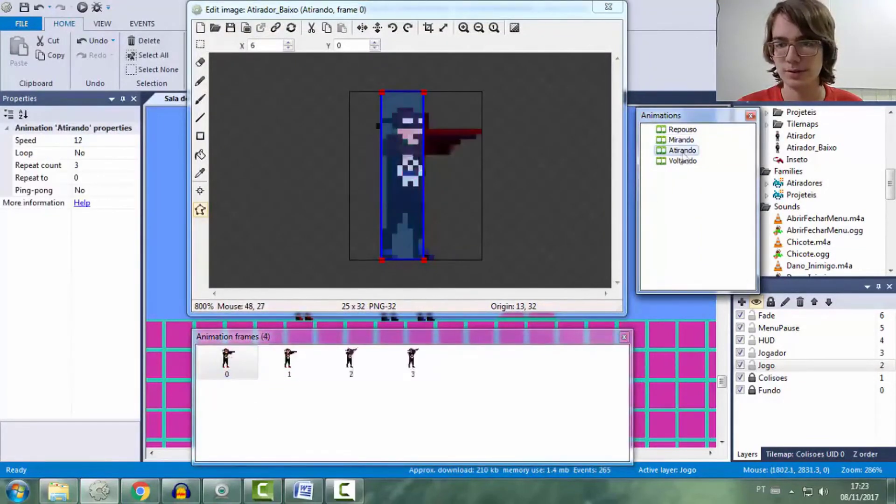
click(226, 368)
click(215, 28)
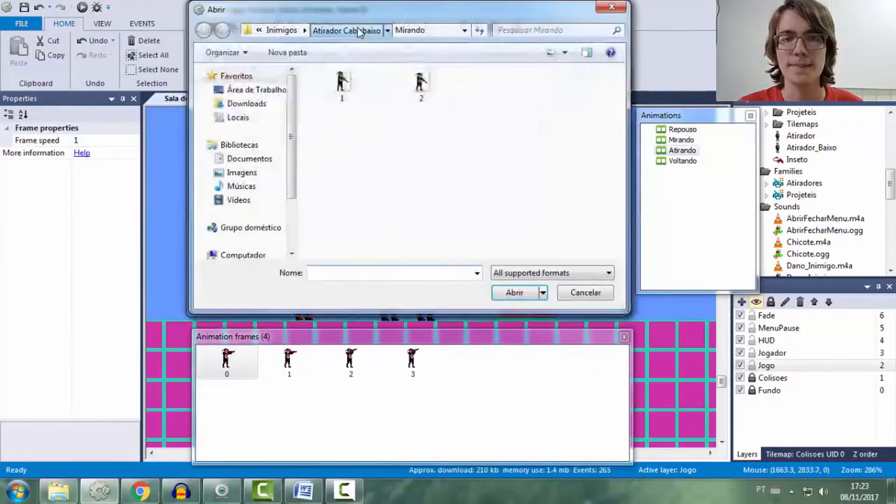
click(350, 31)
double_click(353, 90)
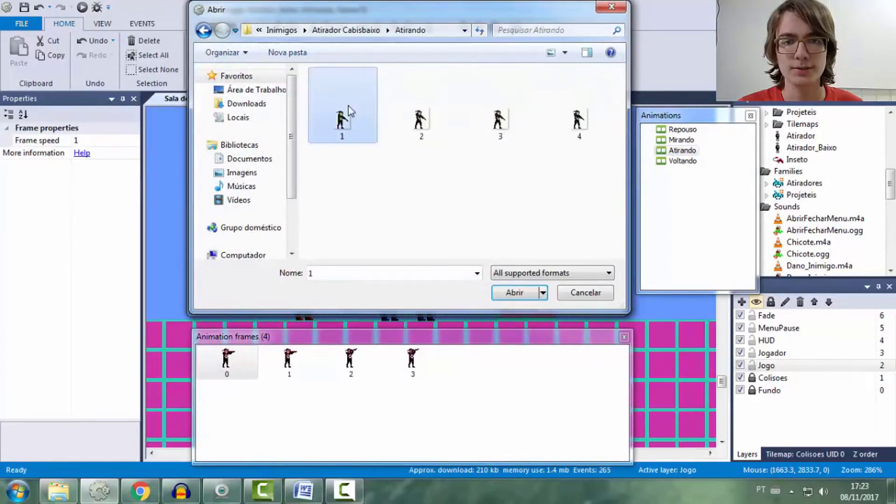
double_click(348, 106)
click(301, 352)
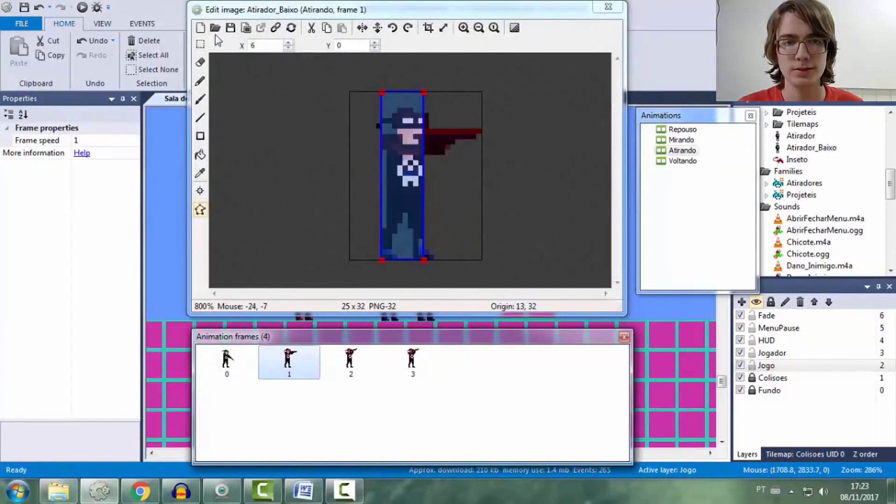
click(215, 28)
double_click(411, 82)
Replace Atirando frames 2 and 3 of Atirador_Baixo with images 3 and 4 from the same Atirando folder
click(351, 360)
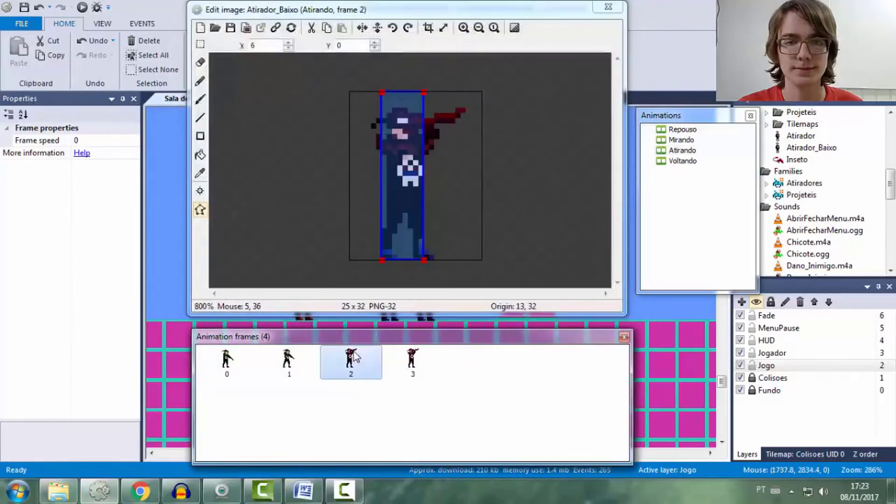
click(215, 28)
click(515, 91)
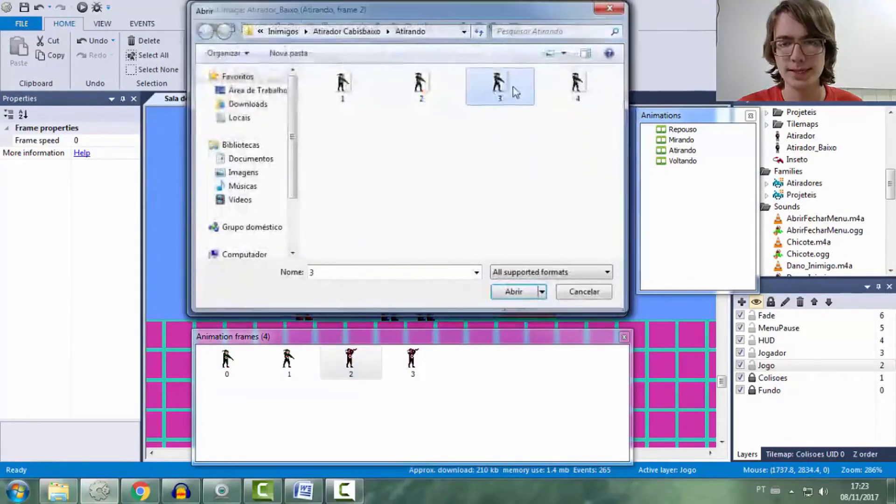
double_click(515, 92)
click(416, 360)
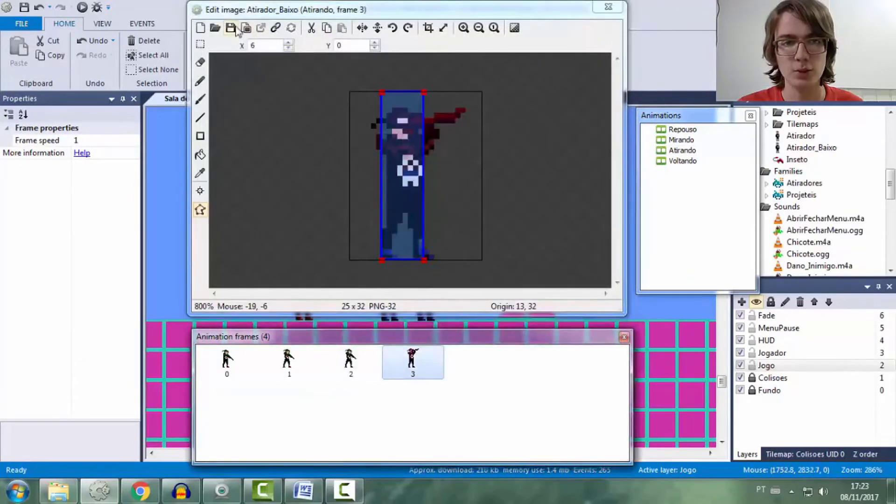
click(215, 28)
double_click(591, 95)
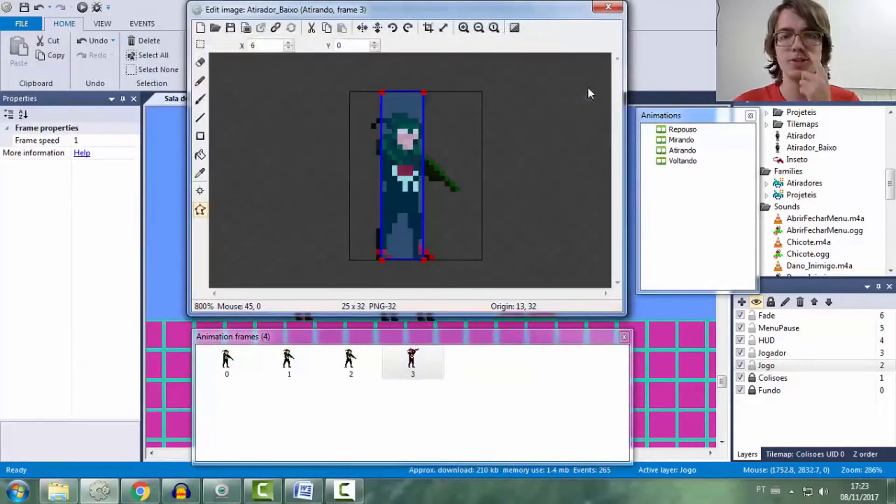
Look through the replaced Atirando frames of Atirador_Baixo and compare them with the Repouso animation
click(351, 362)
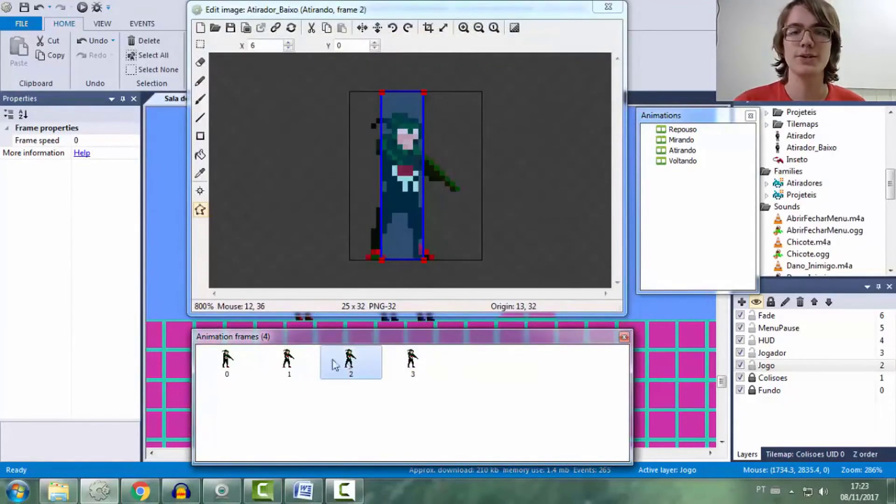
click(288, 366)
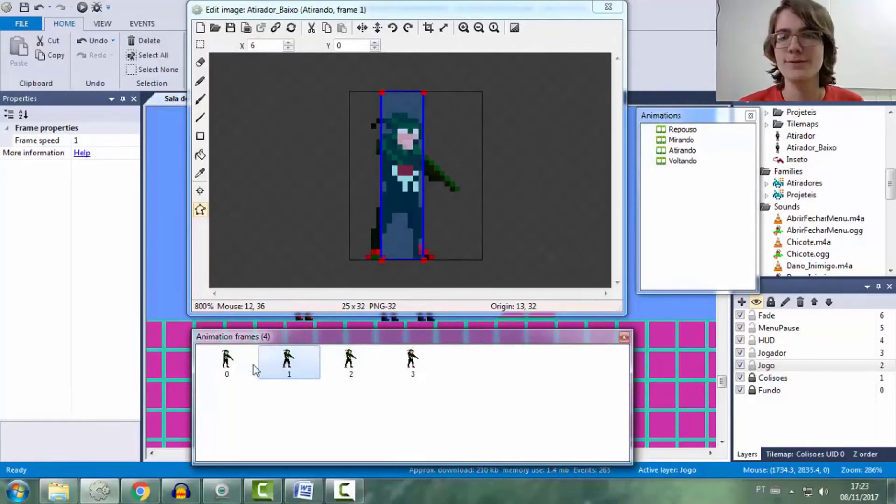
click(234, 367)
click(287, 367)
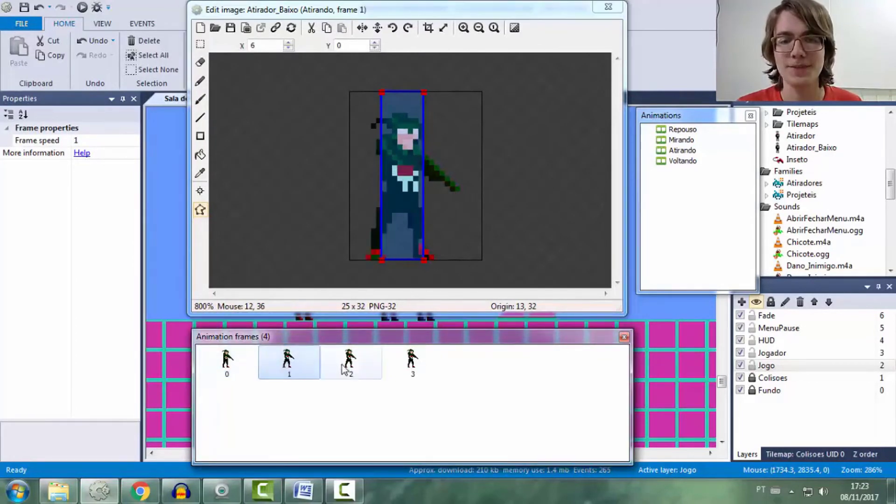
click(682, 130)
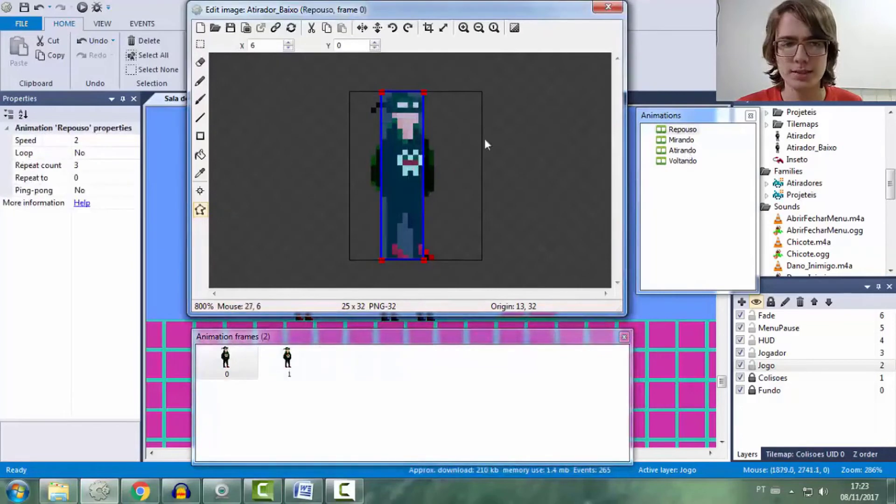
click(682, 150)
click(286, 366)
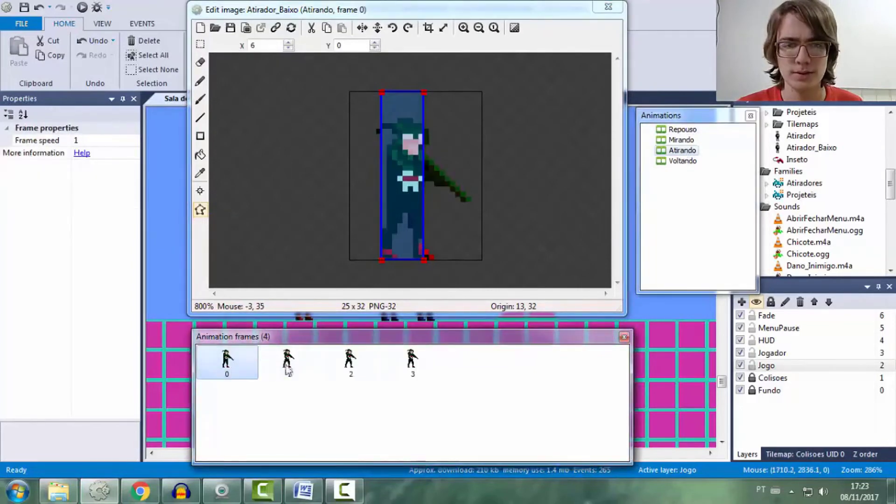
click(395, 367)
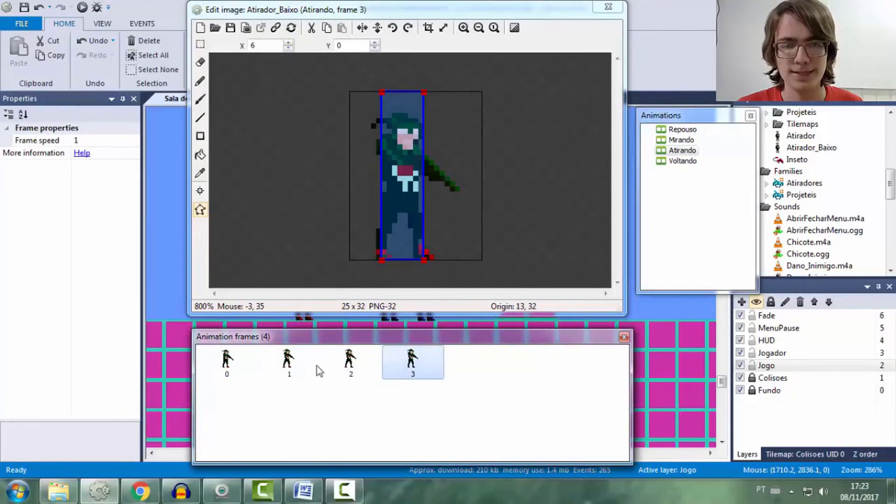
click(355, 360)
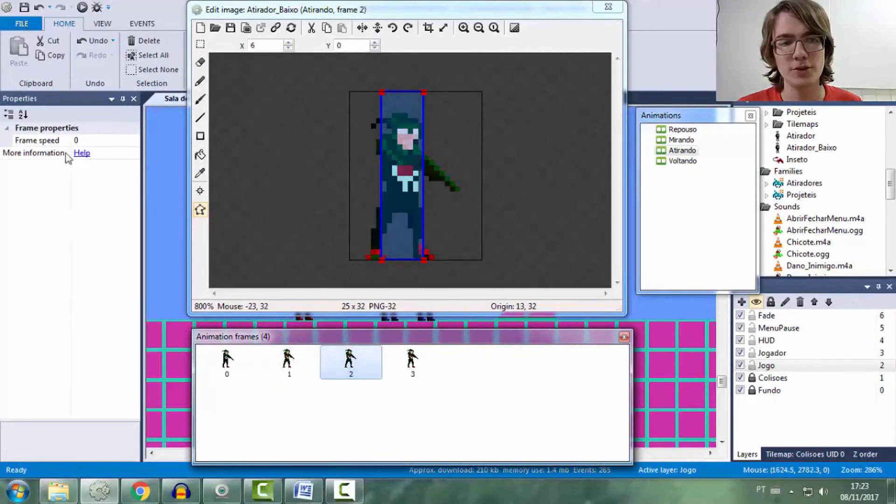
Replace Voltando frames 0 and 1 of Atirador_Baixo with images 1 and 2 from the Voltando folder of Atirador Cabisbaixo
click(683, 162)
click(242, 355)
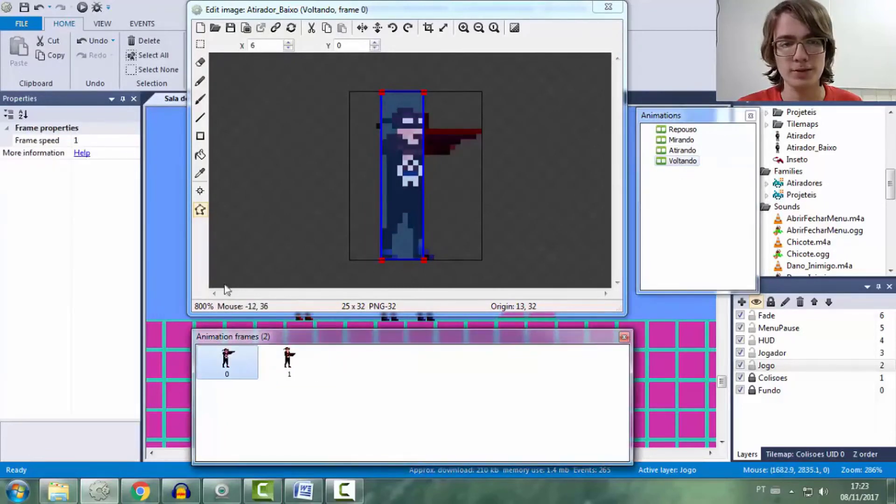
click(215, 28)
click(355, 30)
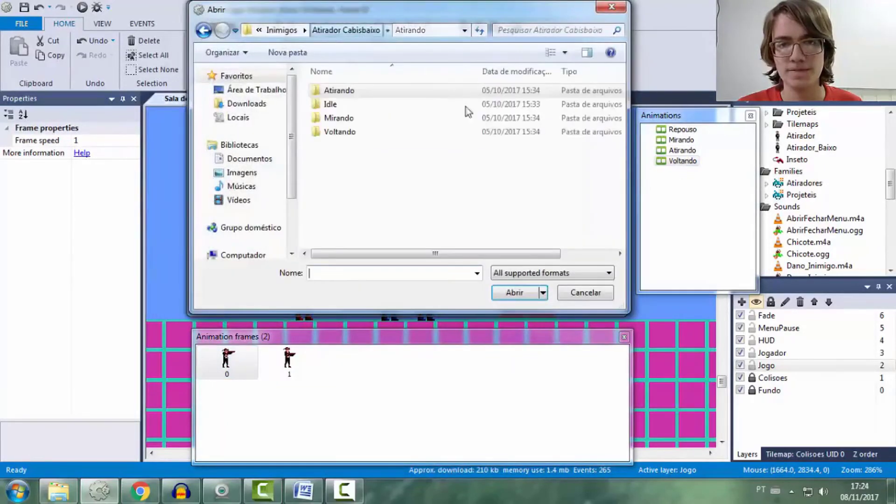
double_click(379, 136)
double_click(340, 96)
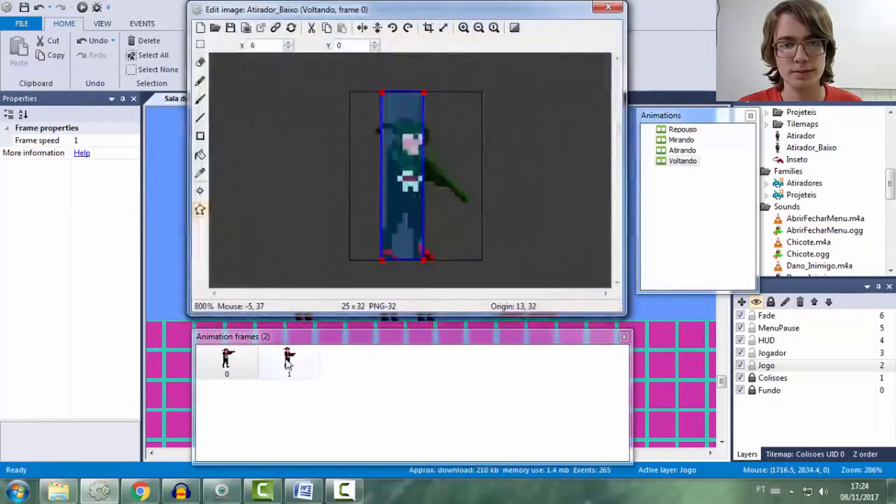
click(216, 28)
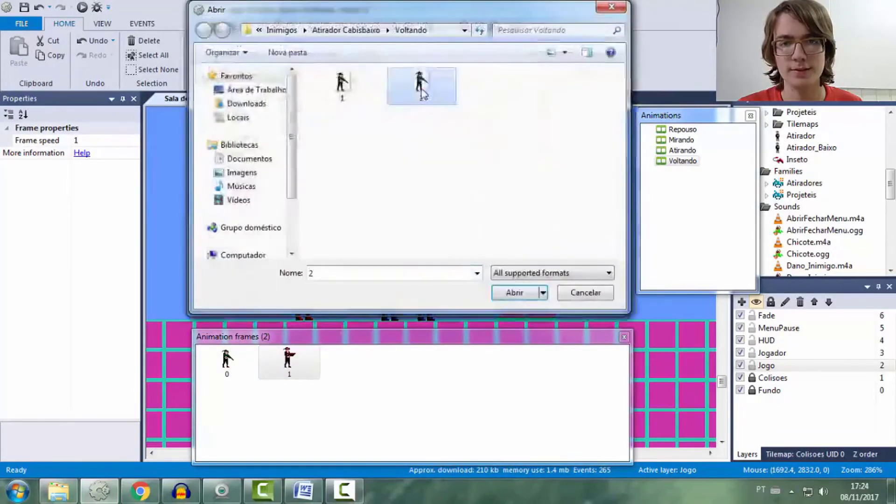
double_click(421, 83)
Move the Tiro image point to 23, 22 at the gun tip in Atirando frame 0, apply it to the whole animation, and close the image editor
click(682, 129)
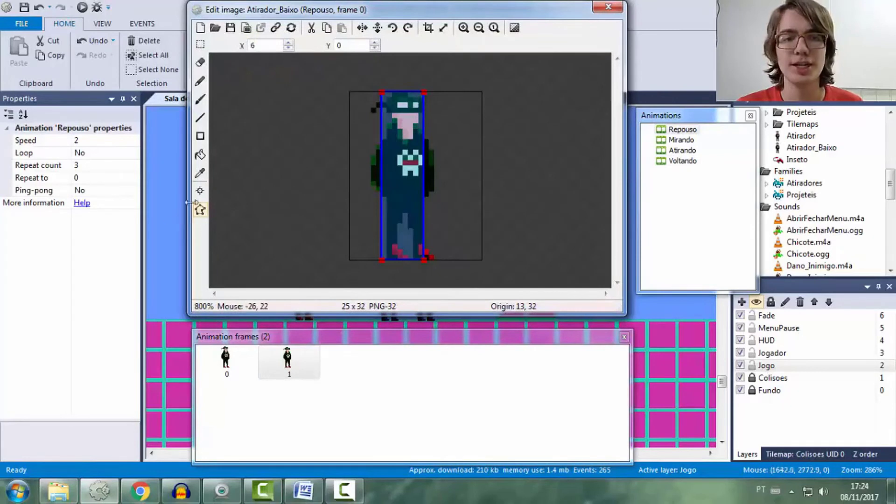
click(672, 151)
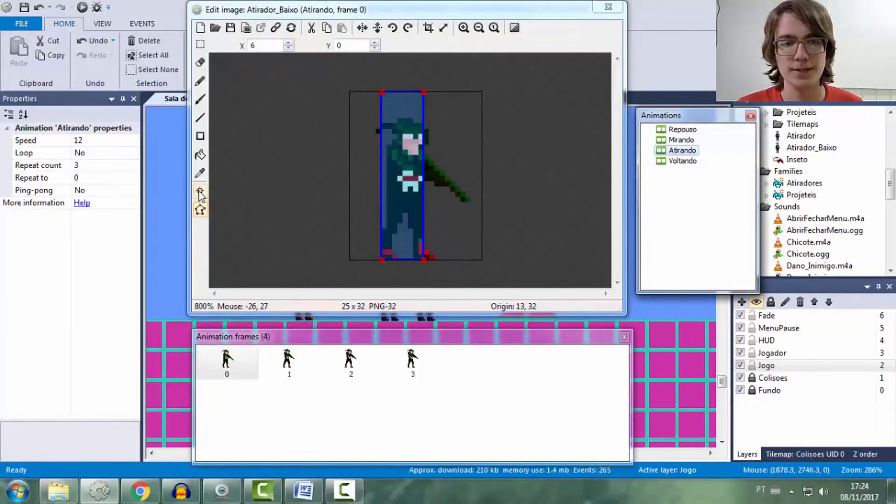
click(256, 355)
click(200, 190)
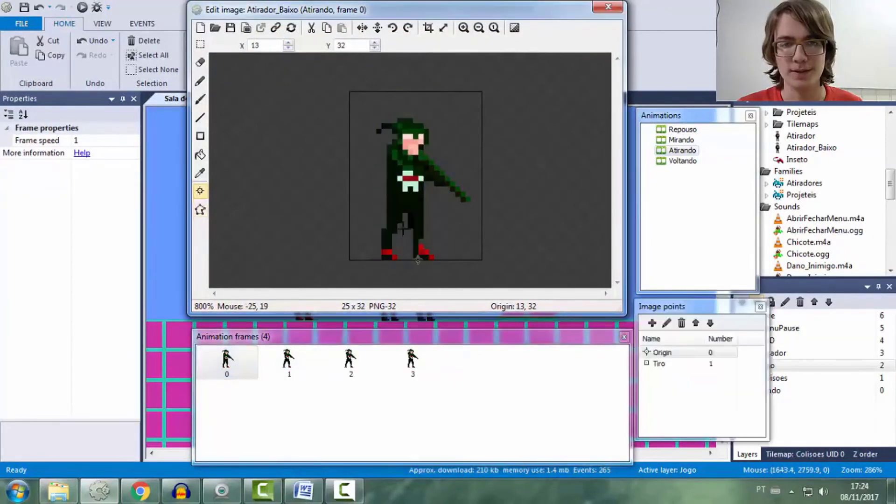
click(668, 364)
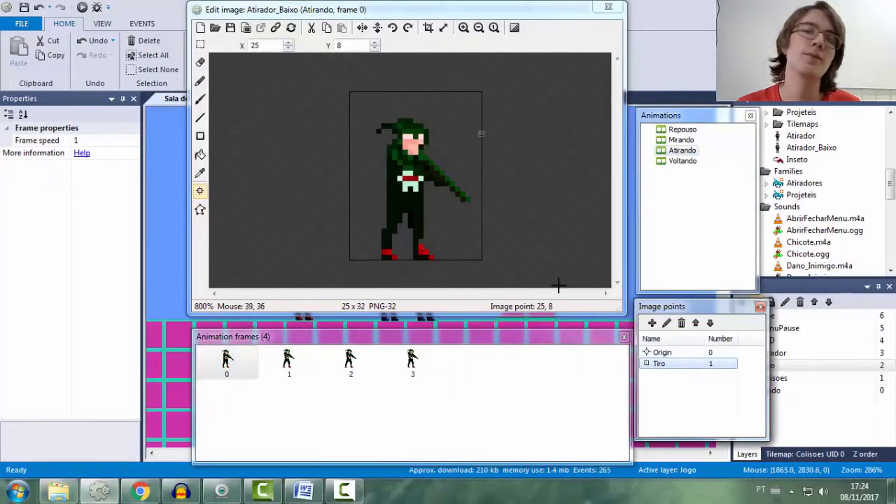
click(469, 206)
right_click(657, 365)
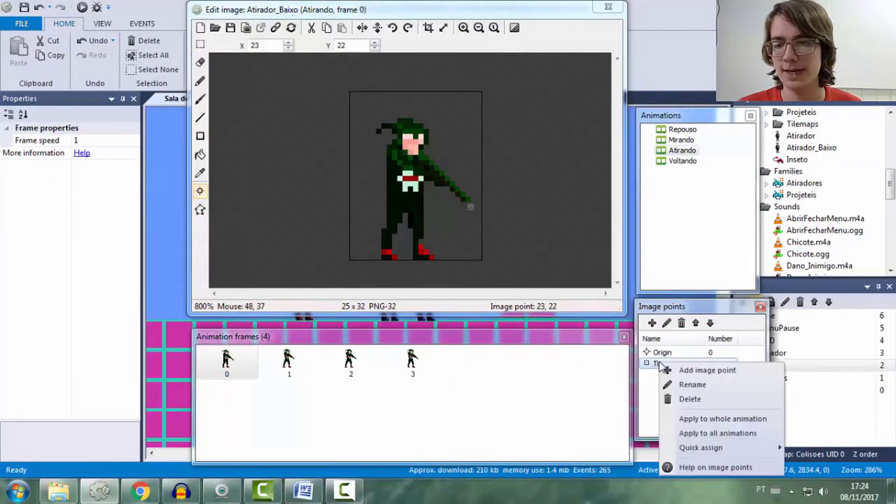
click(717, 418)
click(350, 359)
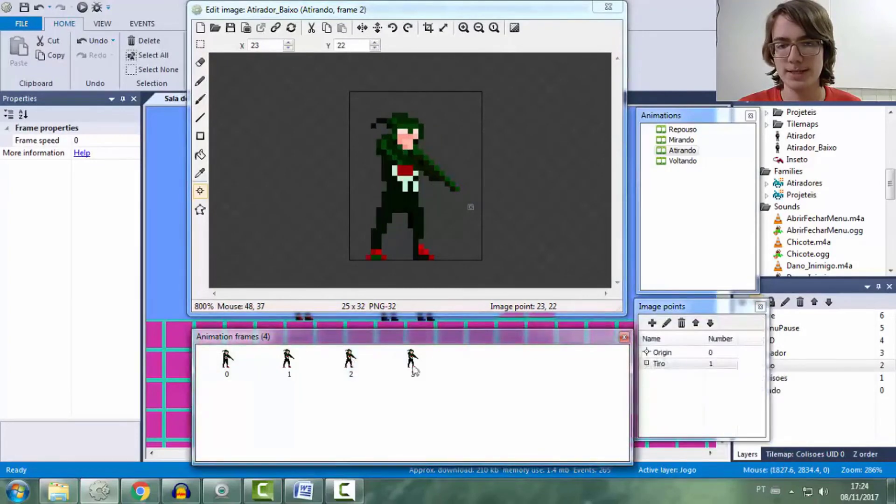
click(612, 9)
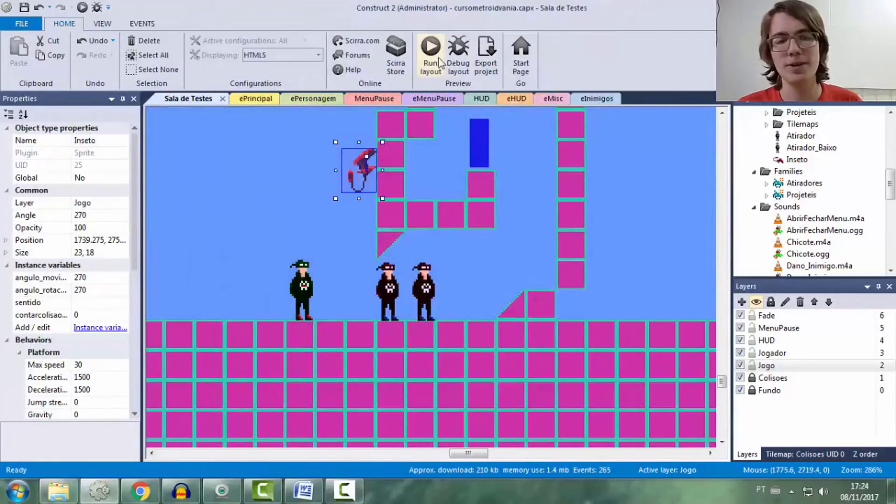
Run the Sala de Testes layout to check how Atirador_Baixo appears and behaves in the game, and return to the Construct 2 layout
click(299, 288)
click(442, 47)
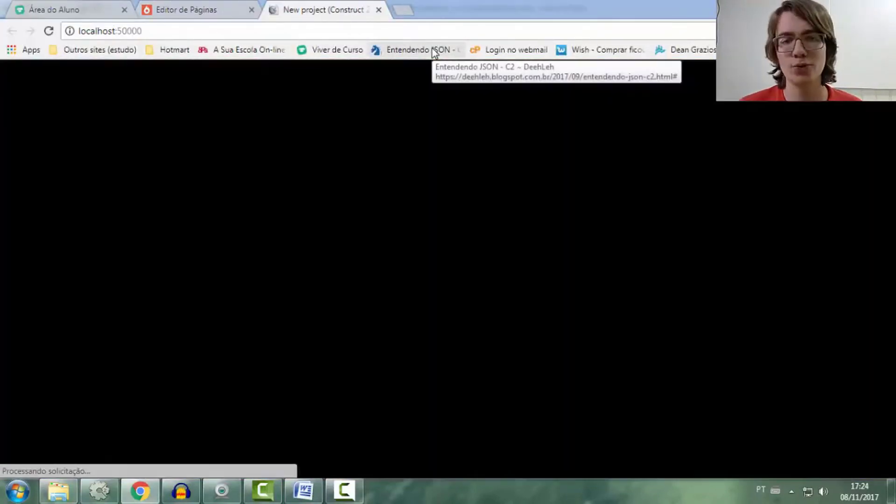
key(Left)
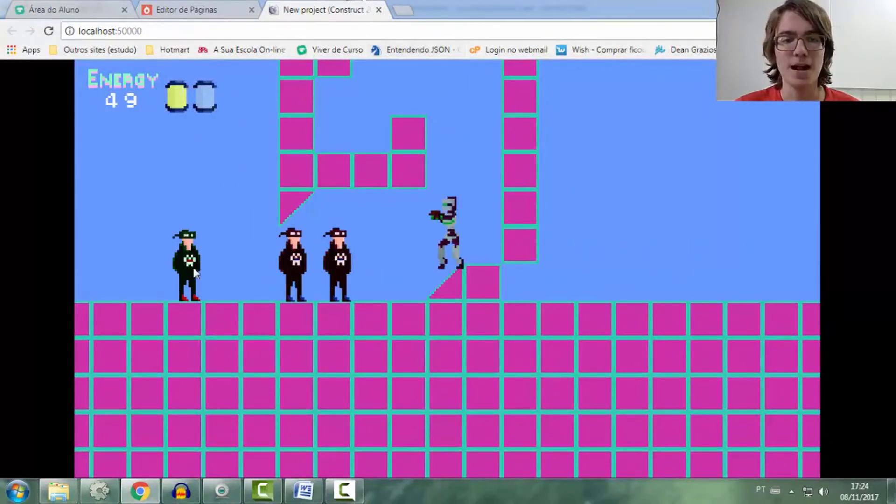
click(380, 13)
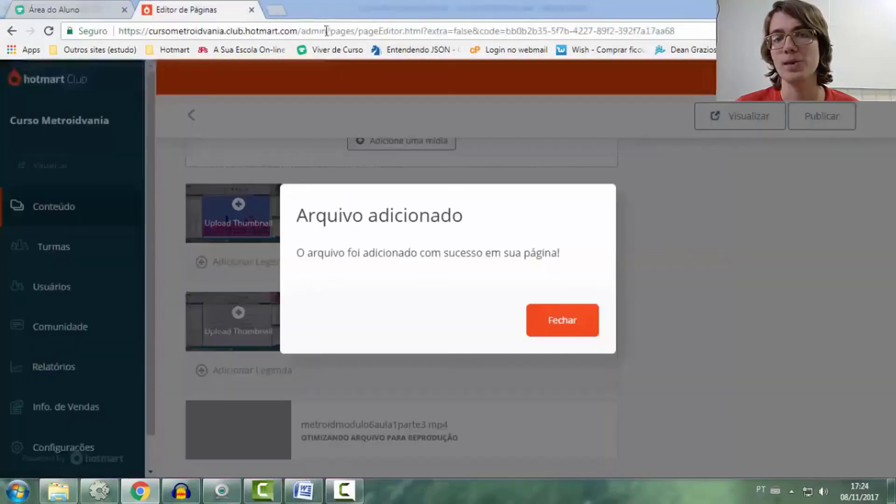
click(99, 490)
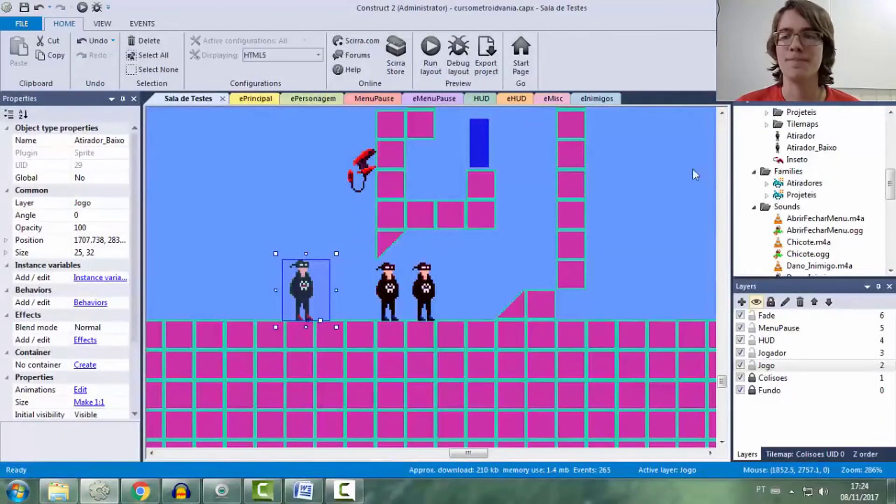
Add a number instance variable named angulo_tiro with initial value 0 to the Atiradores family
click(804, 183)
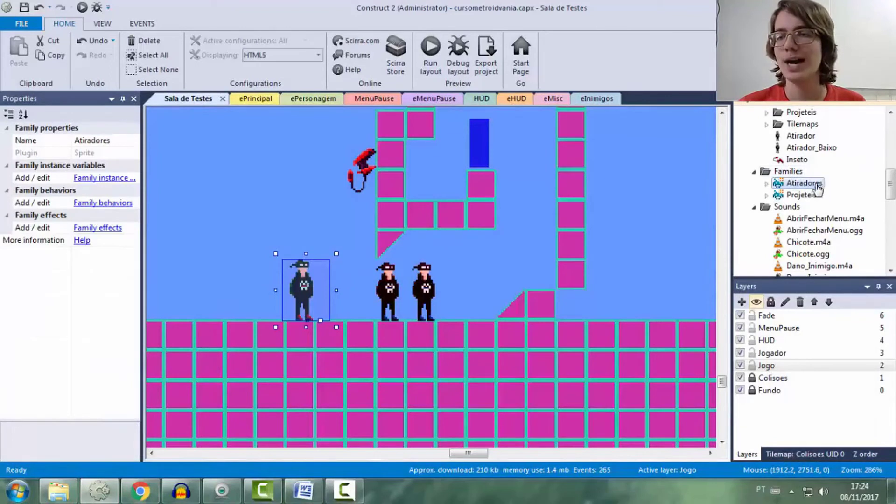
click(93, 177)
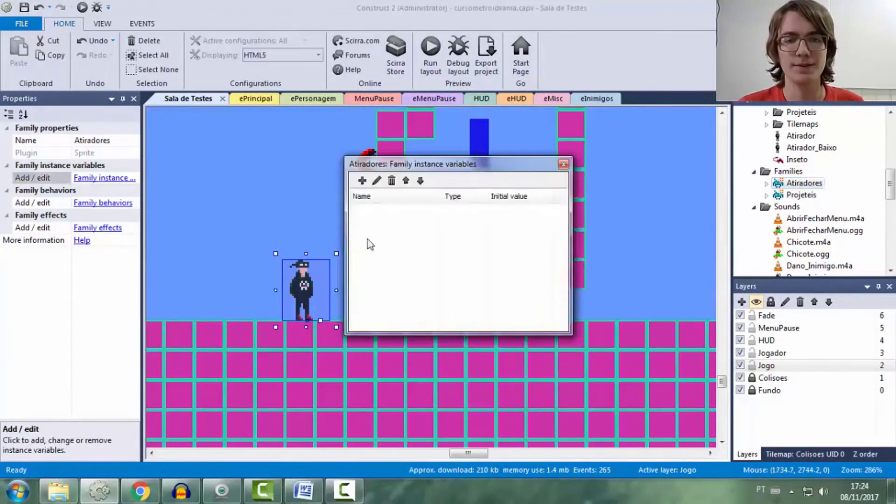
click(362, 181)
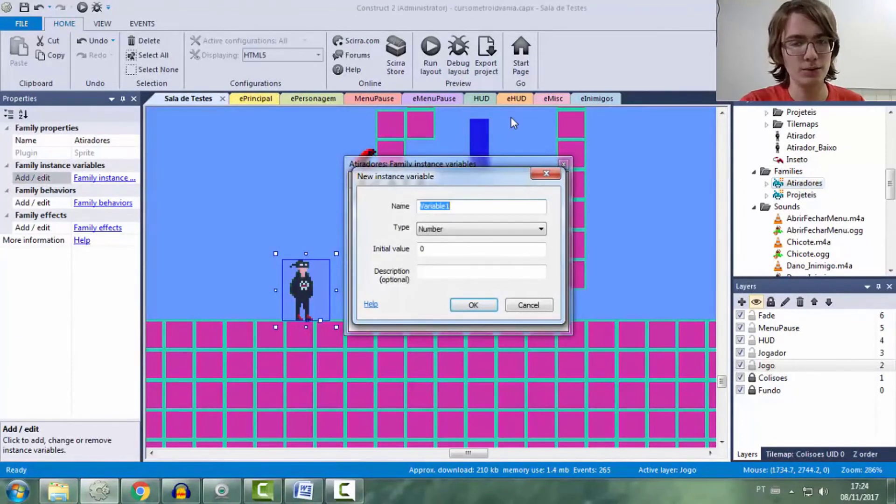
text(angulo_tiro)
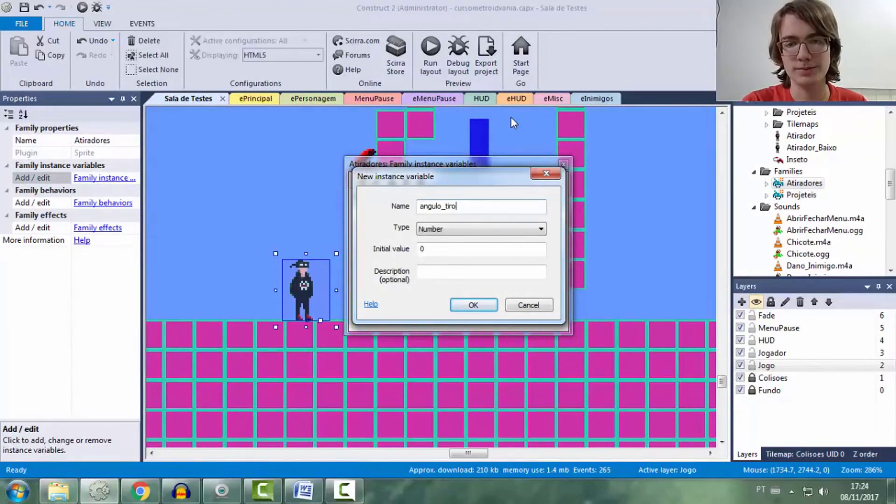
key(Return)
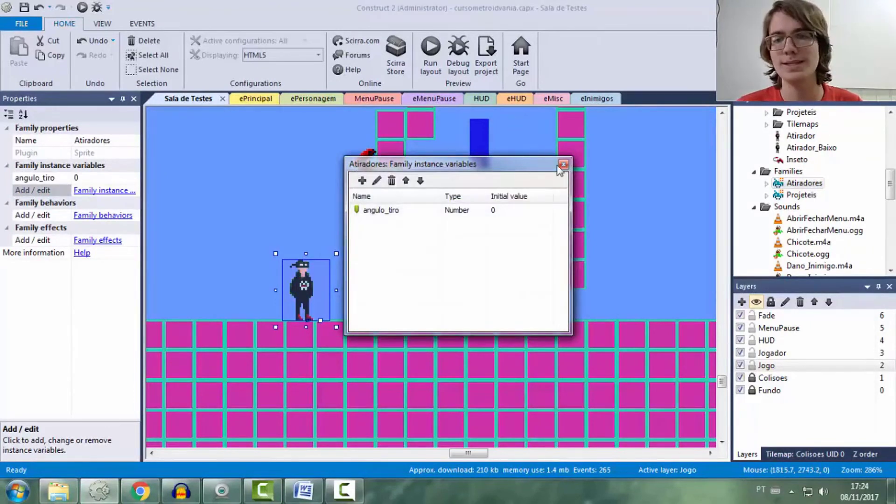
click(563, 165)
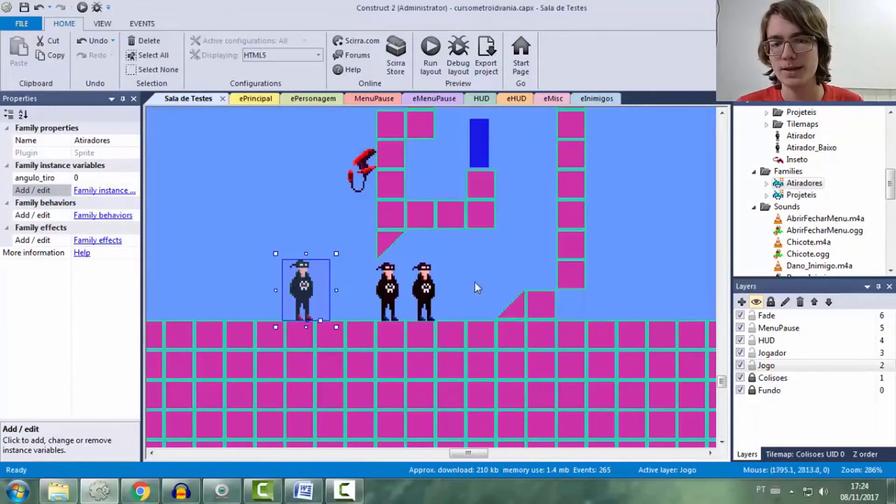
Set angulo_tiro to 45 on the Atirador_Baixo instance in the layout
click(426, 289)
click(390, 288)
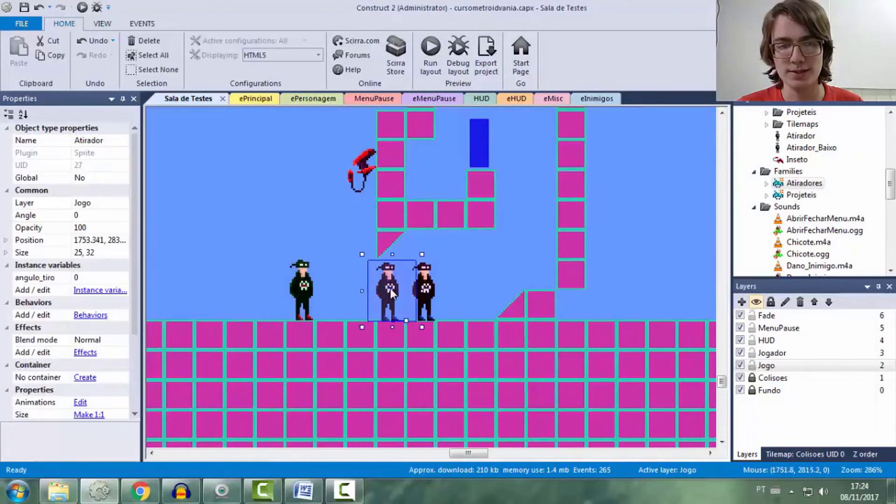
click(305, 286)
click(99, 277)
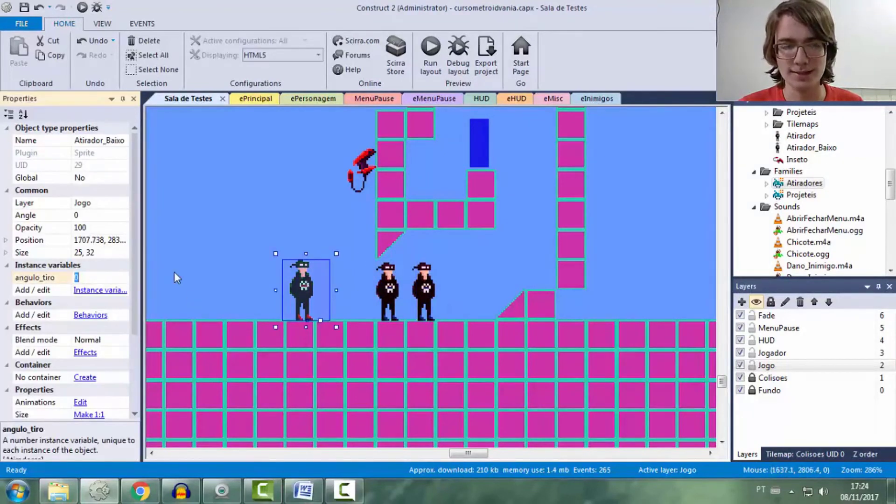
text(45)
key(Return)
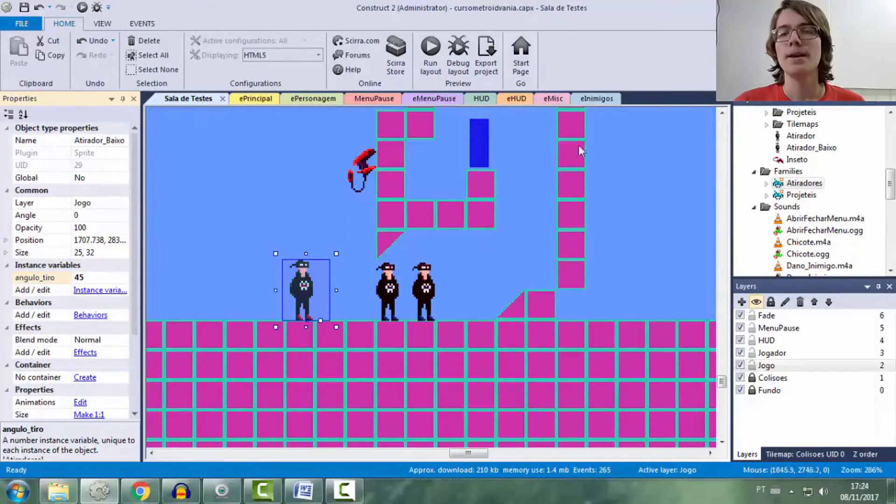
In eInimigos, move the Tiro_Atirador Set angle action into the Animation frame = 2 event and delete the emptied Is mirrored sub-event
click(597, 98)
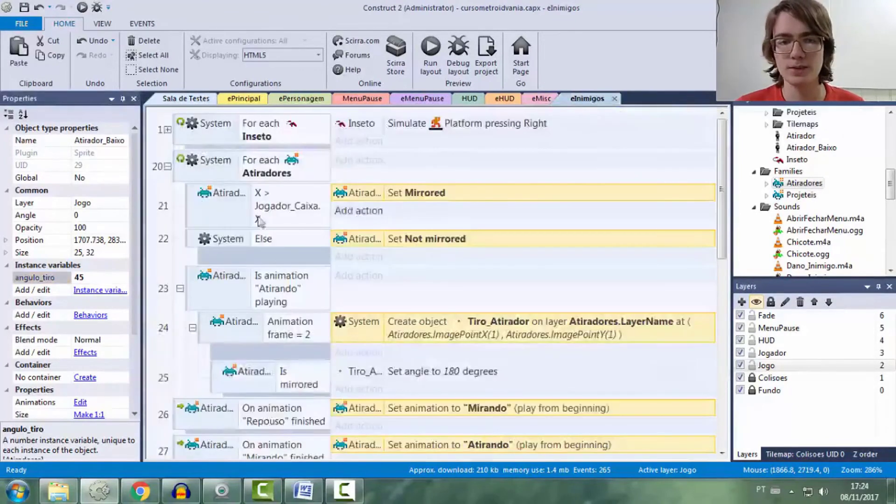
scroll(261, 224, down, 3)
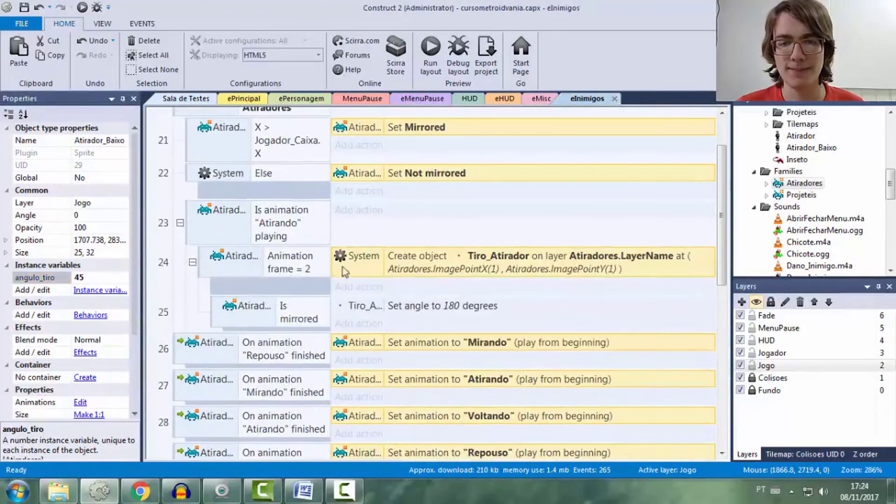
click(439, 306)
drag(466, 303, 469, 286)
click(212, 332)
key(Delete)
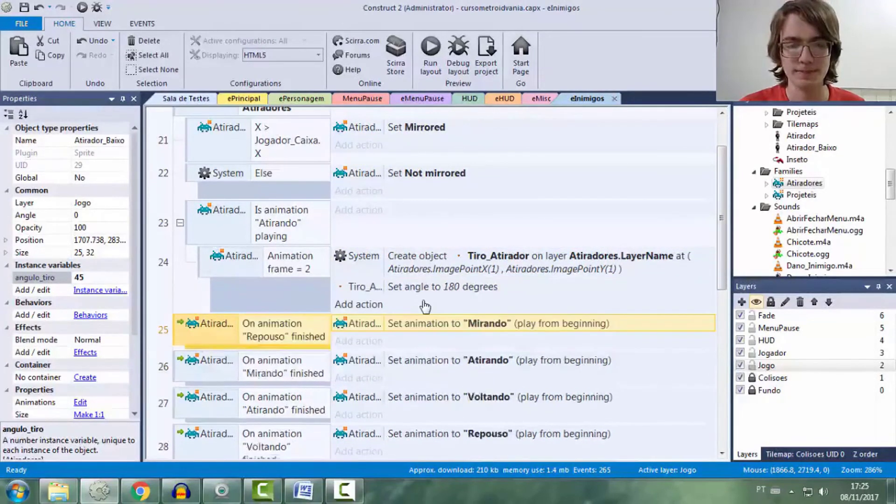
Set the angle in the Tiro_Atirador Set angle action to Atiradores.angulo_tiro
double_click(430, 287)
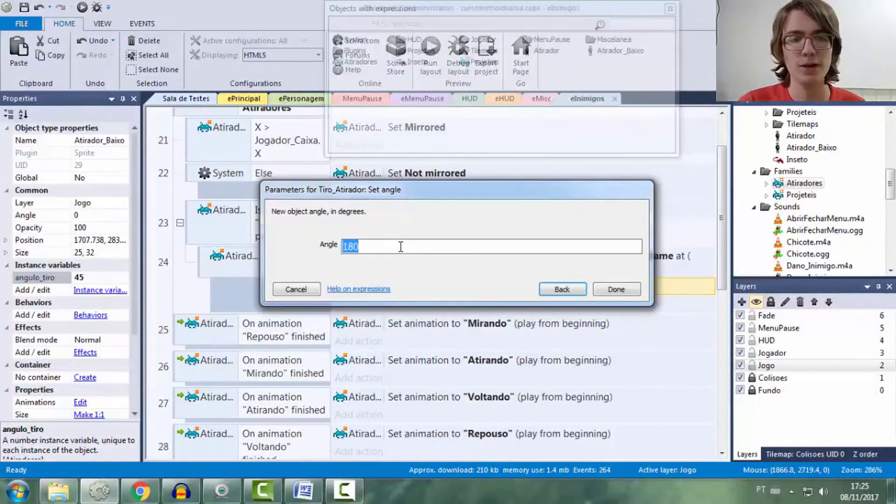
text(Ati)
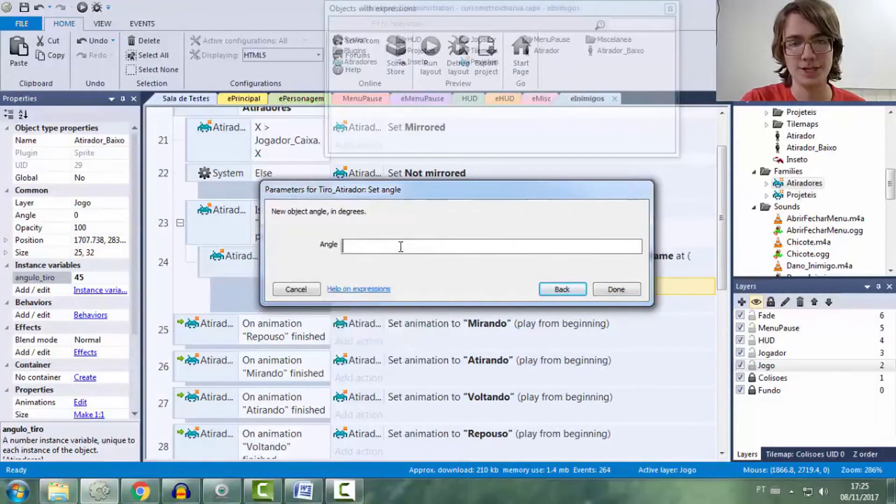
text(radores.)
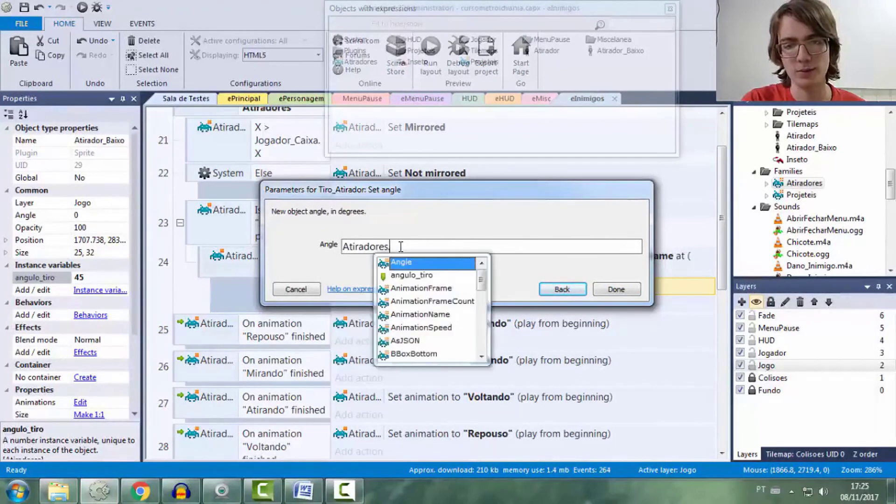
key(Down)
key(Return)
key(Return)
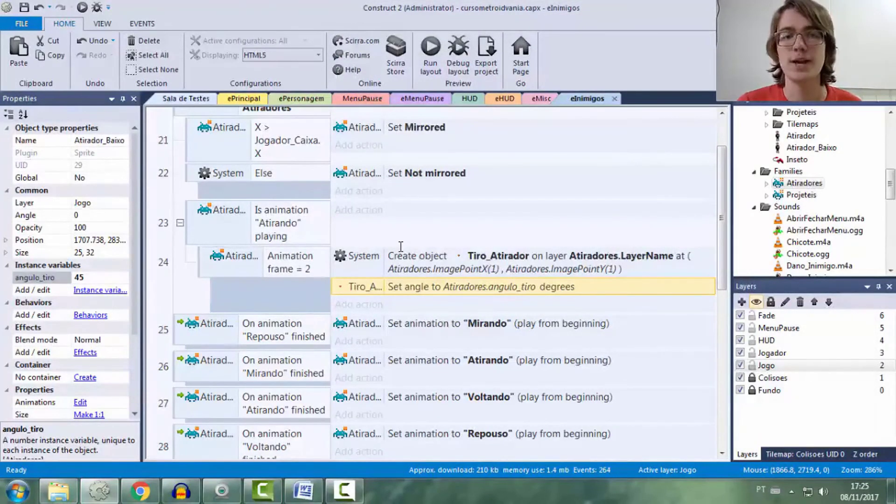
Add a sub-event under the X > Jogador_Caixa.X event that checks whether the Atiradores variable angulo_tiro equals 0
scroll(401, 246, up, 2)
click(241, 204)
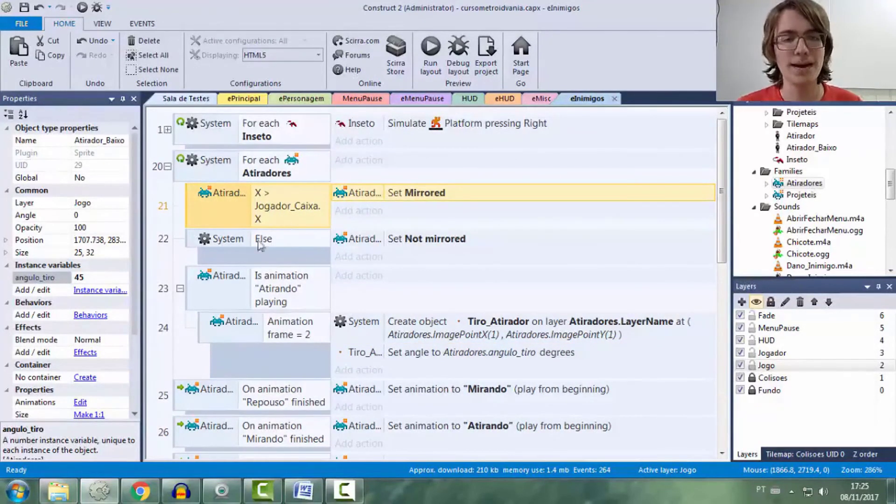
key(e)
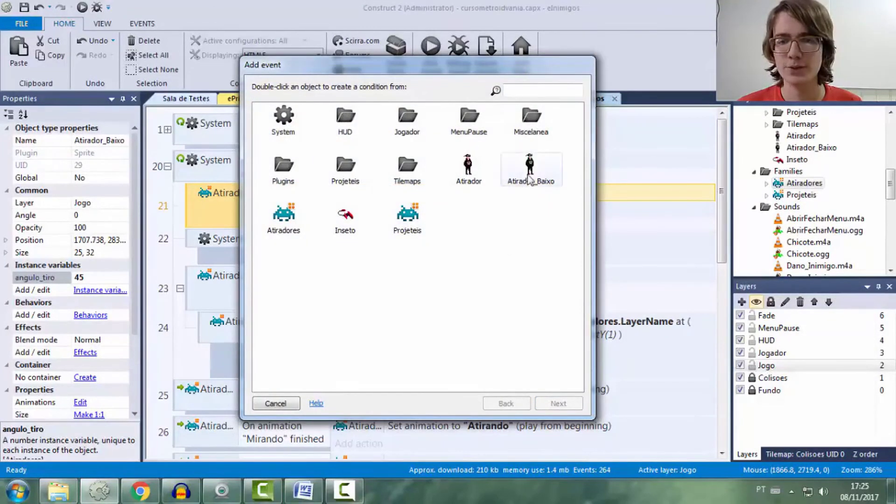
double_click(302, 231)
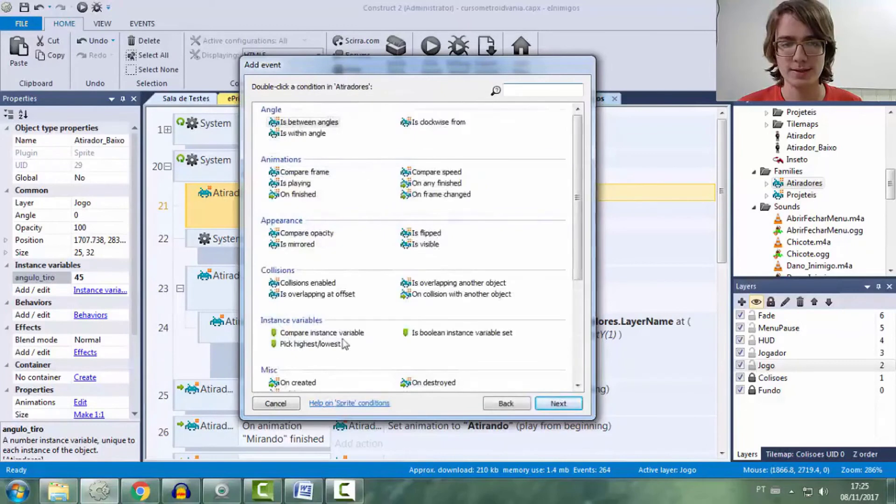
double_click(326, 332)
key(Tab)
key(Tab)
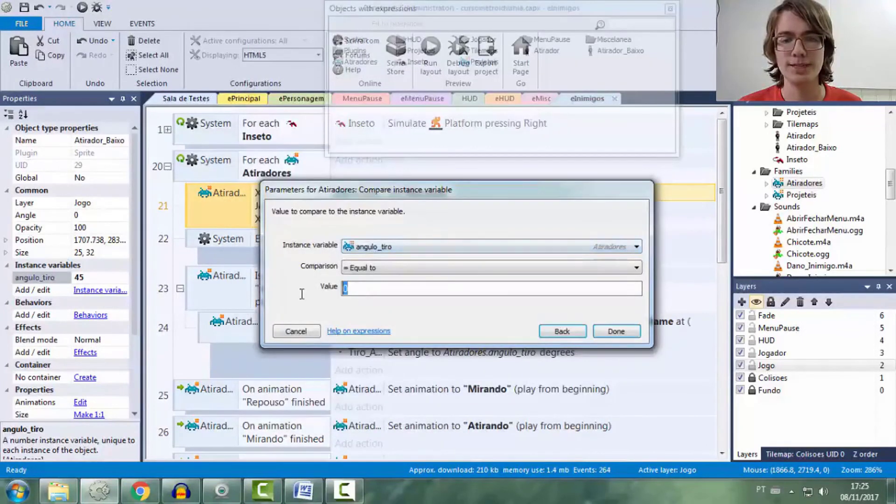
key(Return)
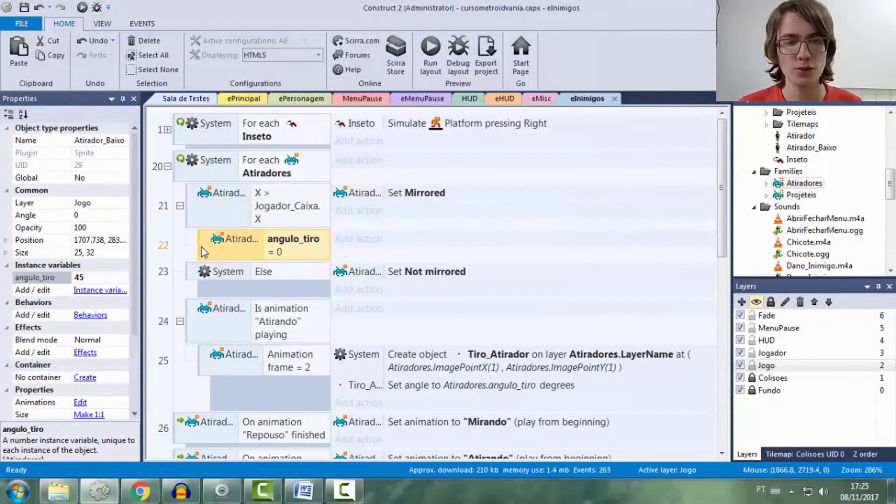
Duplicate the angulo_tiro = 0 sub-event and change the copy's comparison value to 45
key(ctrl+c)
key(ctrl+v)
double_click(296, 289)
key(Tab)
key(Tab)
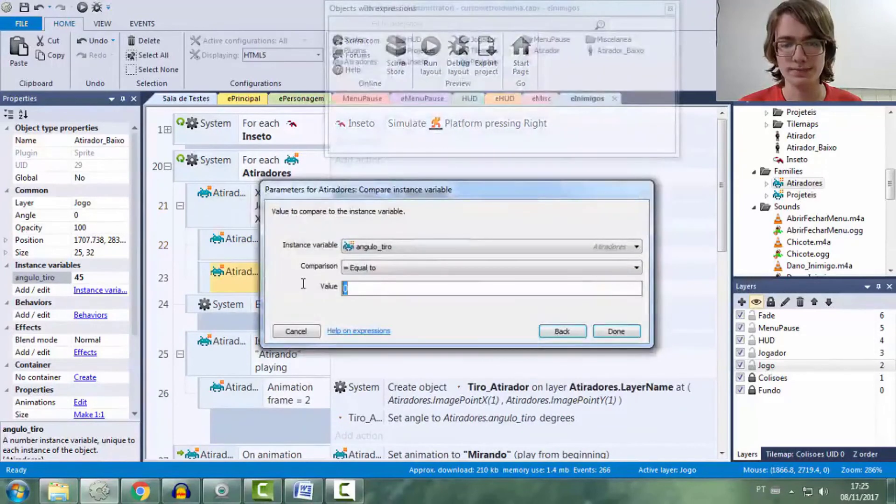
text(45)
key(Return)
Add an Atiradores action to the angulo_tiro = 0 sub-event that sets angulo_tiro to 180
click(290, 251)
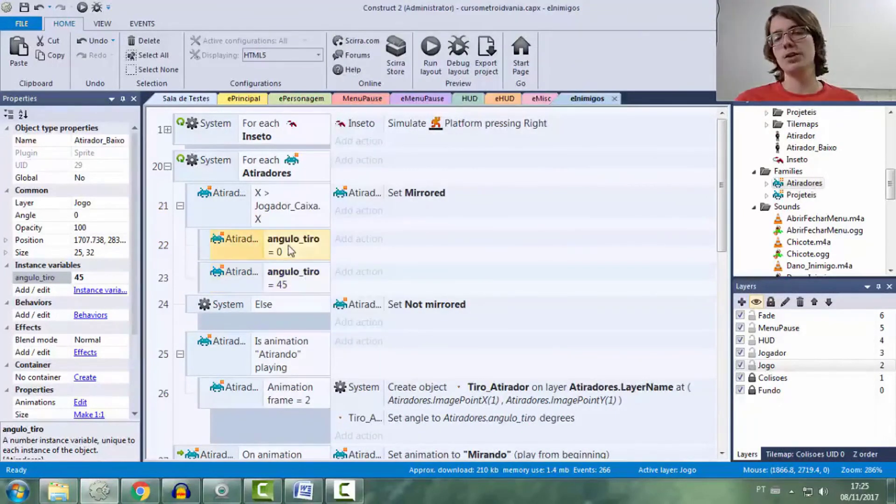
click(191, 98)
click(426, 291)
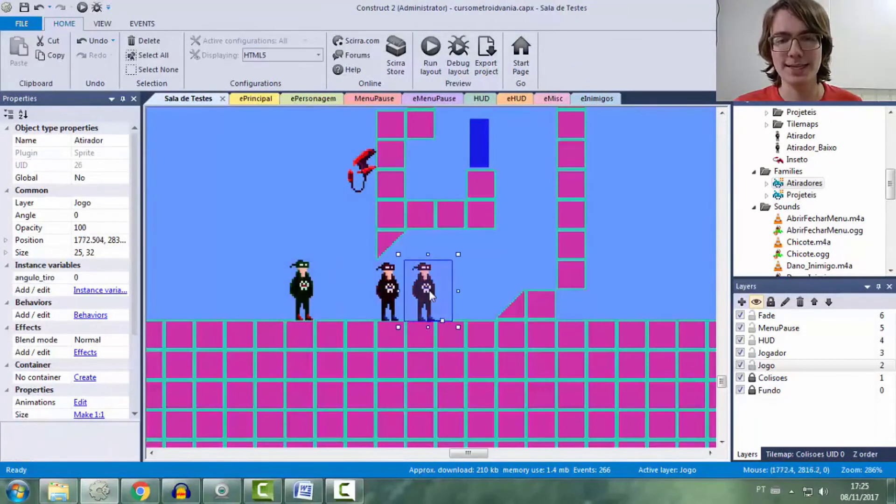
click(598, 98)
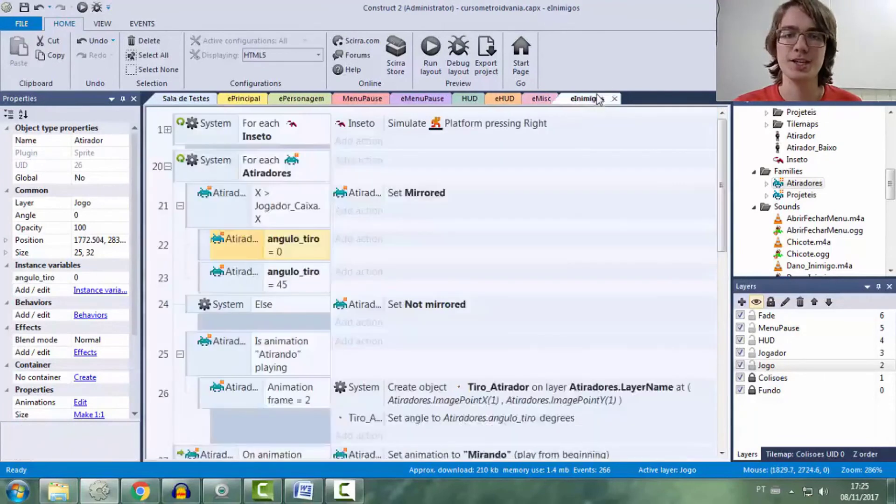
click(346, 239)
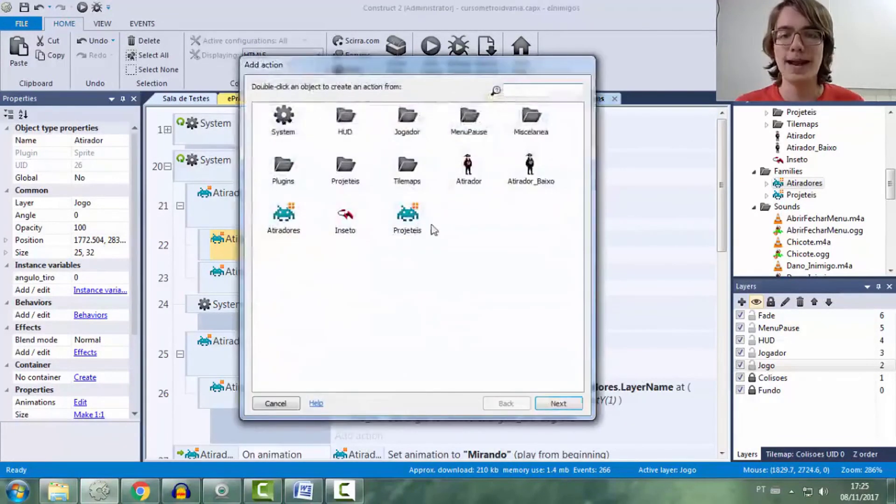
double_click(283, 219)
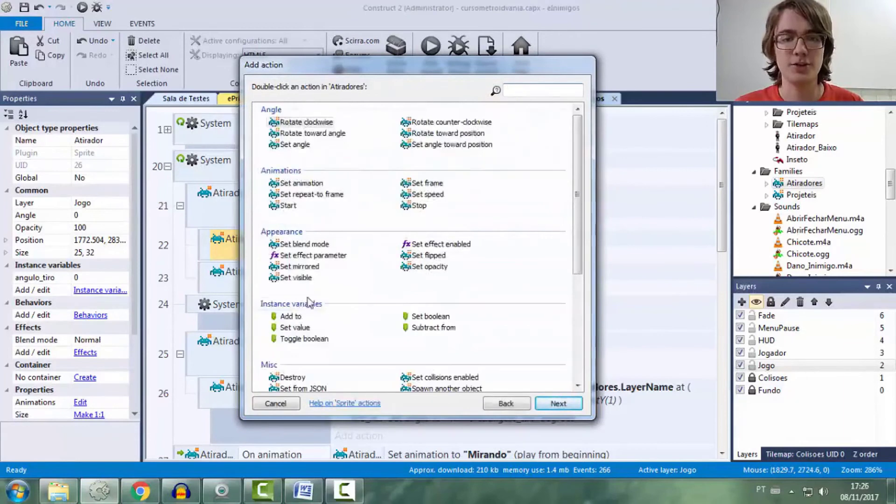
double_click(292, 329)
click(357, 247)
click(357, 254)
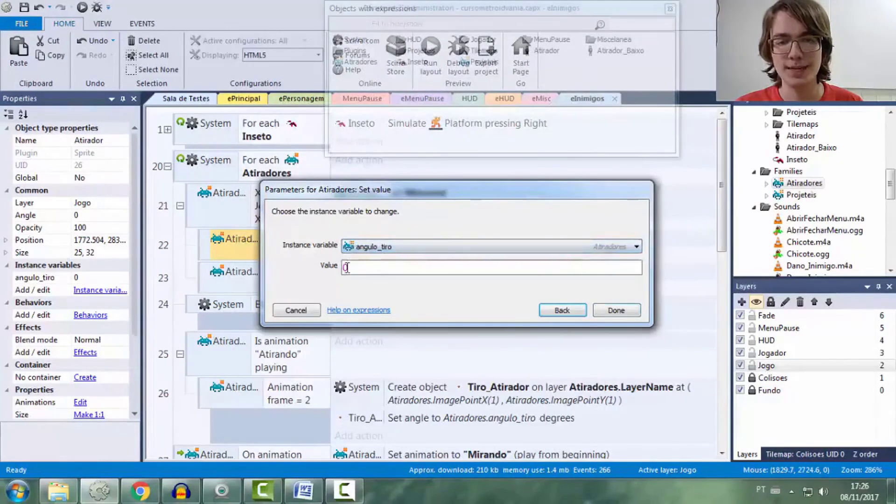
key(Tab)
text(180)
key(Return)
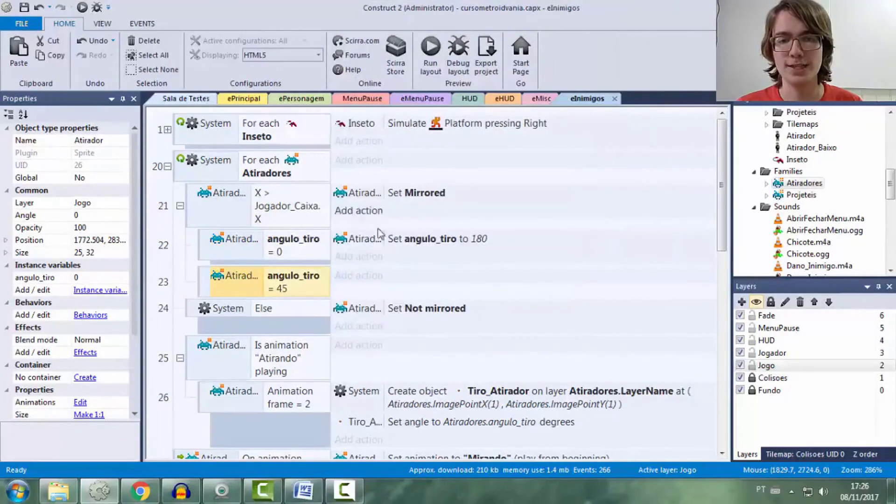
Copy the Set angulo_tiro action into the angulo_tiro = 45 sub-event and change its value to 135
click(301, 285)
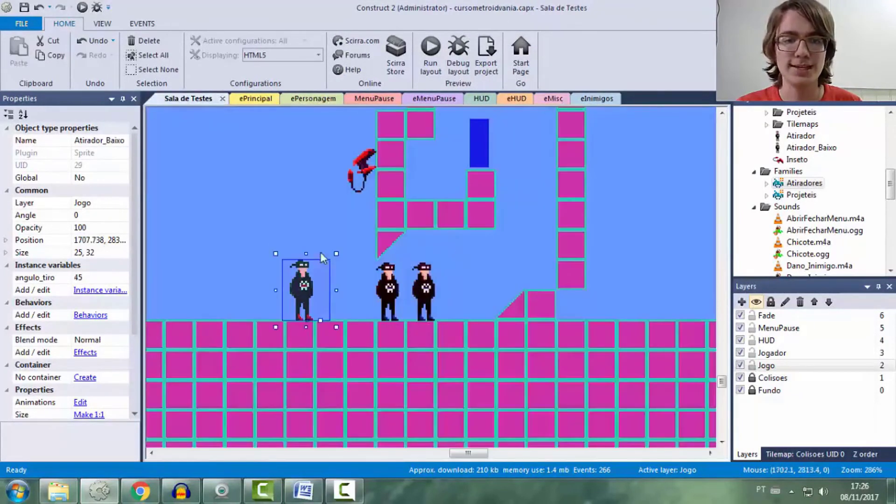
click(596, 99)
ctrl+drag(492, 241, 325, 263)
double_click(483, 277)
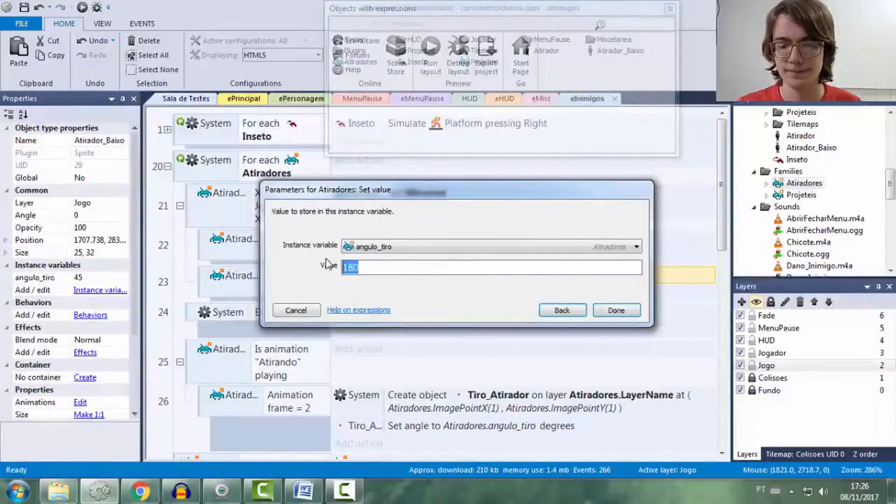
text(135)
key(Return)
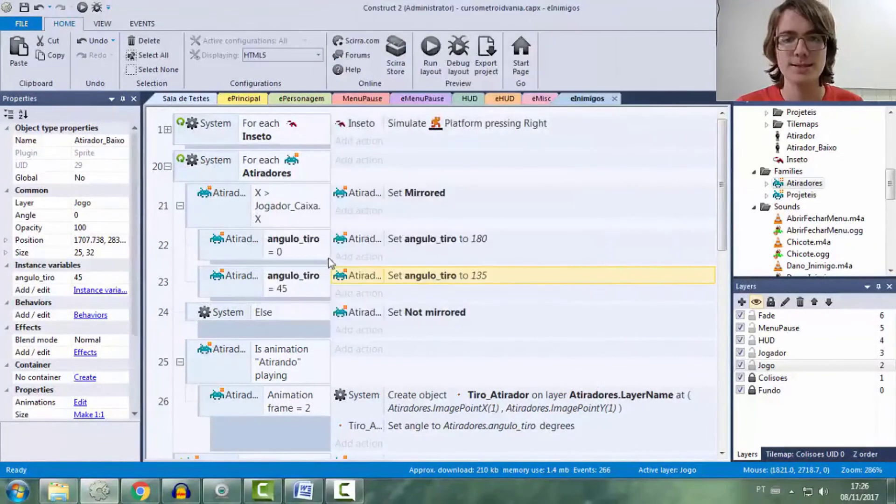
Copy the angulo_tiro = 0 and angulo_tiro = 45 sub-events together into the Else event
click(186, 98)
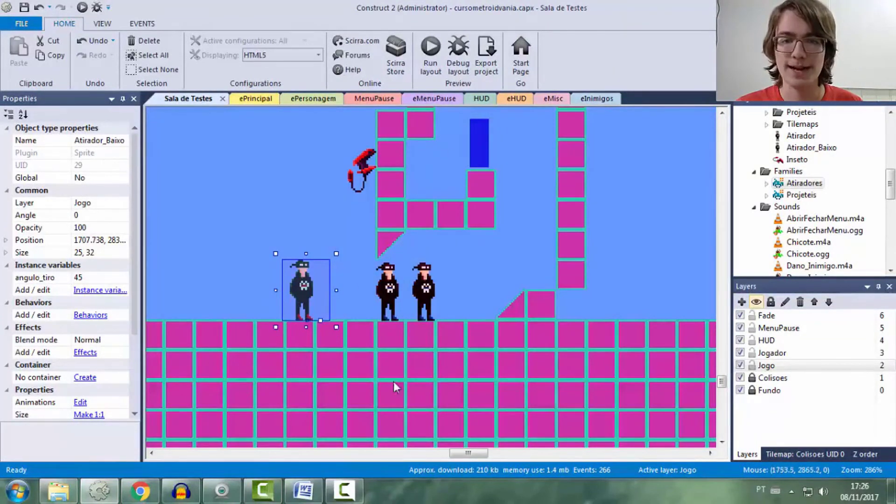
click(596, 99)
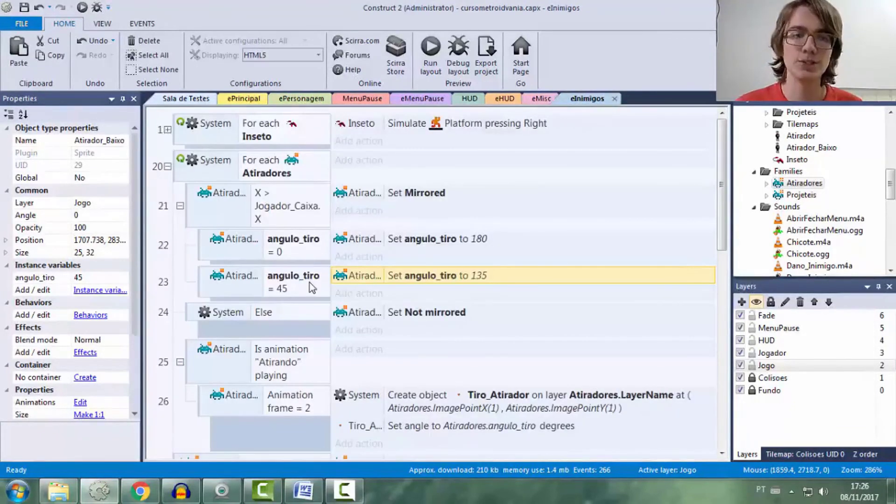
click(206, 286)
click(220, 326)
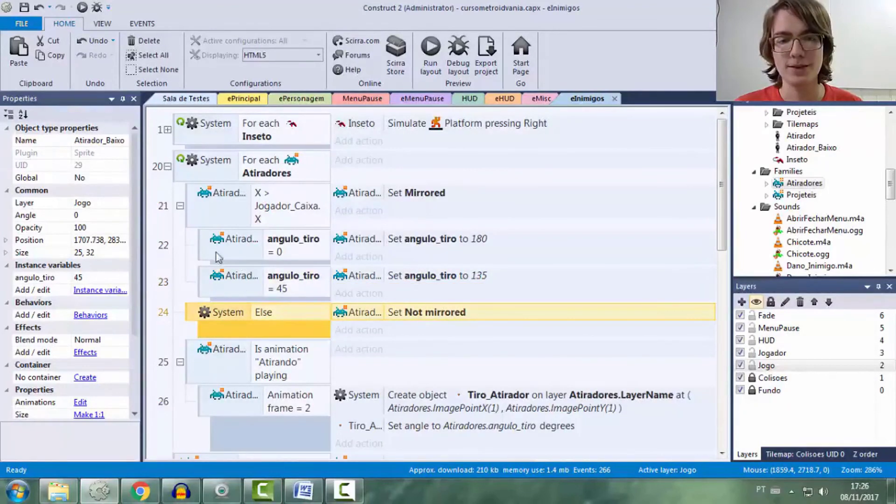
click(202, 248)
shift+click(208, 283)
drag(210, 246, 299, 312)
Change the comparison values of the two copied angulo_tiro sub-events under Else to 180 and 135
scroll(301, 312, down, 2)
double_click(292, 313)
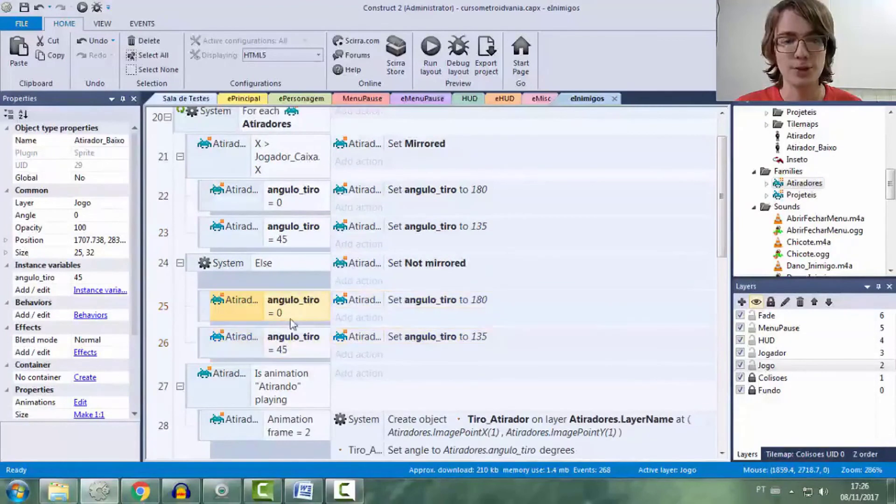
text(180)
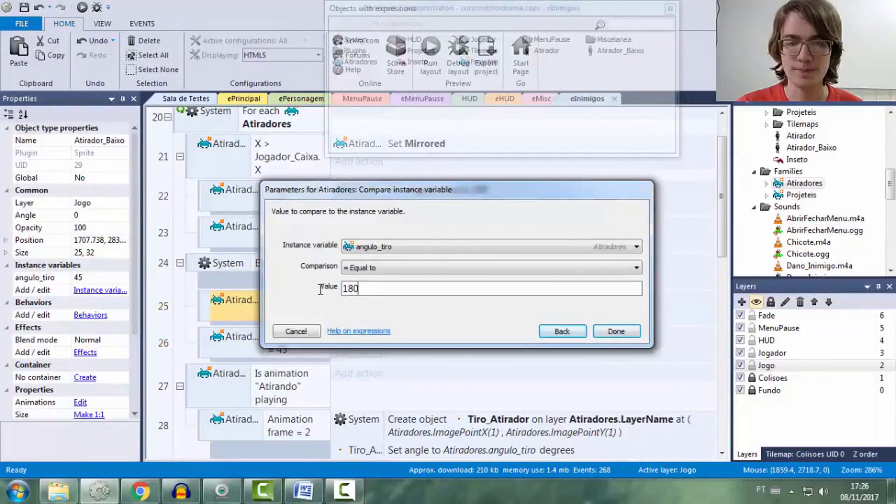
key(Return)
double_click(304, 340)
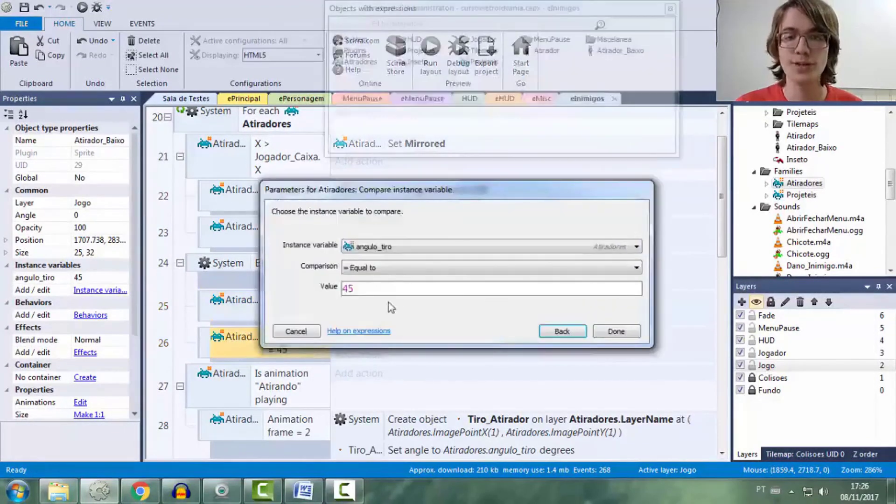
text(135)
key(Return)
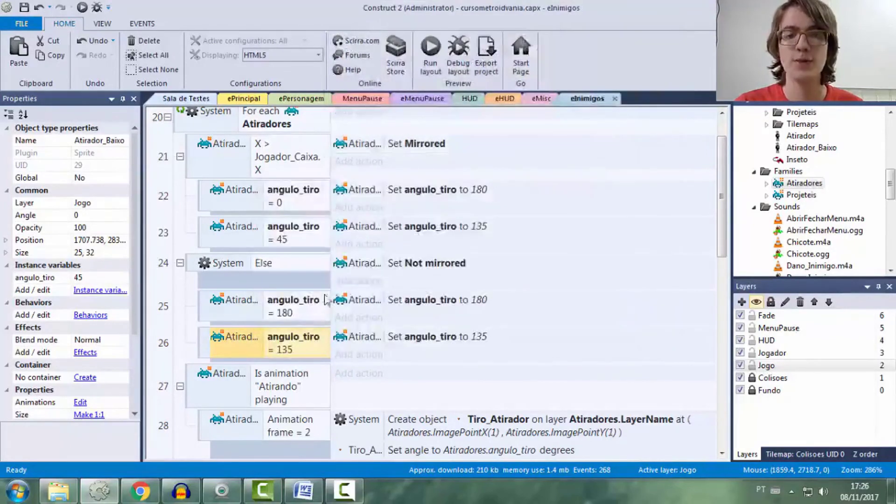
Under Else, make the angulo_tiro = 180 sub-event set angulo_tiro to 0 and the angulo_tiro = 135 one set it to 45
click(343, 301)
double_click(343, 301)
key(Tab)
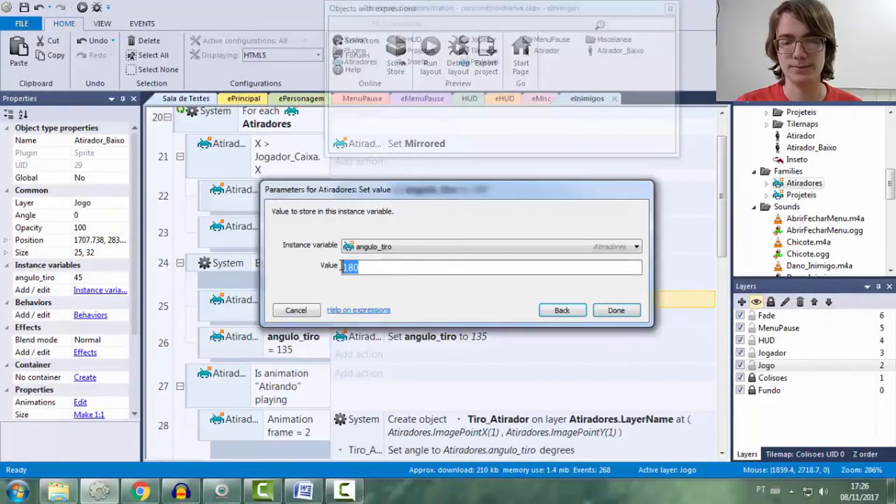
text(0)
key(Return)
double_click(368, 337)
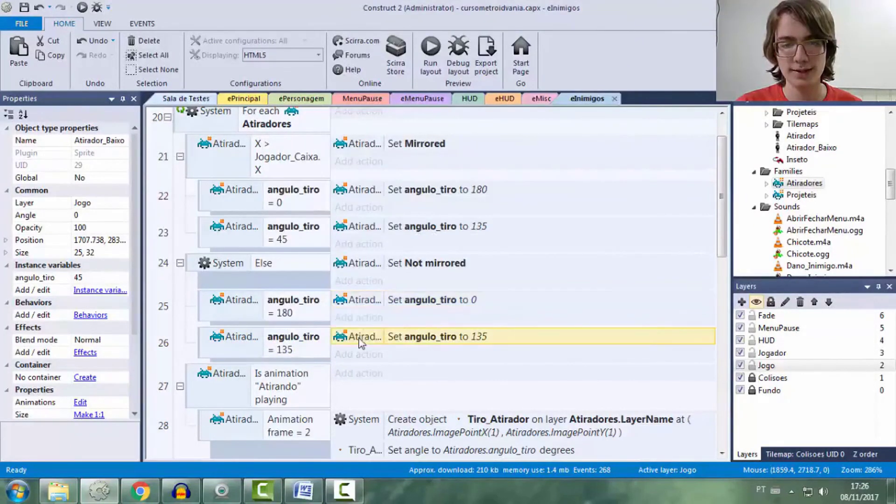
key(Tab)
text(45)
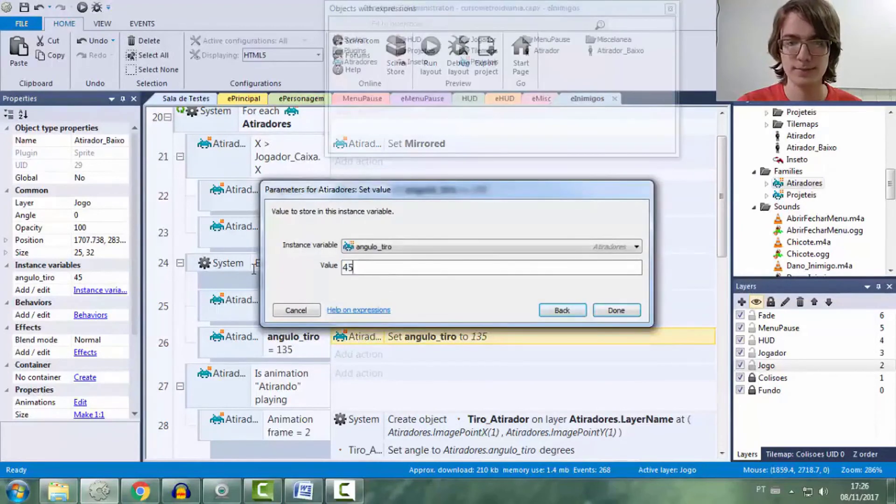
key(Return)
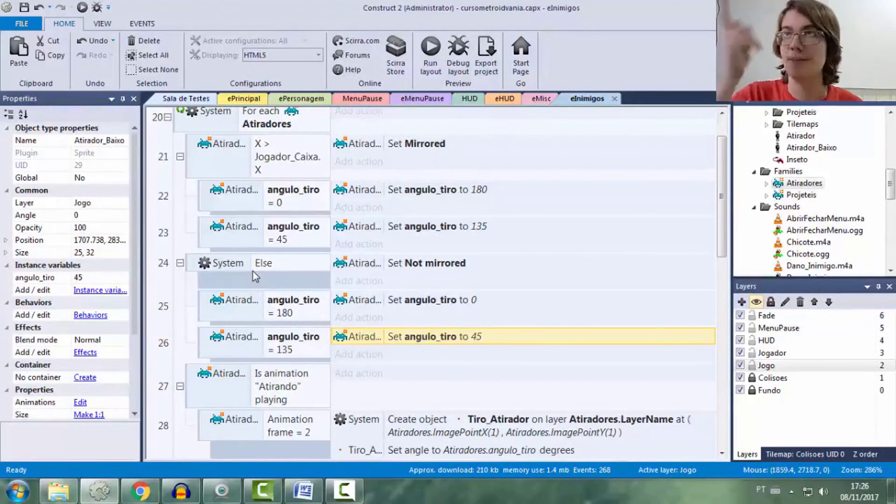
Run the Sala de Testes layout and move the player to both sides of the shooters to check their firing angles
click(187, 99)
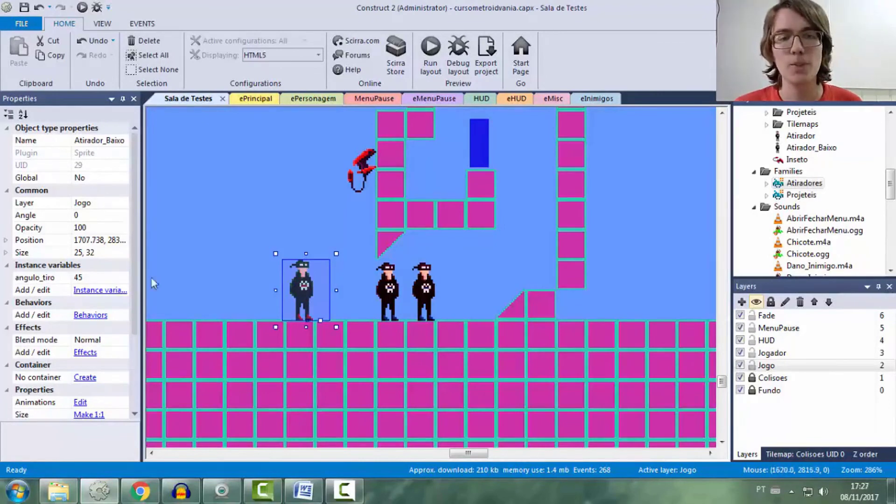
click(613, 97)
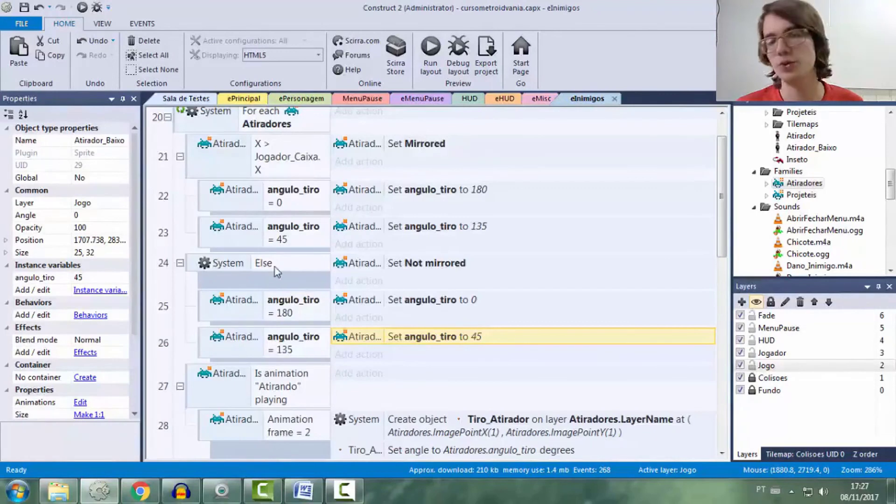
click(186, 98)
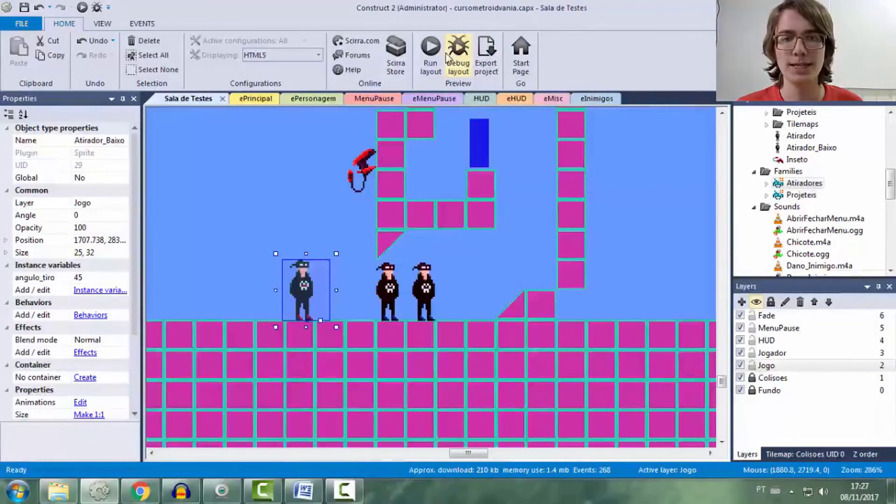
click(431, 63)
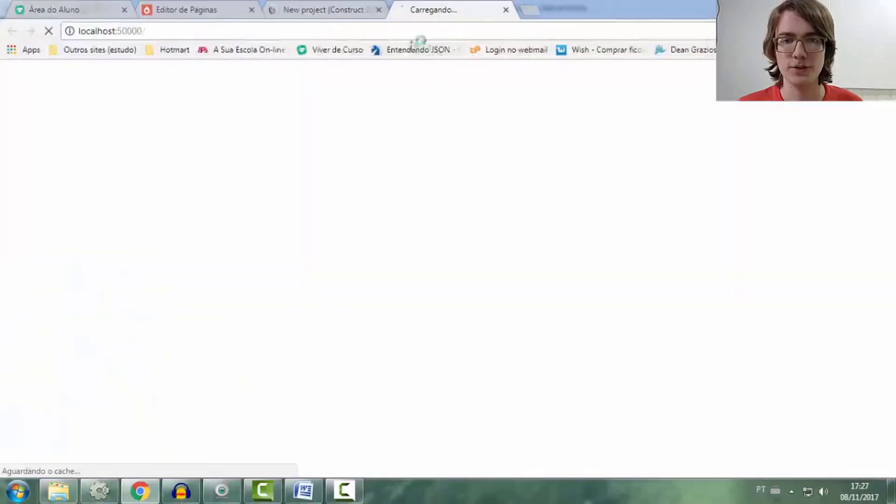
click(376, 11)
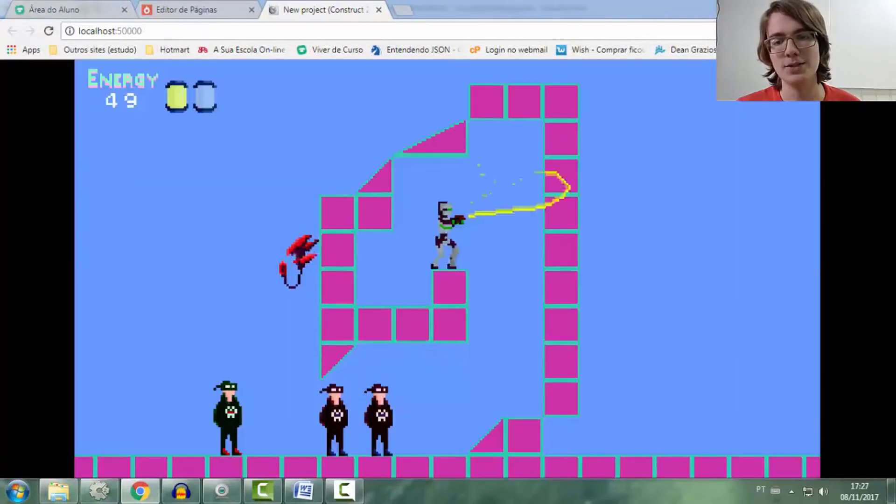
key(Right)
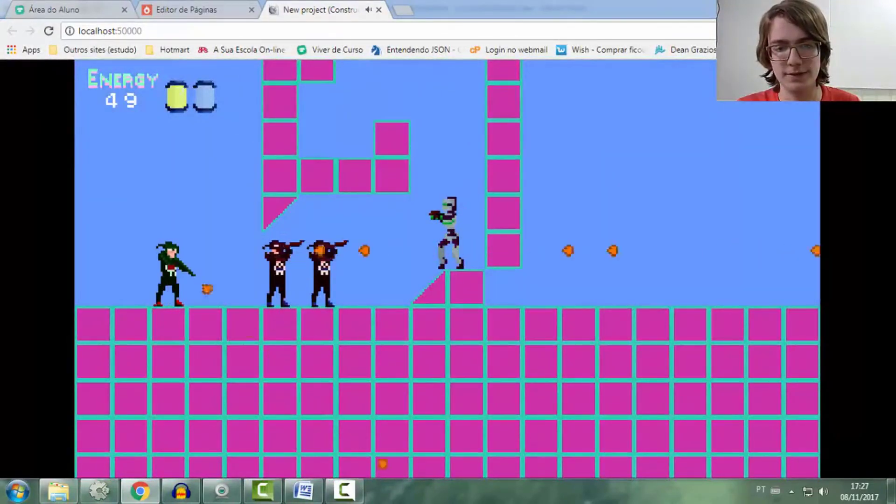
key(Left)
key(Left)
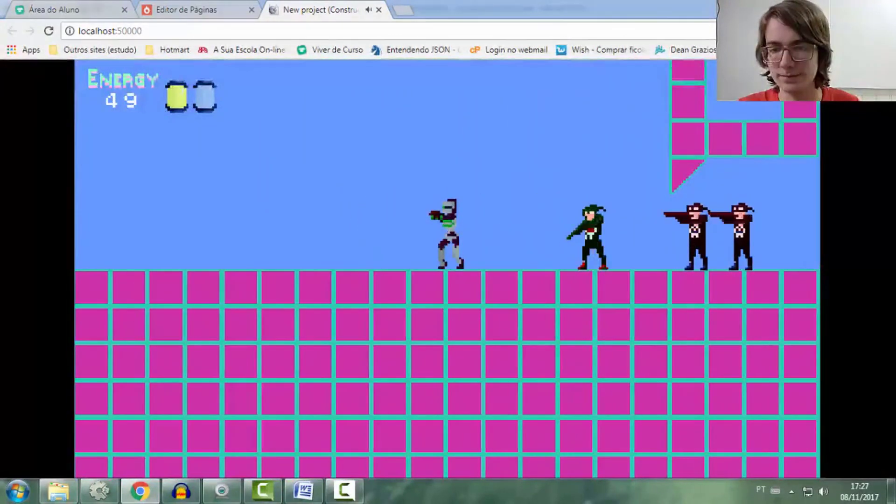
key(Right)
key(Right)
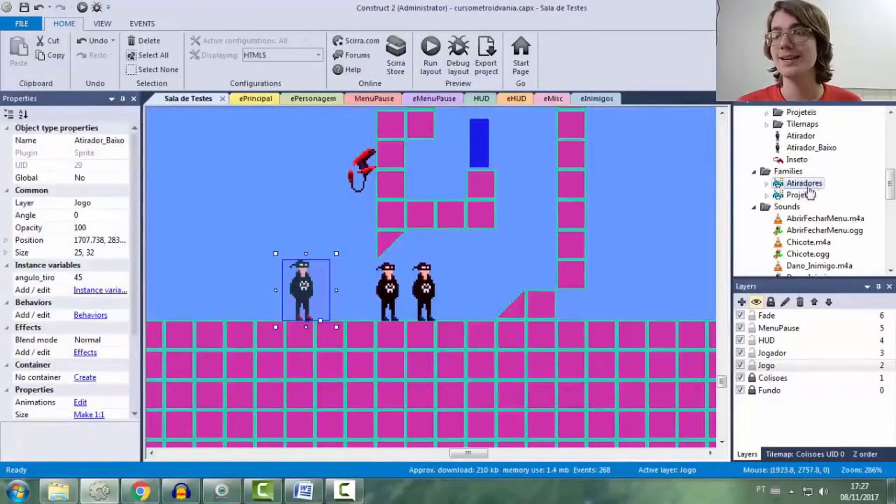
Show the properties of the Atiradores family
click(803, 183)
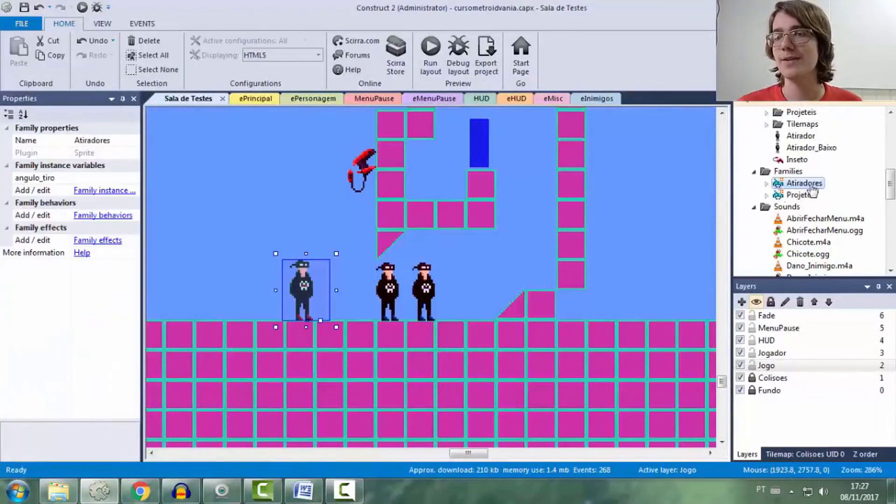